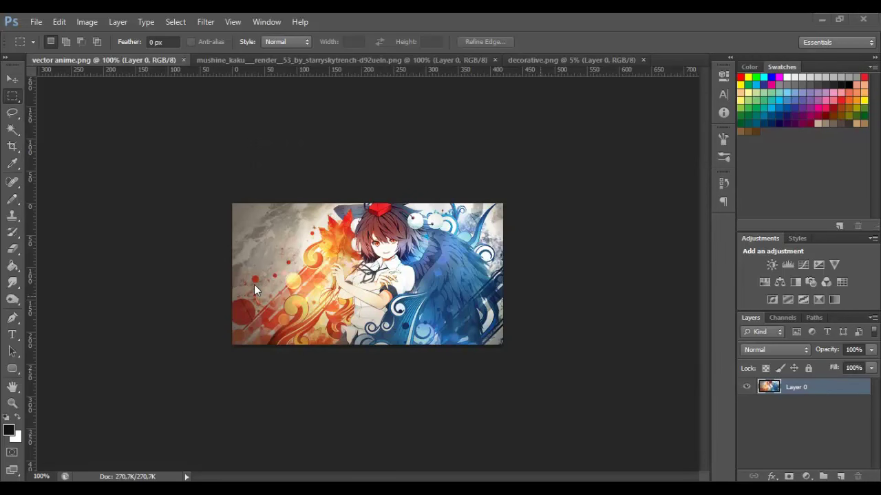
Compare the vector anime reference image with the character render by viewing both open documents
left_click(262, 63)
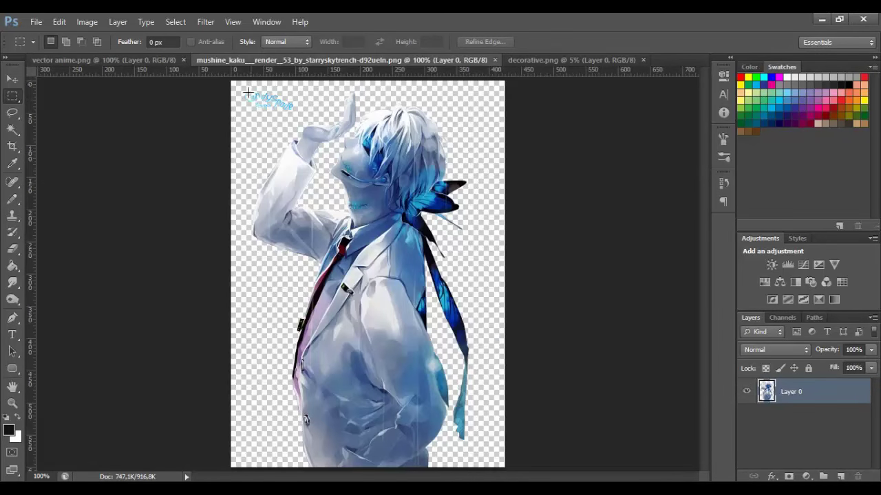
left_click(169, 64)
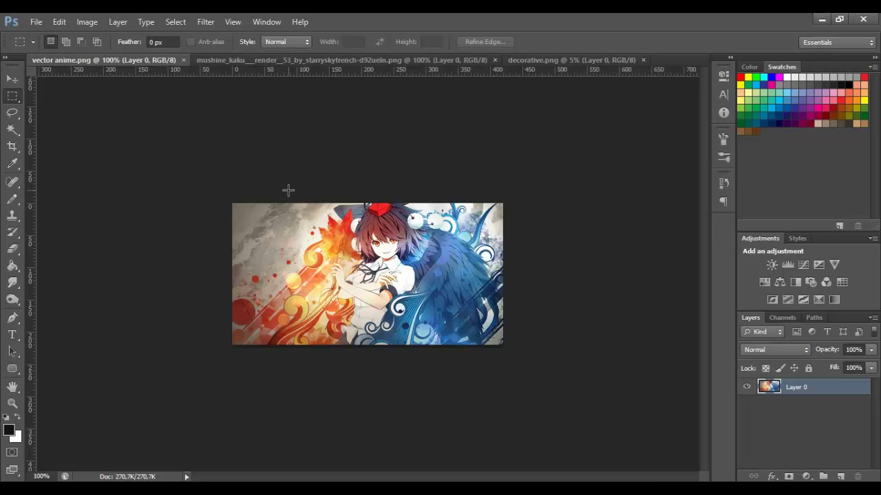
left_click(321, 60)
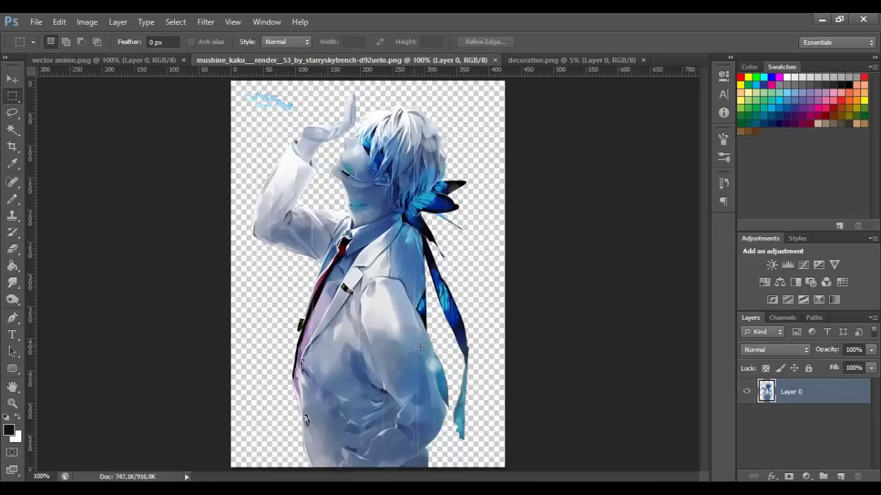
left_click(105, 61)
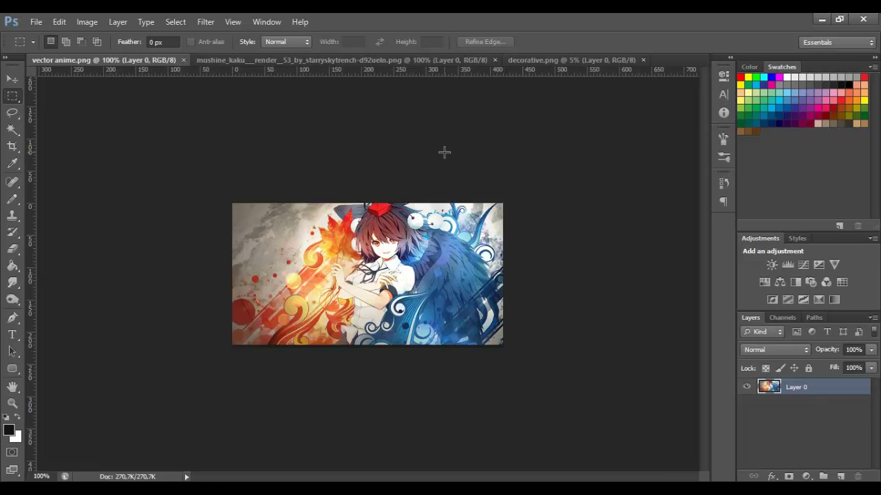
Erase the watermark text in the upper-left corner of the character render and clear the selection
left_click(313, 62)
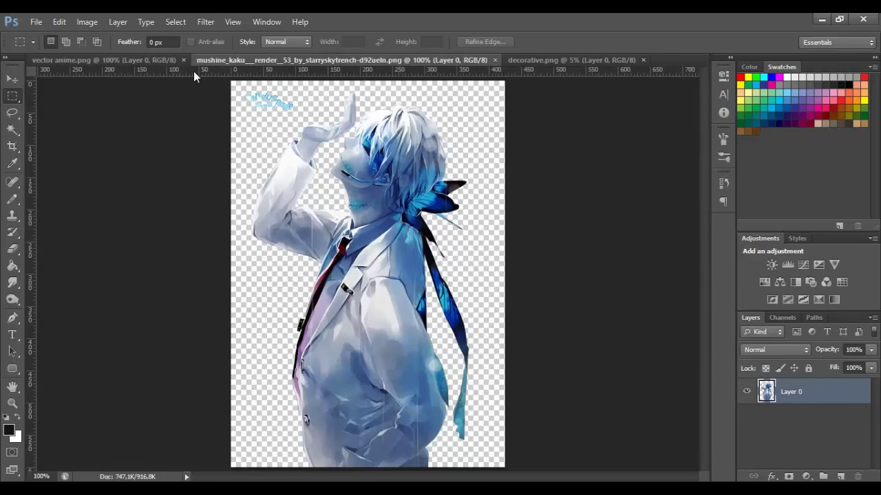
left_click_drag(212, 79, 305, 116)
key("Delete")
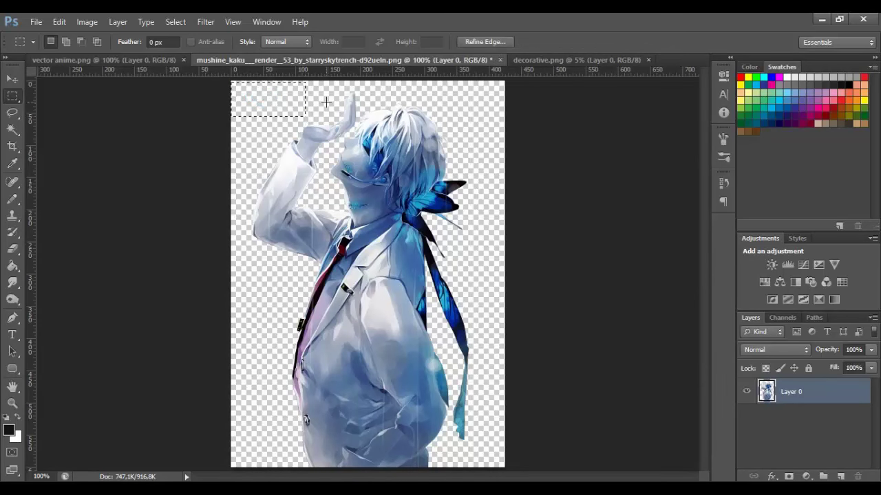
left_click(255, 93)
Create a new white RGB document 420 pixels wide and 220 pixels high at 72 pixels/inch
left_click(31, 21)
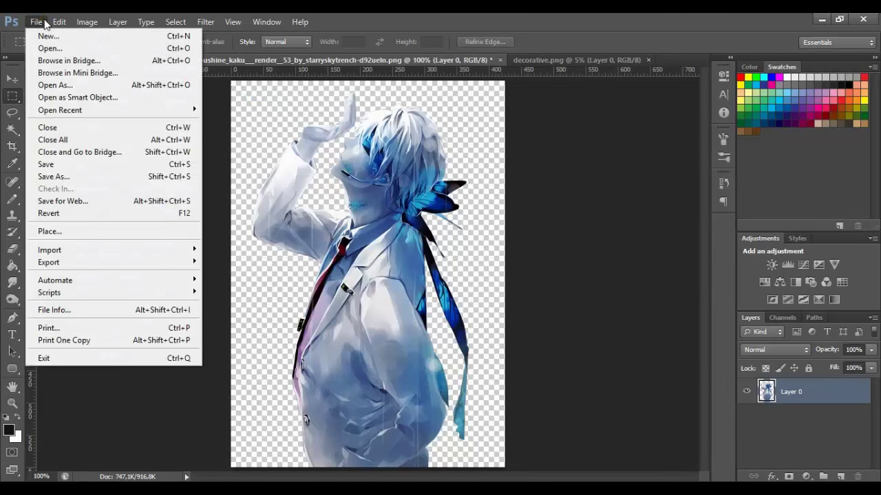
left_click(33, 21)
key("ctrl+n")
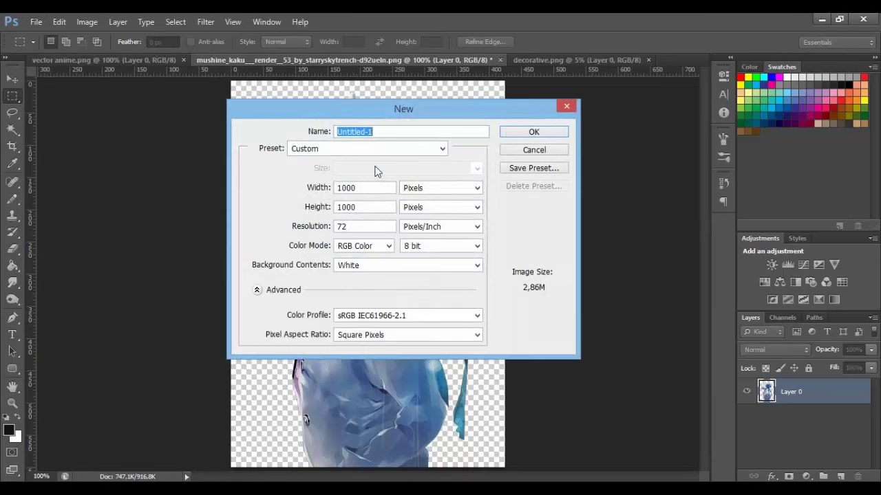
double_click(381, 187)
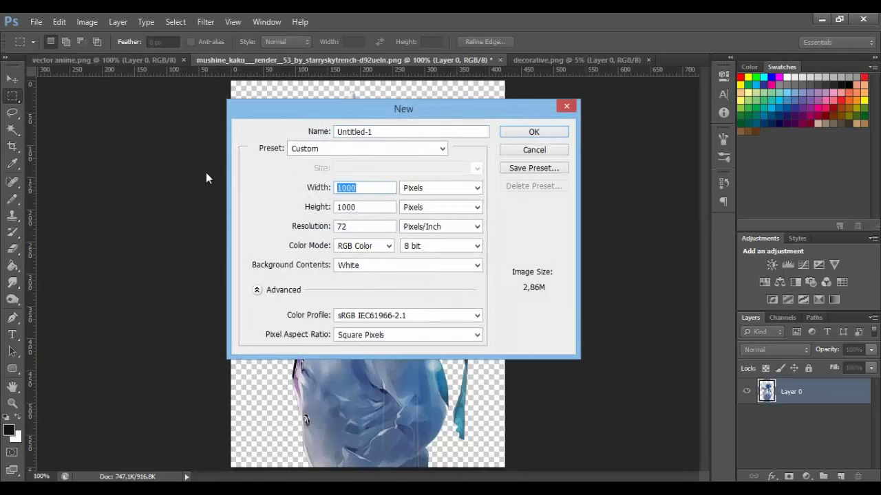
type("420")
key("Tab")
type("220")
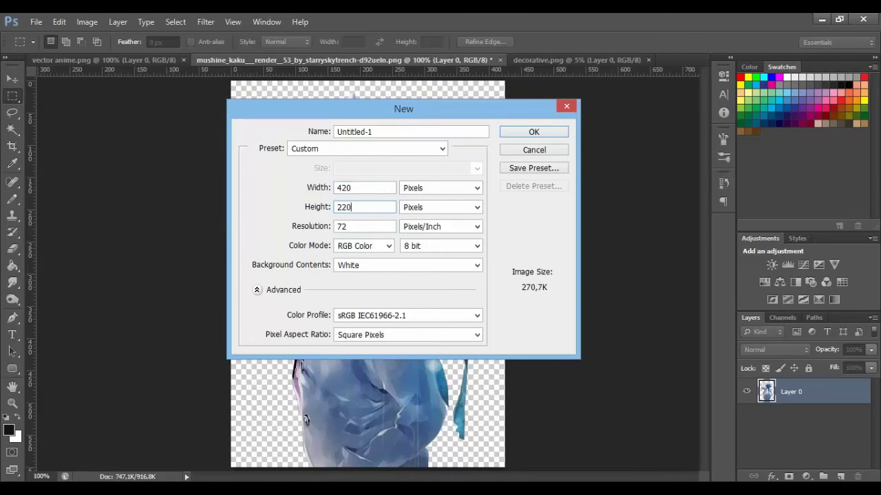
left_click(530, 135)
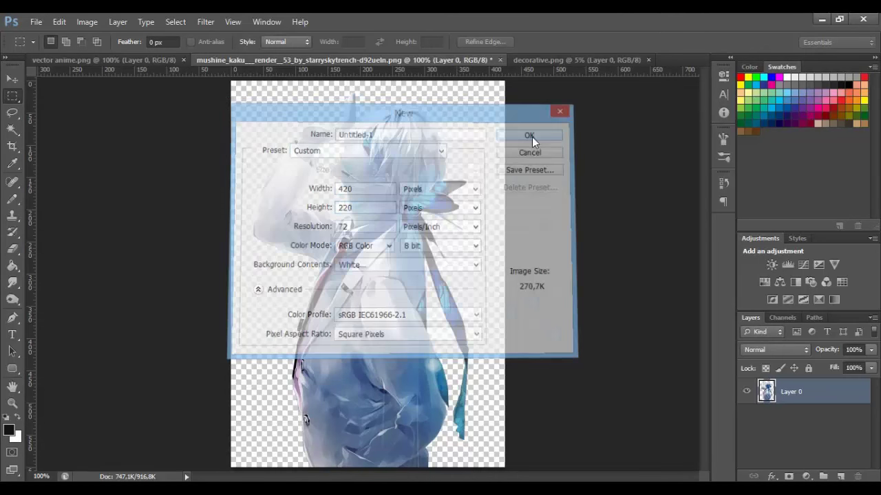
Copy the character render into the new Untitled-1 document with the Move tool
left_click(500, 62)
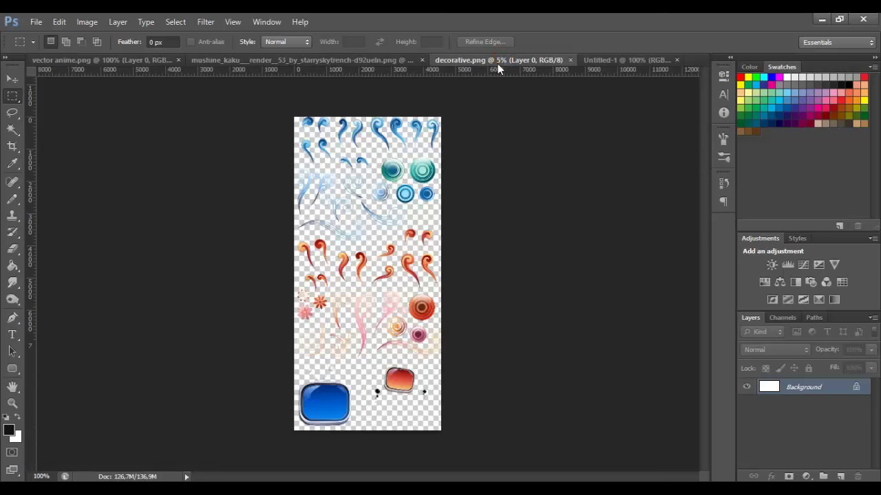
left_click(395, 61)
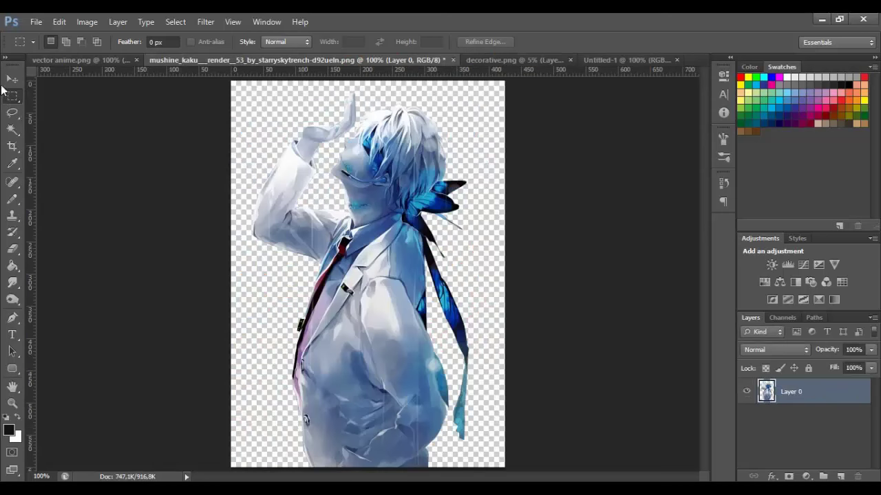
left_click(12, 79)
left_click_drag(472, 135, 340, 244)
Scale the character render to about 50% and position it right of the canvas centre
key("ctrl+t")
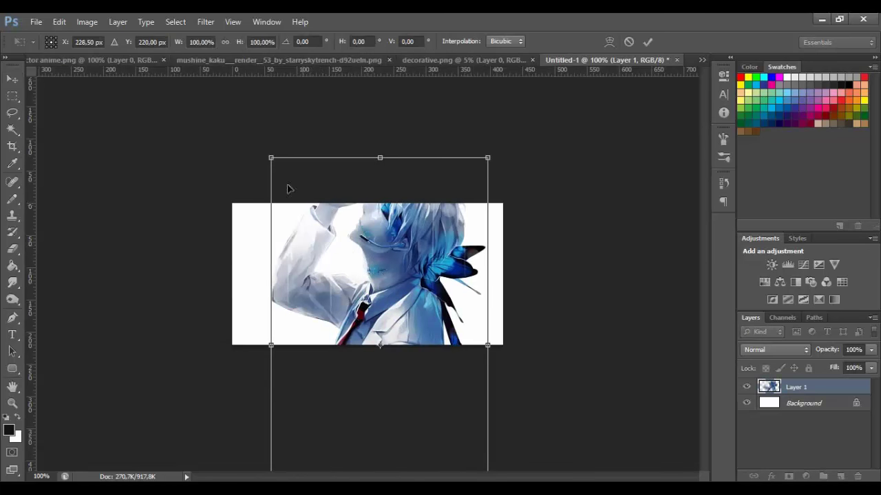
left_click_drag(271, 159, 427, 213)
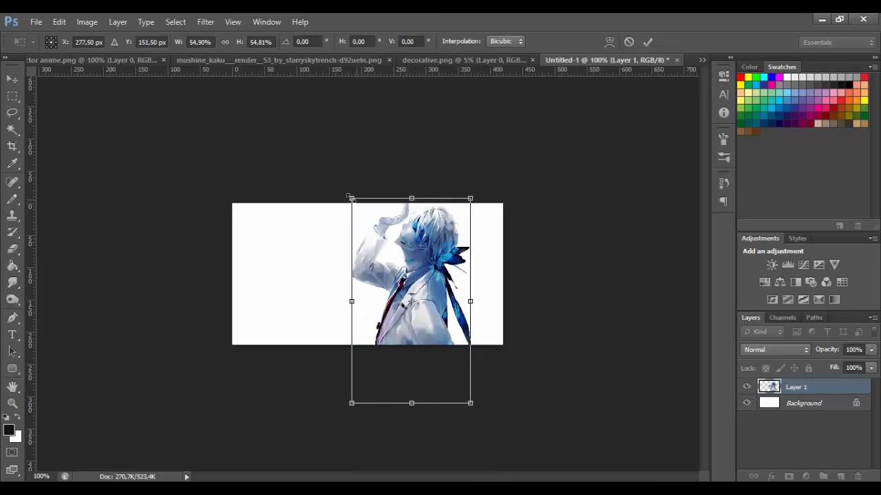
left_click_drag(351, 198, 361, 216)
left_click_drag(425, 245, 411, 234)
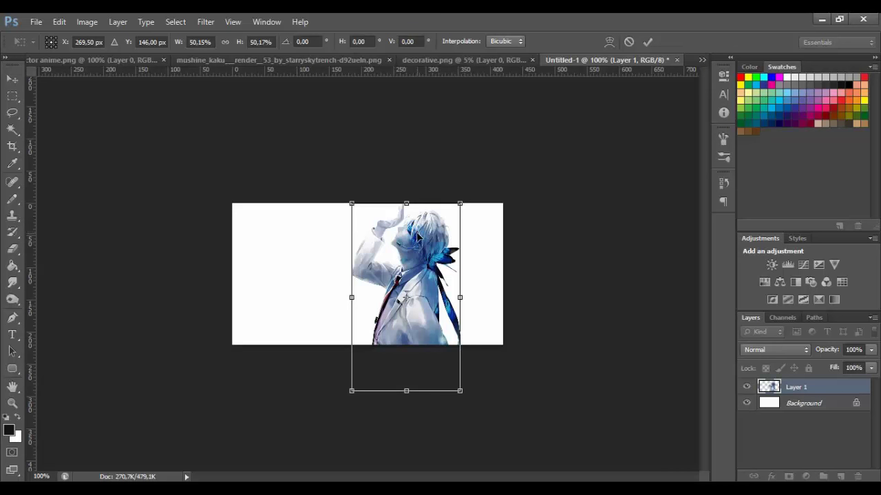
key("Return")
mouse_move(470, 301)
left_mouse_down()
mouse_move(463, 291)
mouse_move(477, 305)
left_mouse_up()
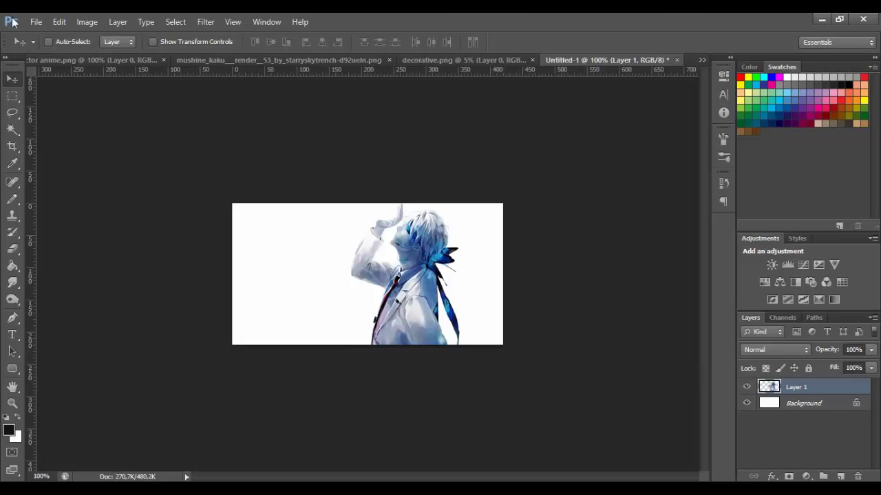
left_click(81, 26)
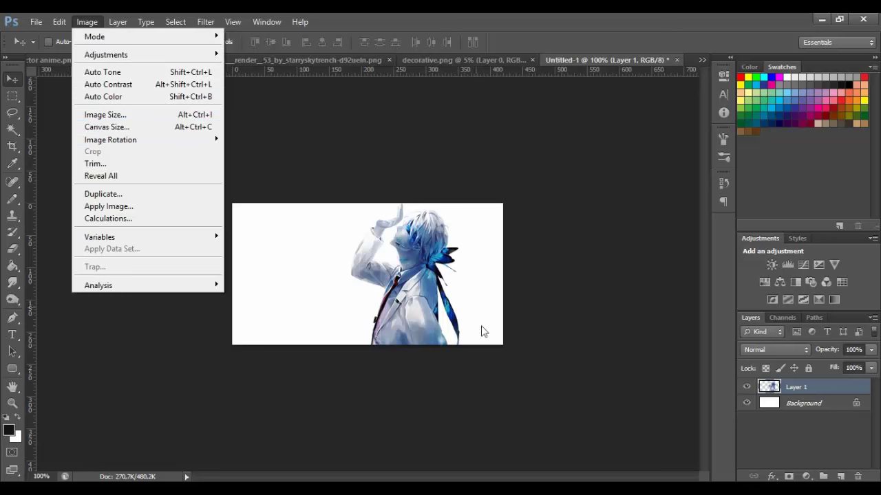
left_click(266, 21)
left_click(379, 18)
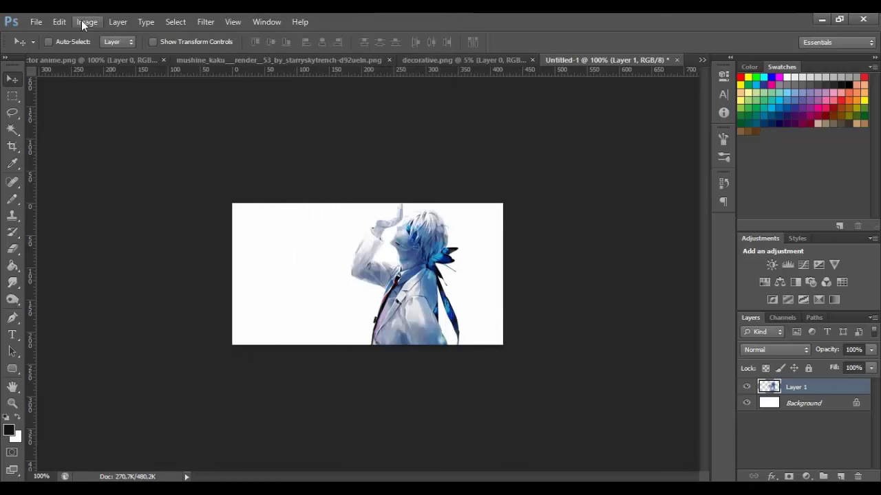
Set the canvas height to 240 pixels and shift the character render slightly to the left
left_click(82, 21)
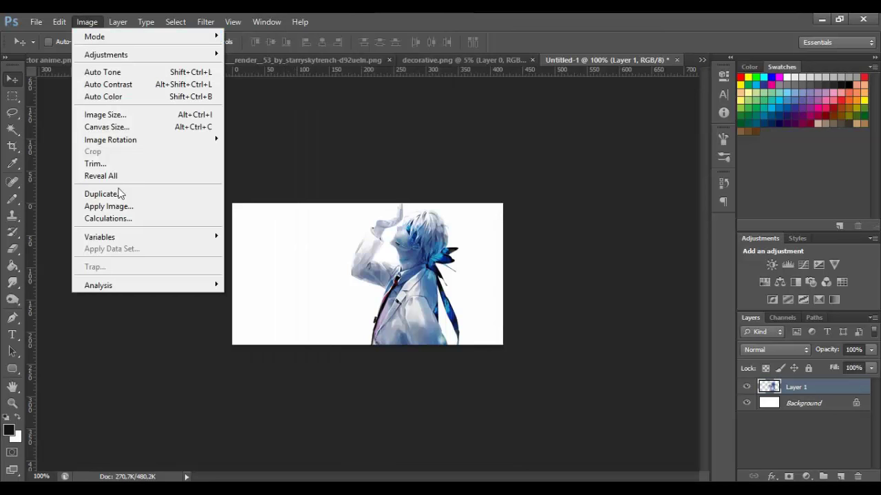
left_click(133, 132)
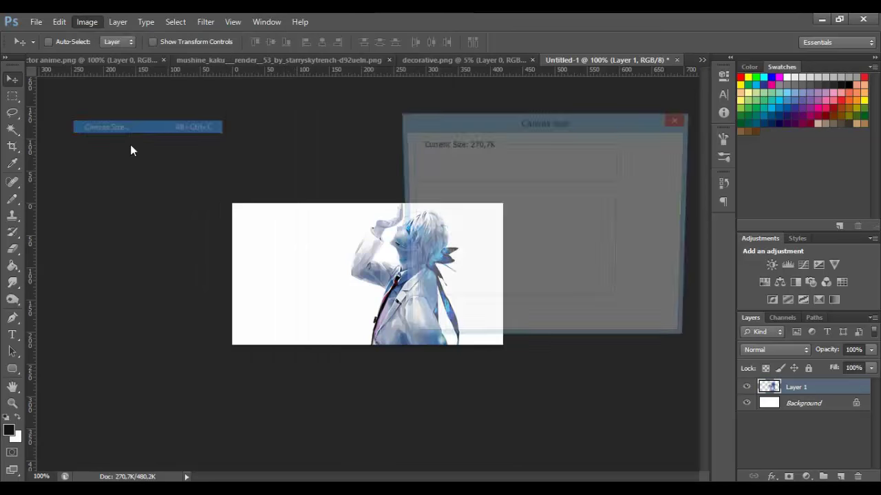
double_click(539, 227)
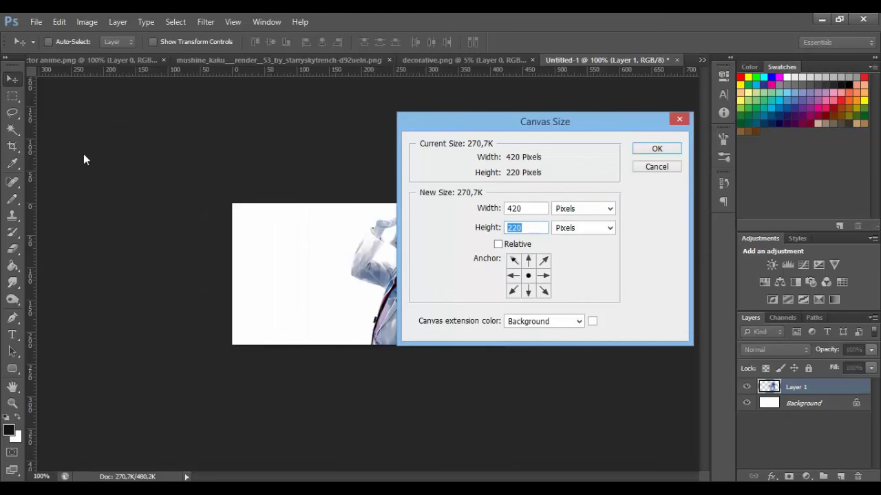
type("240")
left_click(656, 149)
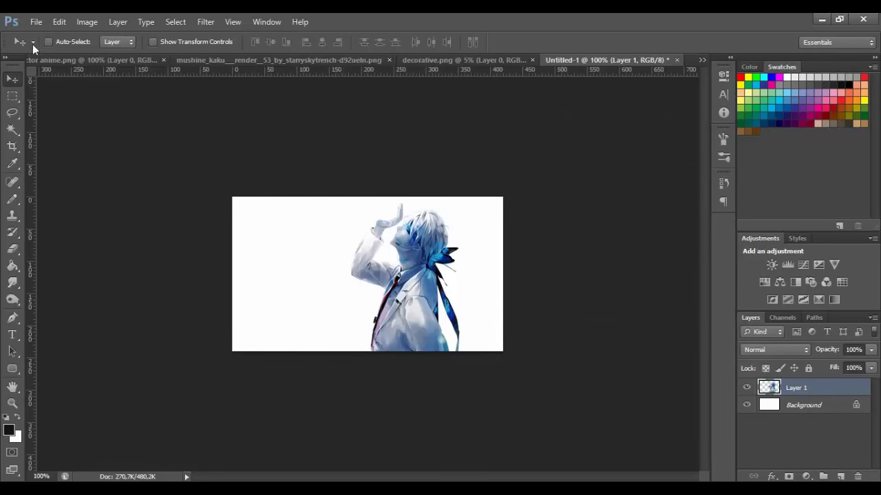
mouse_move(449, 270)
left_mouse_down()
mouse_move(446, 261)
mouse_move(444, 268)
mouse_move(461, 260)
left_mouse_up()
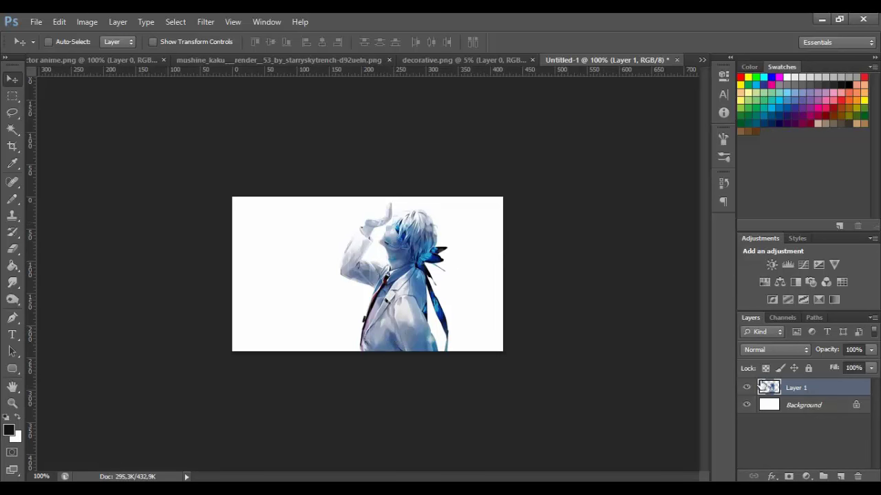
Add an empty layer beneath the character render and delete the white Background layer
left_click(805, 411)
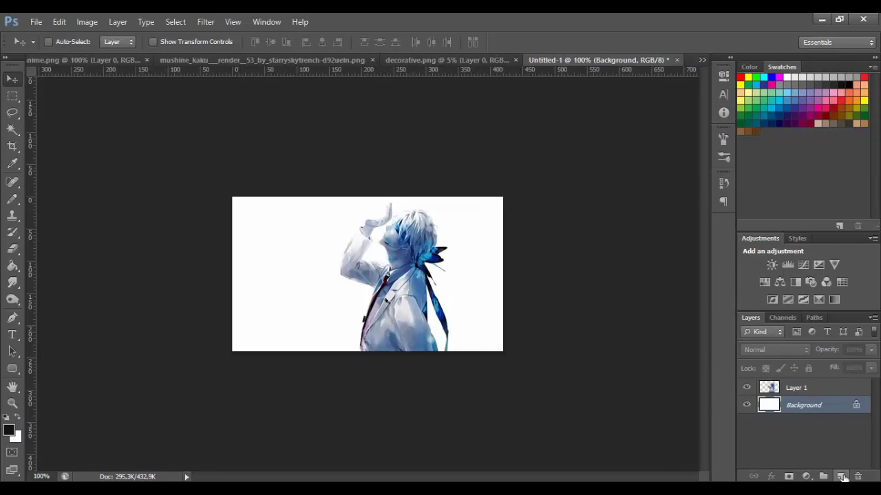
left_click(842, 476)
left_click(809, 423)
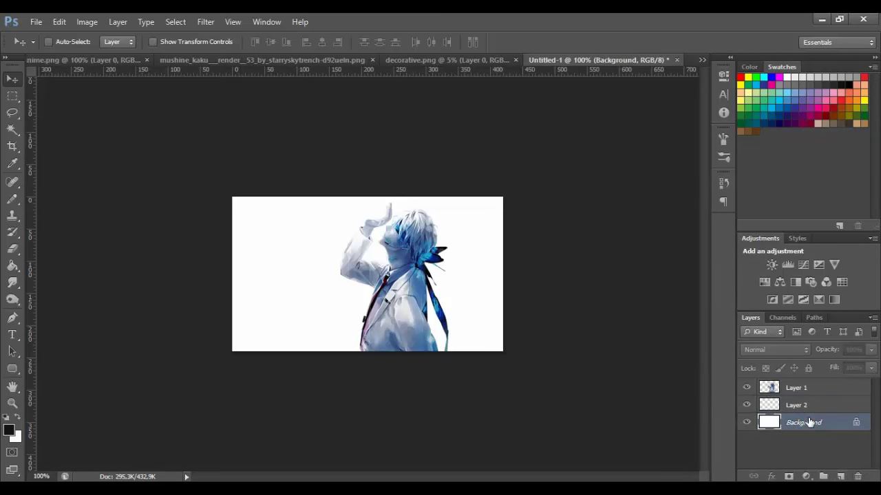
key("Delete")
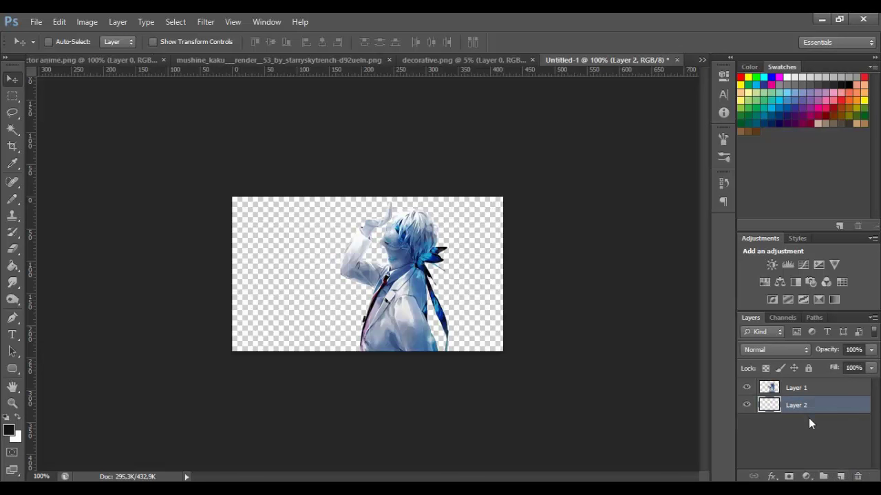
Fill the empty layer behind the character with a light grey swatch colour using the Paint Bucket
left_click(803, 77)
left_click(12, 267)
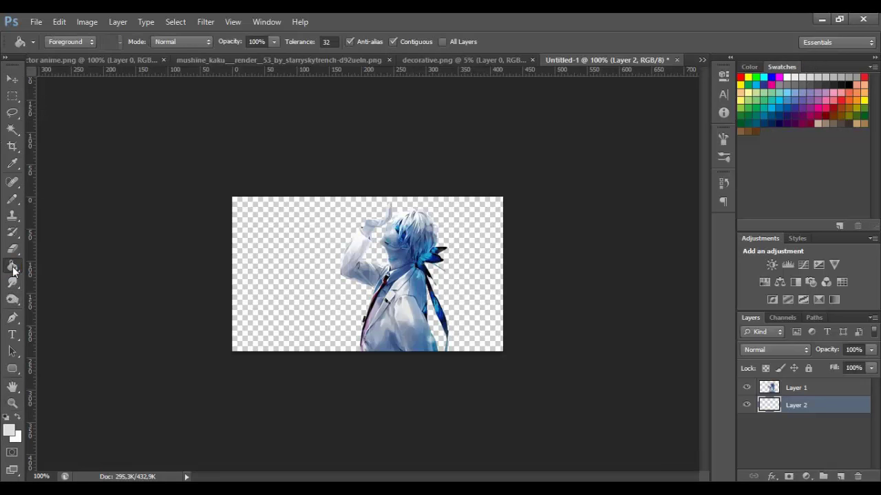
left_click(316, 297)
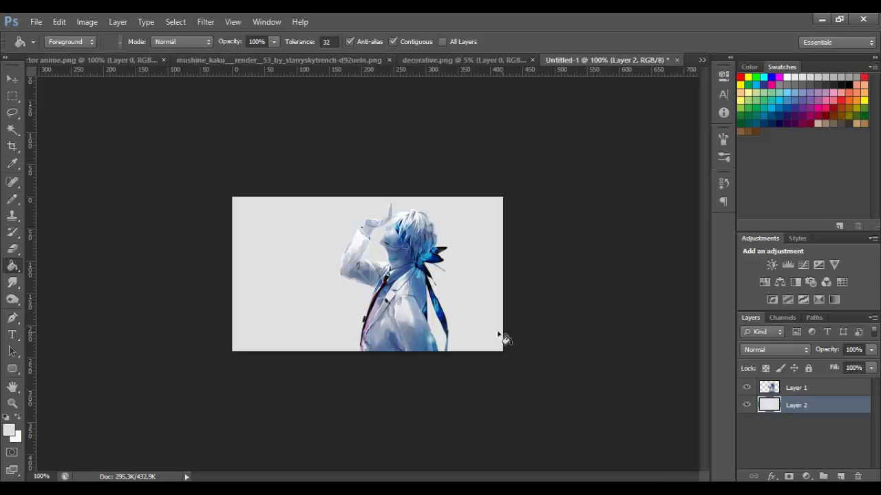
Switch to the Brush tool and choose the 1277 px textured brush tip
left_click(13, 199)
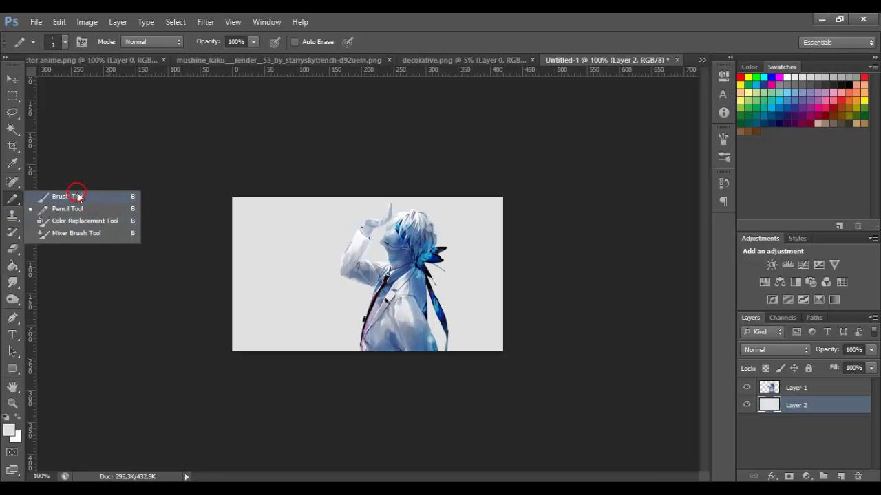
left_click(75, 197)
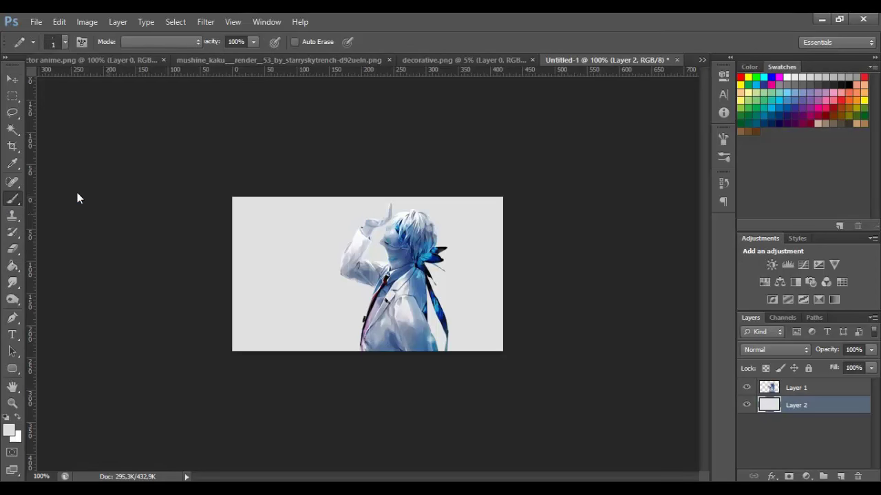
left_click(65, 42)
mouse_move(147, 153)
left_mouse_down()
mouse_move(150, 202)
mouse_move(147, 191)
mouse_move(154, 194)
left_mouse_up()
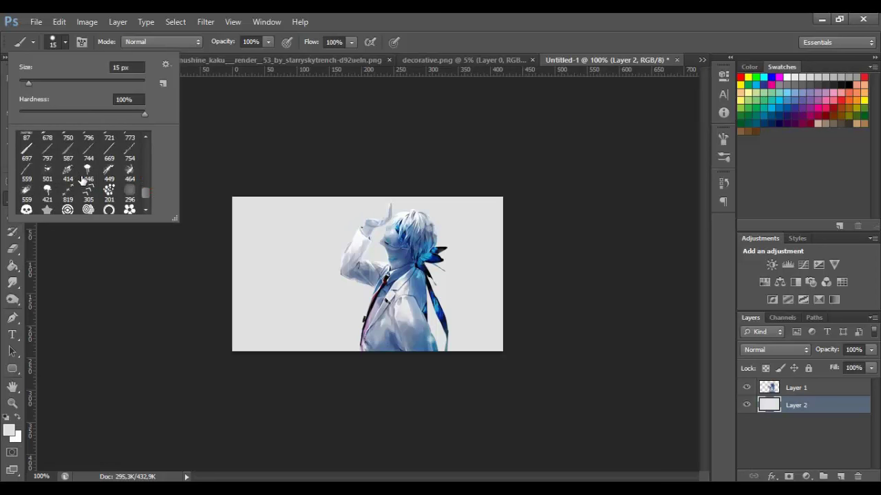
left_click(33, 197)
scroll(88, 196, "up", 3)
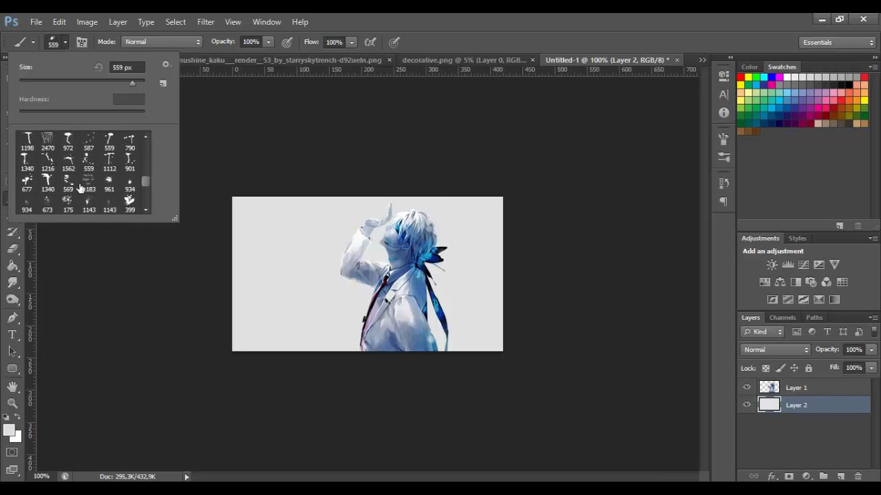
left_click(109, 181)
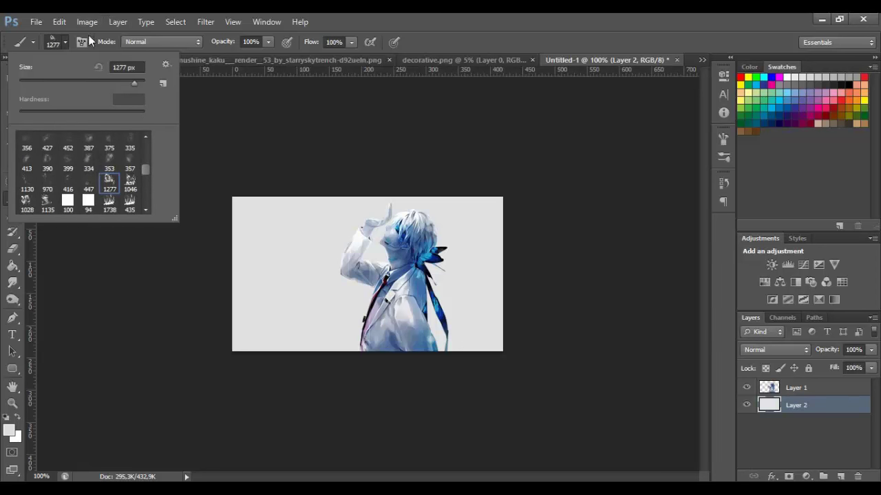
left_click(66, 42)
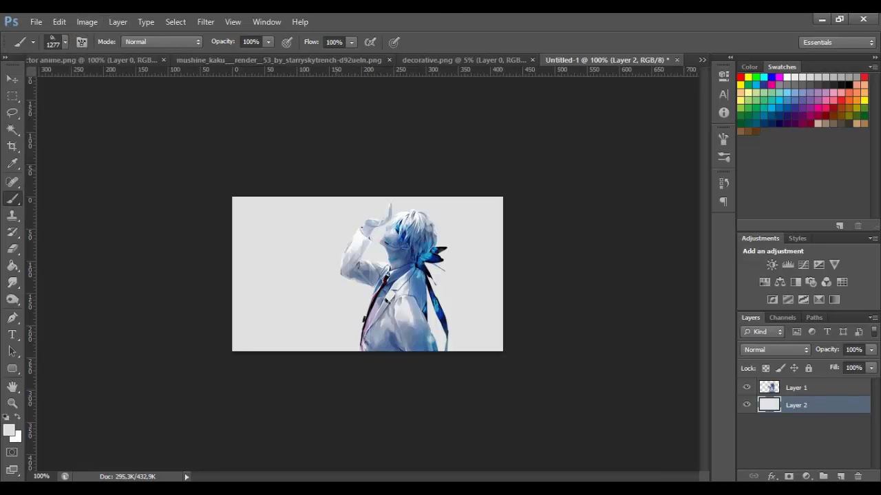
Reduce the textured brush to 200 px and add an empty layer above the grey fill layer
key("bracketleft")
key("bracketleft")
key("bracketleft")
key("bracketleft")
key("bracketleft")
key("bracketleft")
key("bracketleft")
key("bracketleft")
key("bracketleft")
key("bracketleft")
key("bracketleft")
key("bracketleft")
key("bracketleft")
left_click(840, 476)
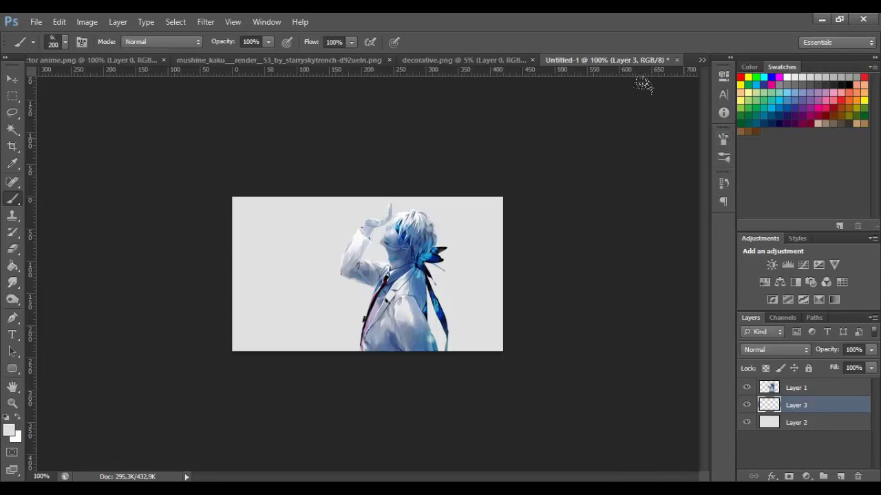
Rotate the brush tip to an angle of -40° and enlarge the brush to 250 px
left_click(723, 140)
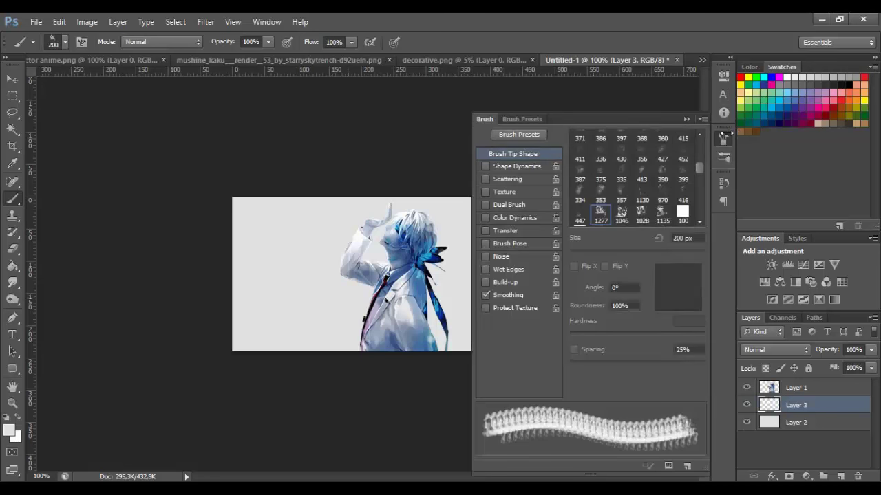
left_click(262, 19)
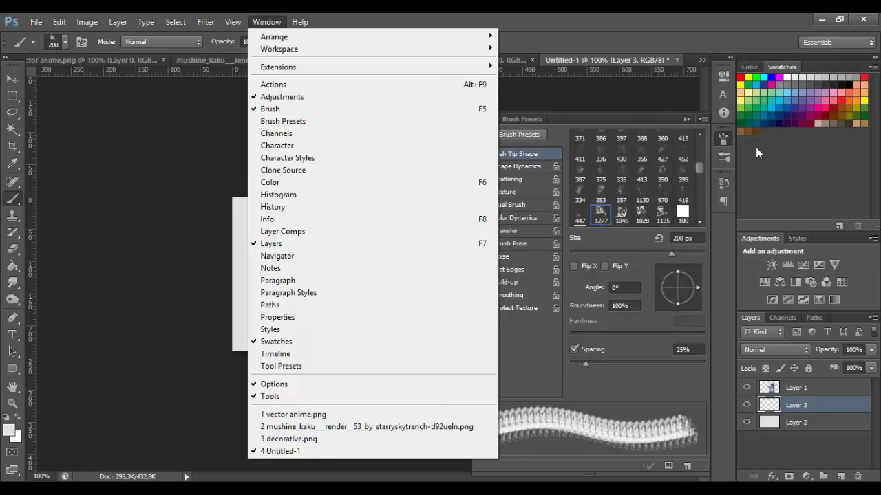
left_click(725, 140)
left_click(726, 140)
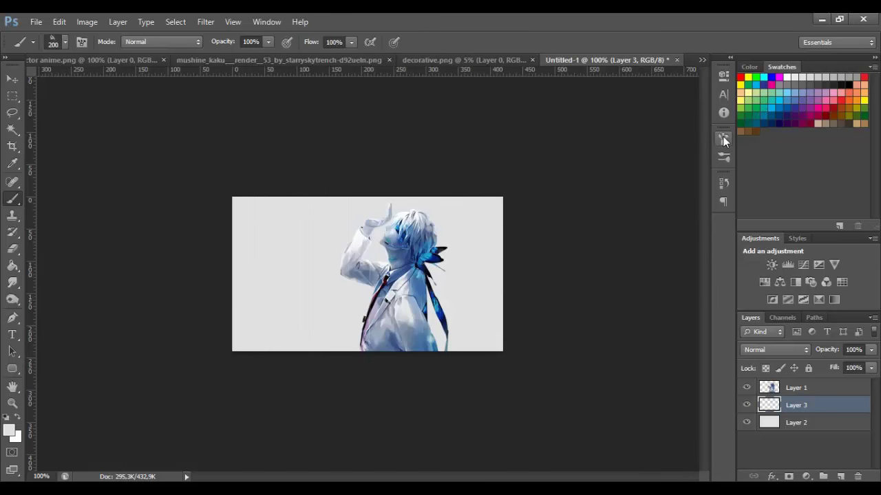
left_click(723, 138)
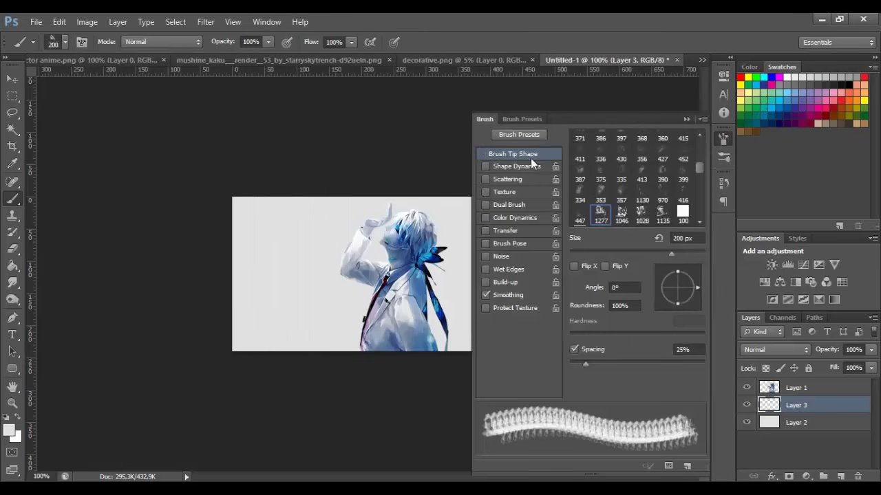
mouse_move(699, 289)
left_mouse_down()
mouse_move(682, 326)
mouse_move(693, 230)
mouse_move(707, 278)
left_mouse_up()
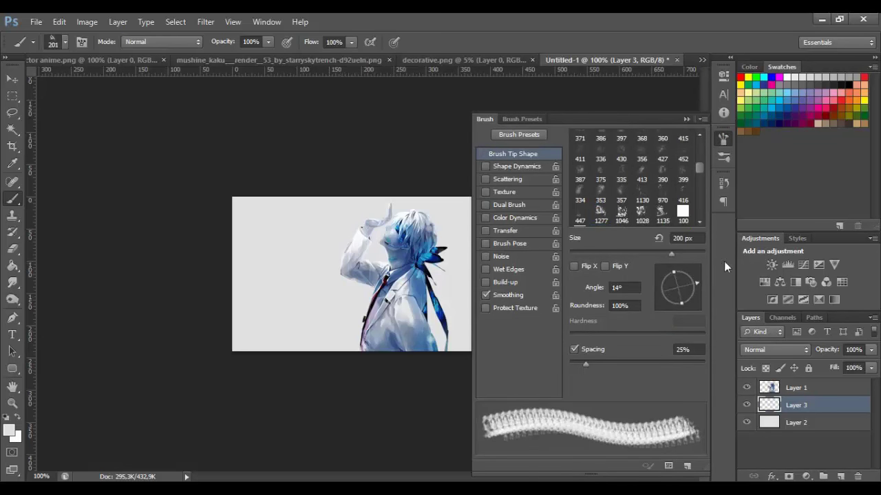
mouse_move(702, 289)
left_mouse_down()
mouse_move(712, 305)
mouse_move(693, 301)
left_mouse_up()
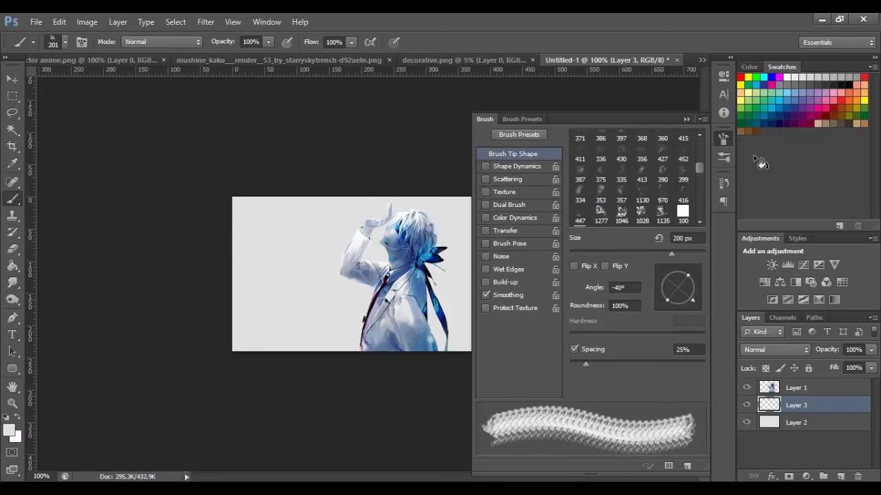
left_click(724, 144)
key("bracketright")
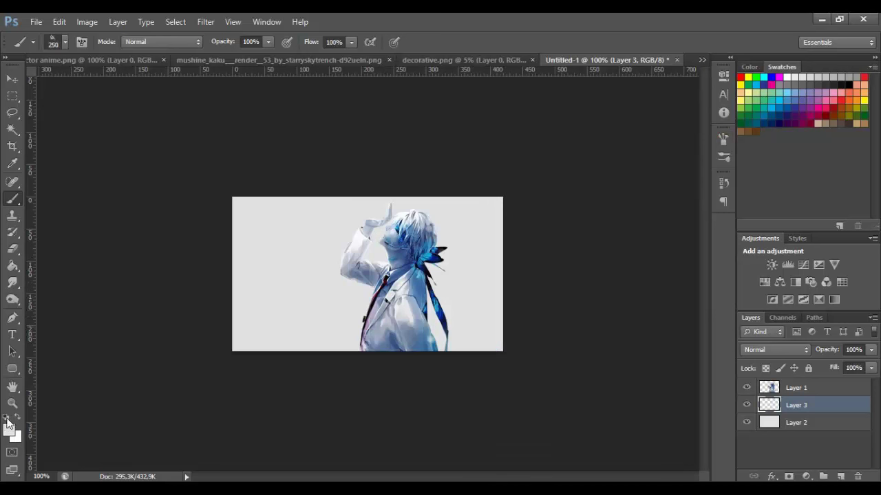
Stamp black textured brush marks on the new layer behind both sides of the character, extending to the canvas's lower edge
left_click(287, 254)
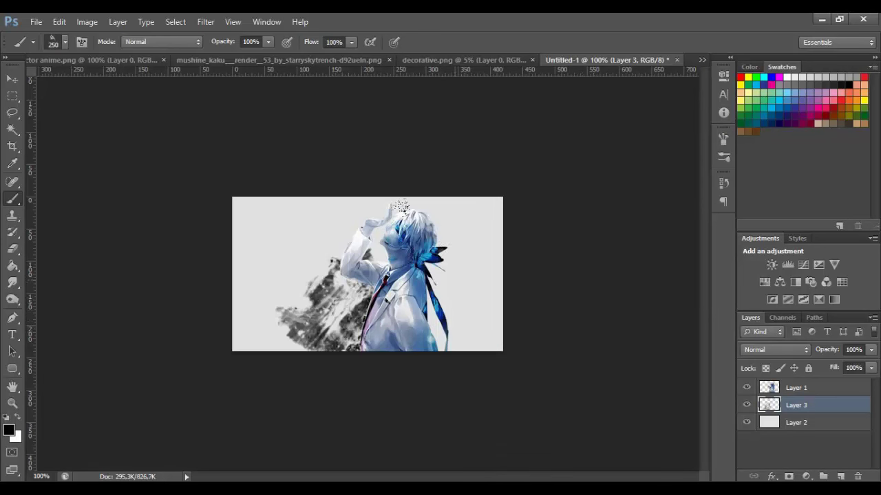
left_click(456, 275)
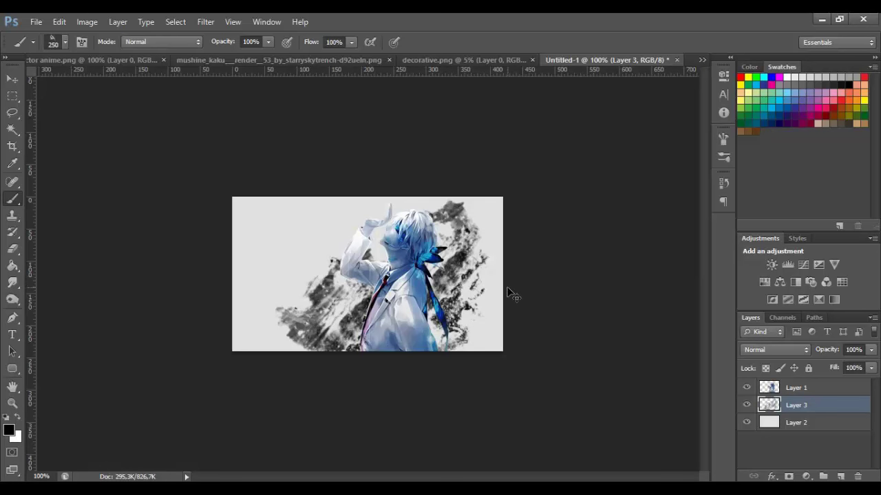
key("ctrl+z")
key("ctrl+z")
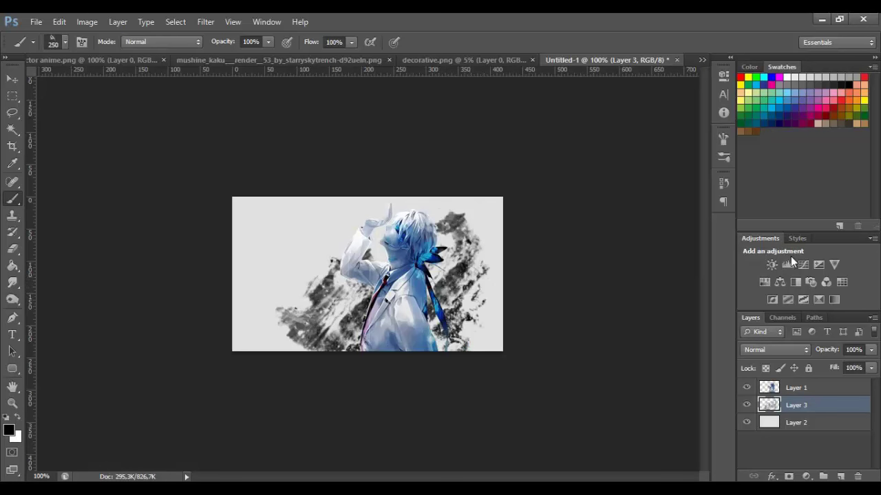
key("ctrl+z")
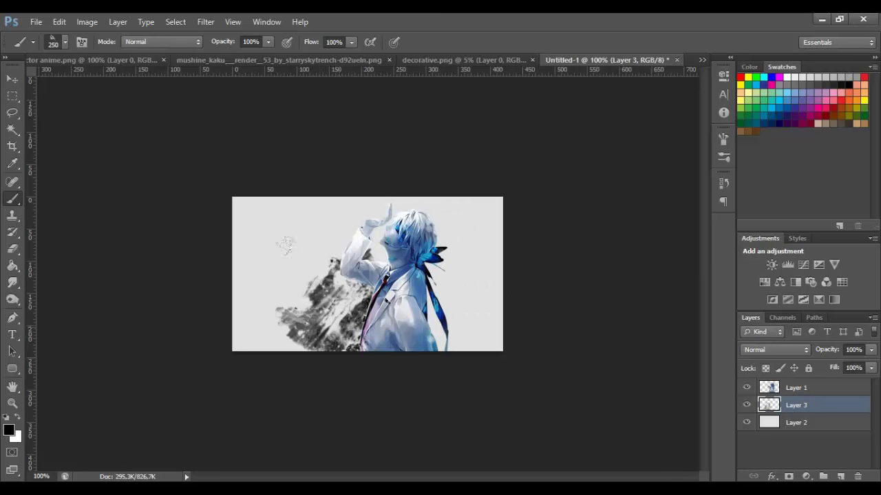
left_click(296, 208)
left_click(444, 234)
key("ctrl+z")
left_click(382, 204)
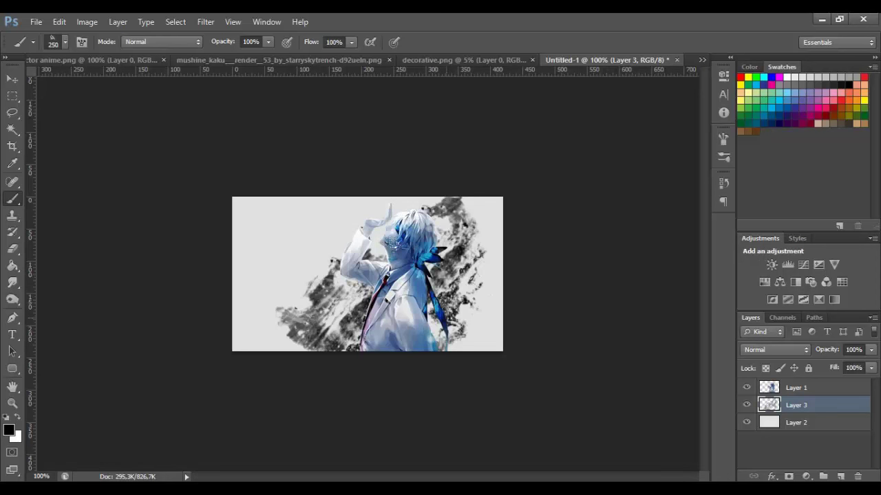
left_click(389, 313)
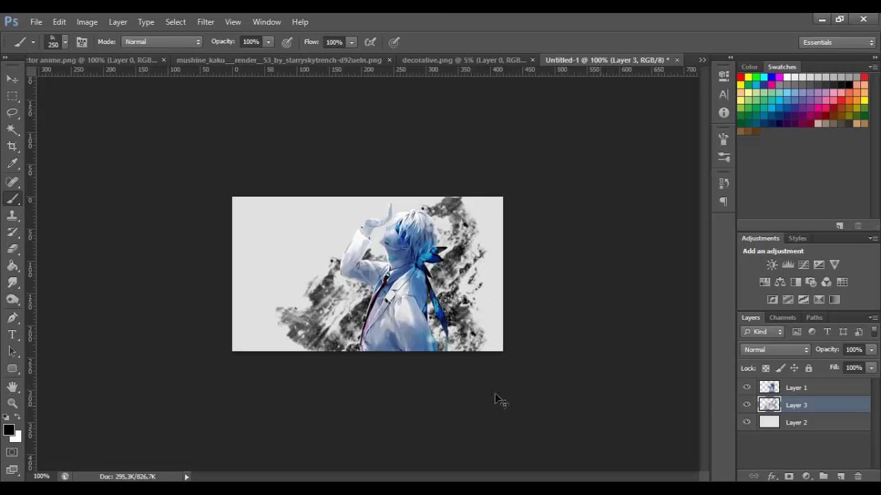
key("ctrl+z")
key("ctrl+z")
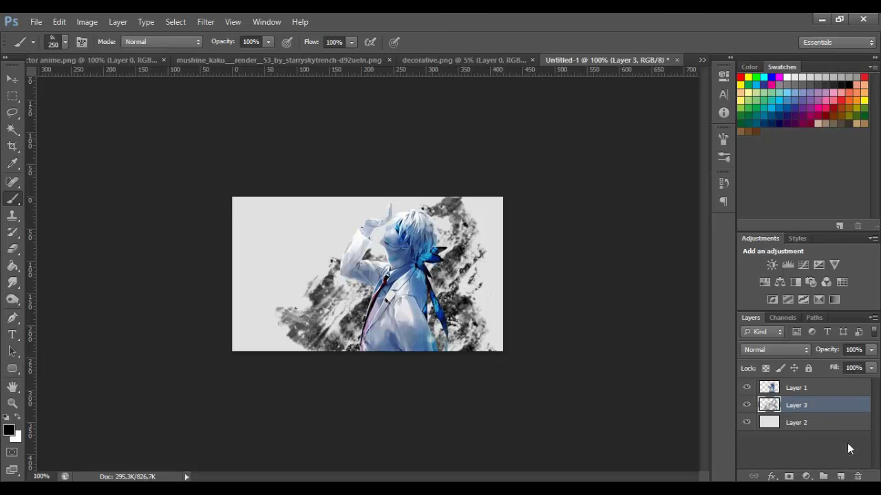
Copy the full-size character render from its document into the banner beneath the small character, and delete the empty Layer 4
left_click(844, 477)
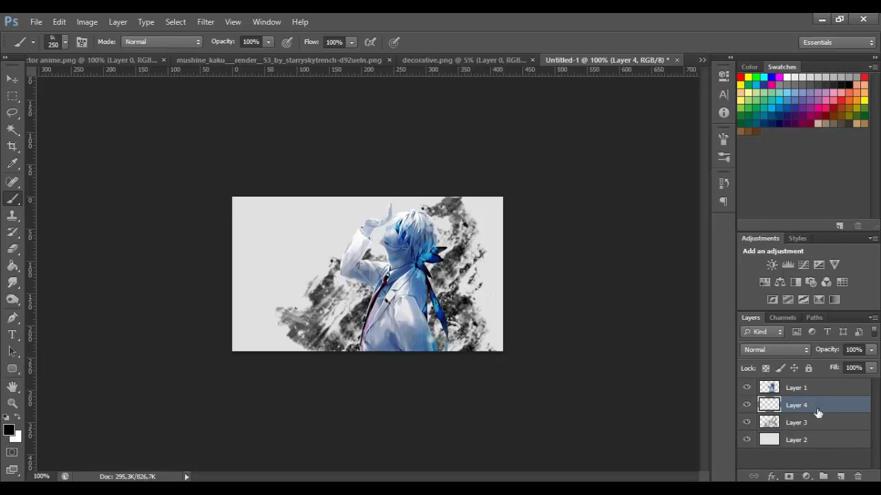
left_click(120, 60)
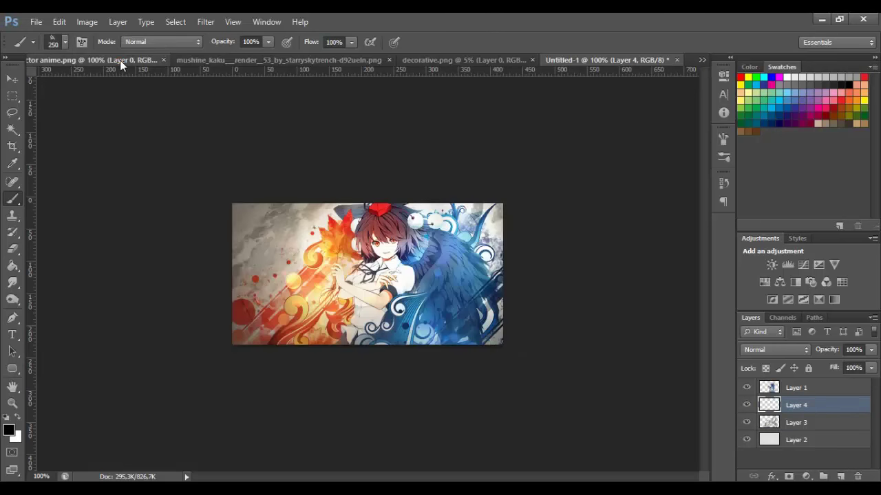
left_click(258, 61)
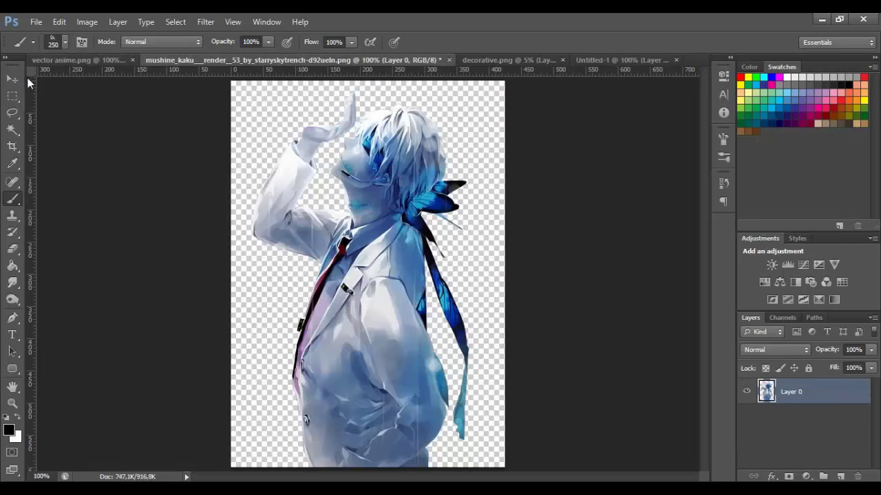
key("v")
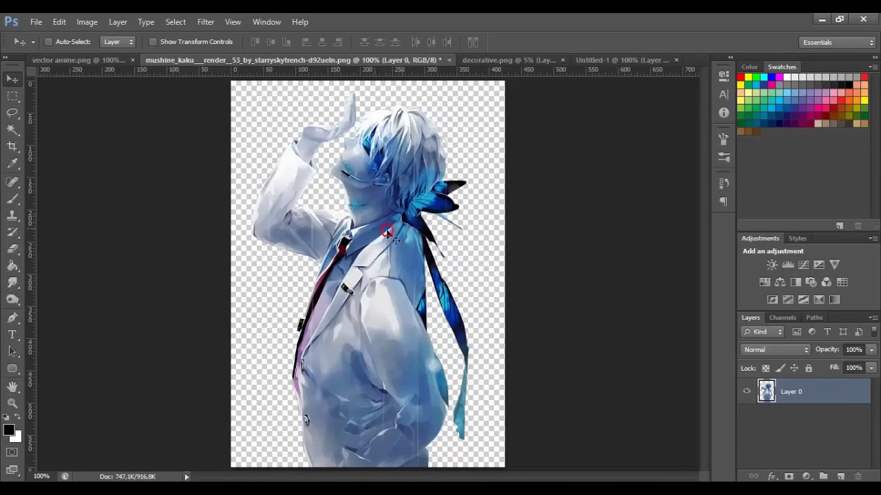
left_click_drag(371, 239, 498, 187)
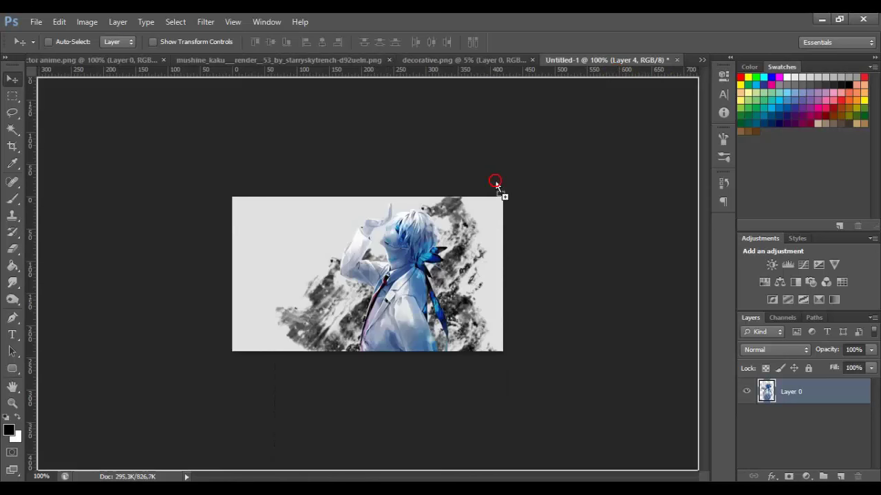
left_click_drag(412, 279, 481, 221)
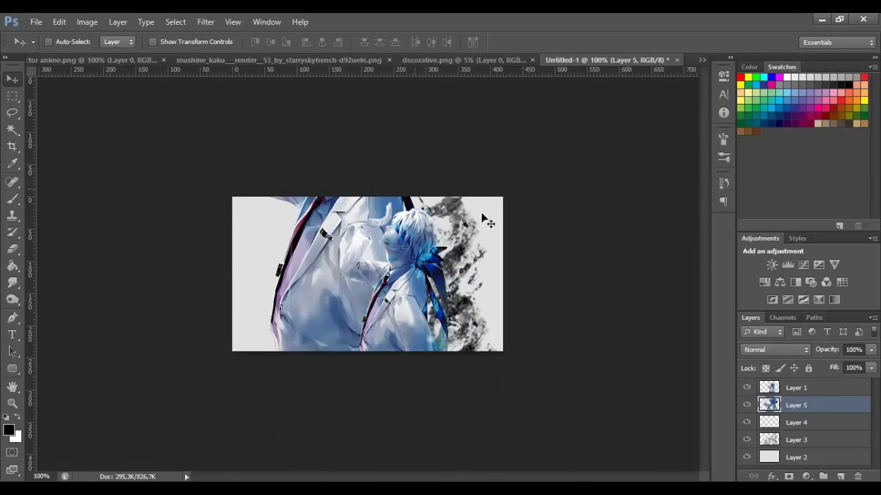
left_click(816, 425)
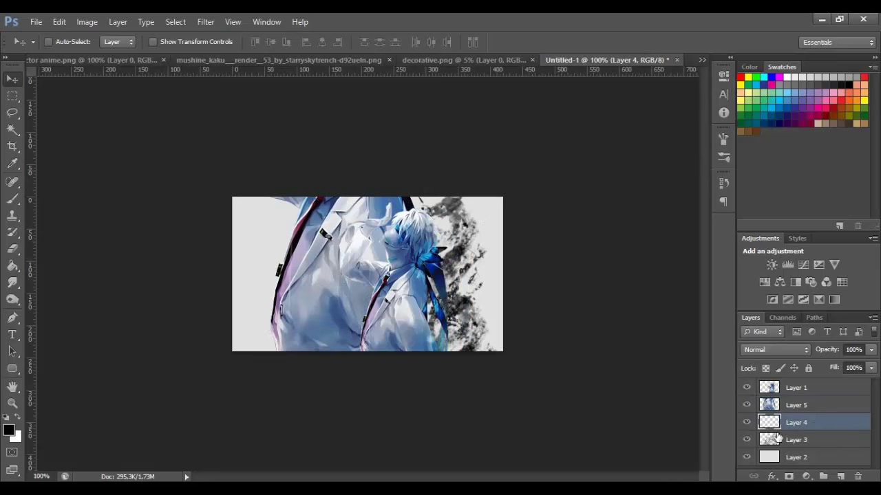
key("Delete")
Move the large render down over the black texture and clip it to Layer 3 with a clipping mask
left_click(796, 406)
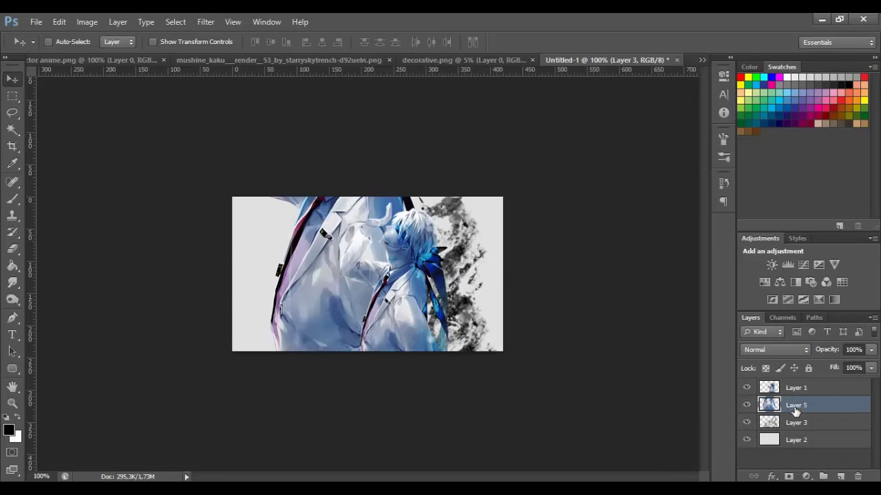
left_click_drag(432, 282, 468, 341)
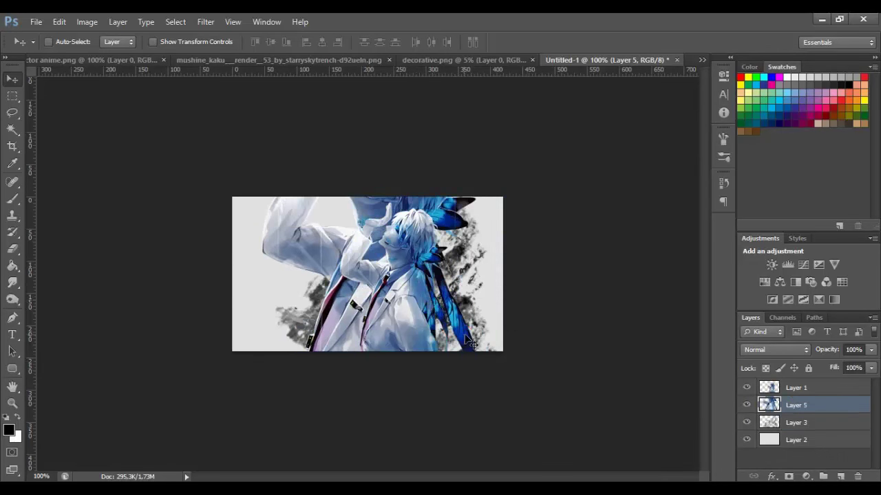
right_click(804, 407)
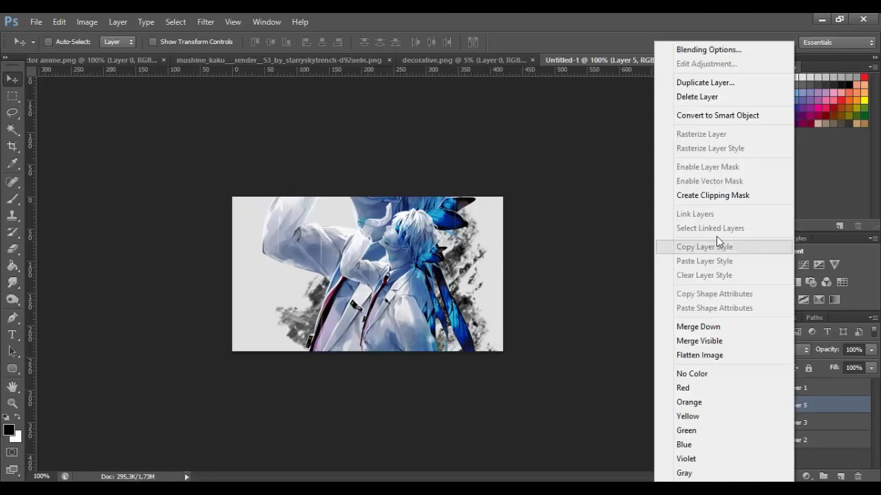
left_click(705, 196)
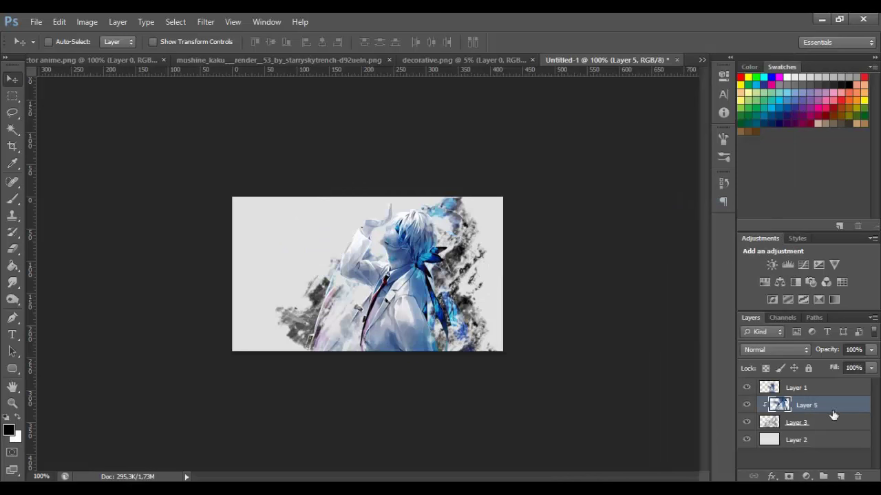
Reposition the clipped Layer 5 and duplicate it twice, arranging the copies to cover the black brush texture with render colours
left_click(770, 421)
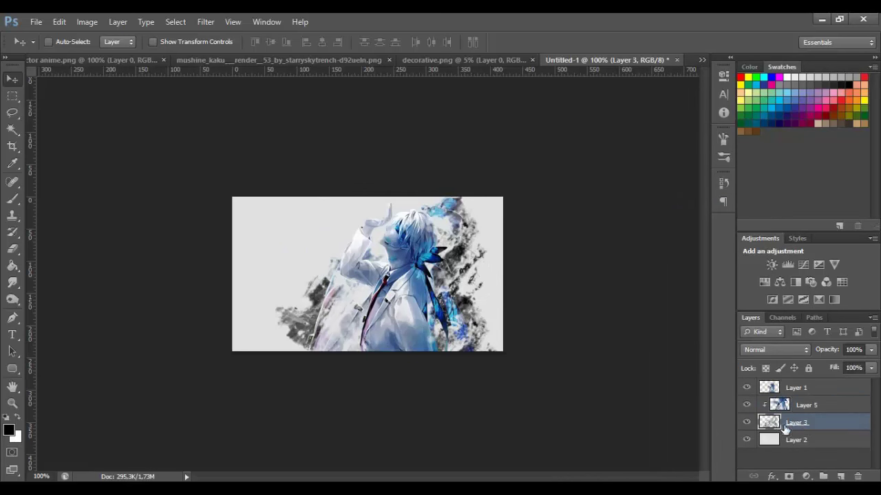
left_click_drag(527, 291, 511, 310)
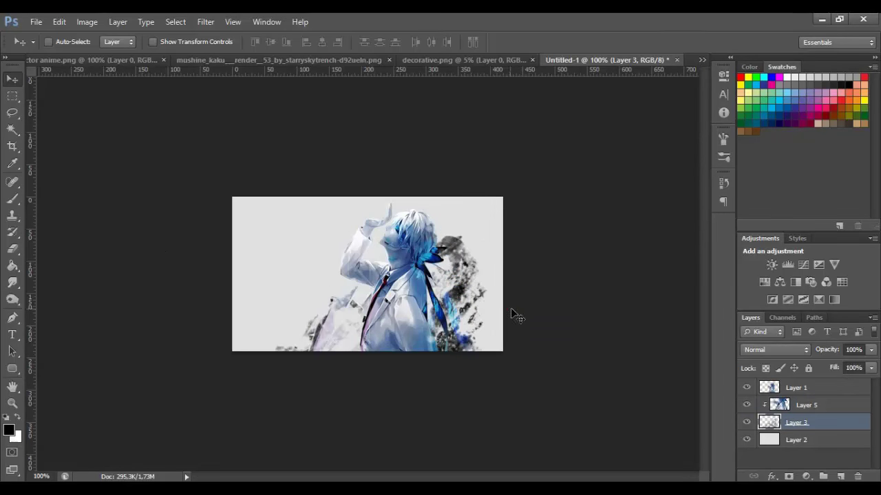
left_click(816, 409)
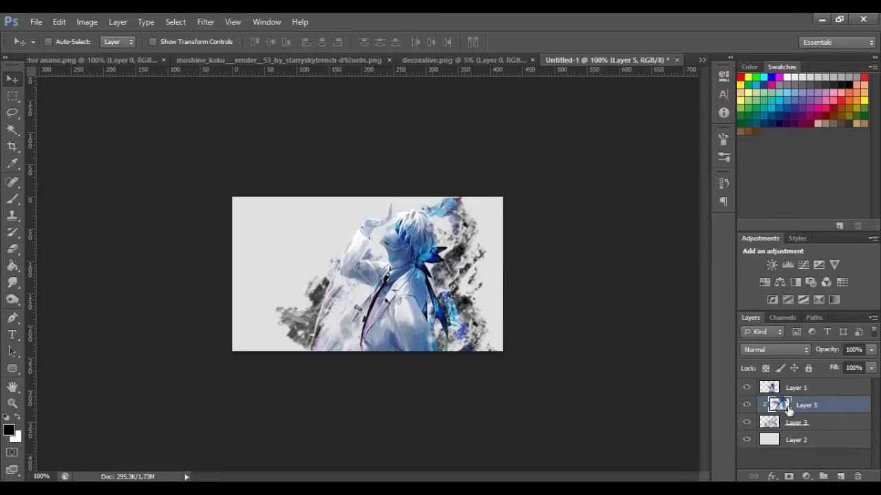
left_click_drag(491, 258, 388, 320)
key("ctrl+j")
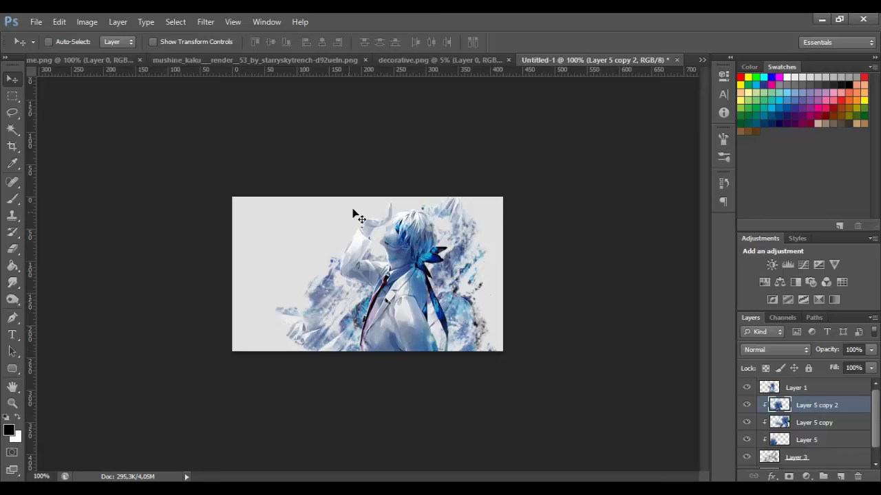
Add an empty layer between the topmost clipped render copy and the character layer
left_click(827, 391)
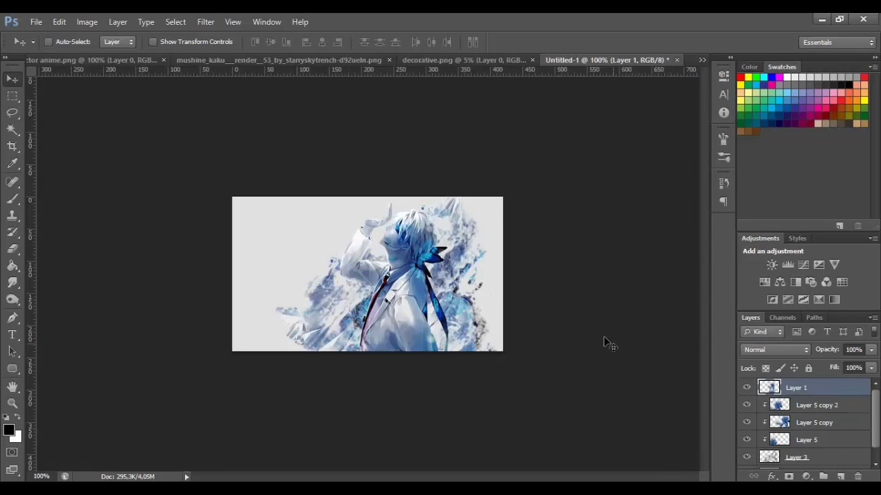
left_click(810, 405)
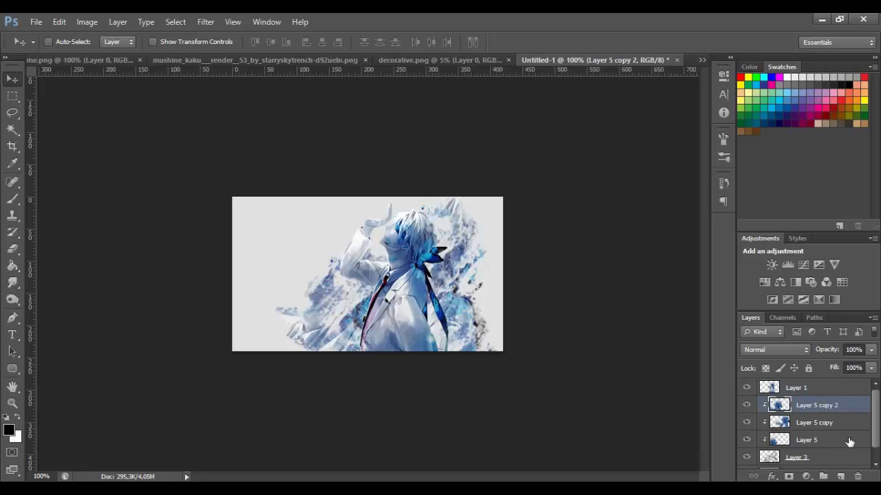
left_click(842, 476)
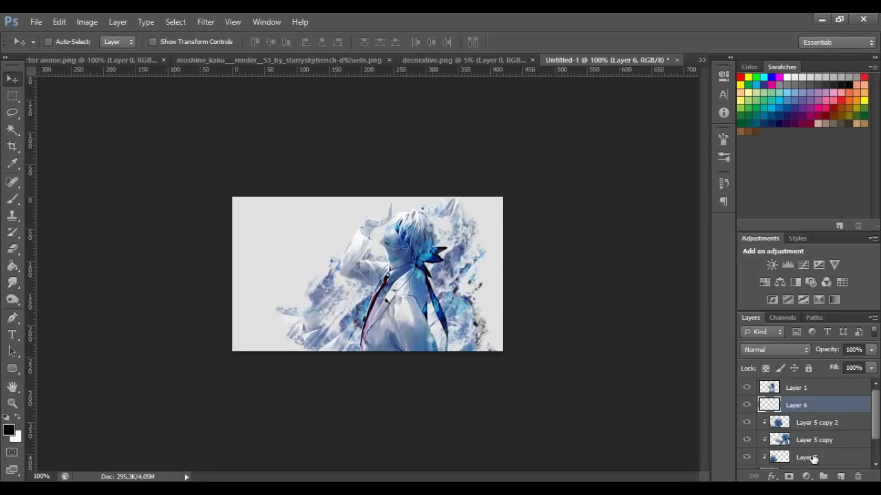
scroll(811, 454, "down", 1)
left_click(798, 422)
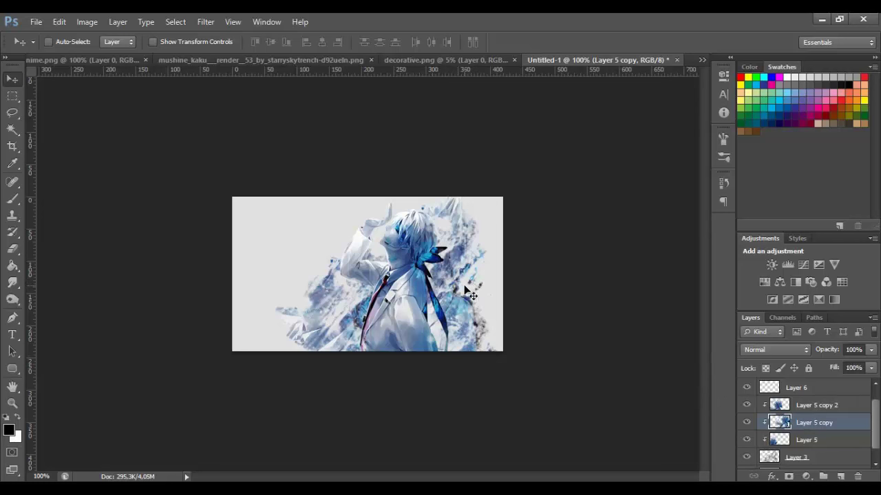
left_click_drag(475, 292, 377, 311)
key("Delete")
left_click(810, 394)
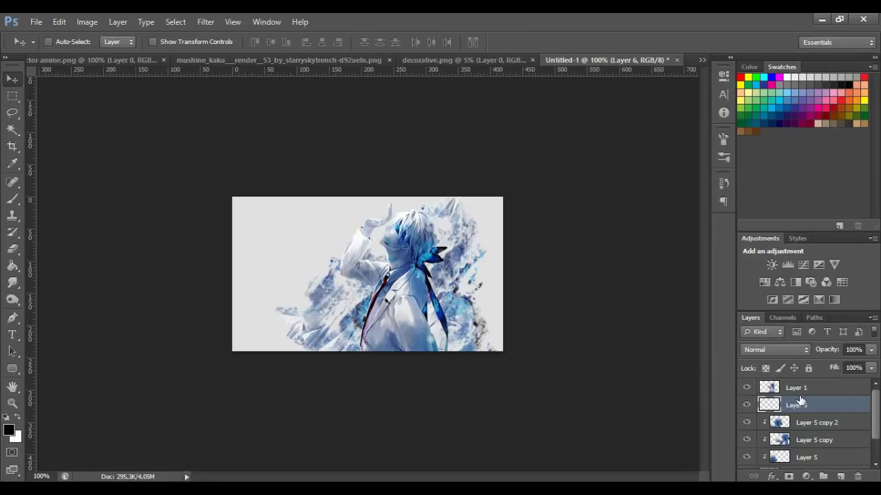
Rename Layer 3 as "splatters" and the top character layer, Layer 1, as "main render"
scroll(840, 424, "down", 2)
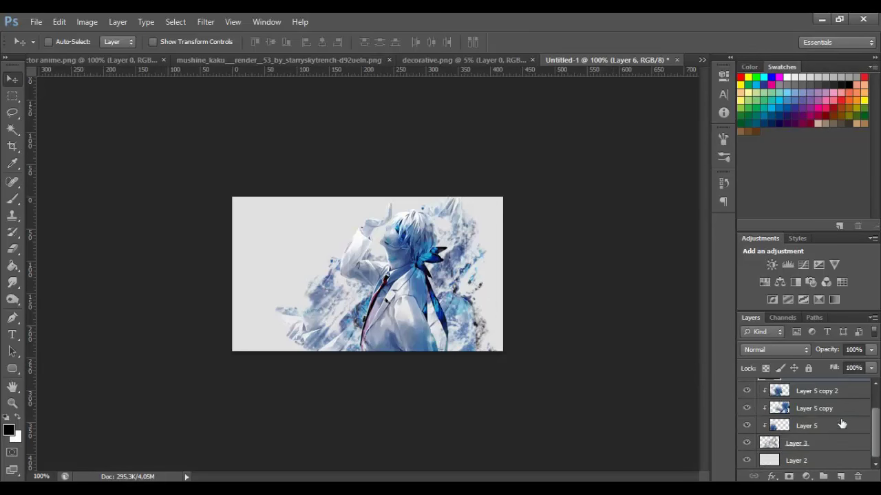
double_click(798, 444)
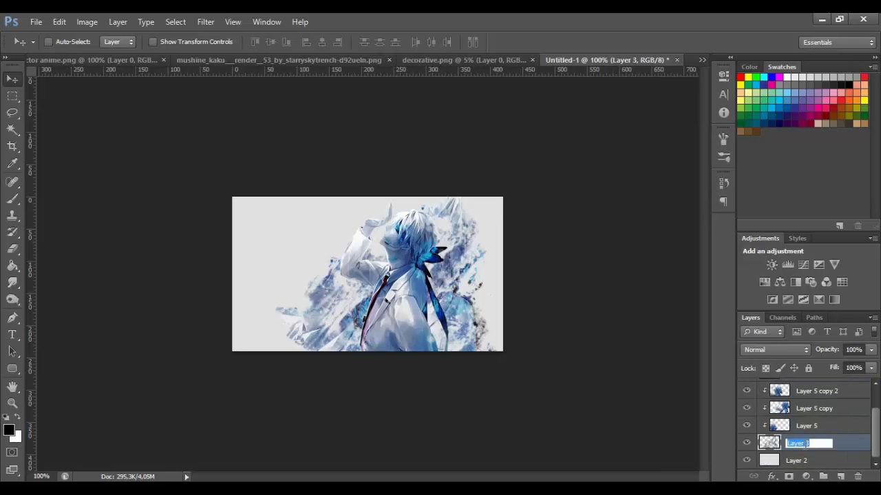
type("splatters")
key("Return")
scroll(802, 427, "up", 1)
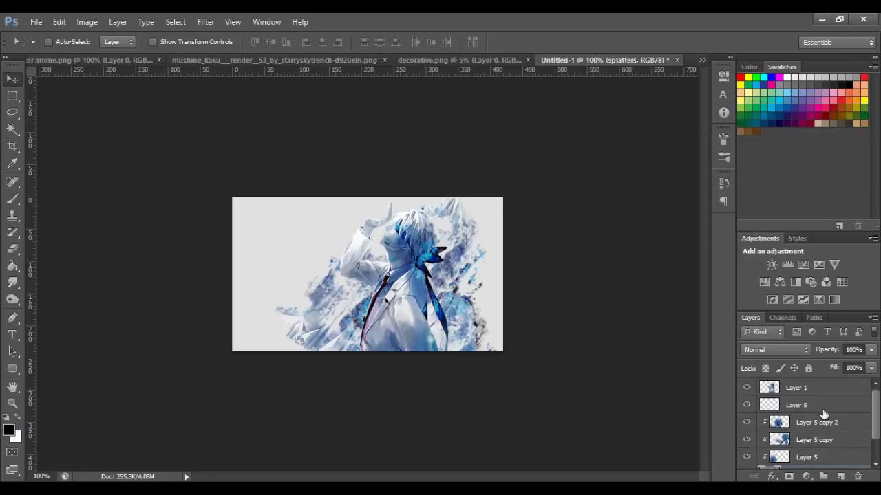
double_click(796, 389)
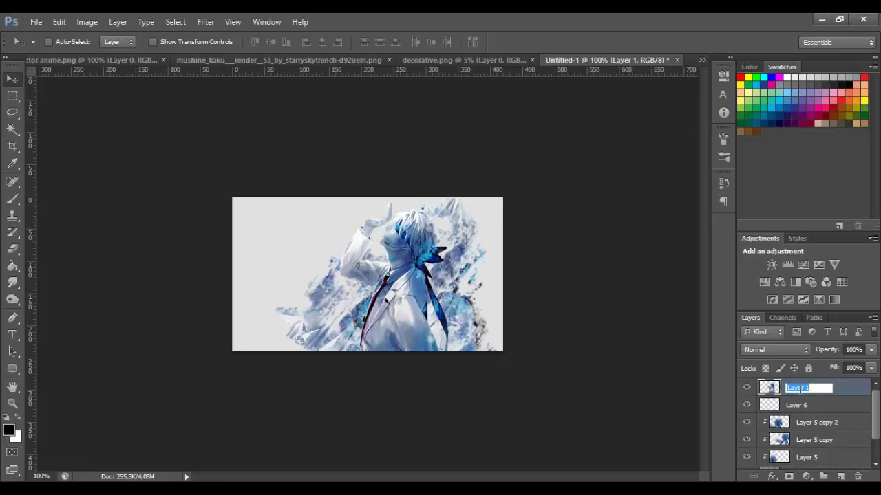
type("main render")
key("Return")
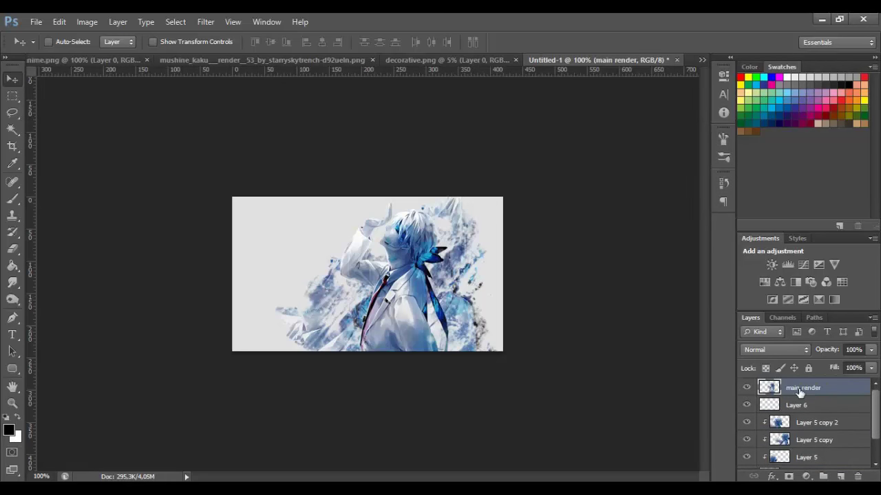
Rename the empty Layer 6 beneath the main render as "background details"
left_click(809, 409)
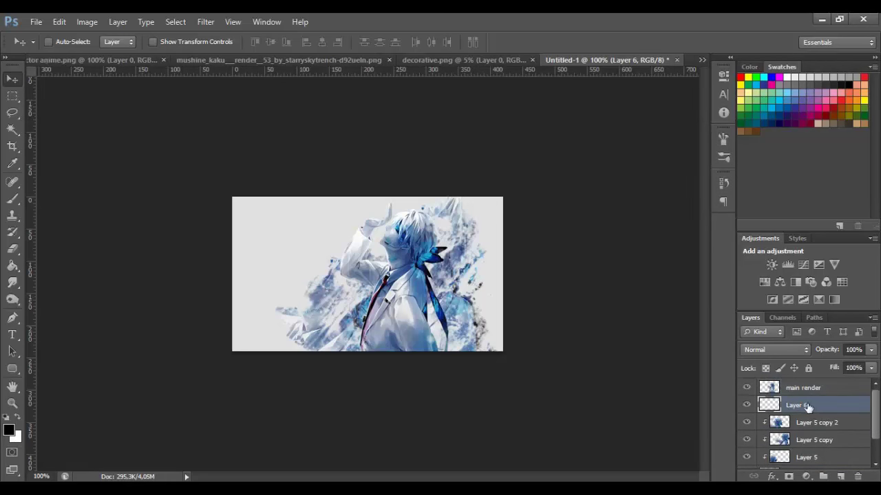
double_click(800, 408)
type("background deatial")
key("Return")
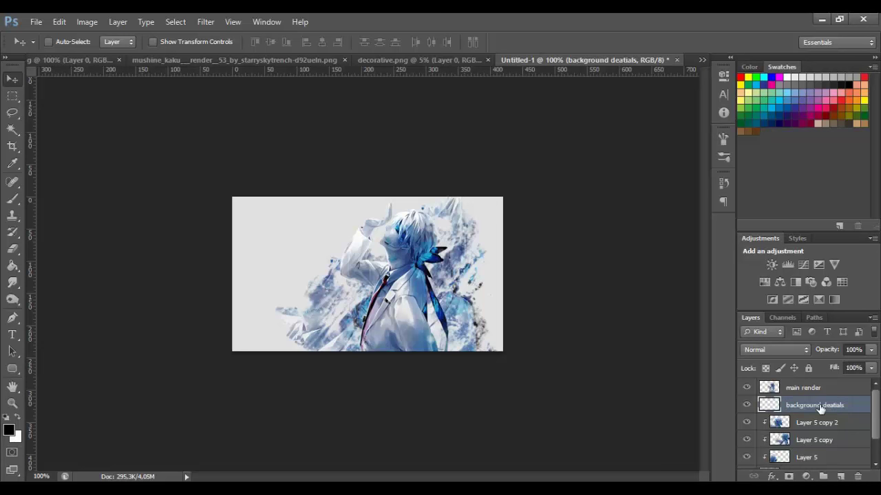
double_click(818, 406)
left_click(834, 406)
key("Return")
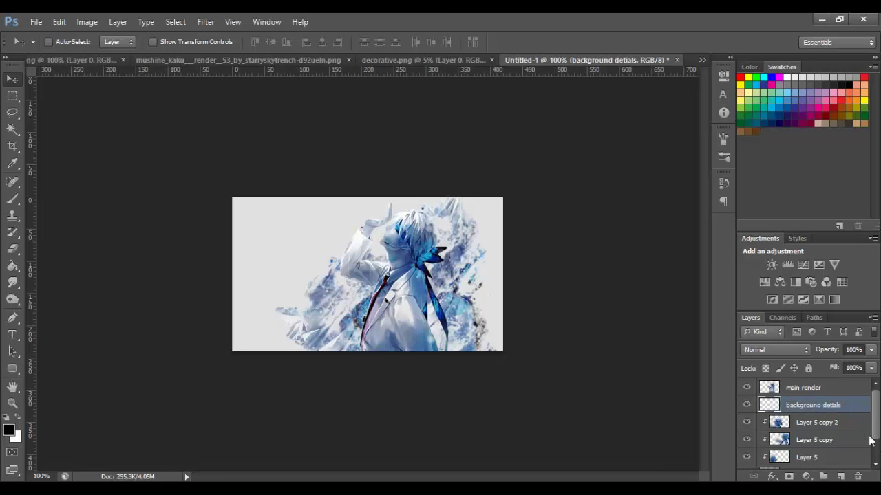
double_click(820, 405)
double_click(825, 406)
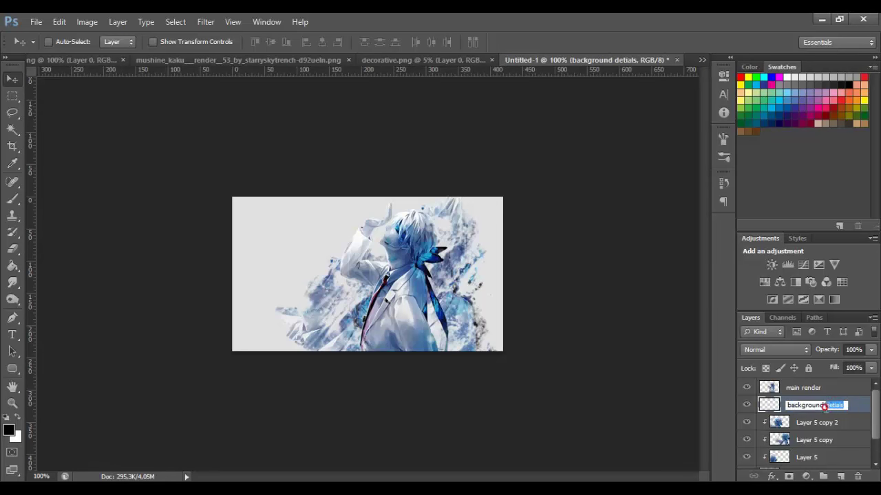
type("deta")
key("Return")
Choose the 1028 px splatter brush preset for the Brush tool
left_click(11, 199)
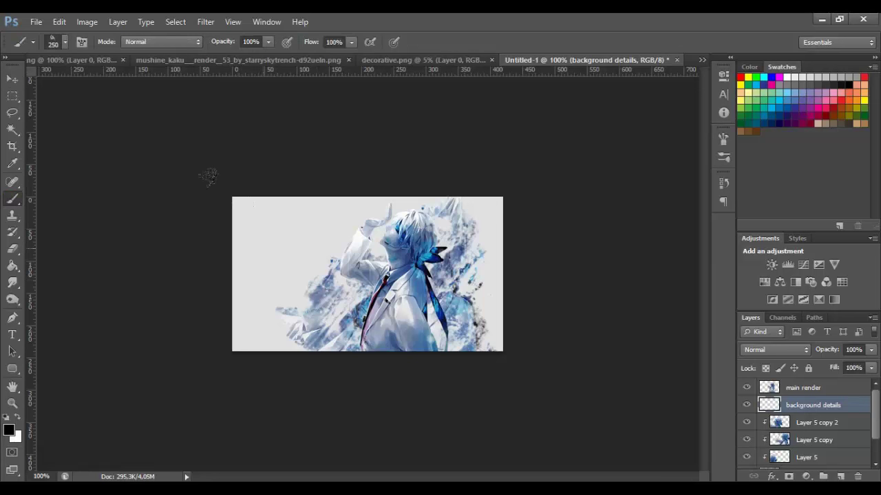
key("bracketright")
left_click(66, 42)
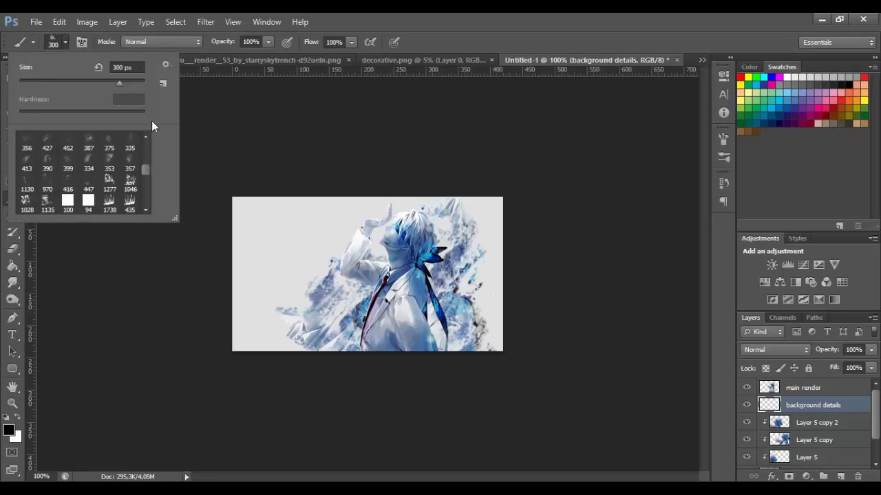
scroll(126, 197, "down", 1)
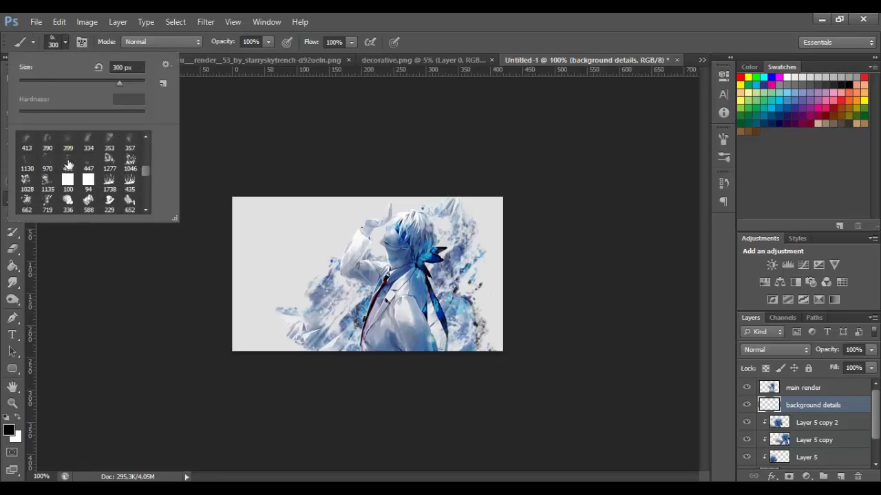
left_click(26, 187)
left_click(65, 43)
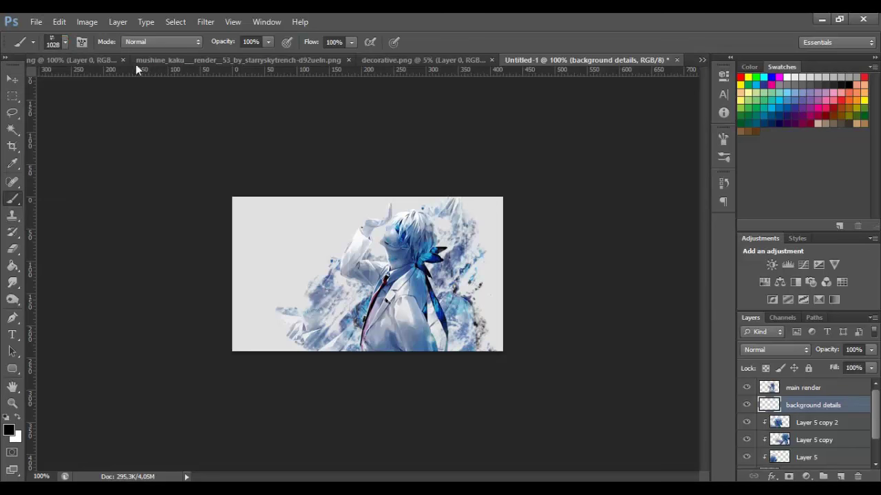
Rotate the splatter brush tip to an angle of about -38° and reduce its size to 500 px
left_click(720, 186)
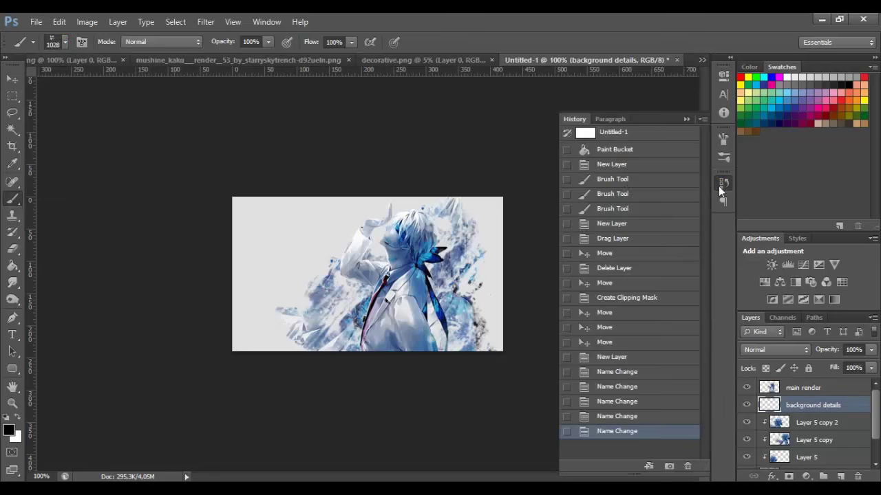
left_click(723, 138)
left_click_drag(681, 297, 709, 311)
left_click(722, 140)
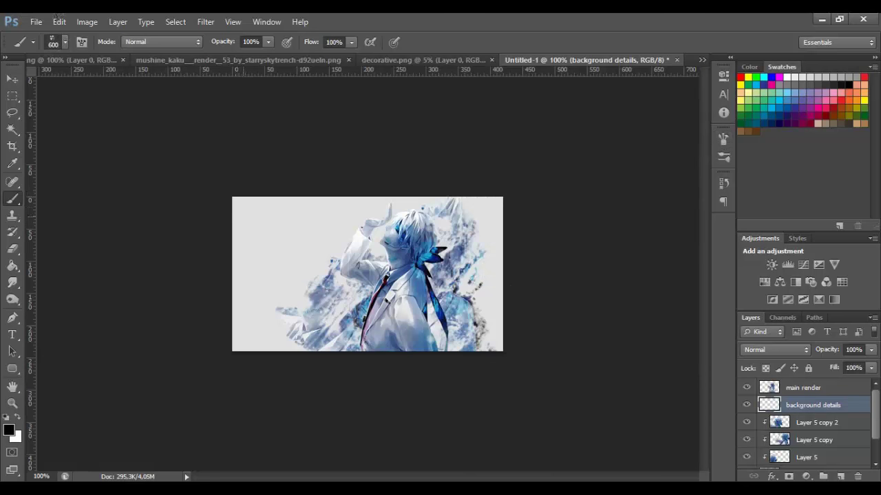
left_click(722, 139)
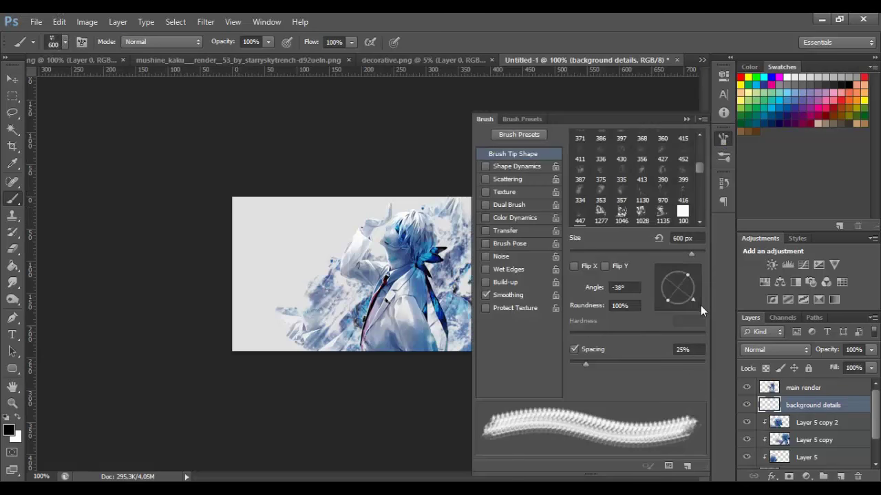
left_click_drag(700, 307, 696, 305)
left_click(726, 145)
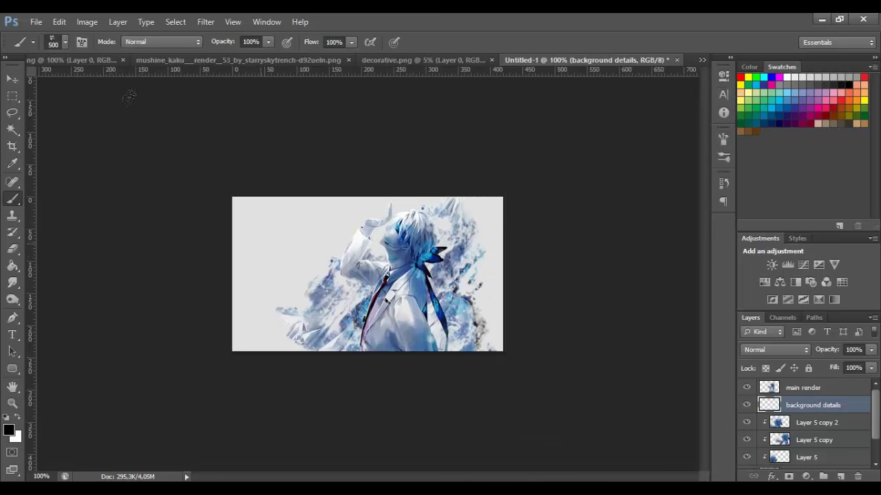
left_click(259, 236)
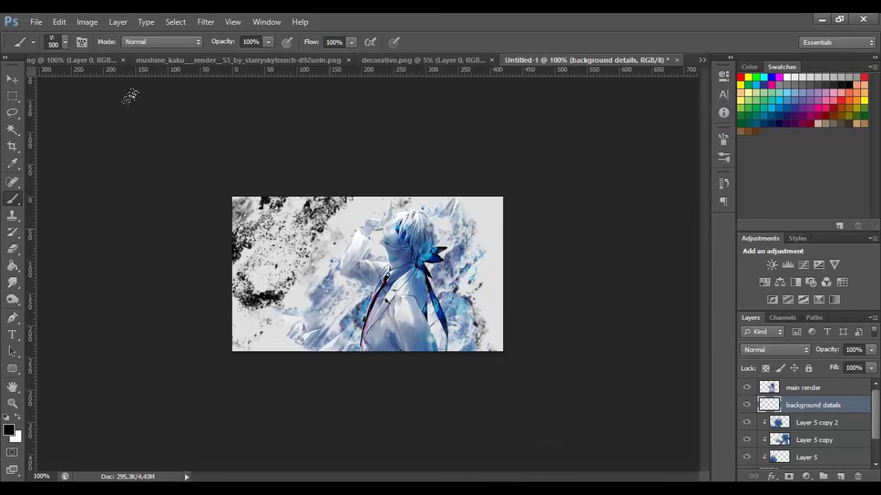
key("ctrl+z")
left_click(246, 268)
key("ctrl+z")
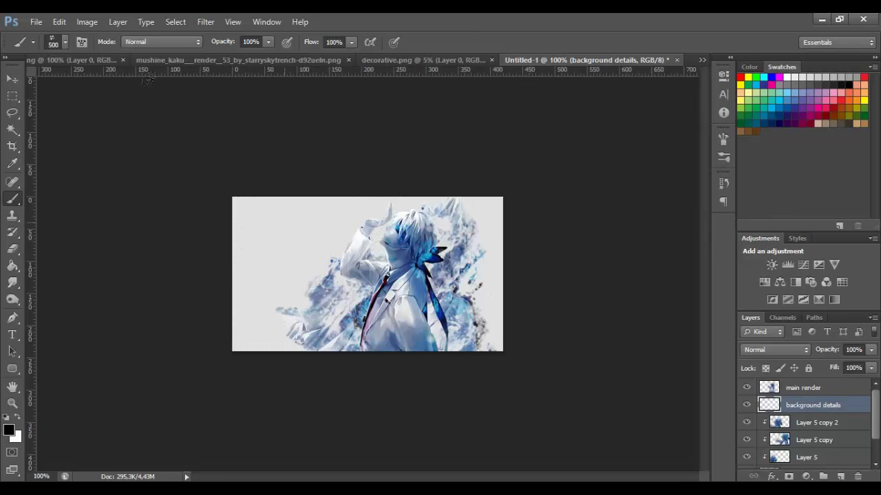
Stamp black splatters on the background details layer in the upper-left, lower-right and lower-left corners and along the banner's right edge
left_click(269, 258)
left_click(534, 367)
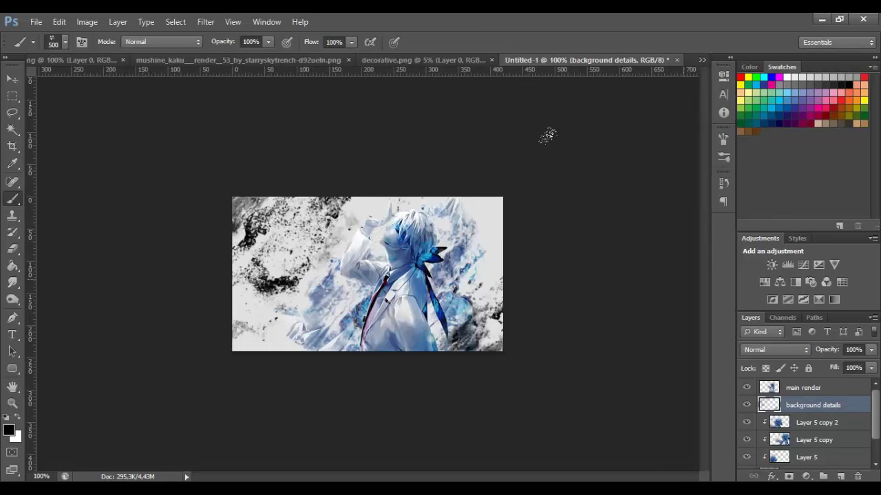
key("ctrl+z")
left_click(559, 373)
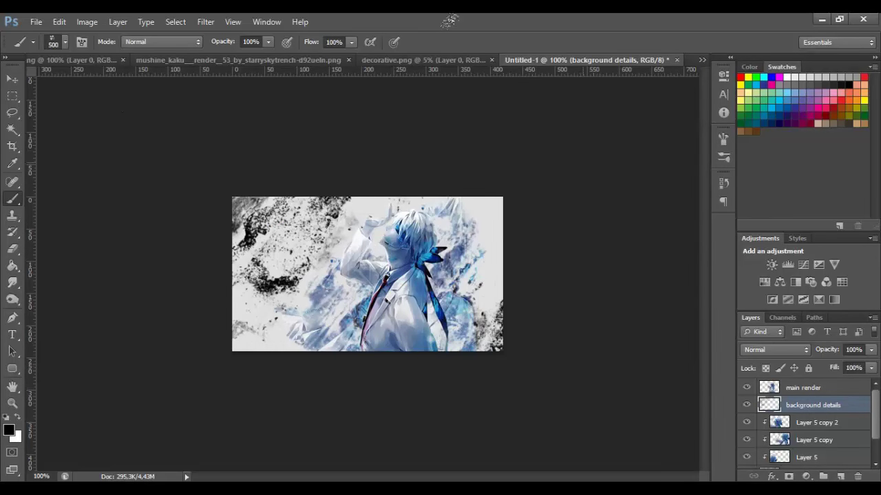
left_click(585, 168)
key("ctrl+z")
left_click(595, 242)
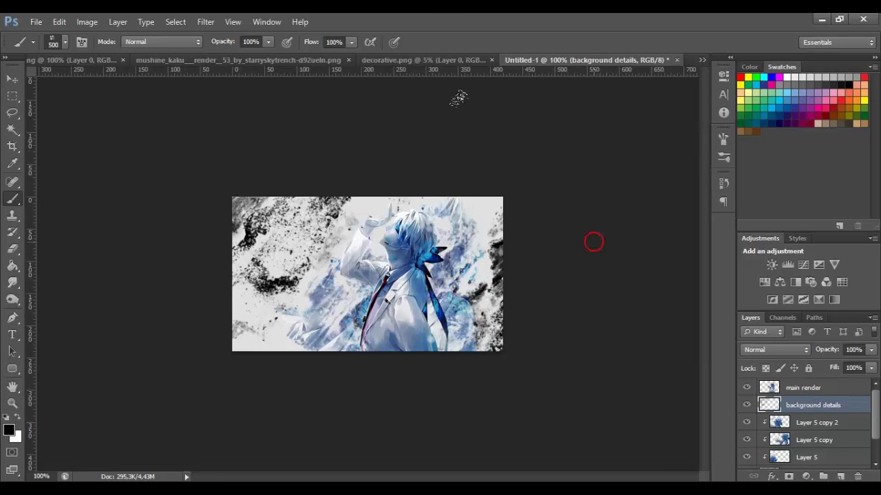
left_click(196, 435)
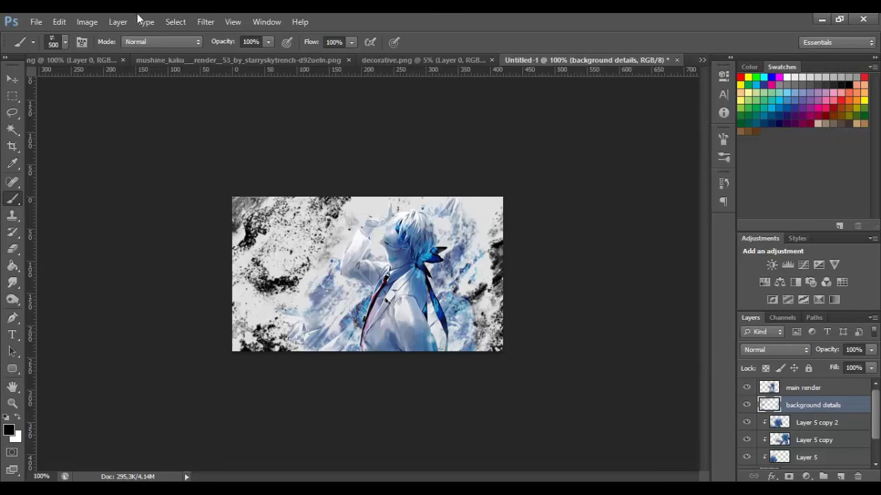
Switch to the 1135 px brush preset, reduce it to 405 px and rotate its tip to about -39°
left_click(65, 43)
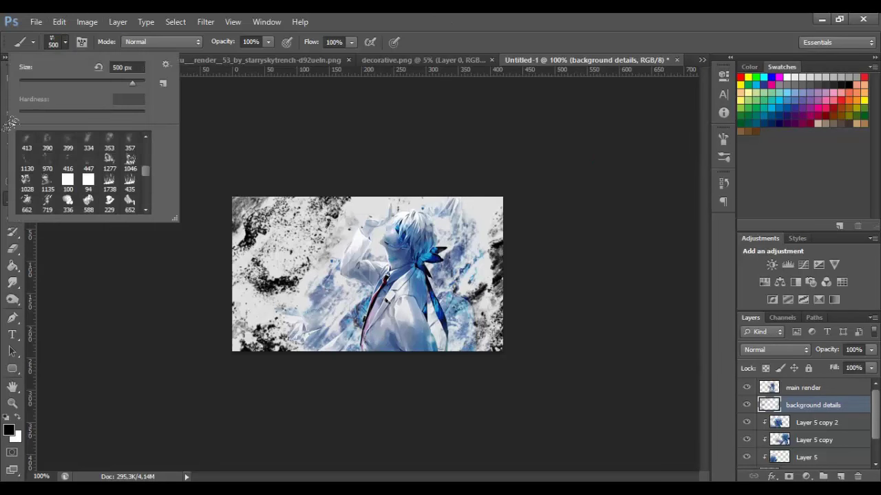
left_click(130, 162)
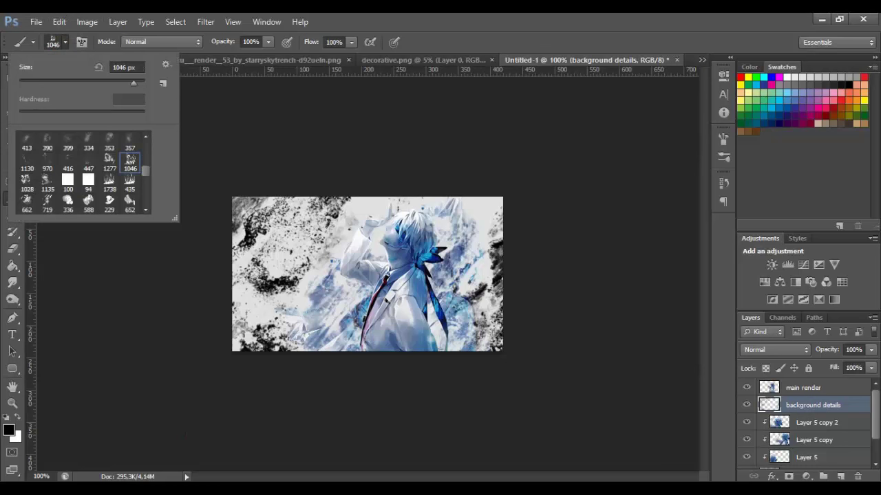
left_click(47, 180)
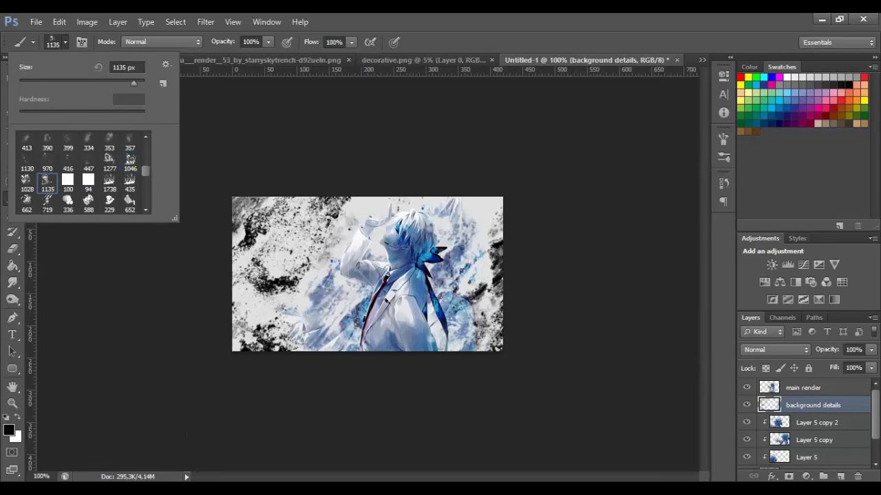
left_click(65, 44)
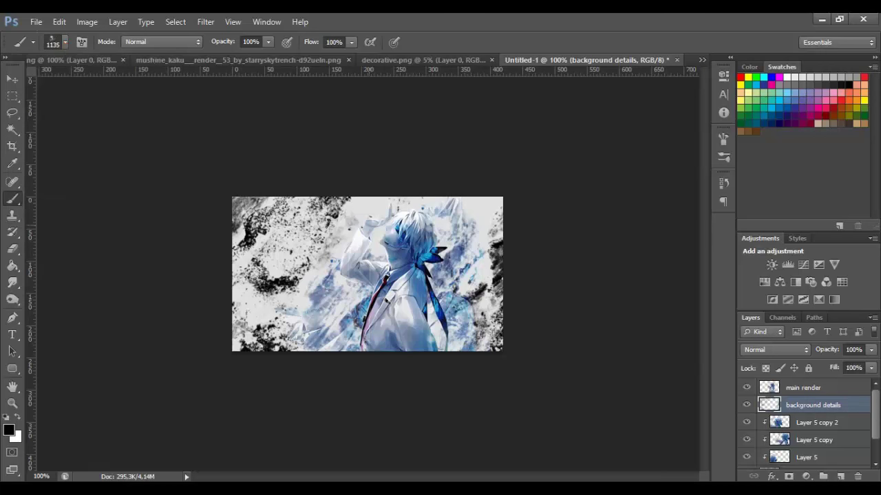
key("bracketleft")
key("bracketleft")
left_click(723, 139)
left_click_drag(695, 289, 674, 307)
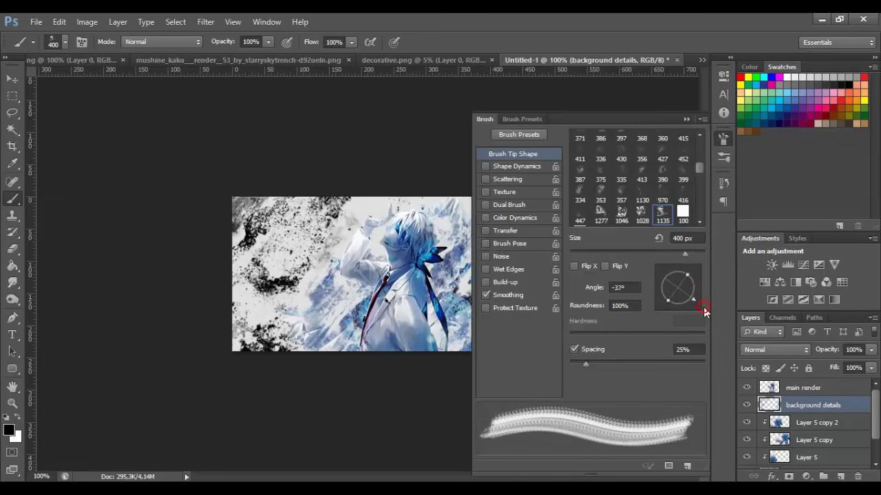
left_click(722, 139)
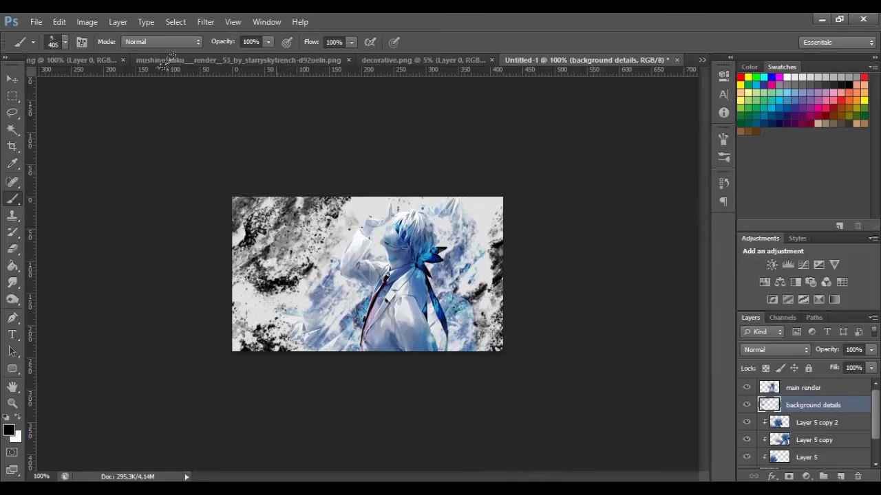
Stamp the black texture over the banner's upper-left area and along its top edge behind the character
left_click(187, 118)
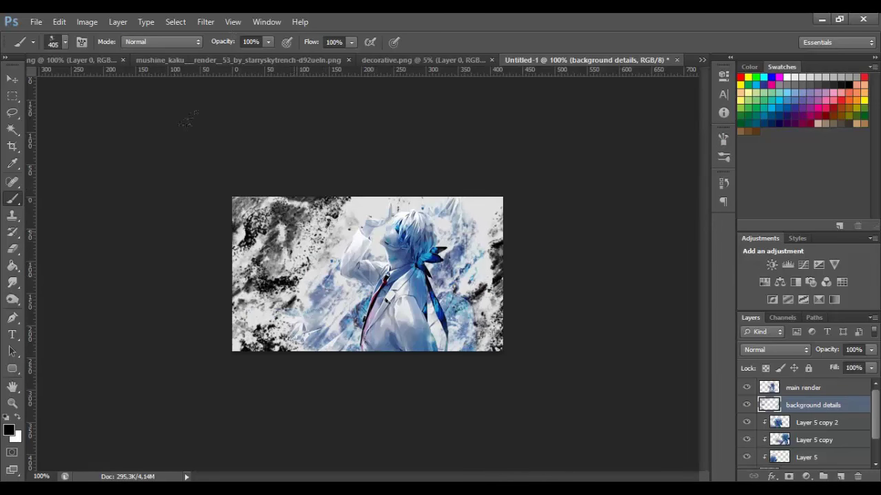
key("ctrl+z")
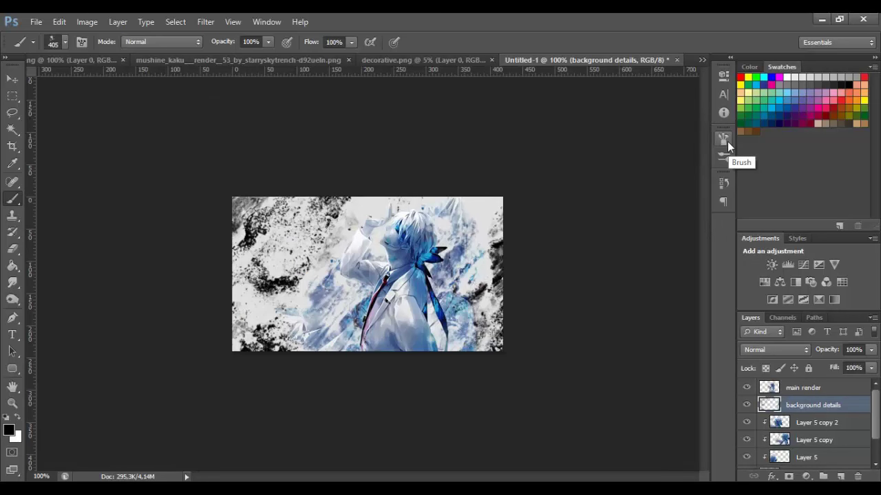
left_click(193, 128)
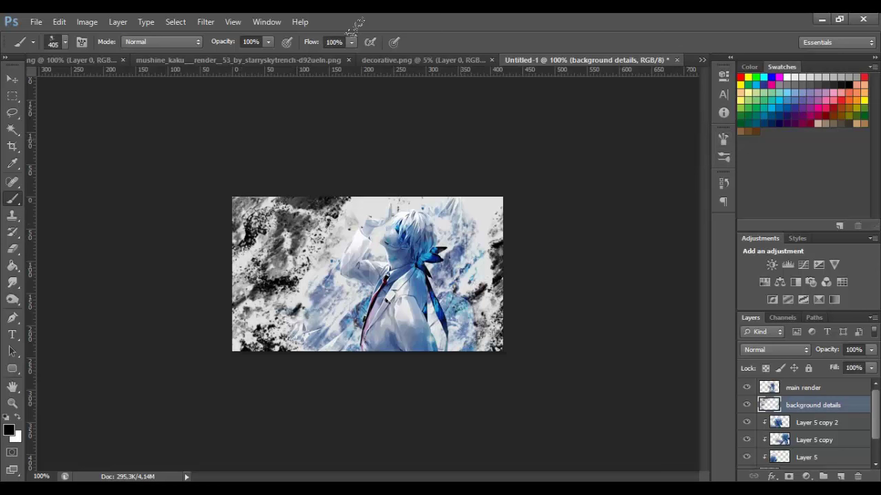
left_click(455, 135)
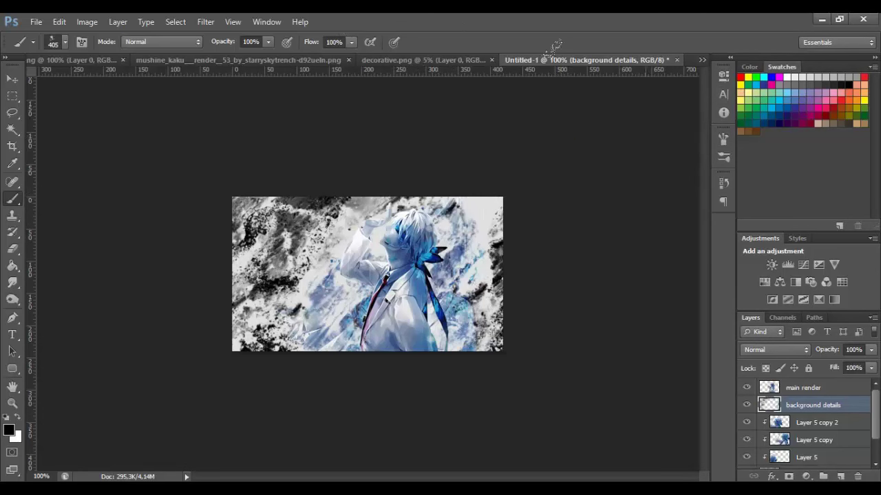
Try flipping the texture brush tip horizontally and vertically
left_click(724, 140)
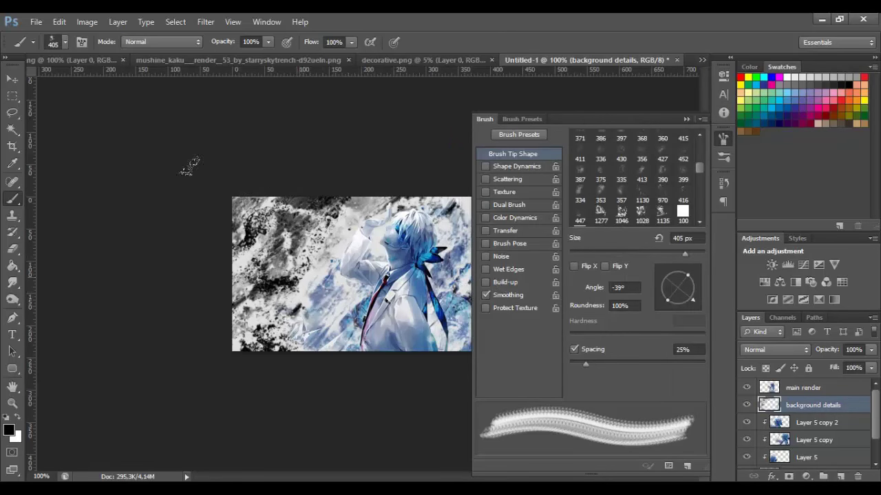
left_click(575, 266)
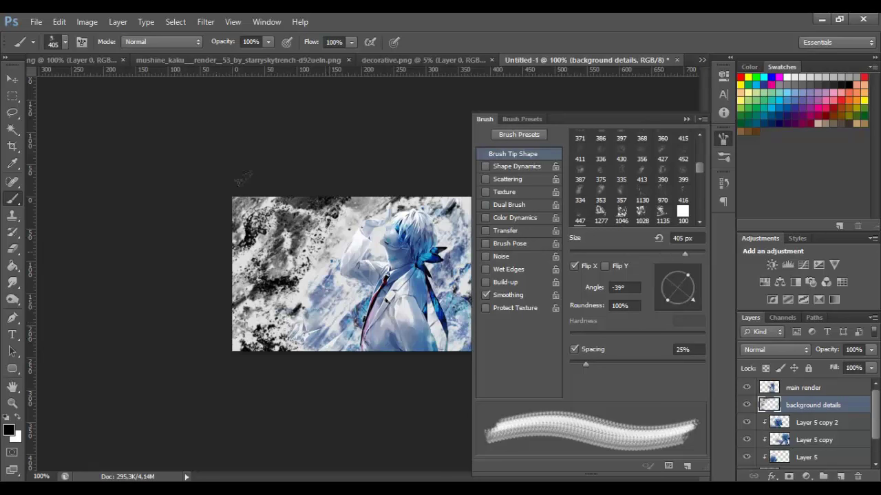
left_click(604, 266)
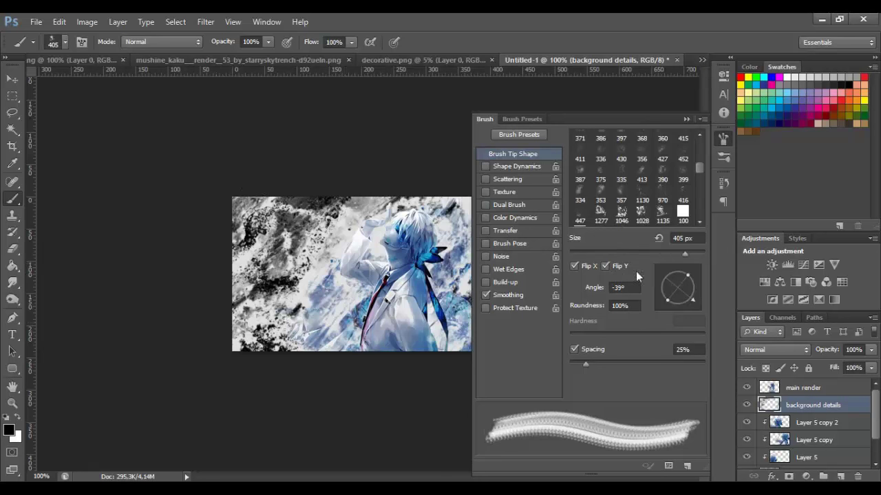
left_click(580, 265)
left_click(281, 104)
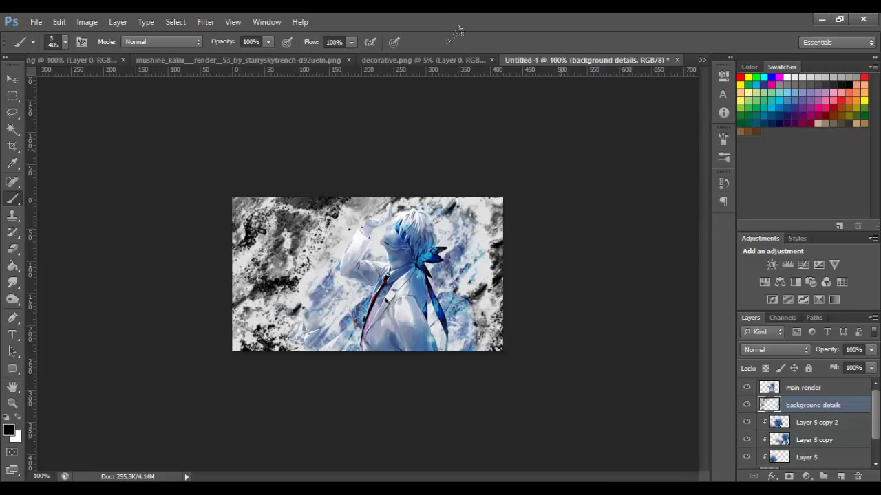
Flip the texture brush tip vertically and stamp it in black in the banner's upper-right corner
left_click(723, 138)
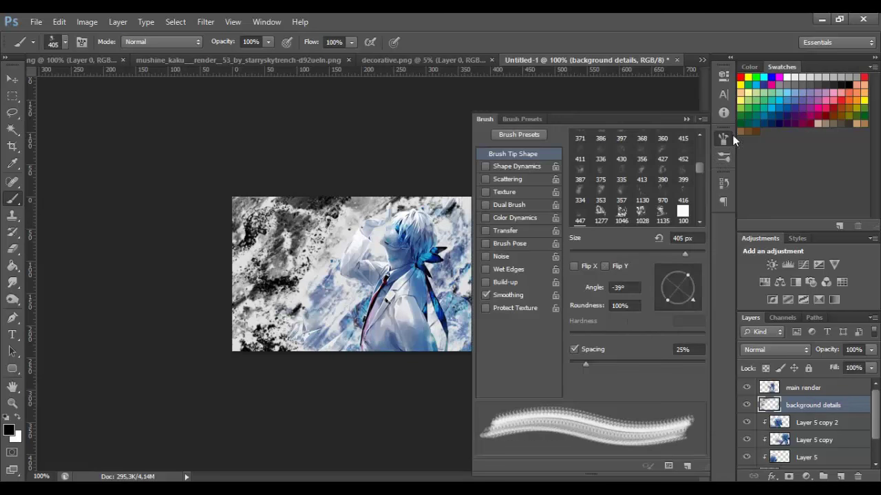
left_click(723, 139)
left_click(722, 182)
key("F5")
left_click(618, 265)
left_click(721, 139)
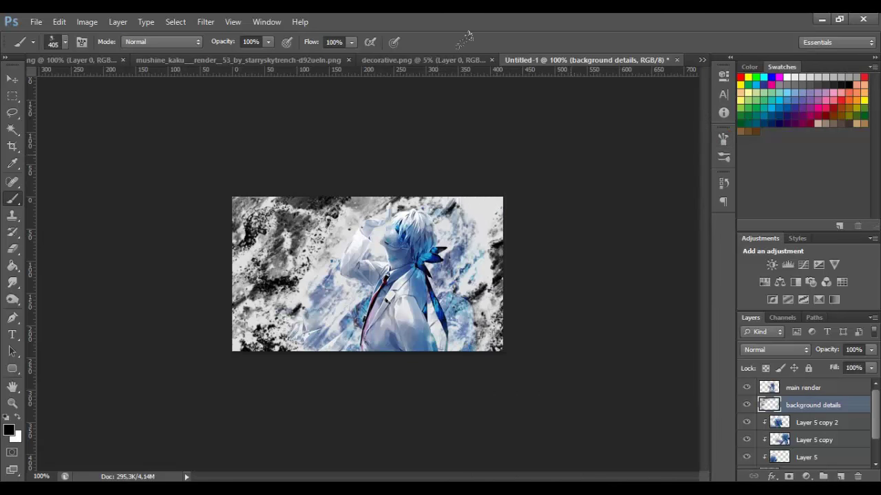
left_click(480, 221)
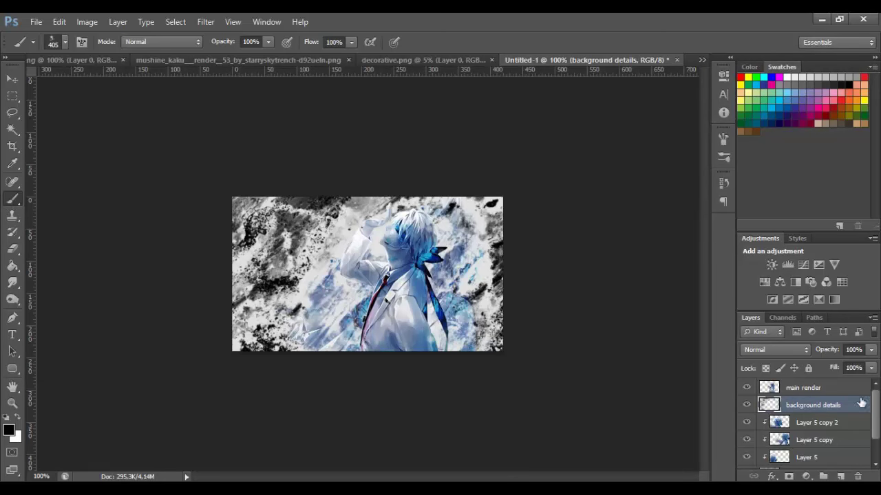
Try the Soft Light blend mode on the background details layer, then restore Normal
left_click(798, 351)
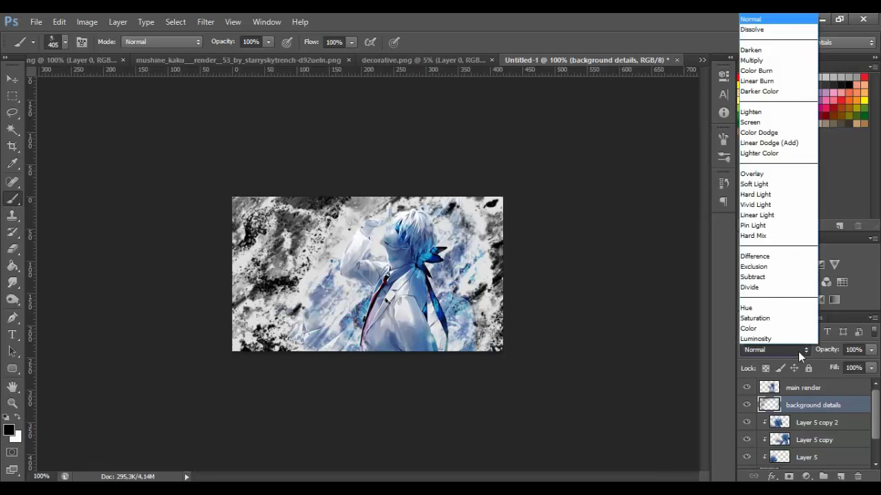
left_click(796, 353)
left_click(795, 353)
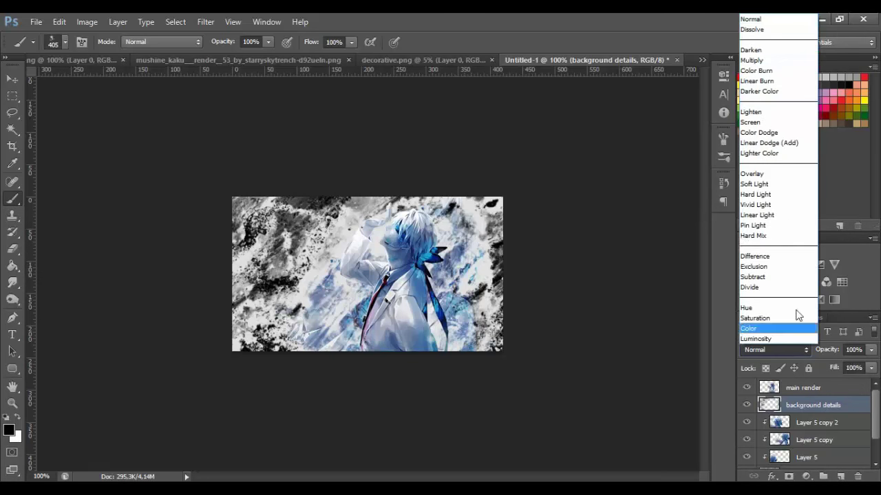
left_click(782, 184)
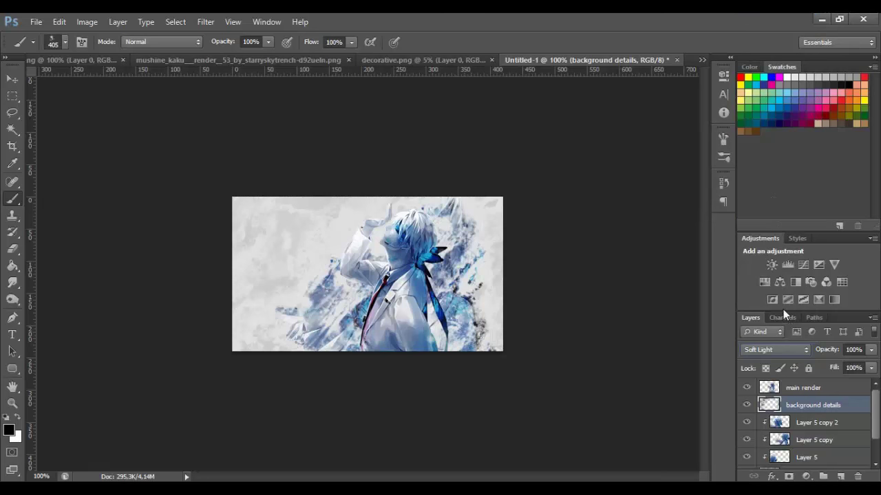
left_click(776, 350)
left_click(770, 20)
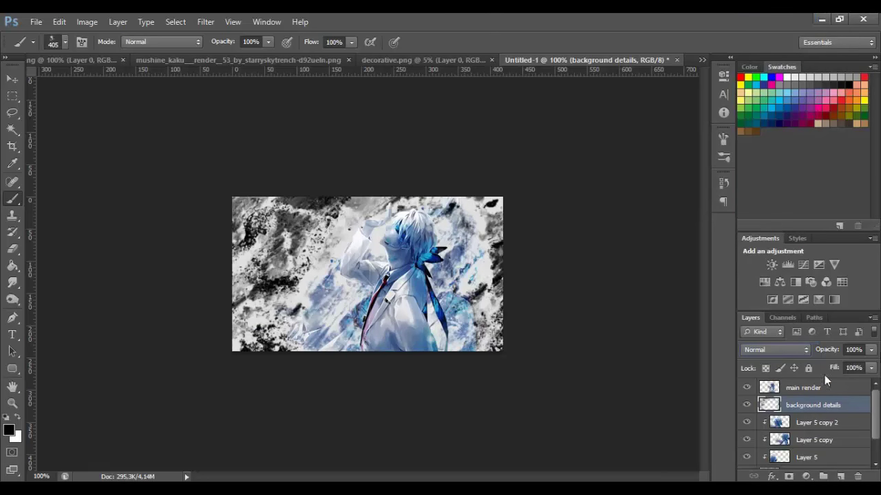
Lower the background details layer's opacity to 20%
left_click(853, 350)
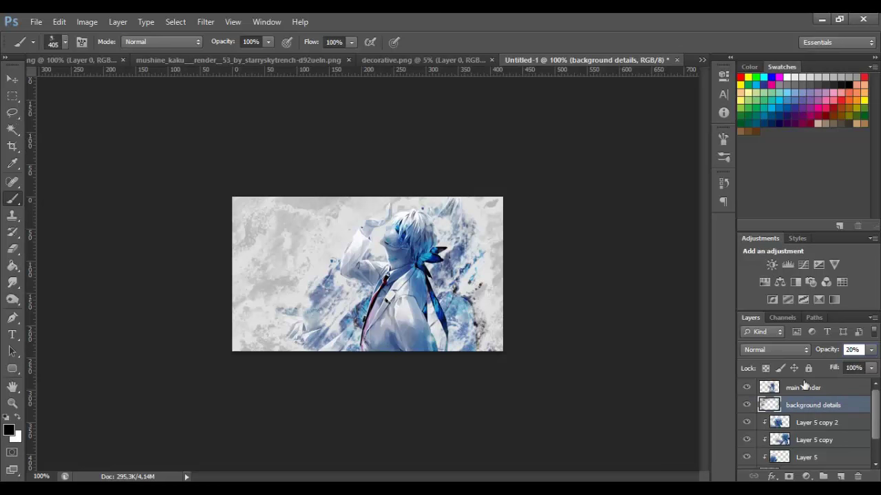
left_click_drag(803, 389, 803, 407)
left_click(803, 406)
Add a new layer above the main render and name it "vector brushes on top"
left_click(808, 391)
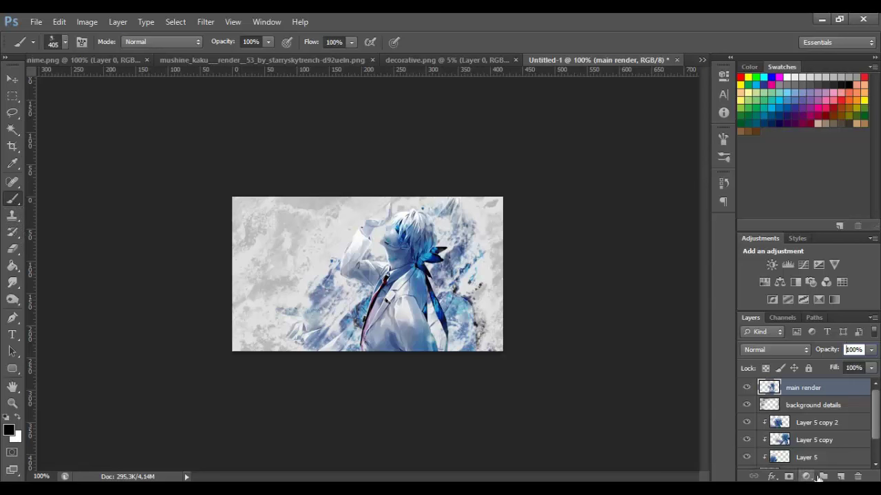
left_click(840, 477)
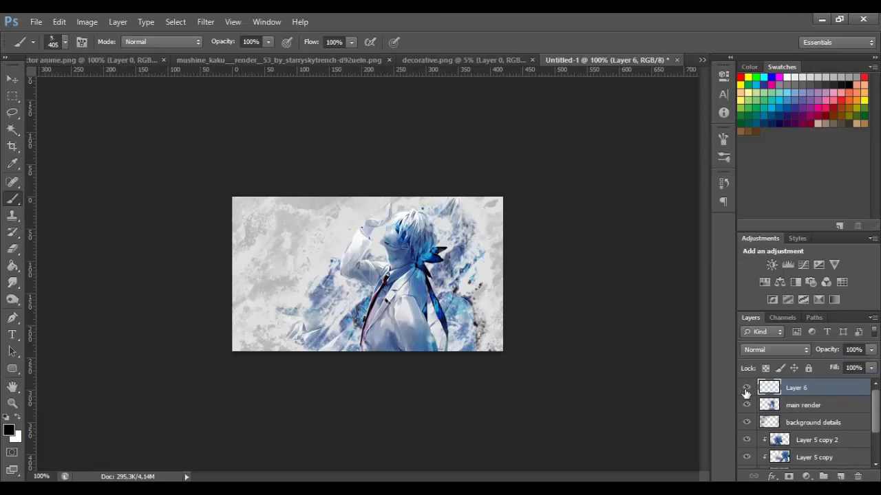
double_click(795, 388)
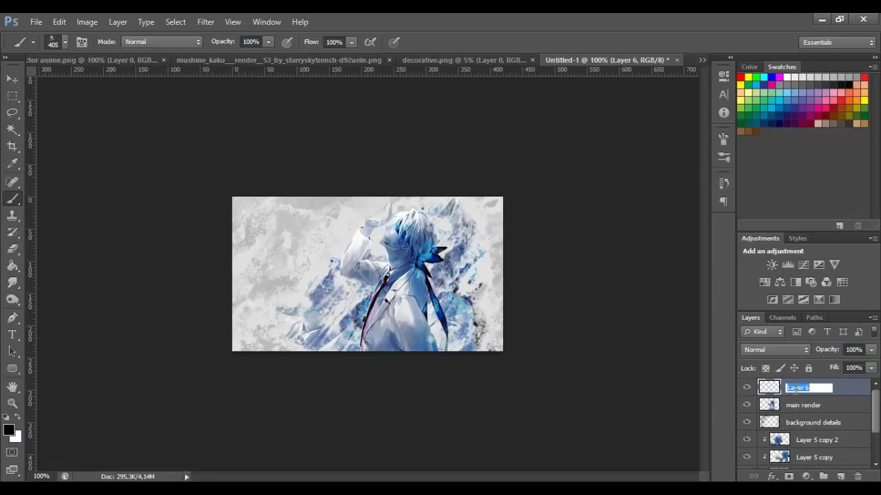
type("vector brush on top")
key("Return")
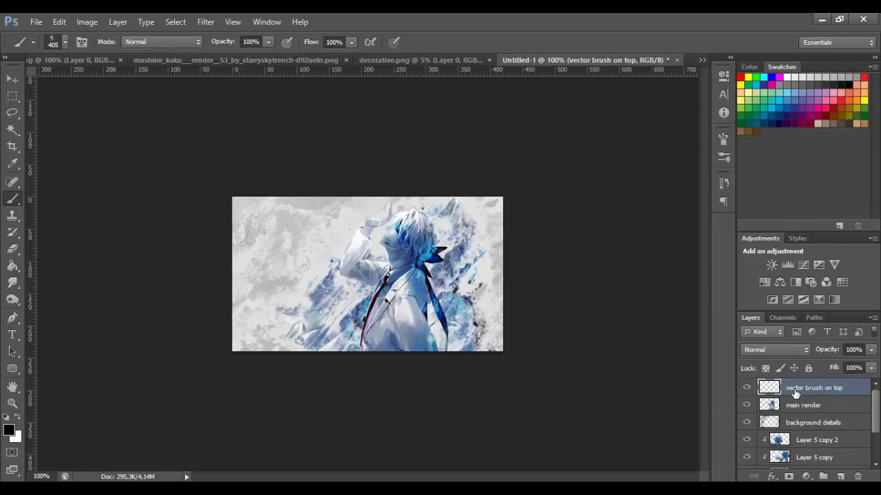
double_click(831, 389)
left_click(824, 388)
type("es")
key("Return")
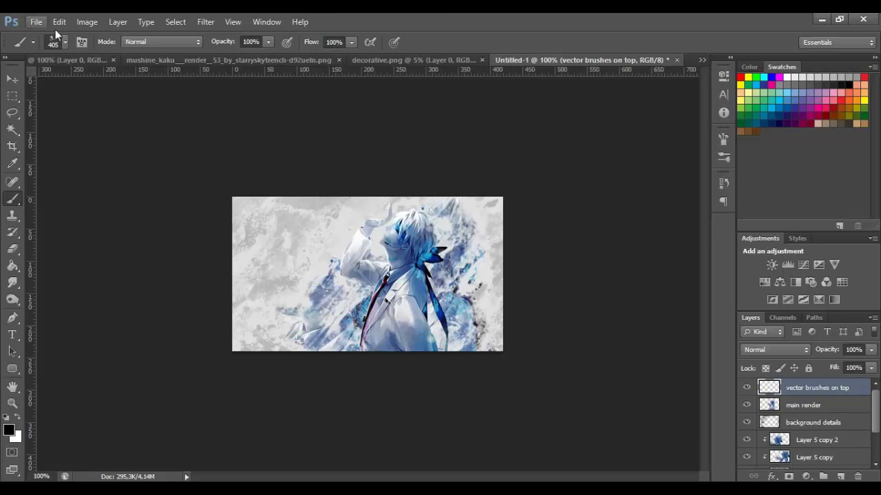
Select the 326 px vector brush preset with diagonal stripes and circles
left_click(65, 43)
scroll(141, 180, "down", 3)
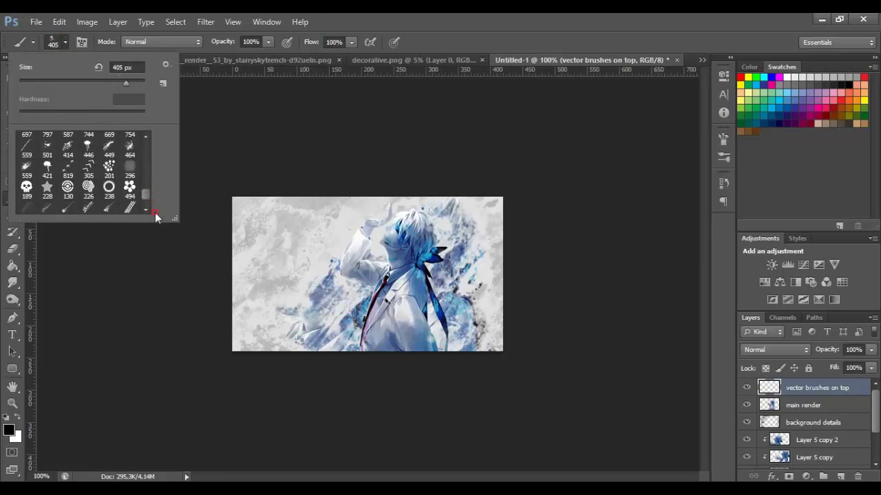
scroll(144, 197, "down", 3)
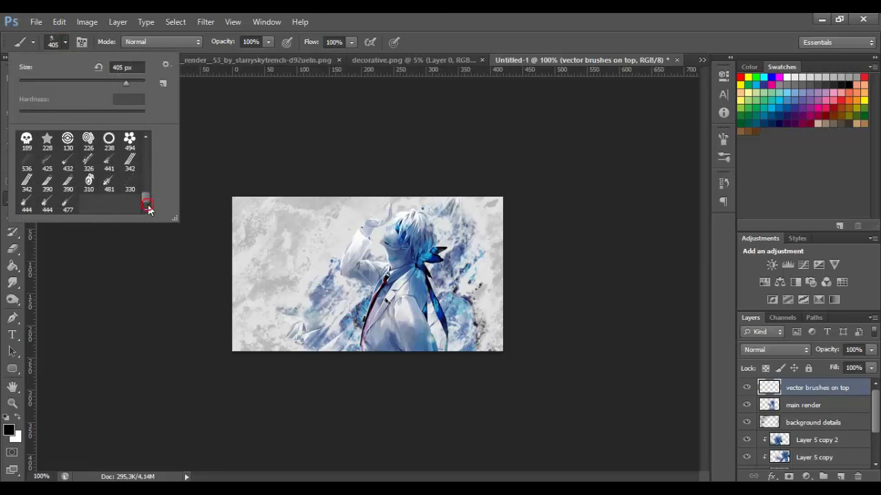
scroll(82, 180, "up", 2)
left_click(88, 180)
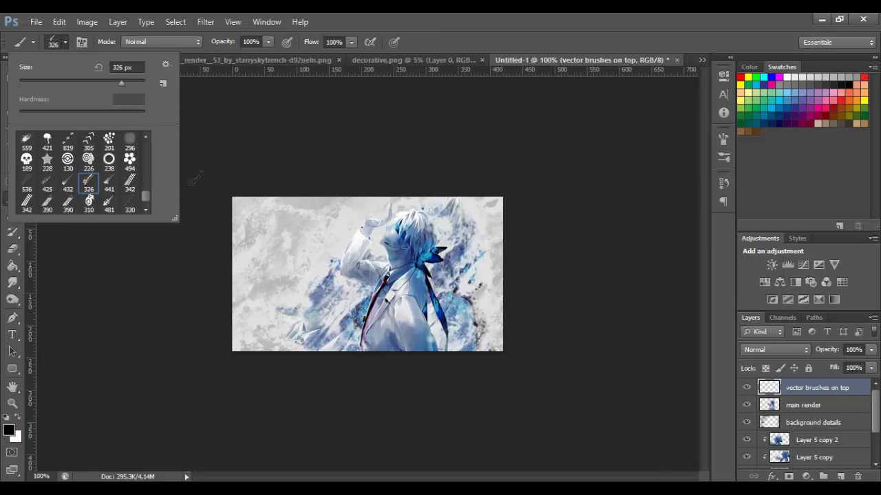
left_click(61, 43)
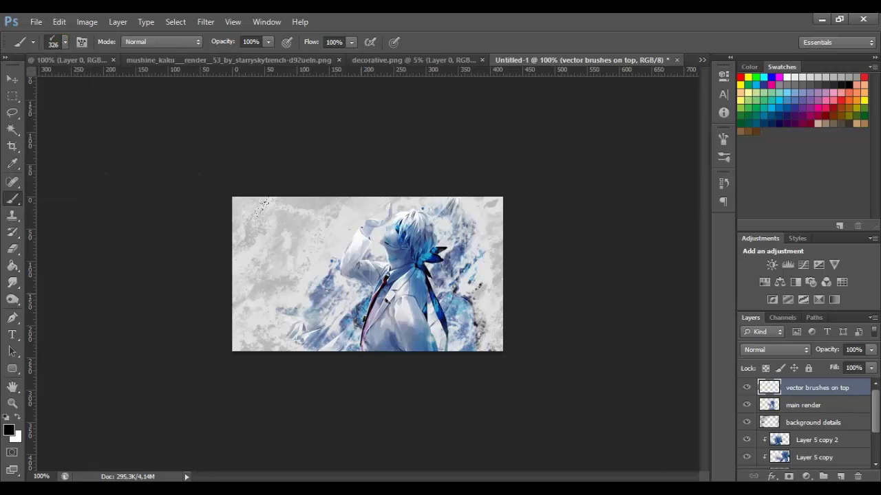
Test several placements and stamp the black diagonal stripes and circles once over the banner's lower-right area and the character's torso
left_click(253, 203)
key("ctrl+z")
left_click(512, 250)
key("ctrl+z")
left_click(449, 329)
key("ctrl+z")
left_click(443, 329)
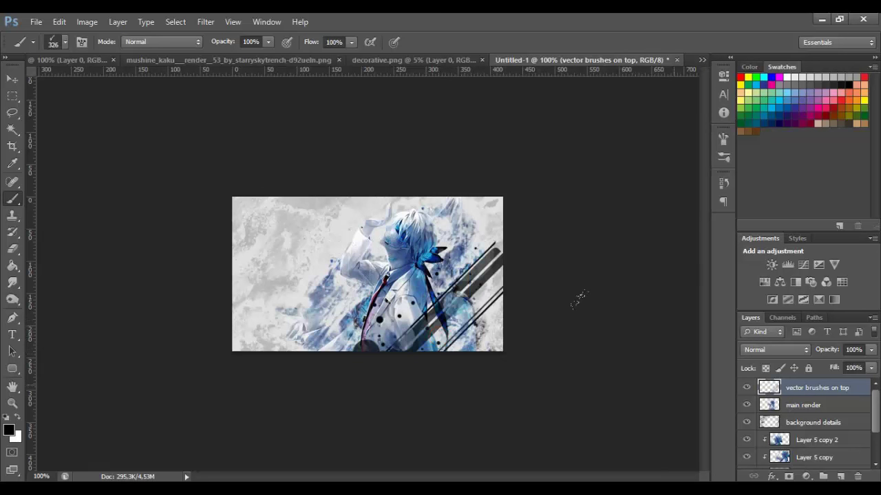
key("ctrl+z")
left_click(449, 318)
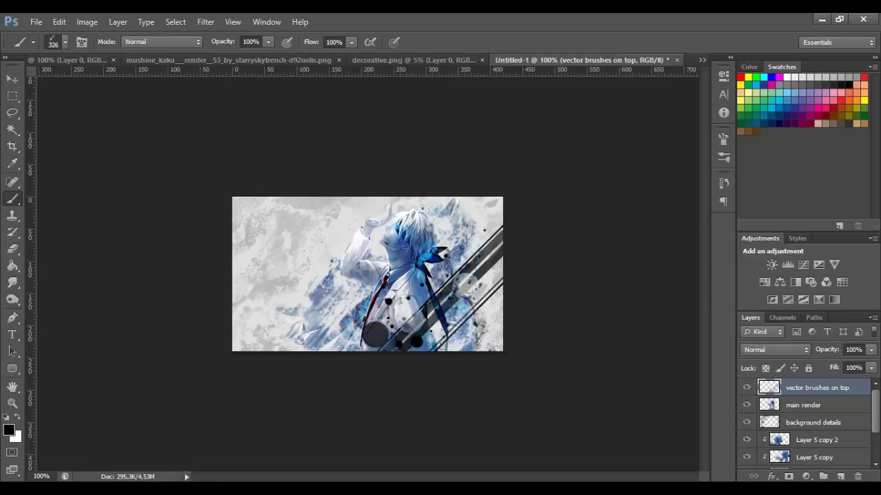
key("ctrl+z")
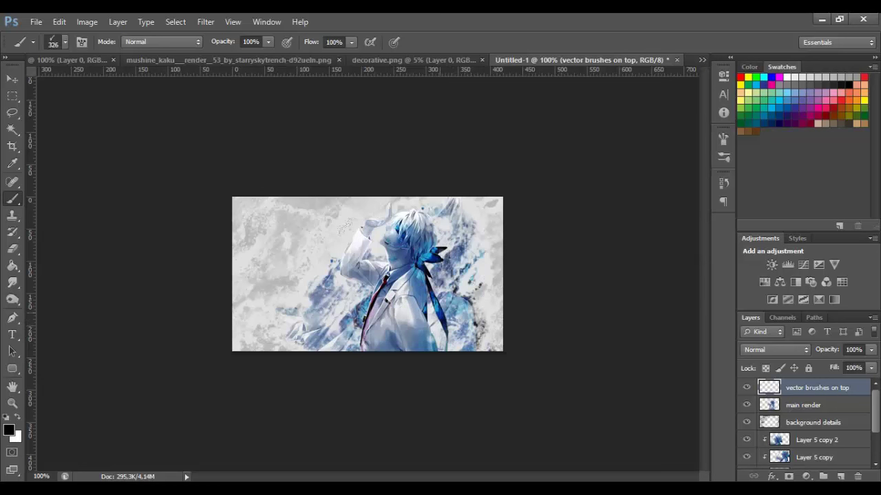
left_click(440, 289)
key("ctrl+z")
left_click(454, 299)
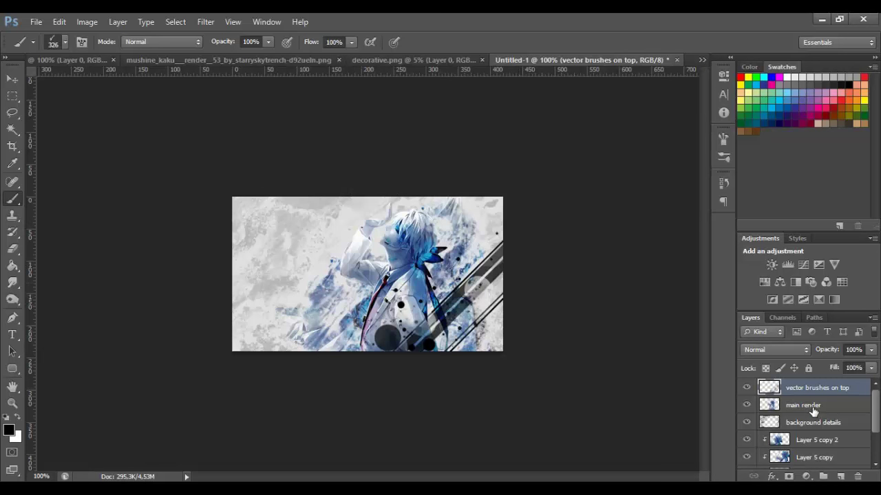
Try stamping the 441 px vector brush preset over the lower part of the banner, undoing each attempt
left_click(65, 45)
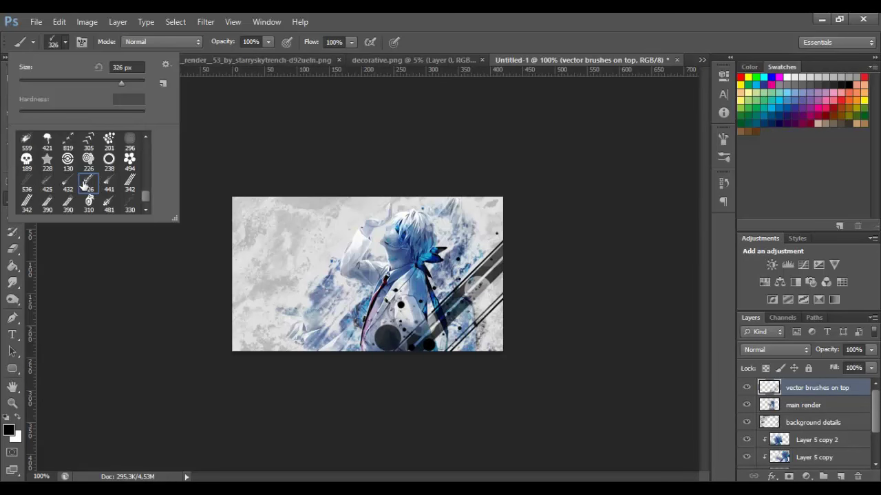
left_click(109, 182)
left_click(200, 272)
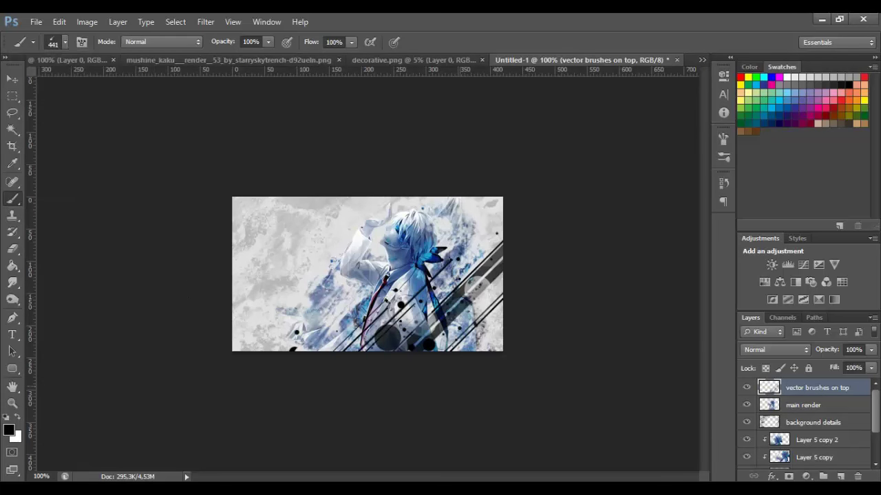
key("ctrl+z")
left_click(358, 276)
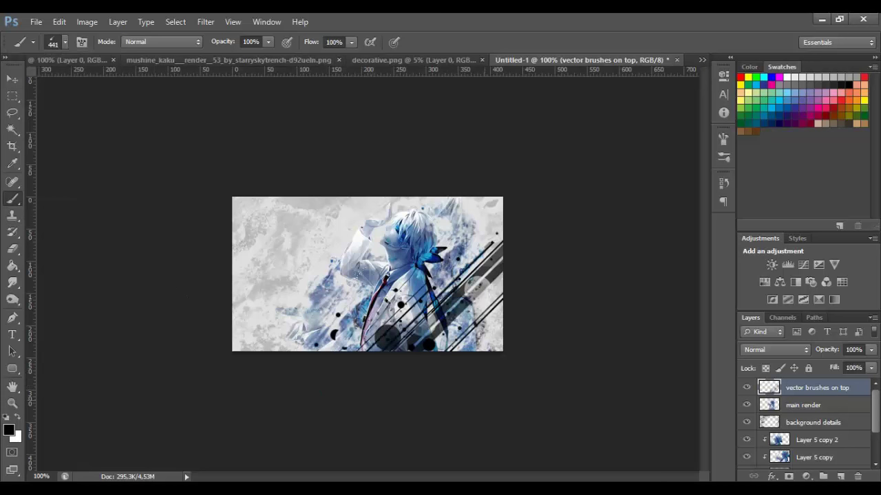
key("ctrl+z")
left_click(497, 371)
key("ctrl+z")
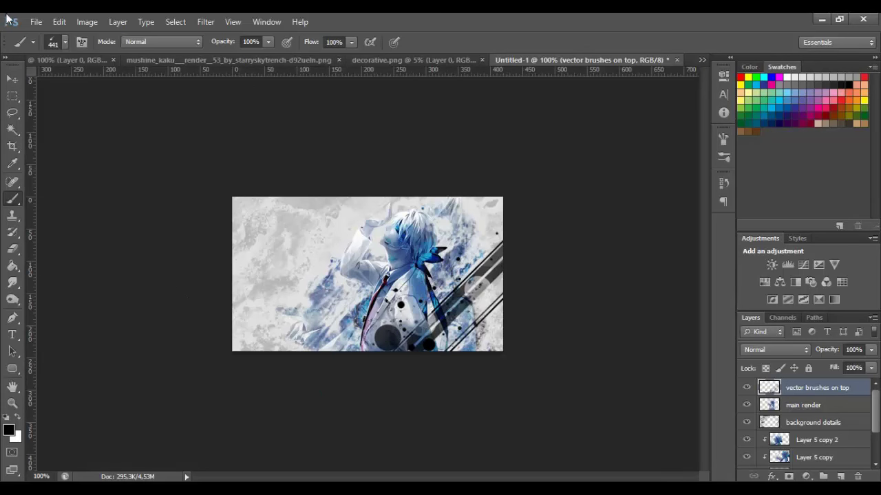
Select the 425 px vector brush preset and stamp its thin diagonal lines at the banner's lower-right edge
left_click(64, 40)
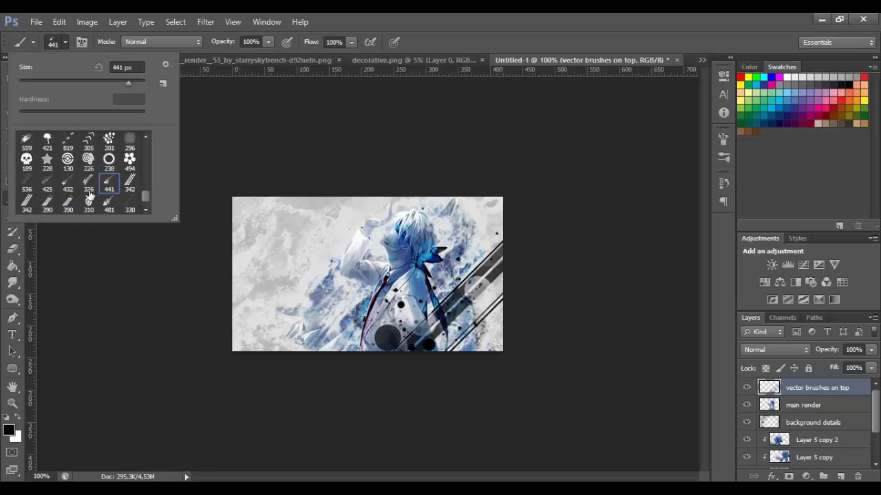
left_click(46, 181)
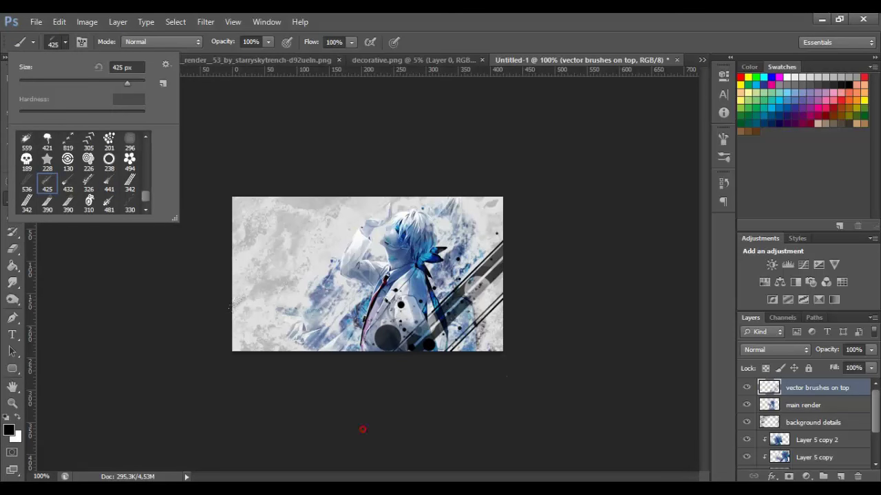
left_click(362, 429)
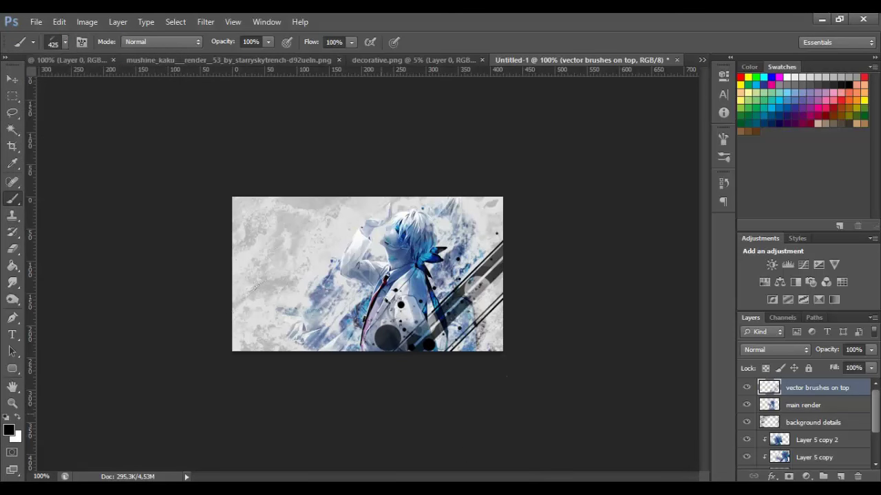
left_click(503, 309)
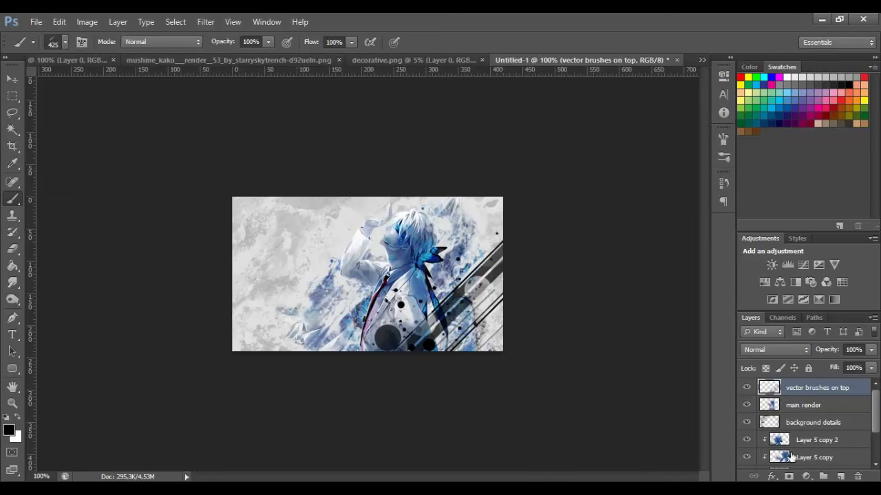
Look through the vector brush presets and select the 754 px diagonal brush
left_click(65, 41)
double_click(68, 164)
left_click(66, 41)
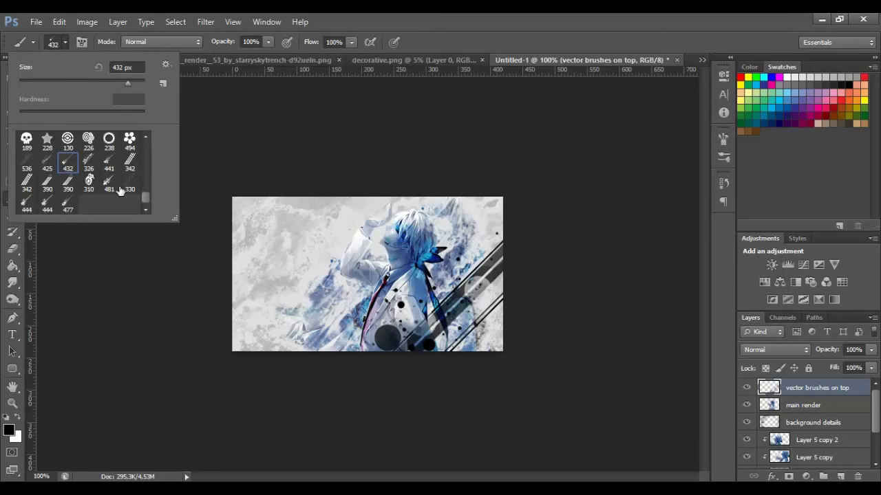
scroll(108, 192, "up", 5)
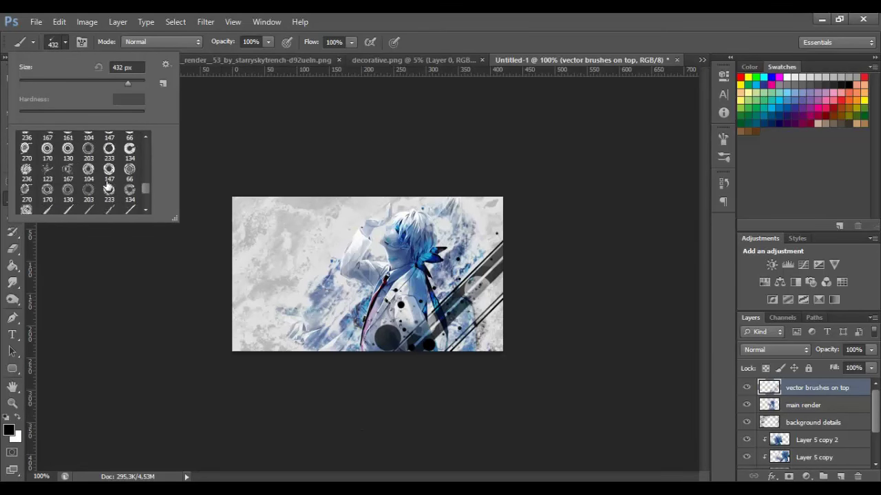
left_click(68, 182)
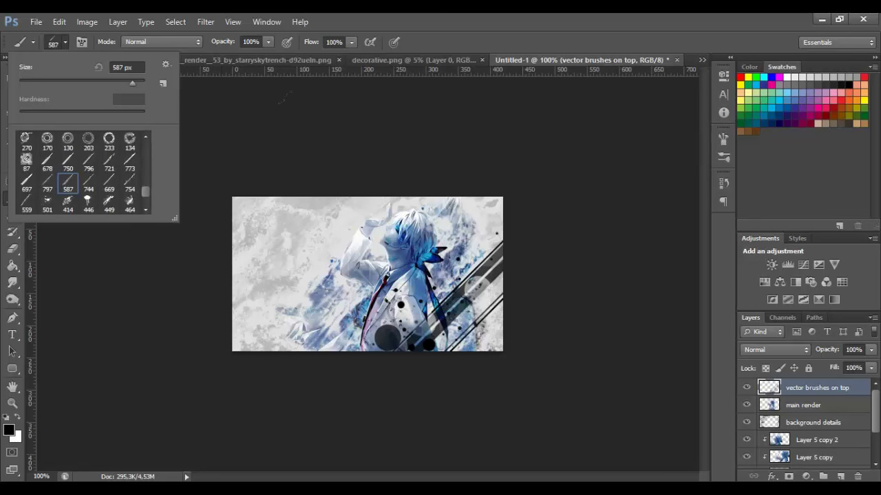
left_click(89, 182)
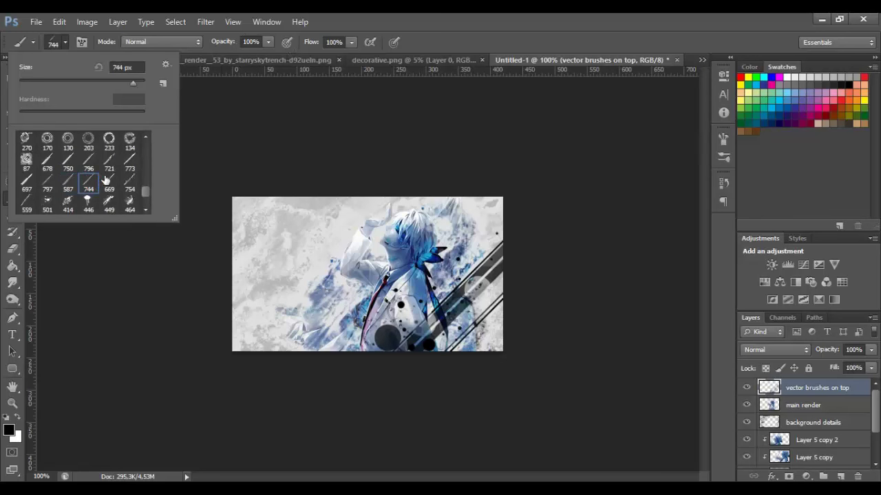
left_click(108, 182)
left_click(129, 183)
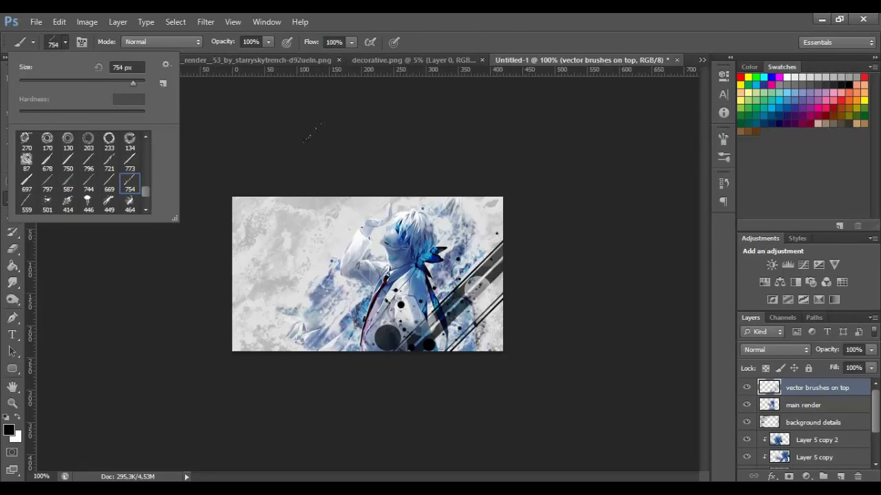
Set the 754 px brush tip's angle to -14°
left_click(729, 137)
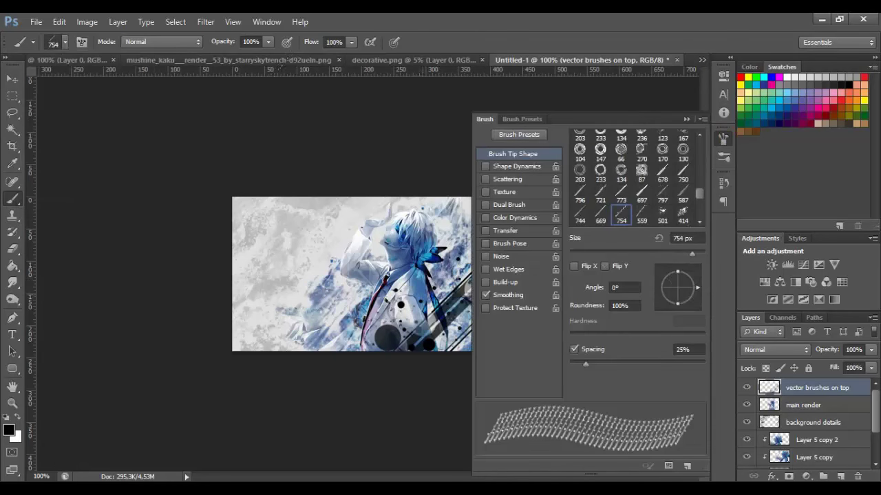
mouse_move(697, 288)
left_mouse_down()
mouse_move(703, 299)
mouse_move(697, 293)
left_mouse_up()
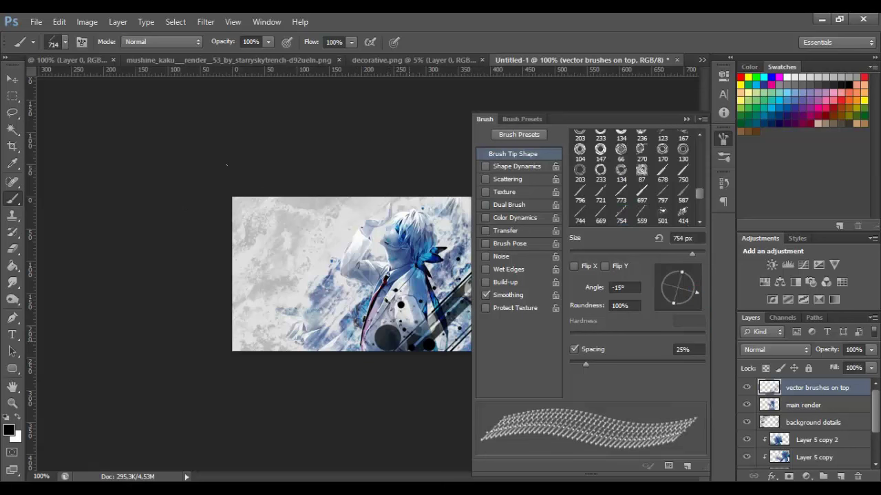
left_click(619, 289)
key("Up")
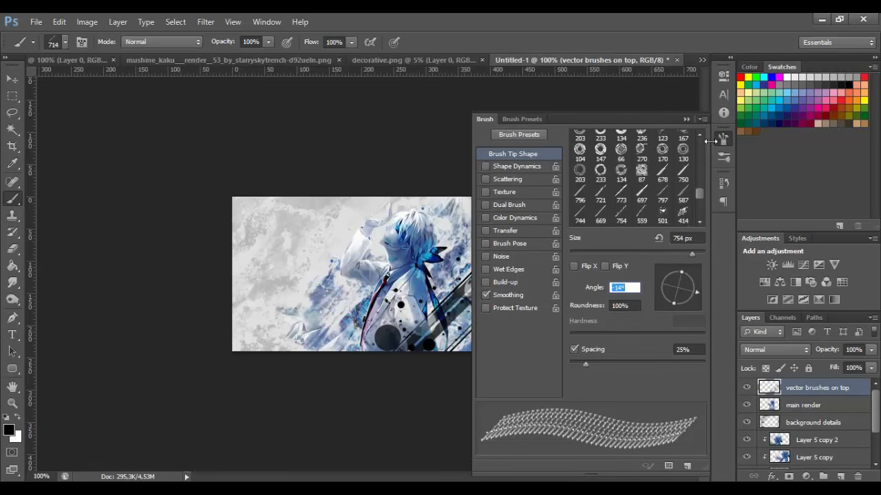
left_click(723, 140)
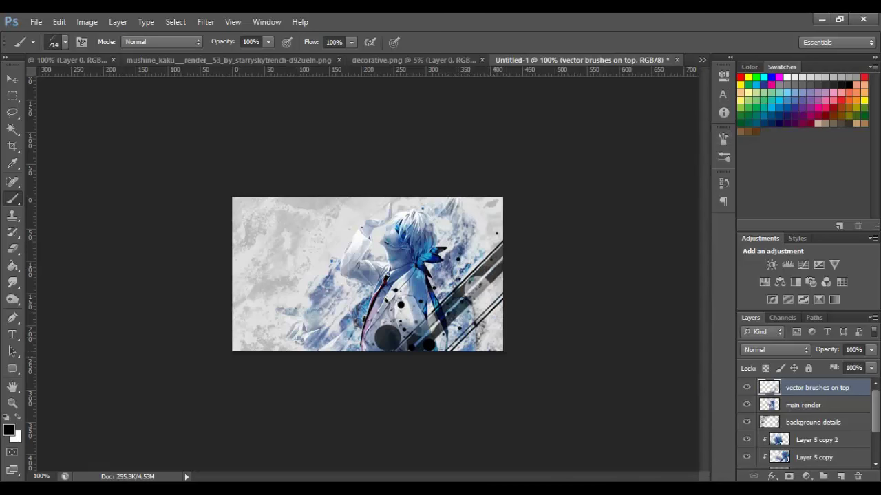
Test the placement and stamp the rotated black stripes and circles once over the banner's lower-right corner
left_click(468, 313)
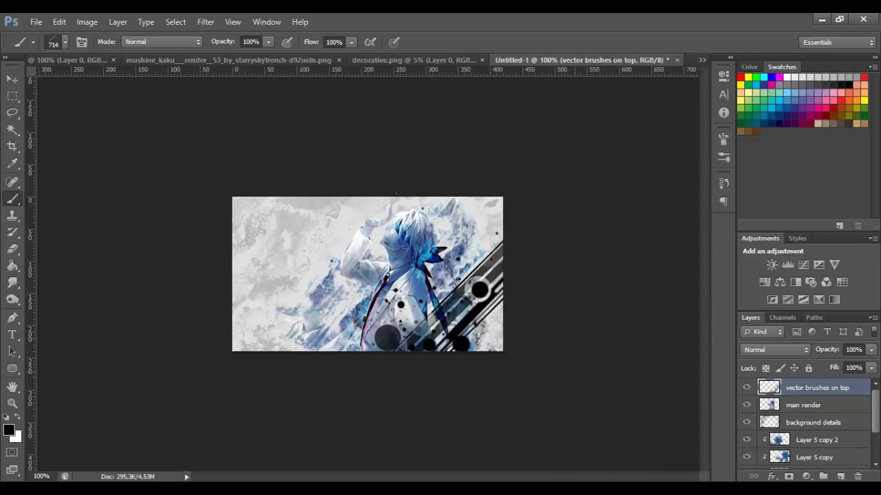
key("ctrl+z")
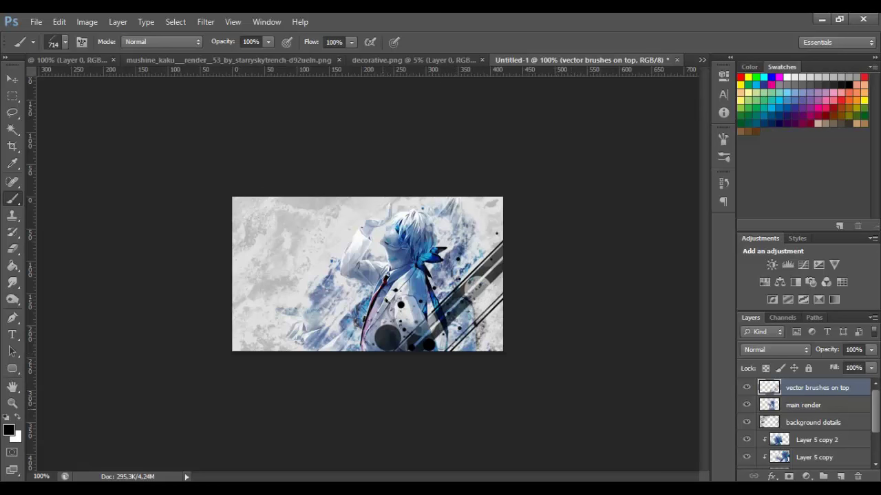
key("ctrl+z")
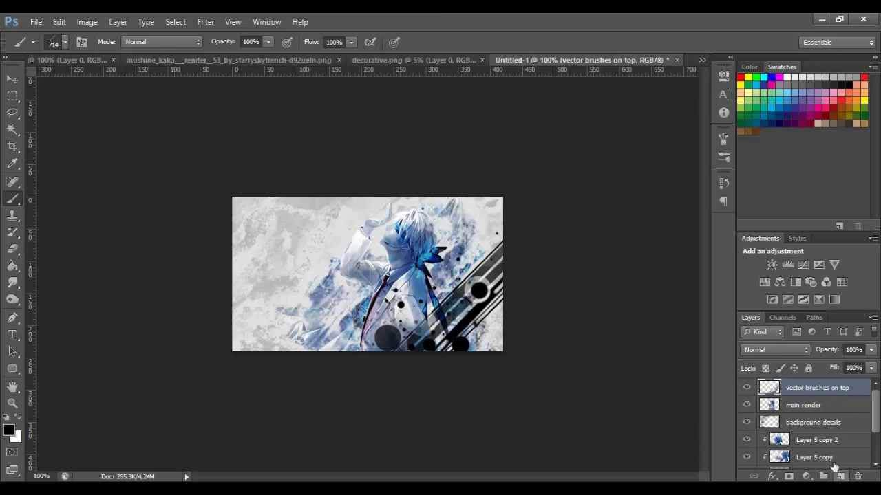
Duplicate the main render layer and place the copy above the vector brushes on top layer
left_click(804, 409)
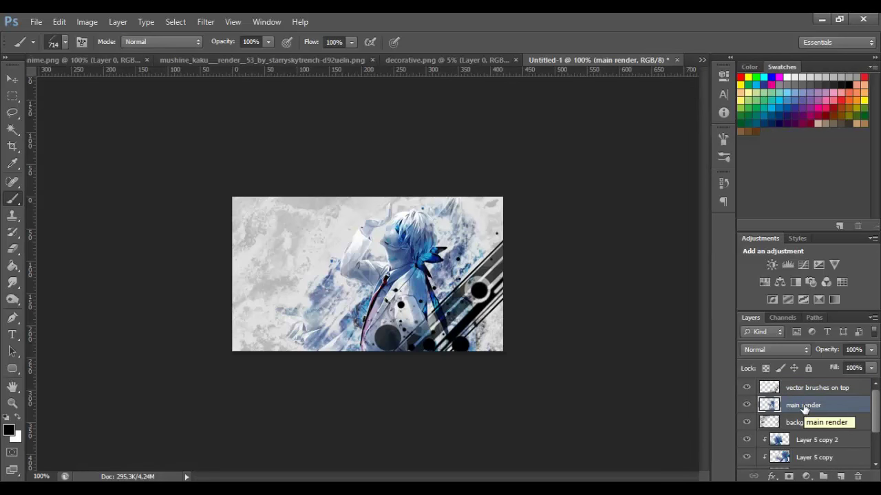
left_click(806, 389)
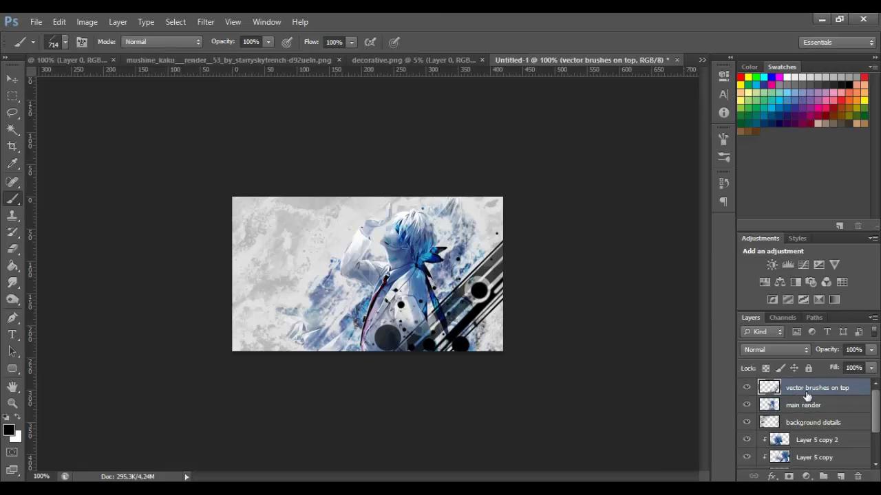
left_click(812, 408)
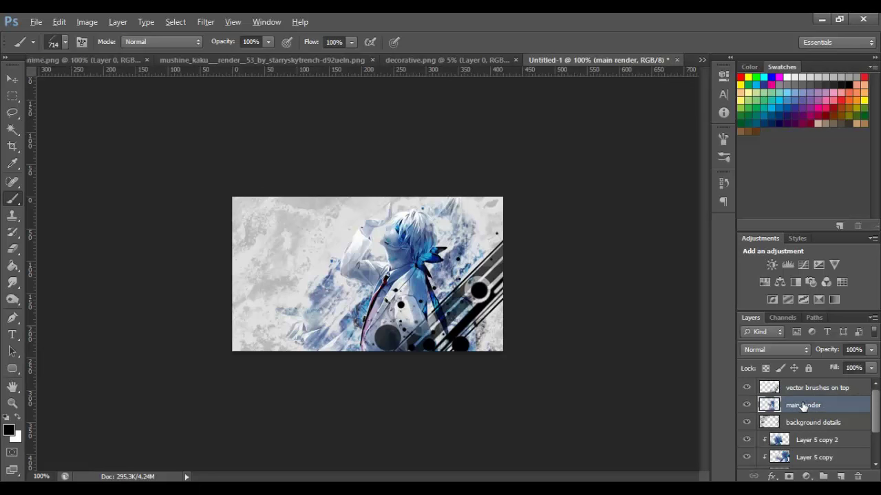
left_click_drag(805, 410, 807, 383)
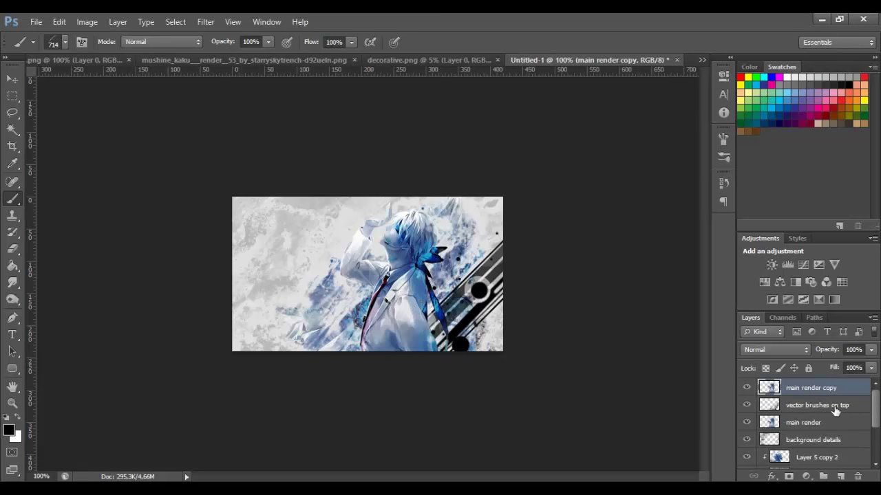
Clip the render copy to the vector brushes on top layer and rename it "clipping mask"
right_click(807, 391)
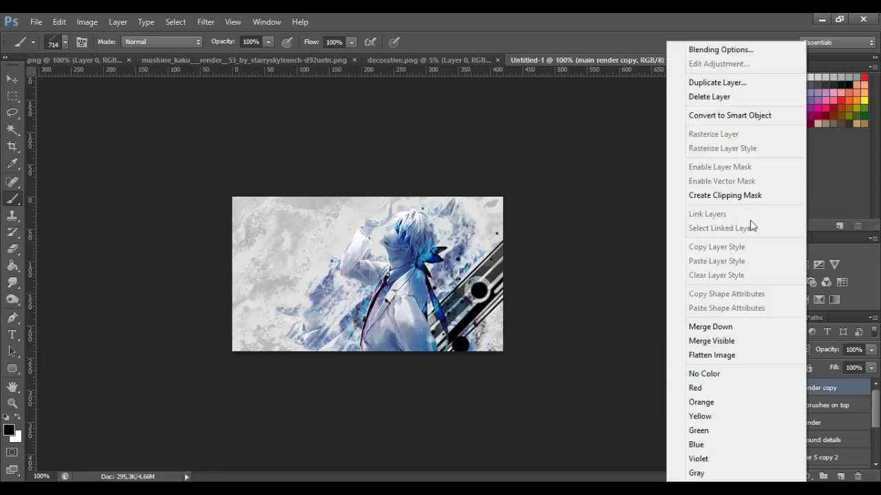
left_click(730, 195)
double_click(820, 390)
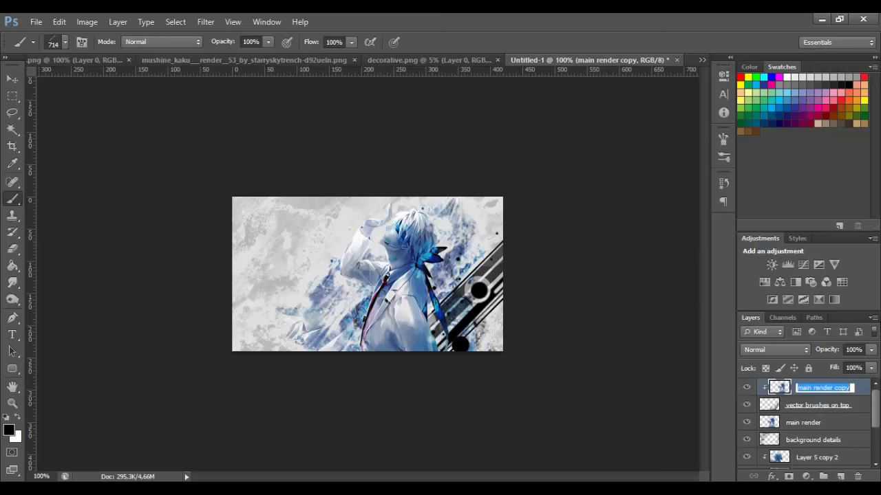
type("clipp")
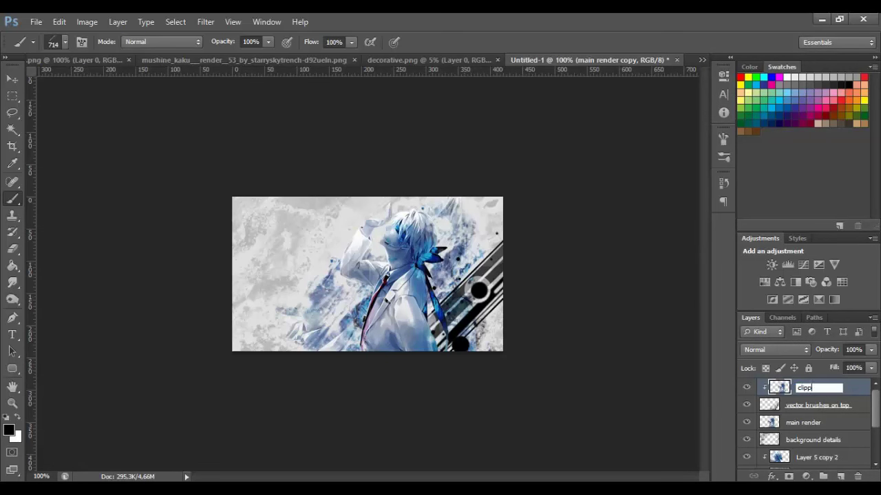
type("ing mask")
key("Return")
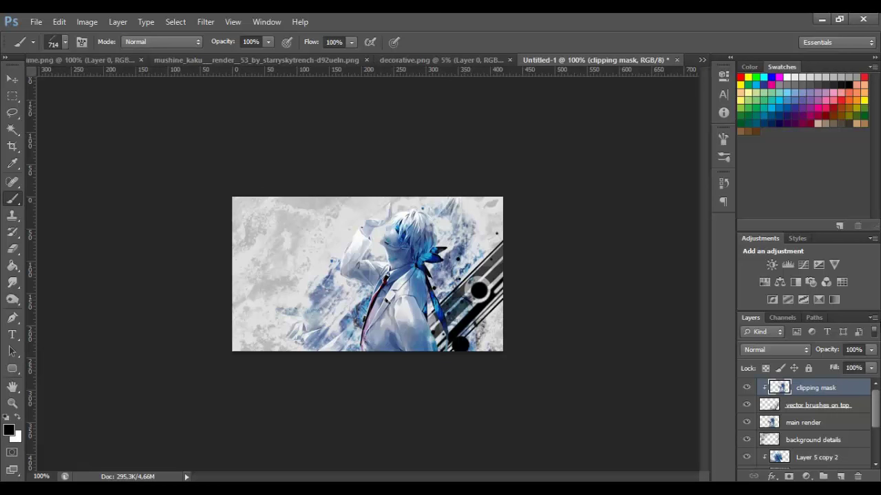
Move the clipped render over the lower-right stripes and add three offset duplicates to cover the remaining black shapes
left_click(15, 80)
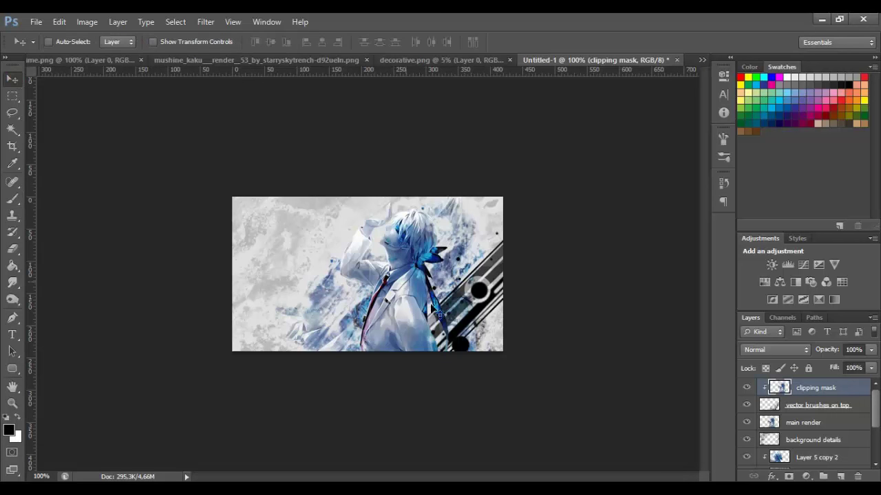
mouse_move(419, 312)
left_mouse_down()
mouse_move(520, 336)
mouse_move(525, 370)
mouse_move(509, 337)
mouse_move(518, 318)
mouse_move(424, 369)
mouse_move(460, 331)
mouse_move(500, 332)
left_mouse_up()
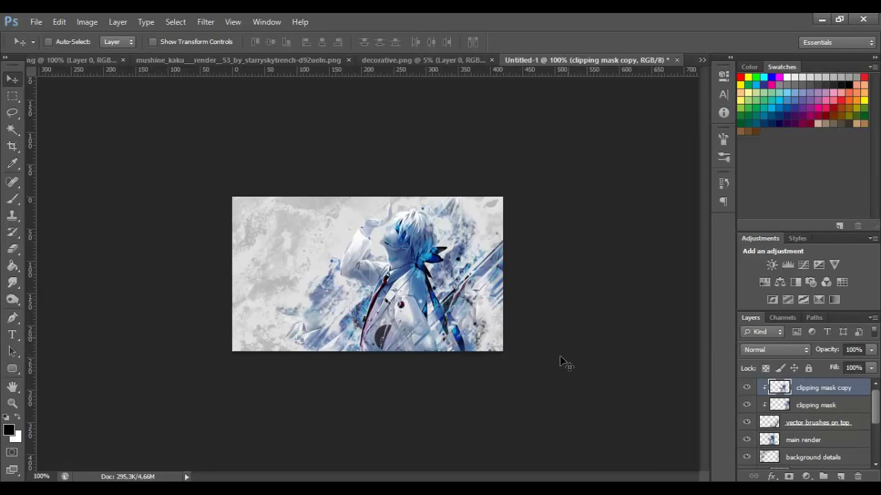
left_click_drag(493, 380, 433, 419)
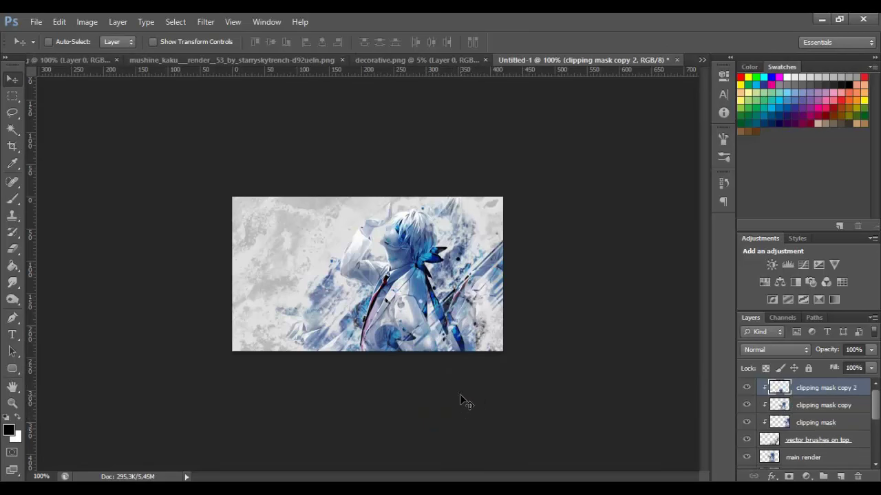
left_click_drag(485, 370, 444, 246)
Rotate the clipping mask copy 3 layer by about 42° and reposition it over the stripes to the character's right
key("ctrl+t")
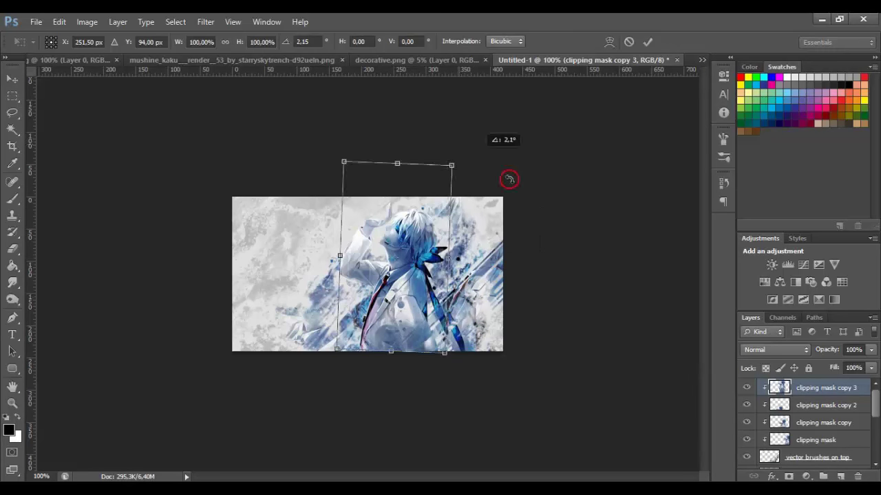
left_click_drag(507, 177, 512, 234)
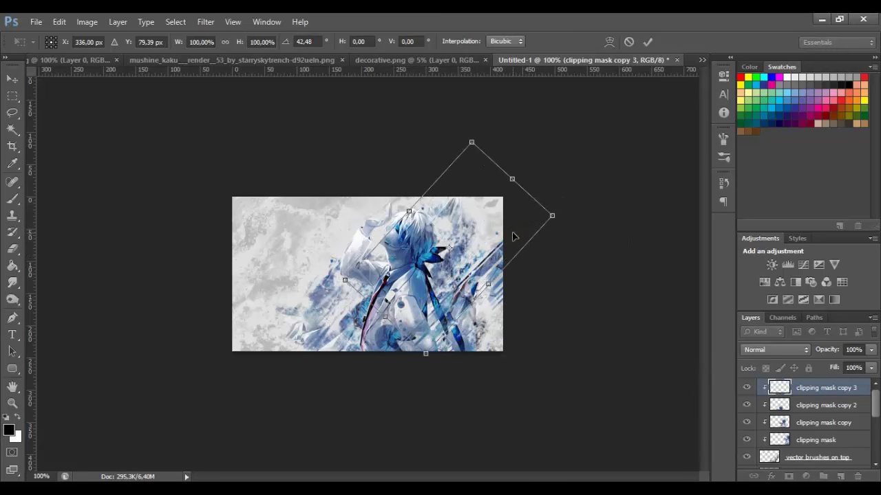
key("Return")
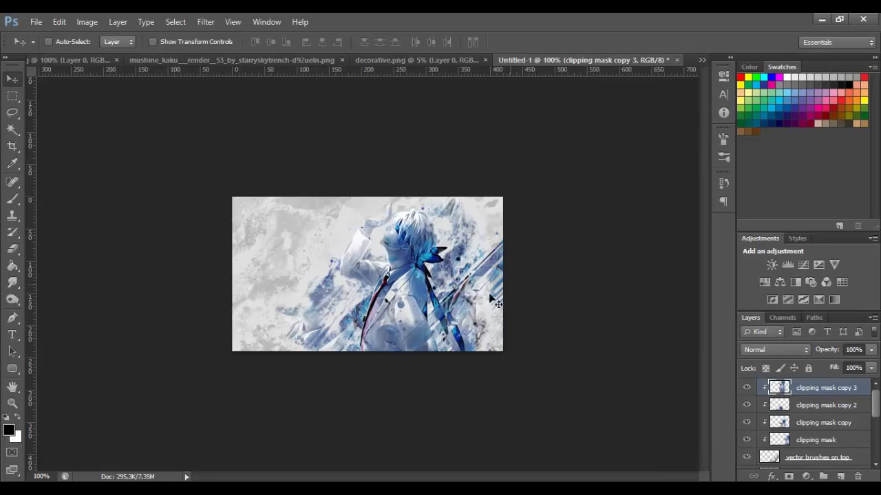
left_click_drag(425, 337, 474, 305)
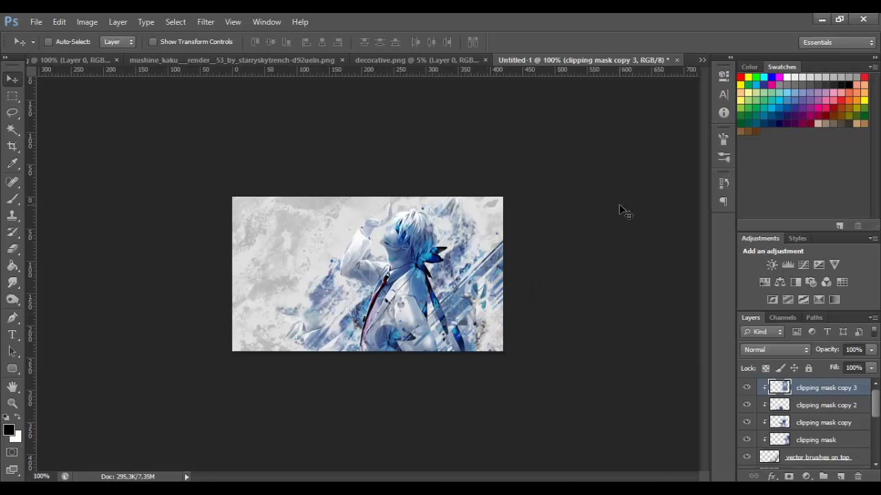
Set up the Eraser with a soft round brush at 0% hardness and a size of 70 px
left_click(12, 249)
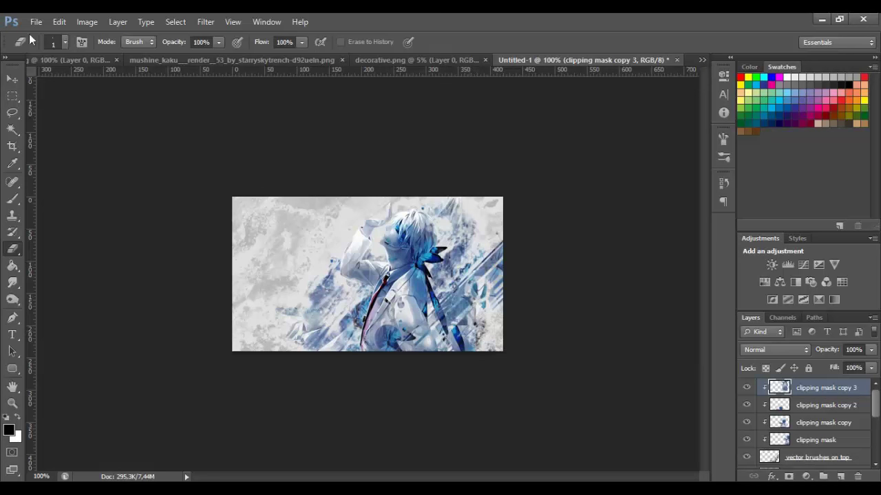
left_click(64, 43)
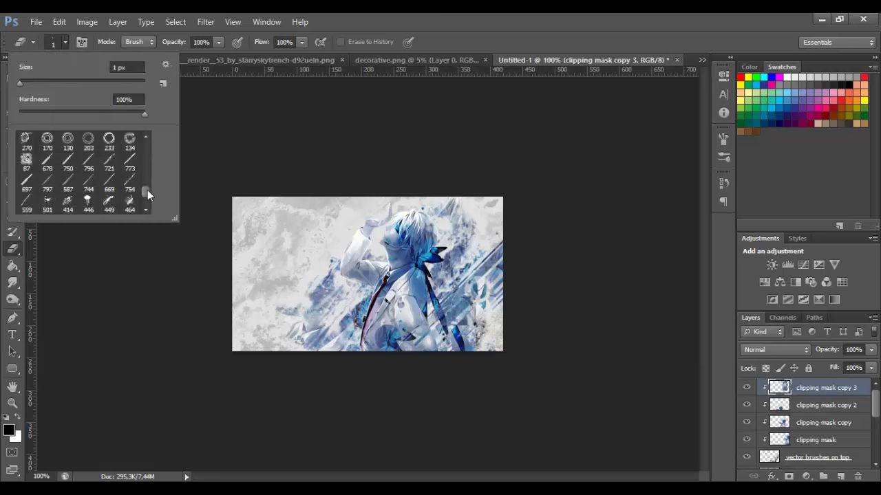
mouse_move(145, 190)
left_mouse_down()
mouse_move(147, 134)
mouse_move(147, 154)
left_mouse_up()
left_click(114, 146)
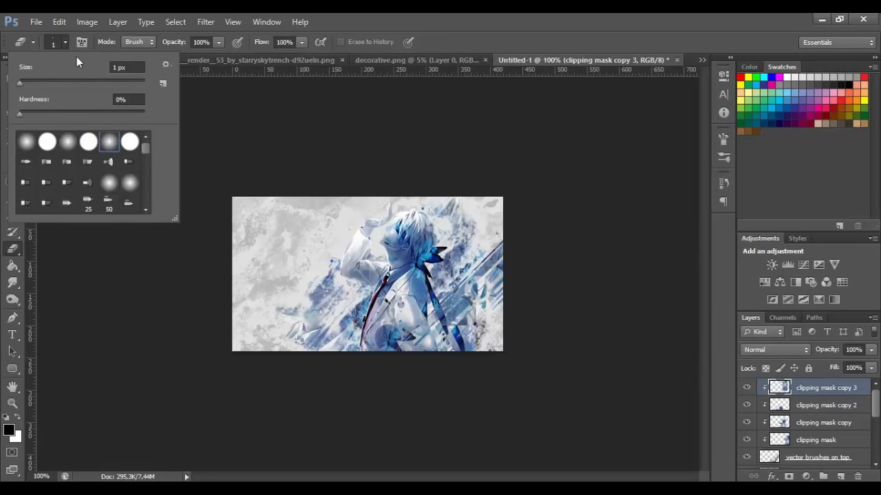
left_click(64, 45)
key("bracketright")
key("bracketright")
key("bracketright")
key("bracketright")
key("bracketright")
key("bracketright")
key("bracketright")
key("bracketright")
key("bracketright")
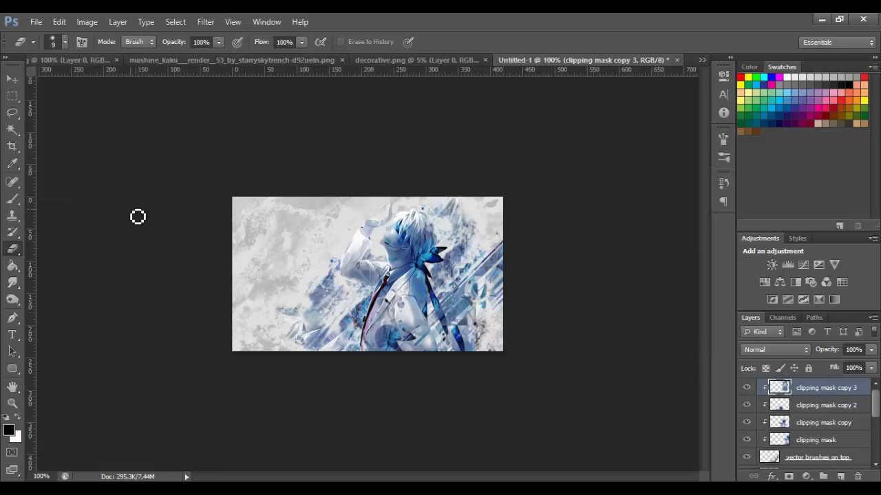
key("bracketright")
key("bracketright")
key("bracketright")
Erase parts of clipping mask copy 3 around the stripes and circle beside the character's torso
mouse_move(448, 286)
left_mouse_down()
mouse_move(440, 292)
mouse_move(457, 317)
mouse_move(435, 295)
left_mouse_up()
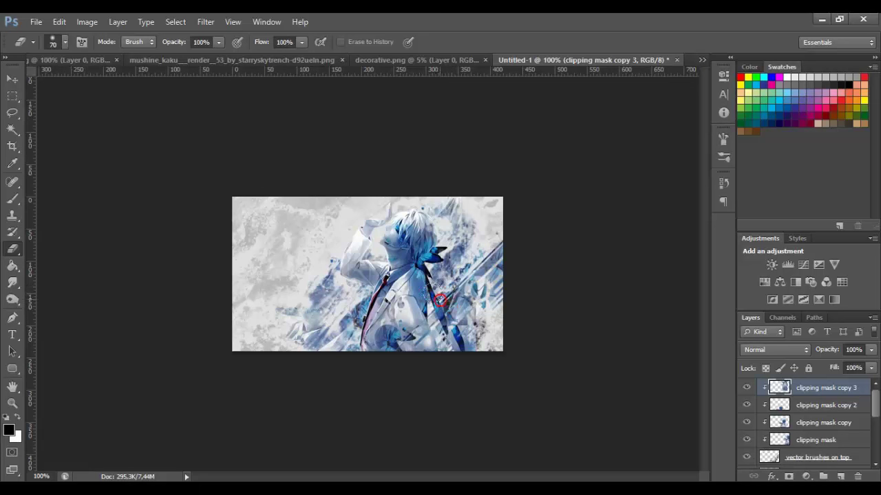
left_click(65, 43)
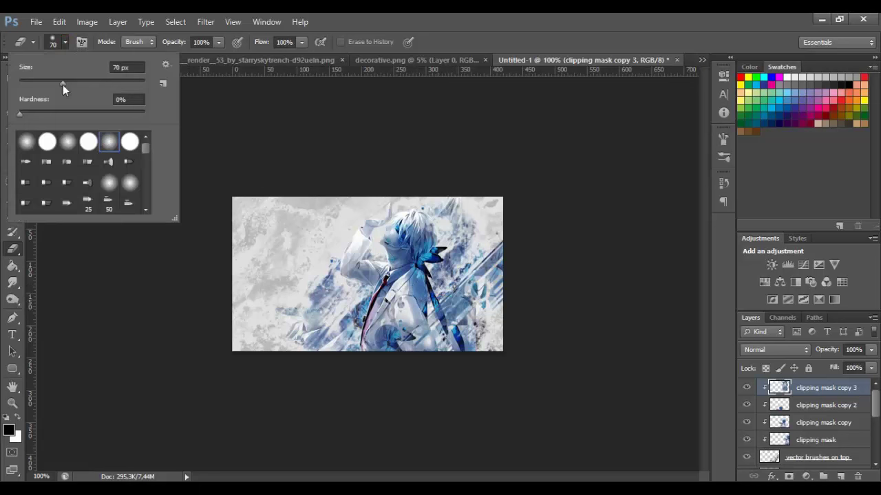
left_click(65, 40)
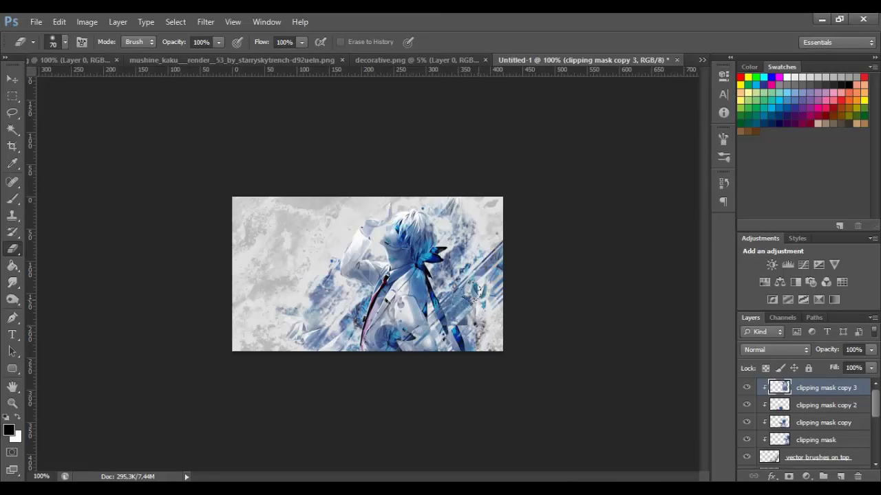
mouse_move(476, 289)
left_mouse_down()
mouse_move(488, 310)
mouse_move(471, 295)
left_mouse_up()
left_click(472, 289)
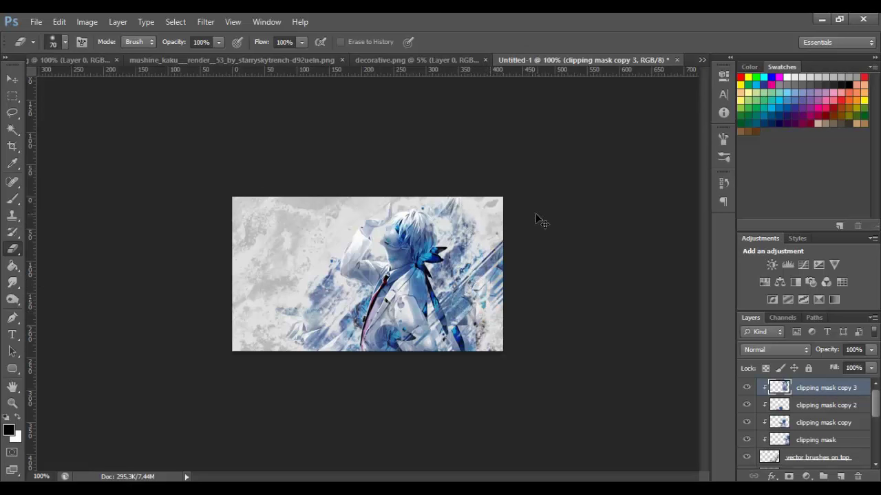
Erase more of clipping mask copy 3 over the character's torso and the stripes toward the lower-right corner
left_click_drag(423, 284, 432, 287)
left_click_drag(485, 338, 426, 323)
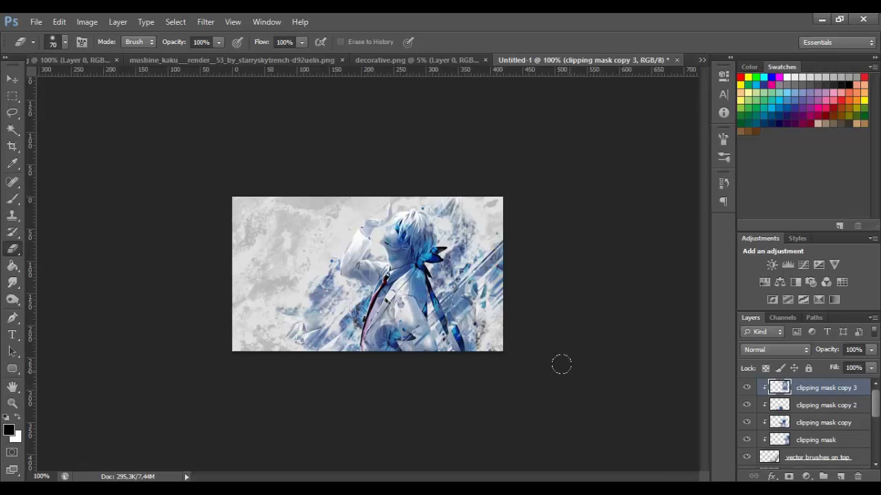
Add a new empty layer directly above the background details layer, beneath the main render
scroll(791, 443, "down", 5)
scroll(792, 443, "up", 2)
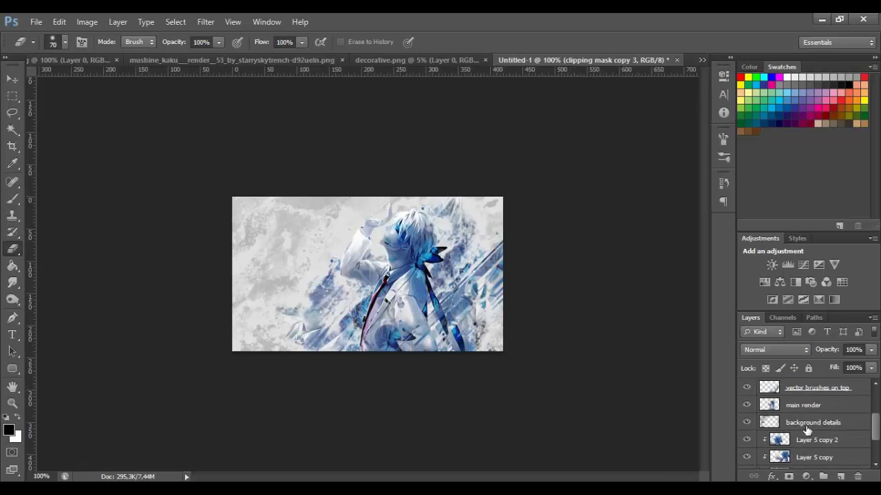
left_click(802, 436)
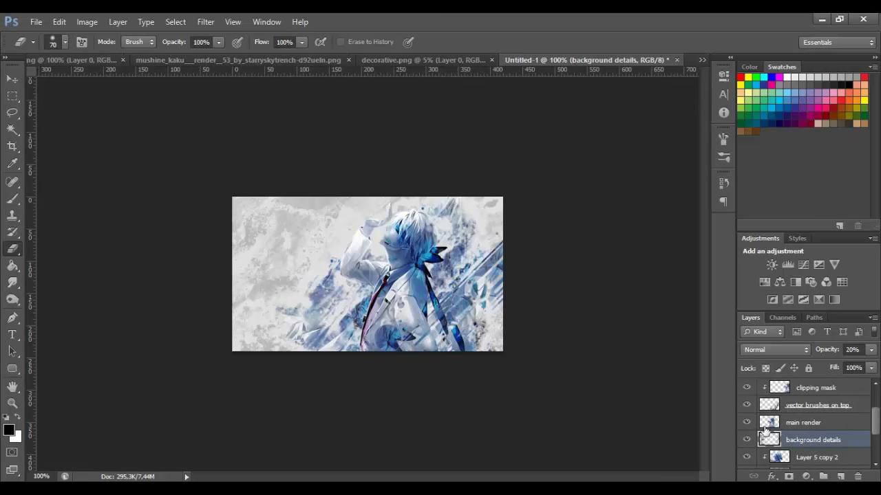
scroll(799, 425, "up", 3)
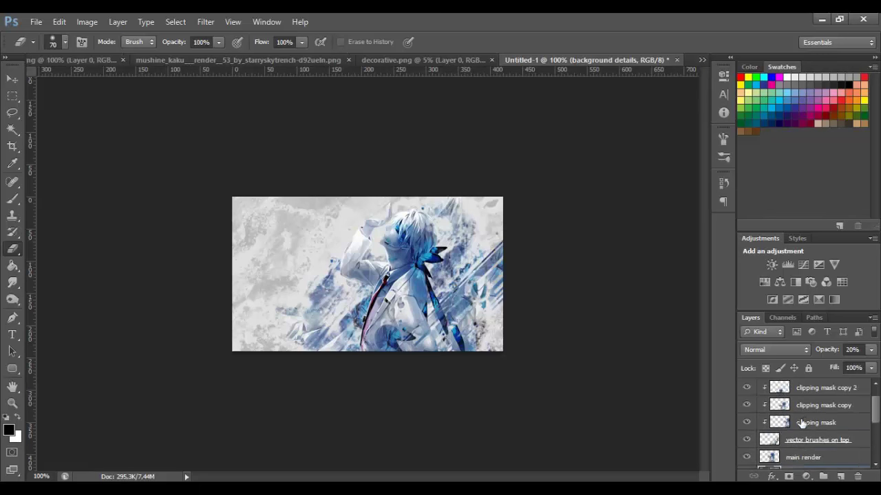
scroll(803, 415, "down", 2)
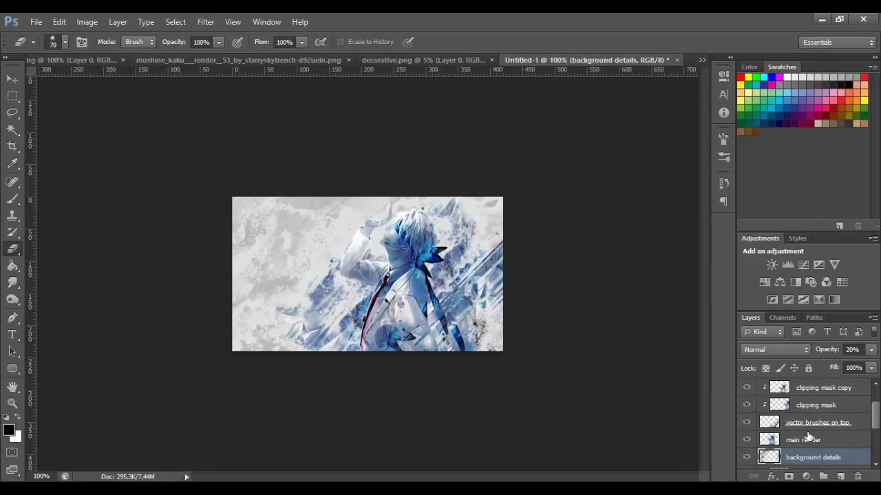
scroll(806, 435, "up", 2)
scroll(816, 406, "down", 2)
left_click(804, 442)
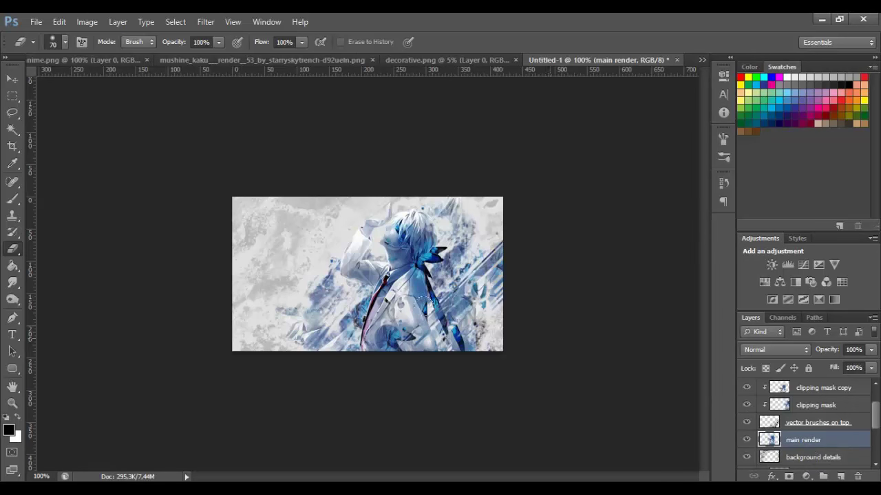
left_click(801, 458)
left_click(838, 475)
scroll(796, 446, "down", 2)
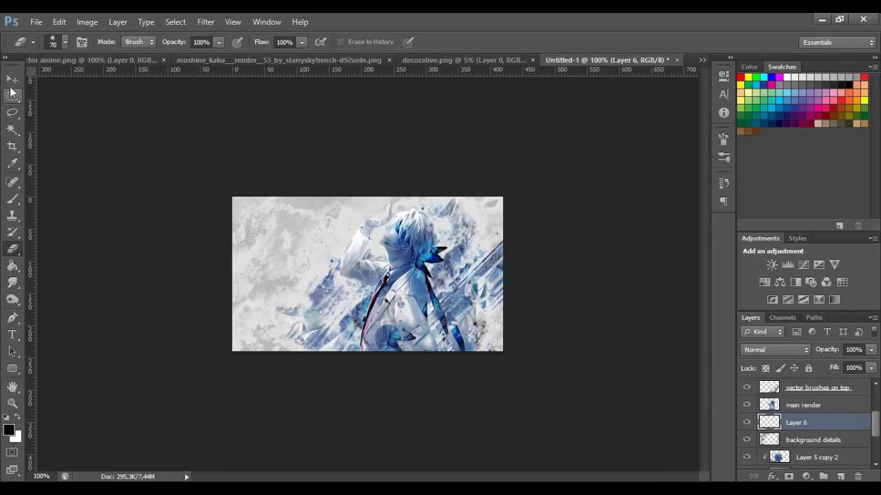
Set up the Brush tool with the 326 px vector brush of diagonal stripes and dots
left_click(13, 198)
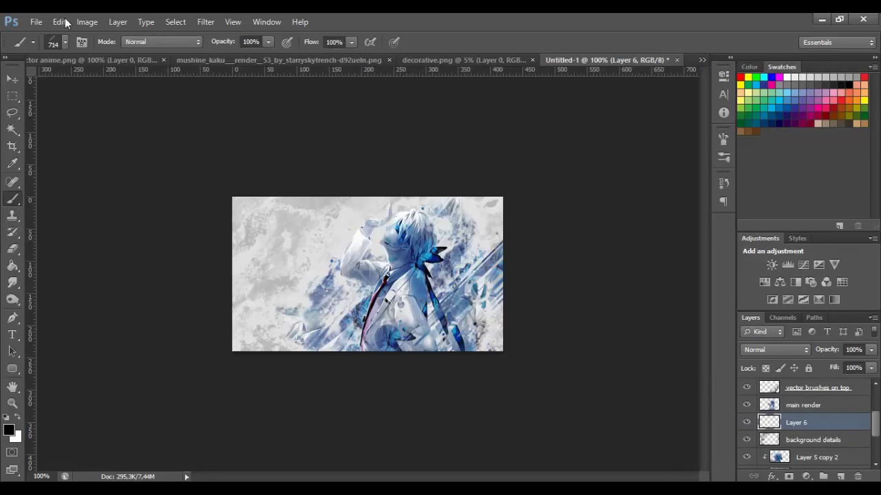
left_click(63, 44)
left_click(368, 296)
key("ctrl+z")
left_click(62, 42)
scroll(126, 150, "down", 3)
mouse_move(145, 152)
left_mouse_down()
mouse_move(165, 216)
mouse_move(143, 199)
left_mouse_up()
left_click(88, 160)
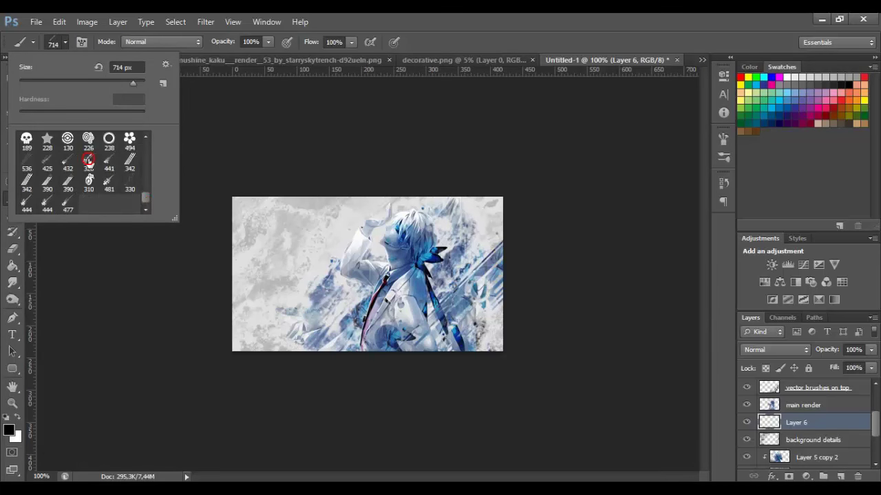
Stamp the vector brush once in black behind the character on the new layer, comparing it with undo and redo
left_click(371, 289)
key("ctrl+z")
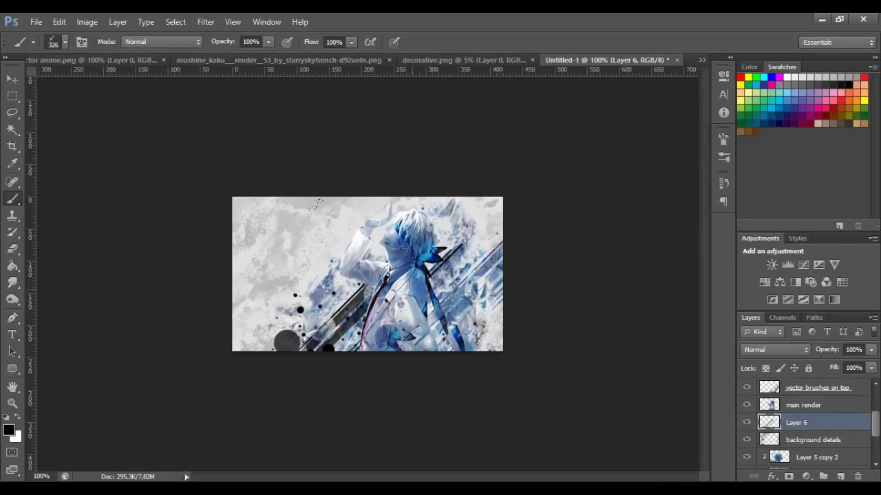
key("ctrl+z")
key("ctrl+z")
Add another layer above Layer 6 and stamp the same brush in black, offset up and right of the first stamp
left_click(841, 476)
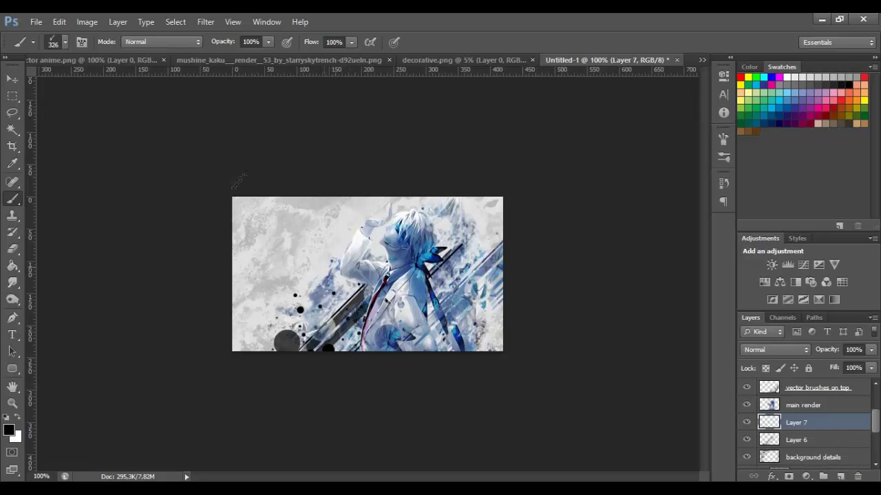
left_click(335, 319)
left_click(440, 220)
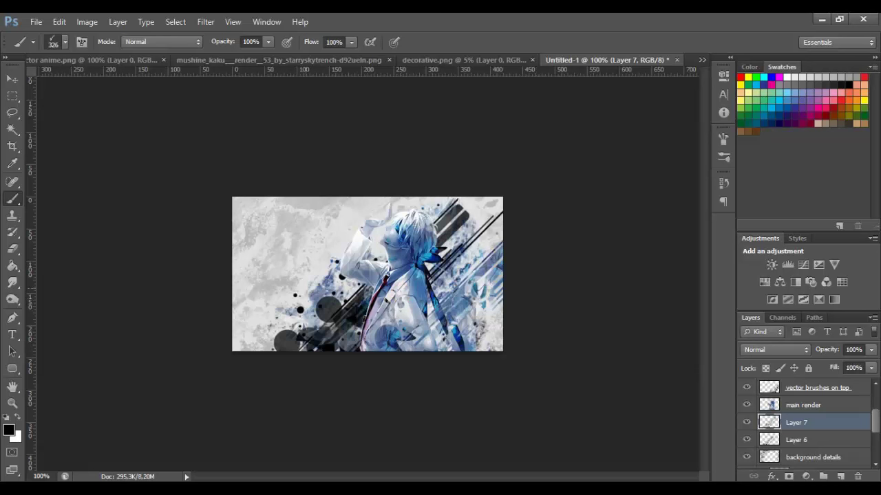
key("ctrl+alt+z")
key("ctrl+alt+z")
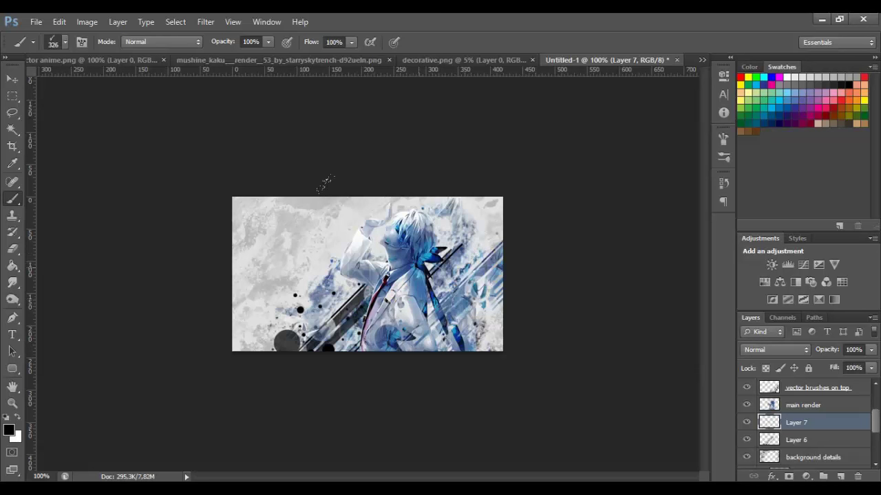
key("ctrl+shift+z")
key("ctrl+shift+z")
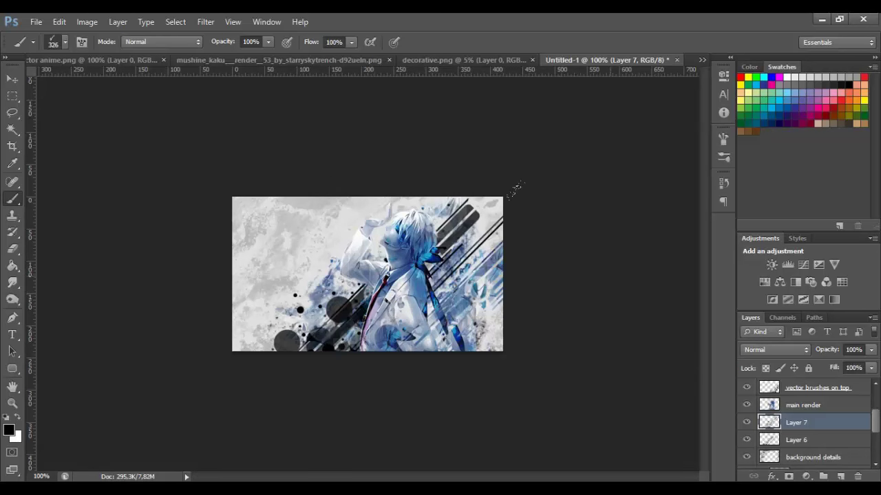
Erase the large circle and lower-left part of the second stamp on Layer 7, comparing with the layer hidden
left_click(13, 249)
mouse_move(353, 308)
left_mouse_down()
mouse_move(283, 340)
mouse_move(303, 286)
mouse_move(261, 311)
mouse_move(287, 341)
mouse_move(379, 363)
mouse_move(354, 323)
mouse_move(353, 361)
mouse_move(285, 342)
left_mouse_up()
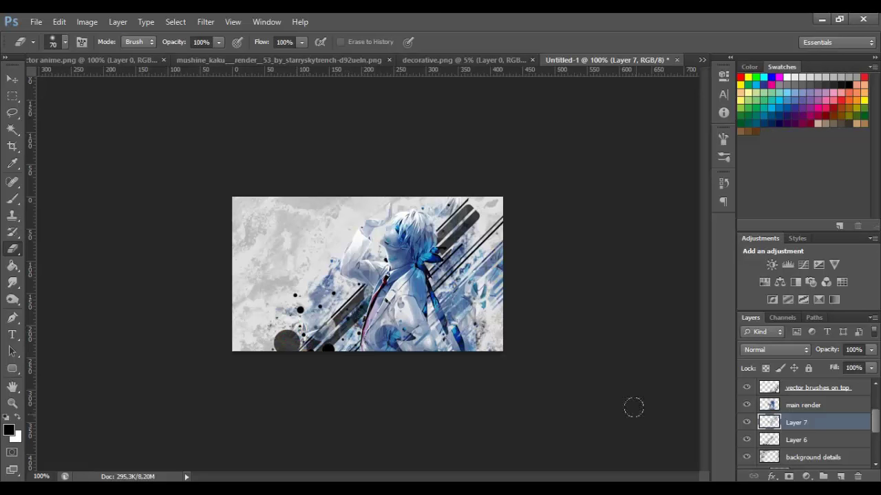
left_click(747, 423)
left_click(747, 422)
mouse_move(362, 284)
left_mouse_down()
mouse_move(372, 255)
mouse_move(378, 265)
left_mouse_up()
left_click(749, 422)
left_click(749, 422)
Merge Layer 7 down into Layer 6 and toggle the merged layer's visibility to compare the effect
key("ctrl+e")
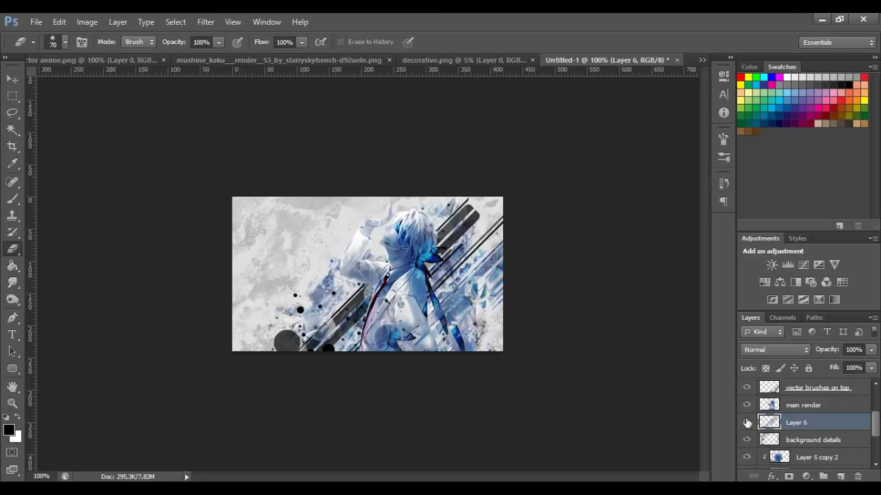
left_click(747, 423)
left_click(747, 423)
left_click(746, 423)
left_click(746, 422)
Rename the merged brush layer to "background vector brushes"
double_click(797, 423)
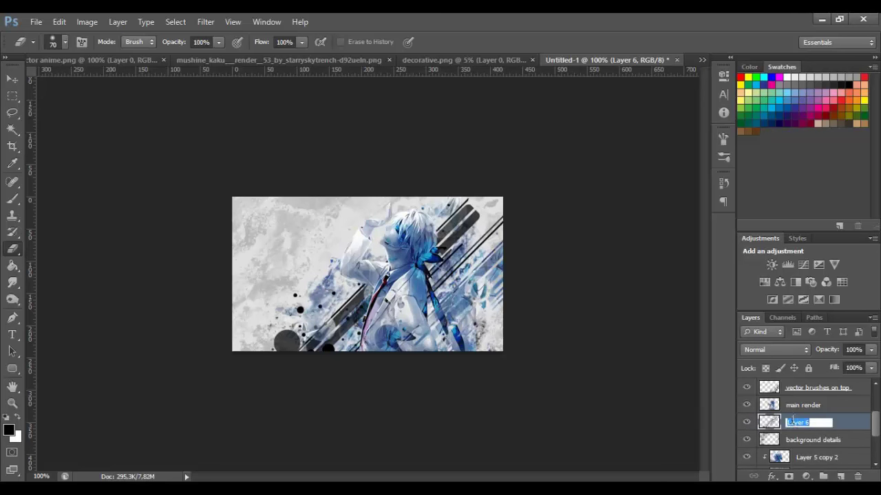
type("background vectors")
key("Return")
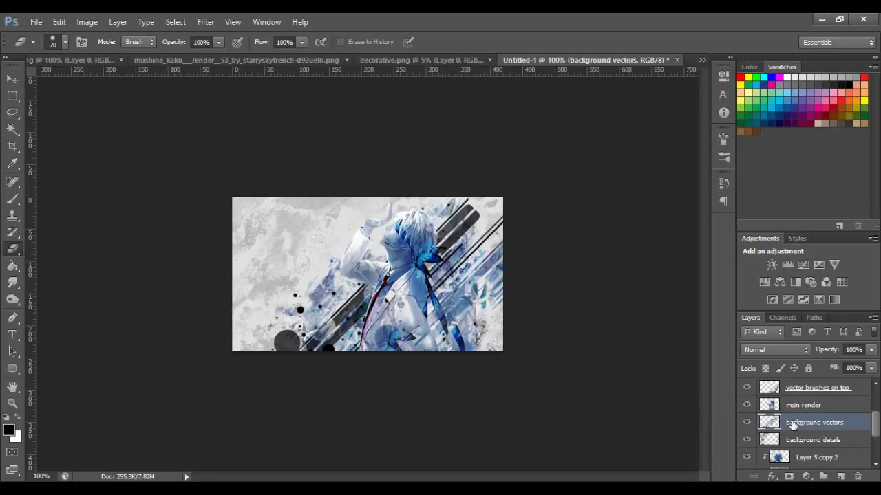
double_click(838, 424)
left_click(850, 423)
key("BackSpace")
type("brushes")
key("Return")
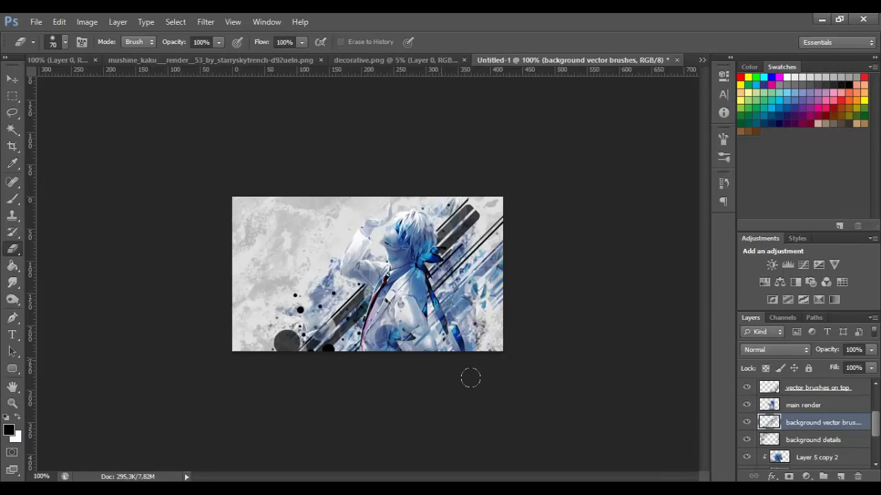
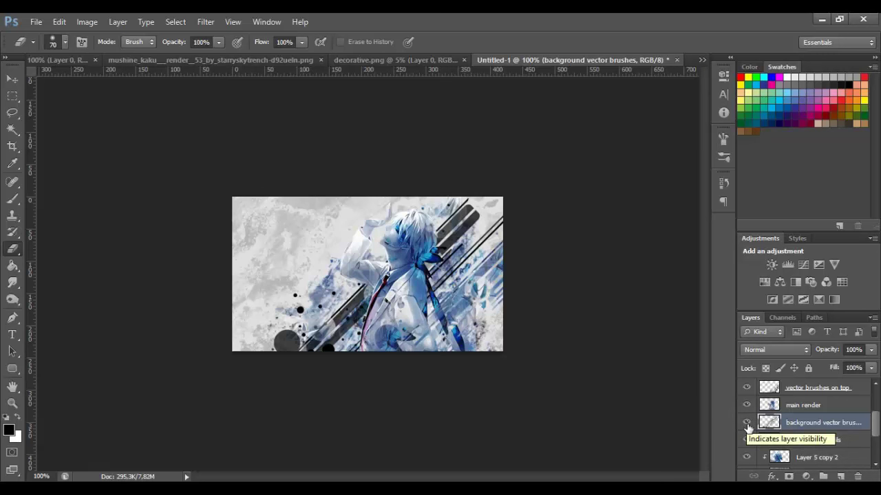
Add an empty layer above background vector brushes and hide the background vector brushes layer
left_click(747, 424)
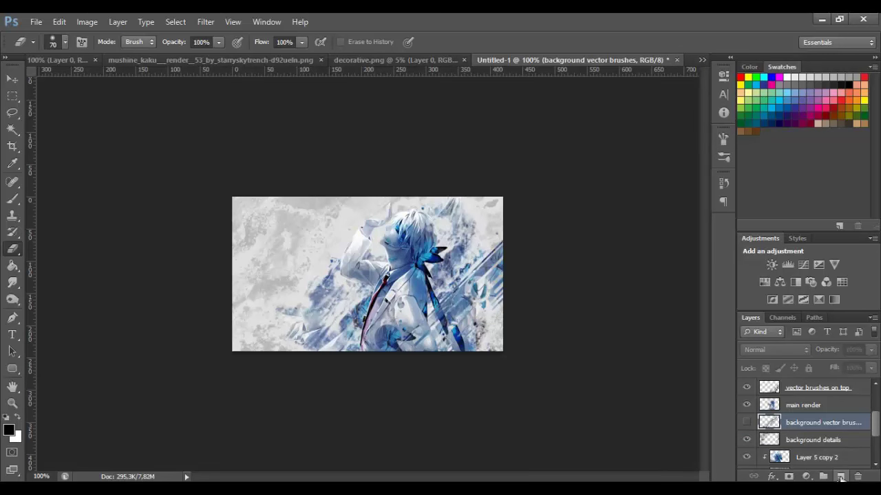
left_click(746, 423)
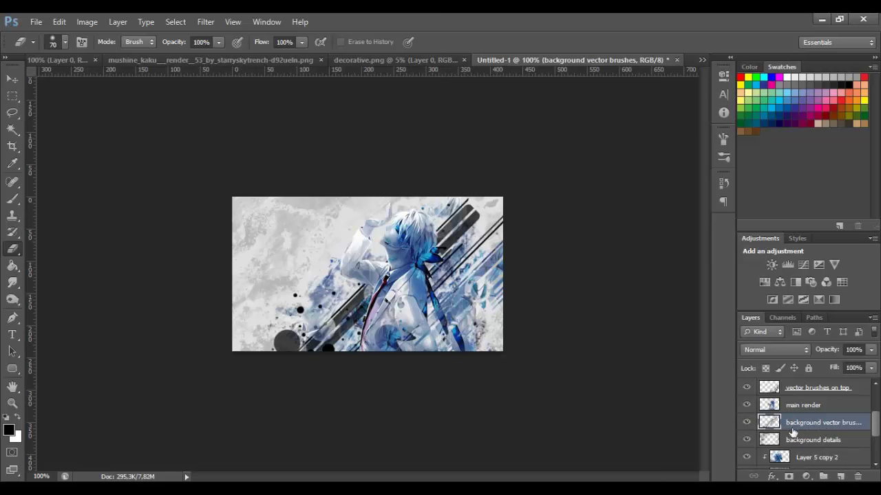
left_click(746, 423)
left_click(746, 423)
left_click(840, 476)
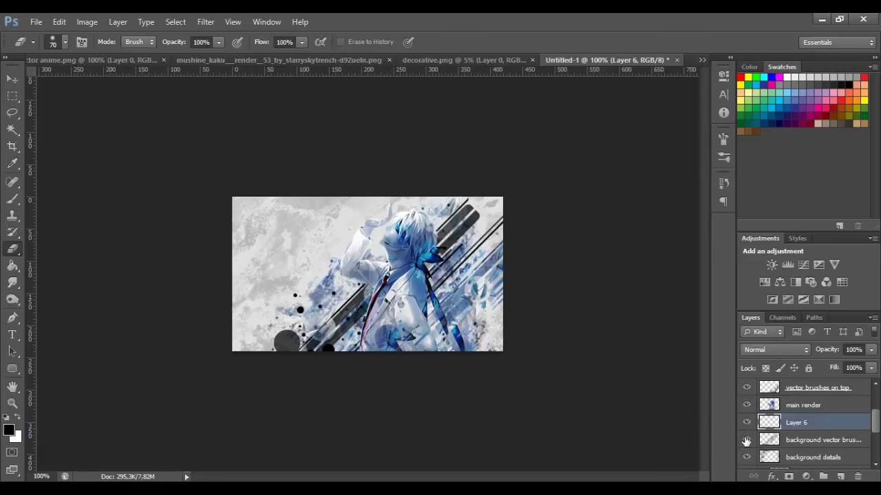
left_click(745, 440)
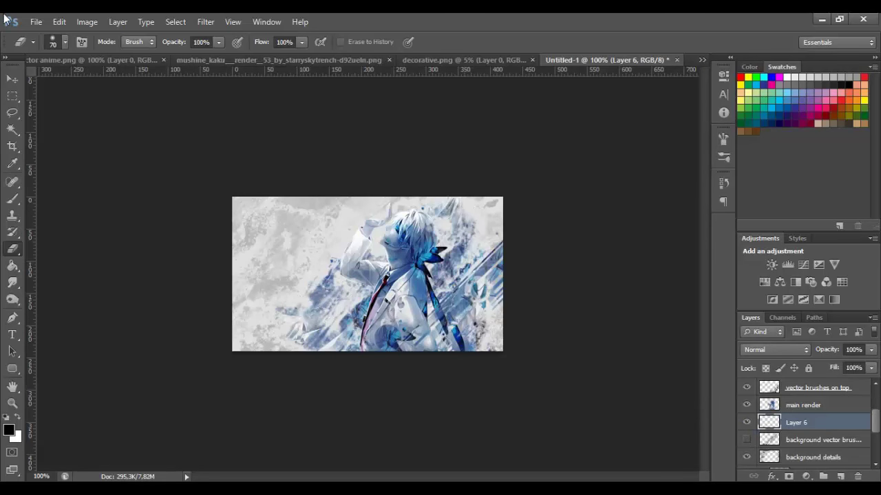
Apply the merged image to the empty layer with Multiply blending at 100% opacity, and show background vector brushes again
left_click(84, 20)
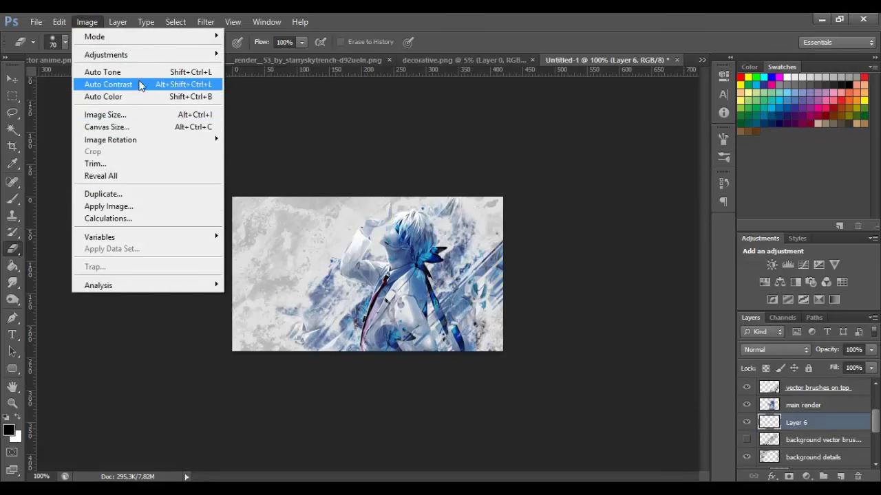
left_click(168, 205)
left_click(554, 143)
key("e")
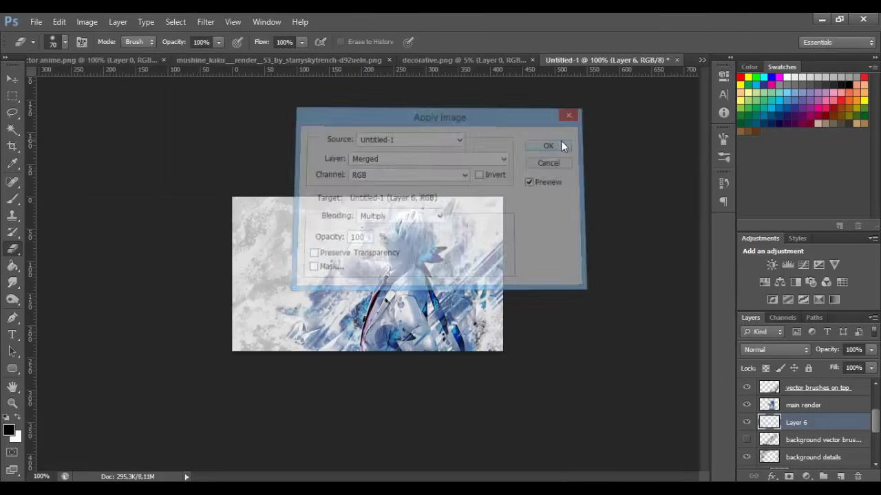
left_click(747, 438)
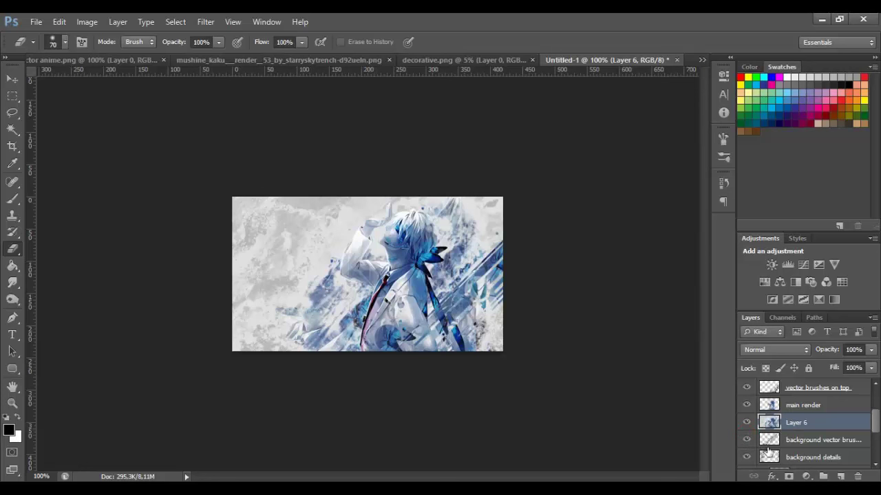
Clip Layer 6 to background vector brushes and shift its image so the stripes stand out behind the character
right_click(797, 423)
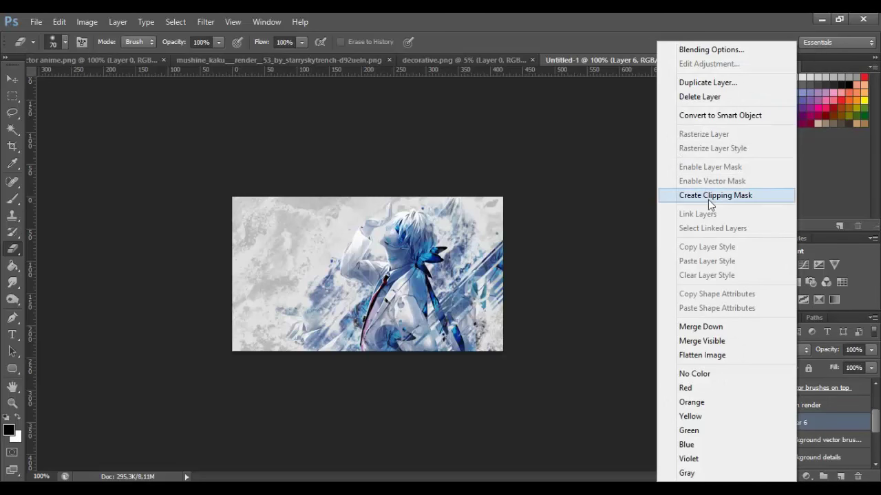
left_click(708, 196)
left_click(13, 79)
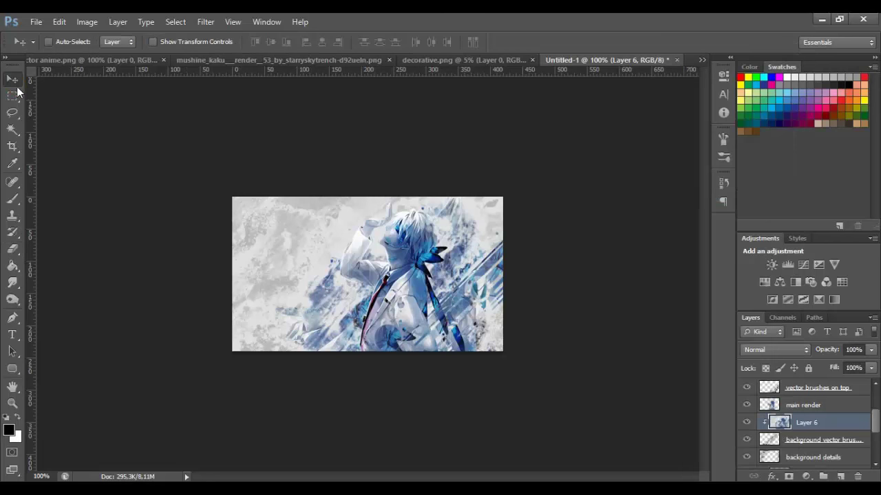
mouse_move(440, 337)
left_mouse_down()
mouse_move(415, 344)
mouse_move(486, 347)
mouse_move(474, 340)
left_mouse_up()
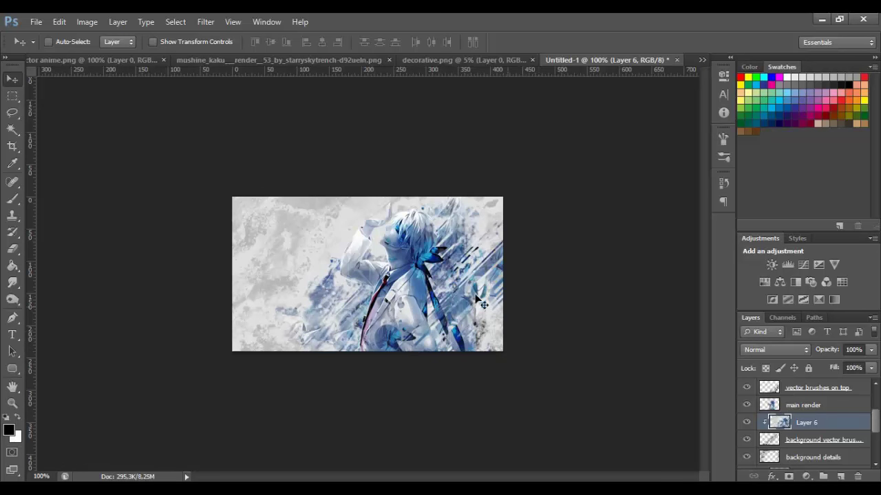
mouse_move(427, 325)
left_mouse_down()
mouse_move(473, 330)
mouse_move(431, 326)
mouse_move(441, 324)
left_mouse_up()
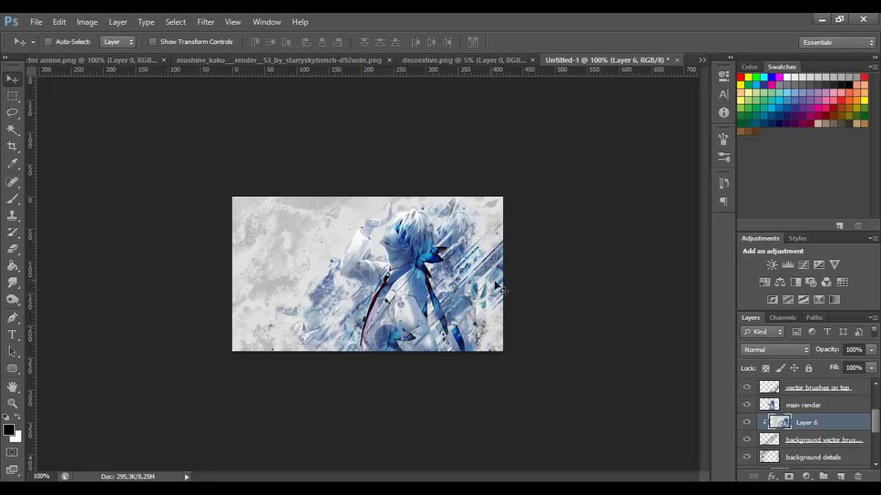
left_click_drag(344, 353, 412, 358)
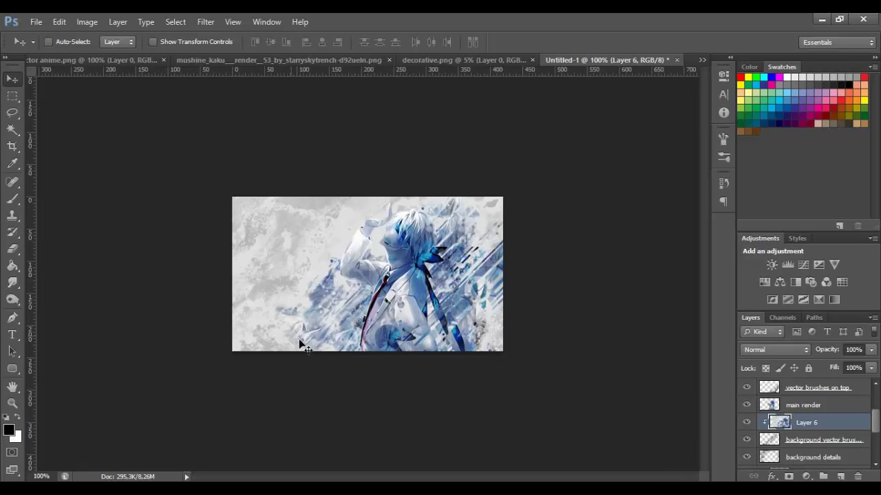
Add a new layer above Layer 6, clip it to background vector brushes, and switch to the Brush tool
left_click(841, 476)
right_click(814, 430)
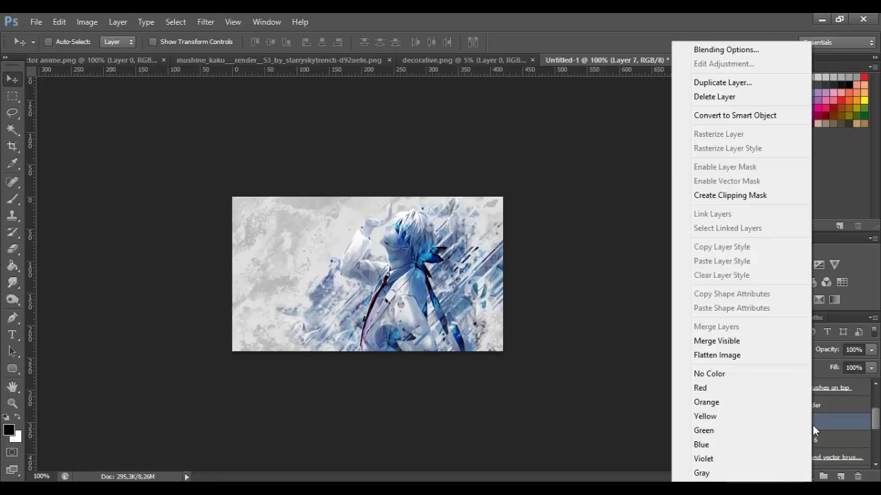
left_click(721, 198)
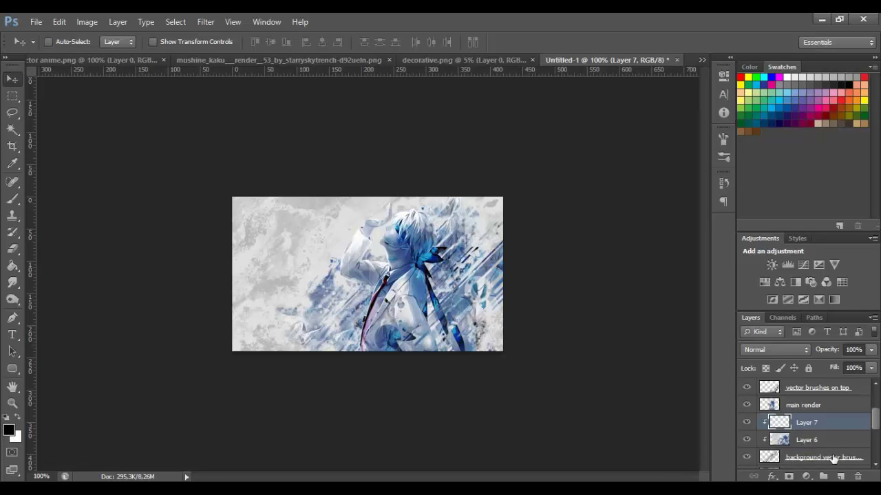
left_click(13, 200)
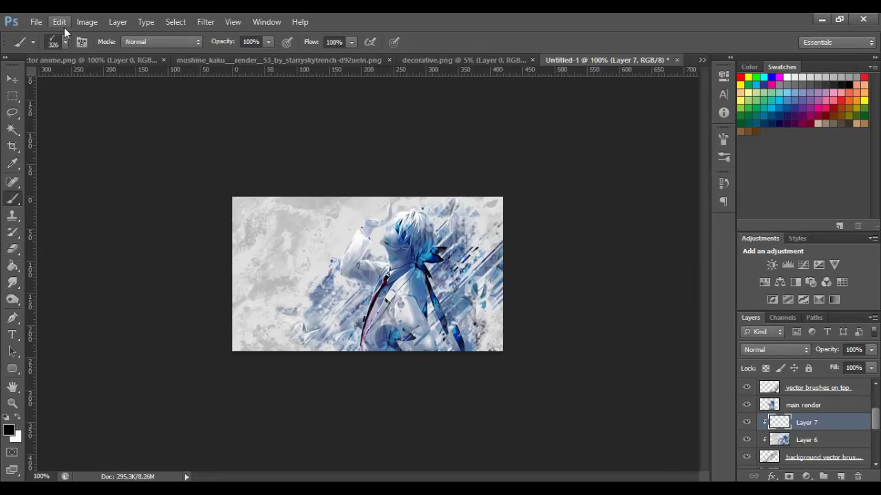
Choose a soft round brush at size 175 and set the foreground colour to blue #0b48a6
left_click(65, 42)
mouse_move(144, 193)
left_mouse_down()
mouse_move(153, 142)
mouse_move(146, 135)
left_mouse_up()
left_click(69, 143)
left_click(59, 40)
left_click(10, 430)
left_click_drag(421, 265, 429, 249)
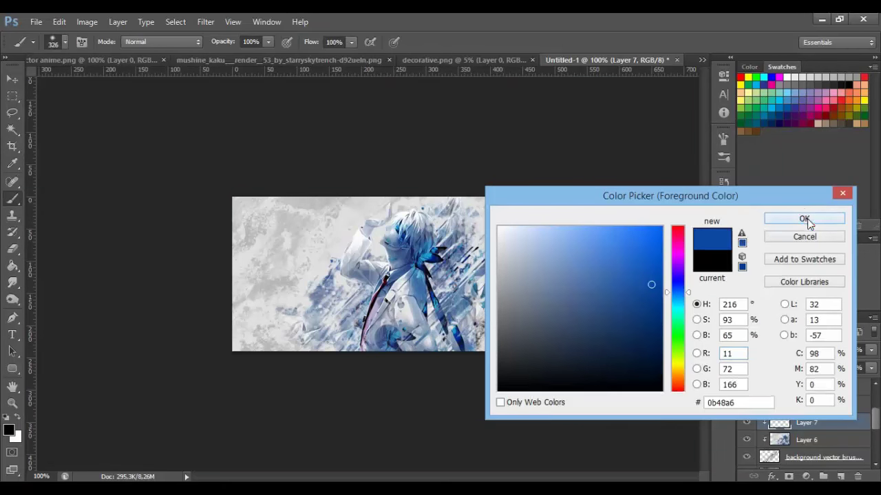
left_click(804, 219)
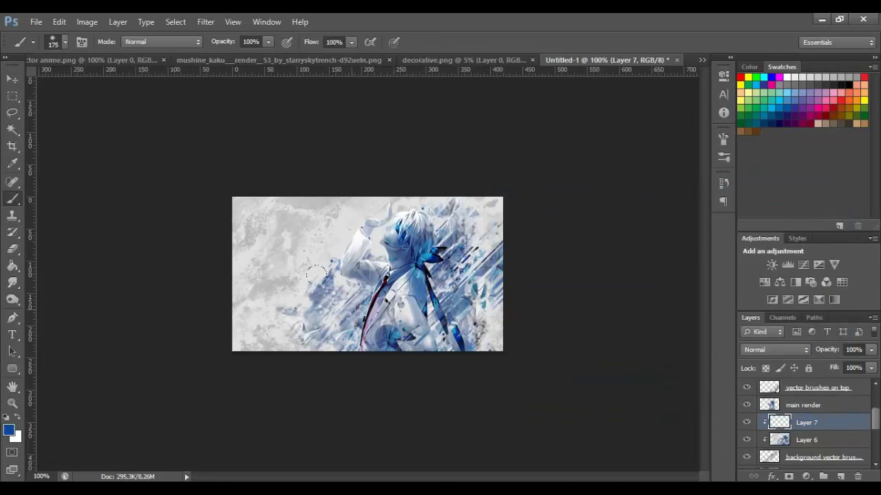
Paint blue over the background brush shapes around the character on Layer 7 and set its blending mode to Overlay
left_click_drag(315, 276, 341, 324)
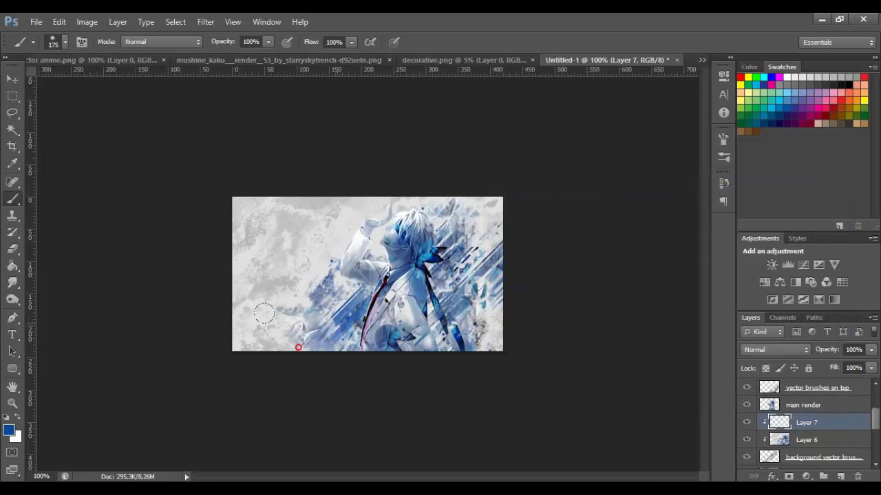
left_click_drag(264, 314, 311, 289)
left_click_drag(412, 197, 422, 189)
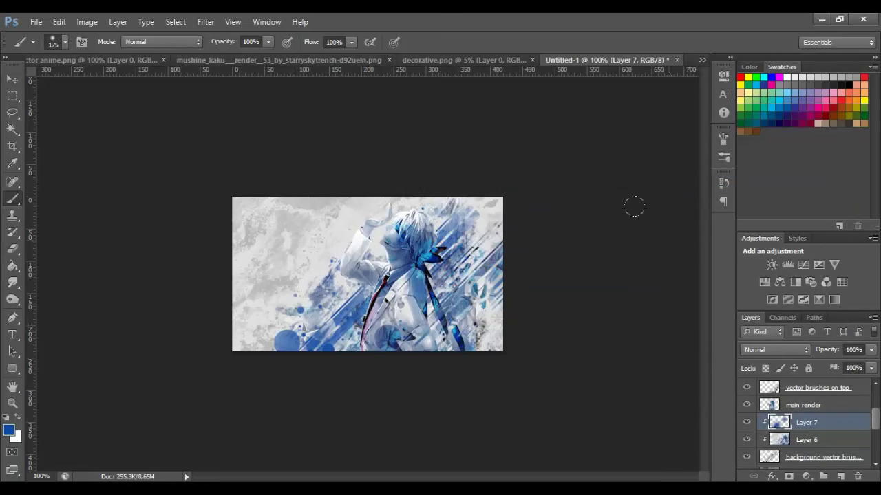
left_click(776, 349)
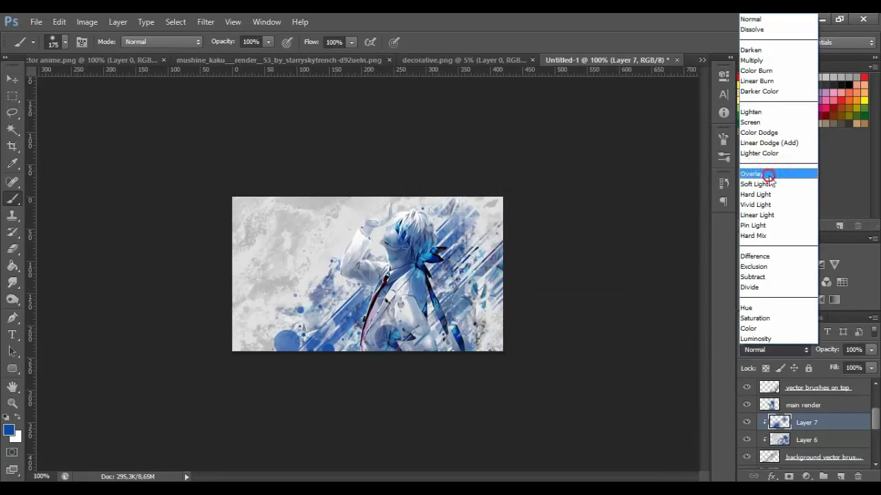
left_click(768, 176)
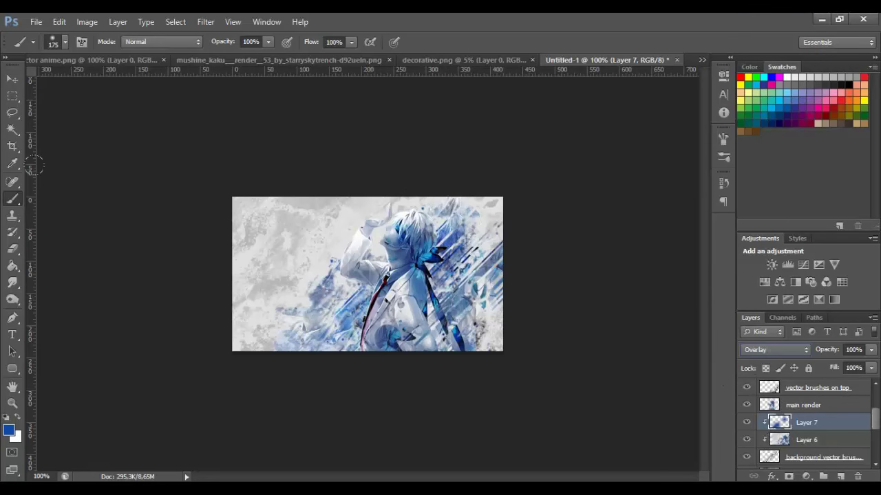
Erase some of Layer 7's blue paint behind the character's hair and compare the image with that layer hidden and shown
left_click(13, 249)
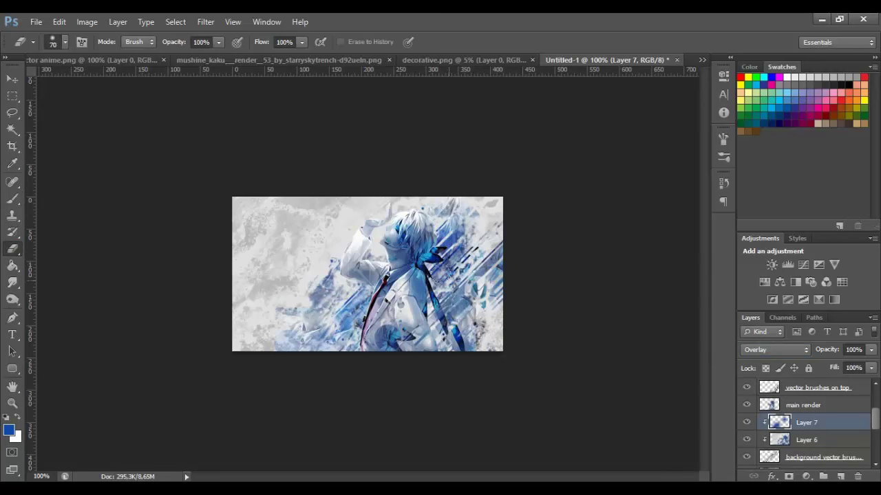
mouse_move(465, 250)
left_mouse_down()
mouse_move(448, 255)
mouse_move(435, 281)
mouse_move(464, 256)
mouse_move(458, 264)
mouse_move(428, 264)
mouse_move(450, 272)
mouse_move(466, 252)
mouse_move(432, 276)
mouse_move(476, 250)
left_mouse_up()
left_click(748, 422)
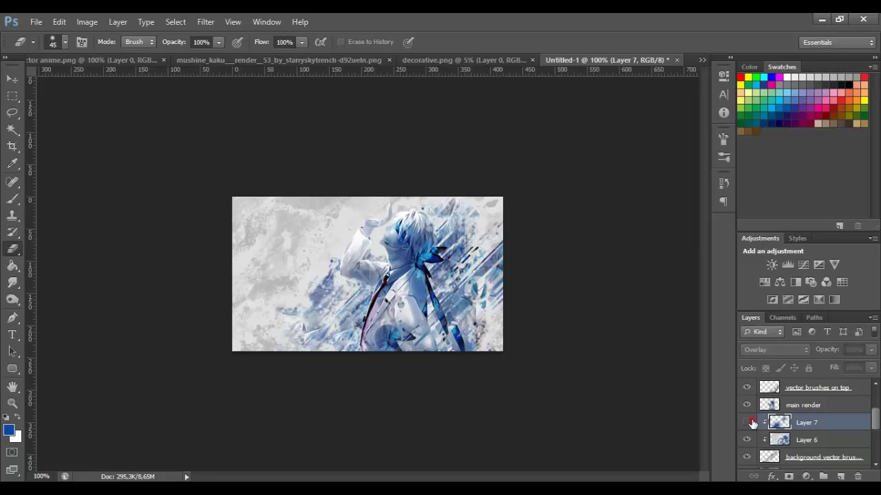
left_click(747, 422)
left_click(748, 422)
left_click(748, 423)
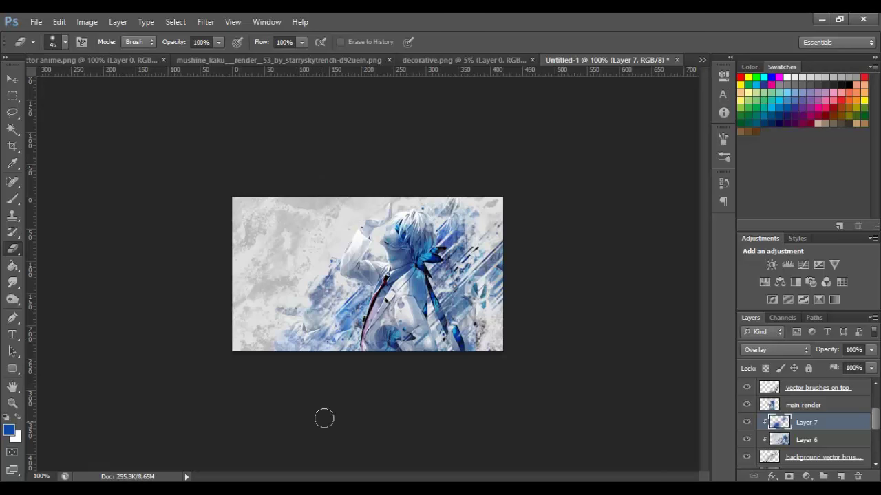
Lasso the leftmost orange-red swirl in decorative.png and copy it into the Untitled-1 banner
left_click(424, 59)
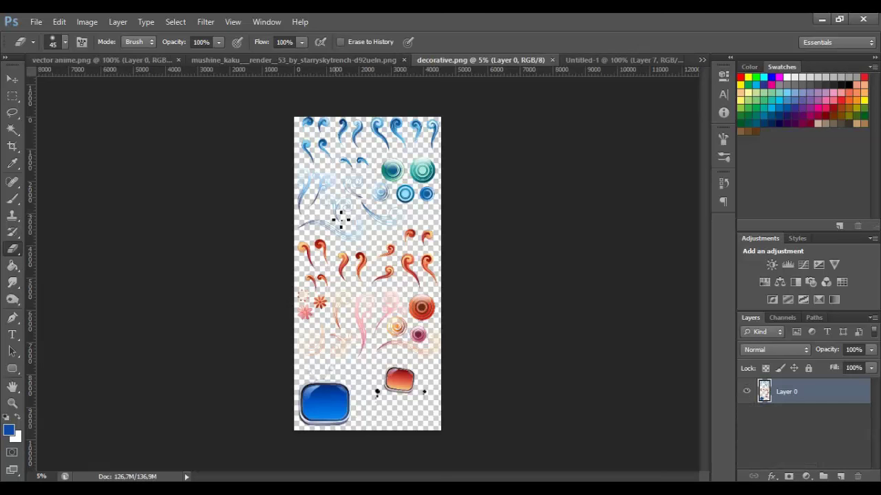
left_click(13, 404)
left_click(314, 251)
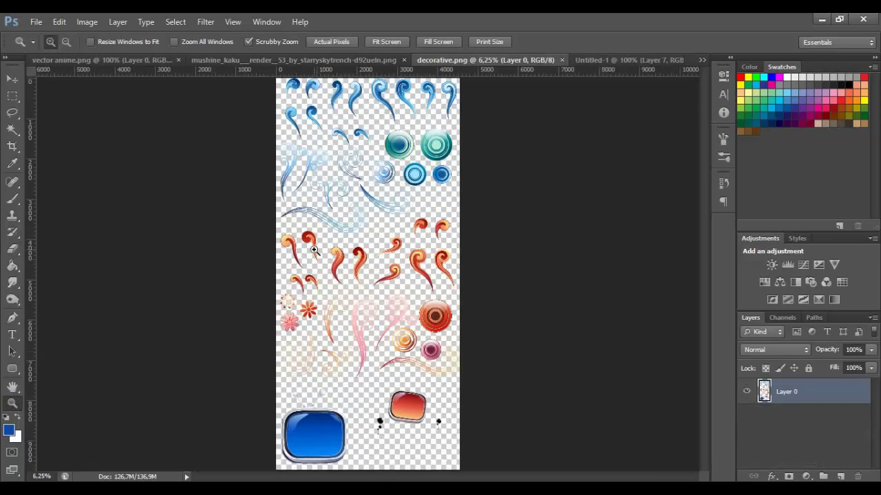
left_click(342, 90)
scroll(363, 233, "up", 2)
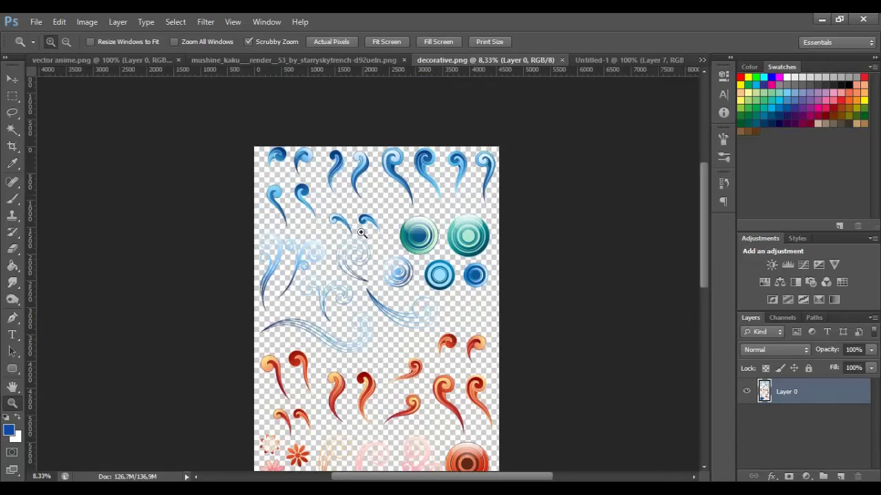
scroll(191, 296, "down", 2)
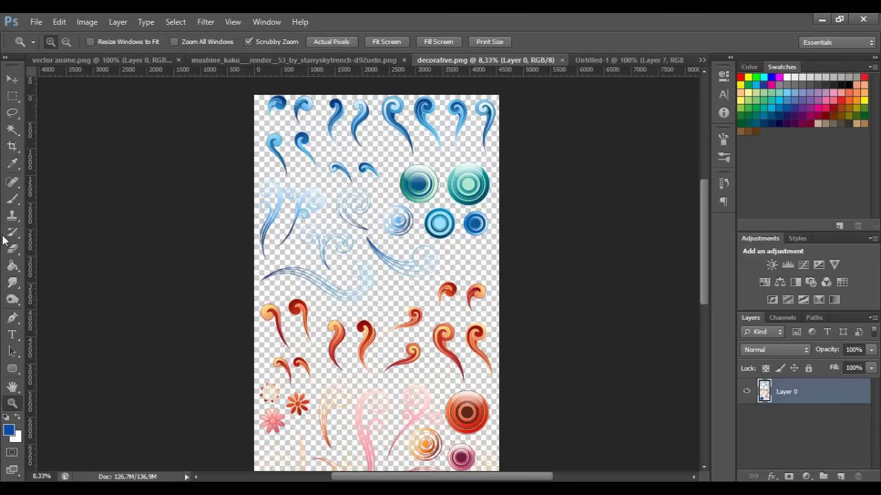
left_click(15, 97)
left_click(15, 113)
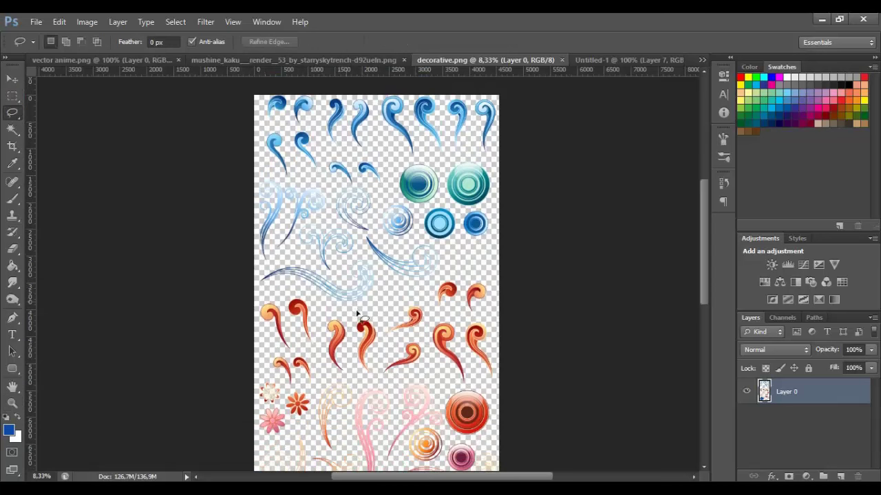
mouse_move(265, 293)
left_mouse_down()
mouse_move(296, 338)
mouse_move(293, 356)
mouse_move(253, 318)
mouse_move(267, 295)
left_mouse_up()
left_click(12, 79)
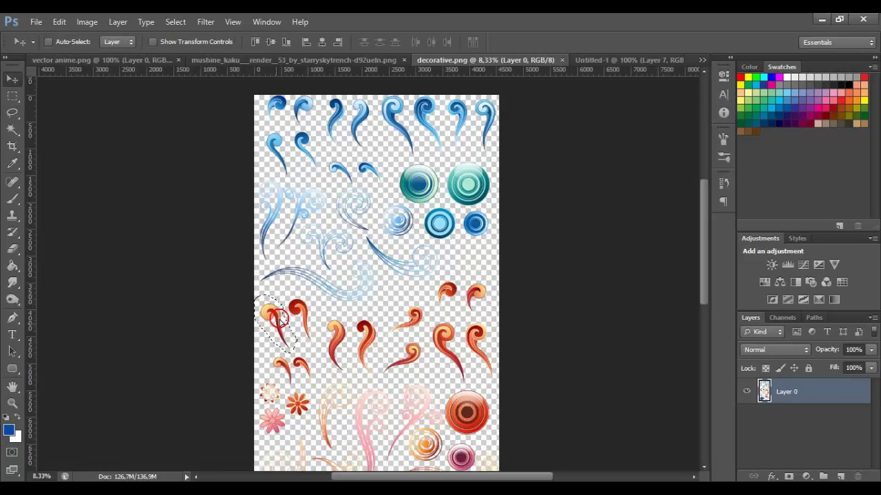
mouse_move(295, 340)
left_mouse_down()
mouse_move(570, 101)
mouse_move(603, 59)
mouse_move(350, 243)
mouse_move(367, 282)
left_mouse_up()
Try copying the same orange-red swirl from decorative.png into the banner a second time, and undo that copy
left_click(465, 59)
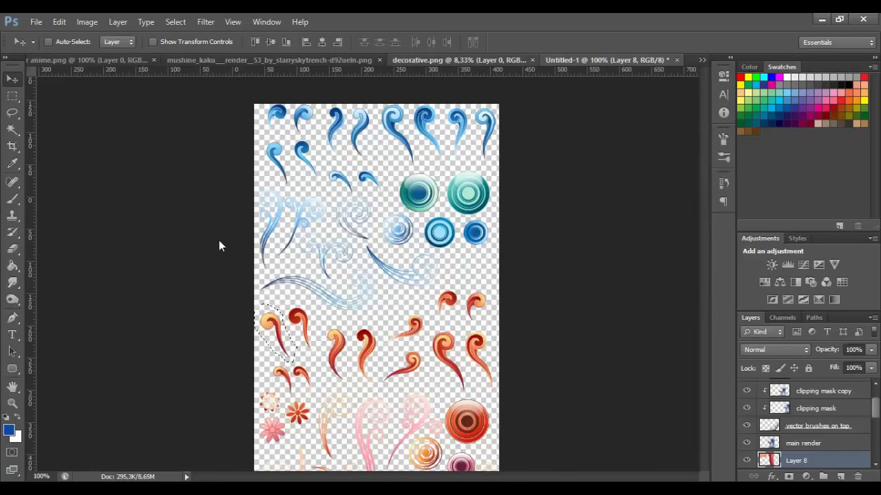
left_click(12, 112)
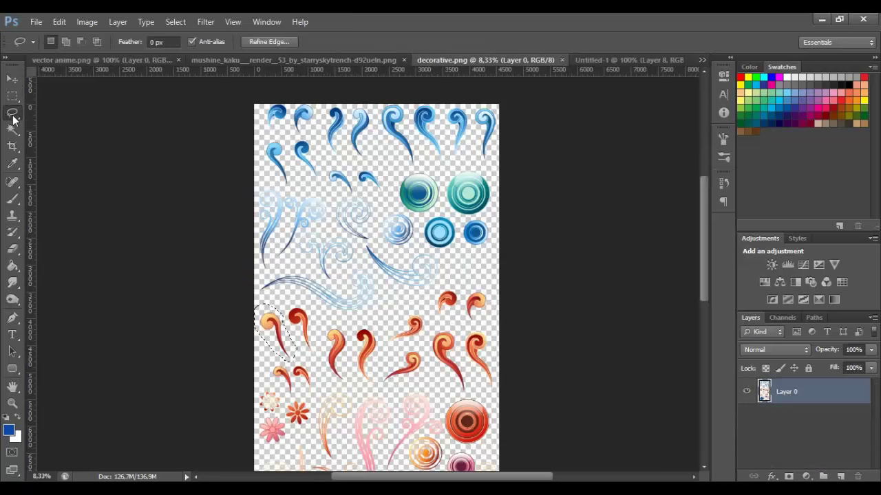
left_click(58, 114)
left_click(17, 83)
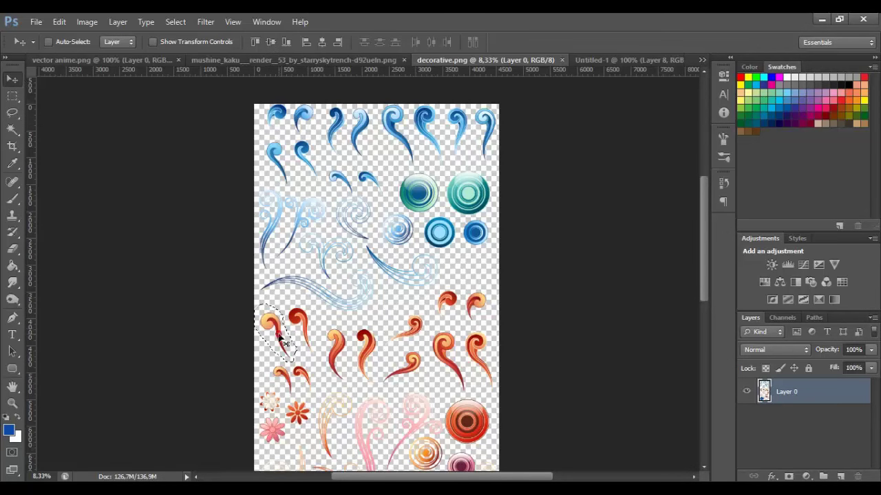
left_click_drag(269, 334, 586, 90)
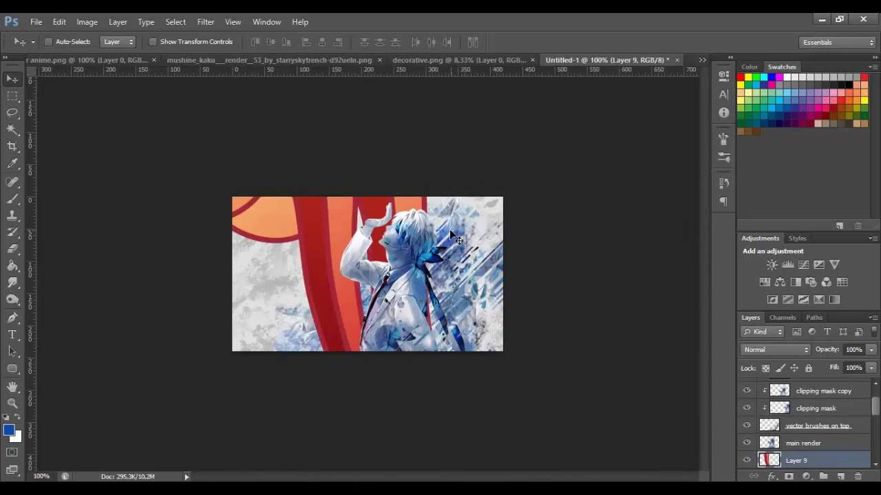
key("ctrl+z")
scroll(810, 421, "down", 1)
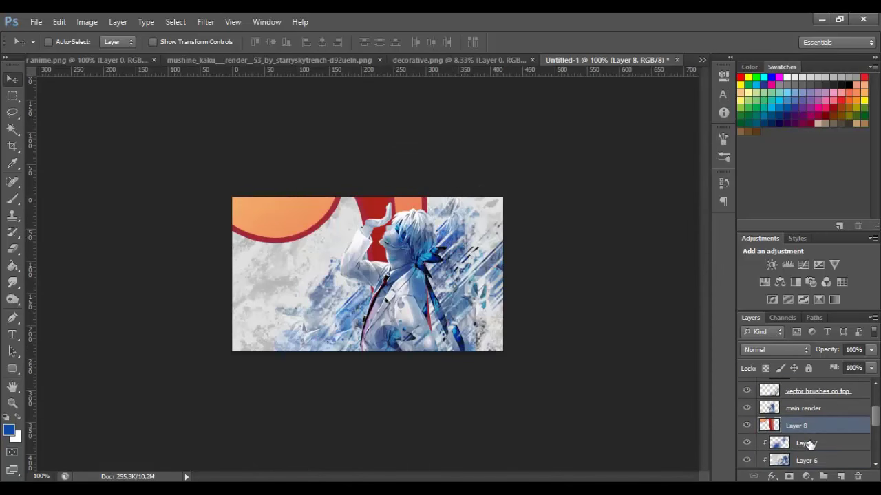
scroll(810, 426, "up", 1)
scroll(812, 433, "down", 1)
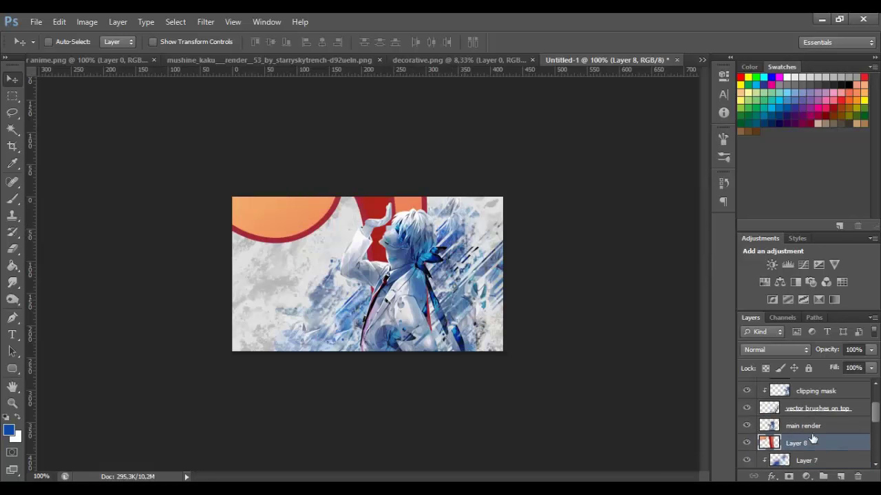
scroll(801, 441, "down", 1)
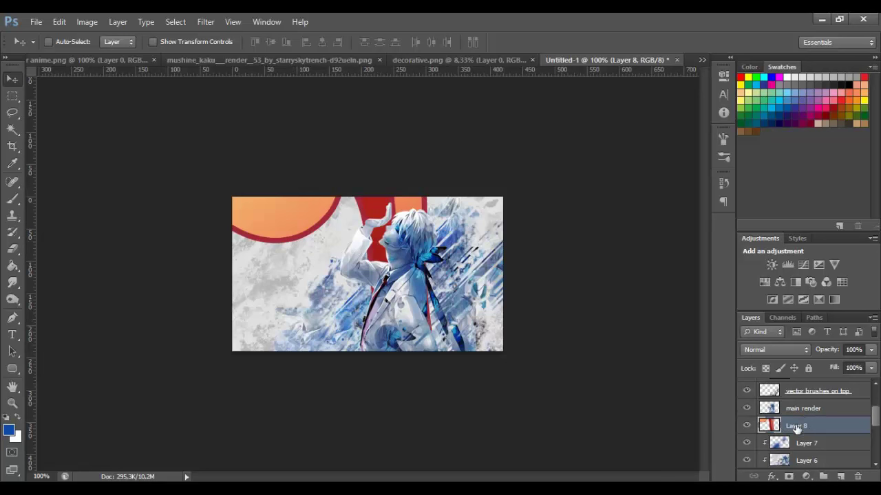
left_click(791, 409)
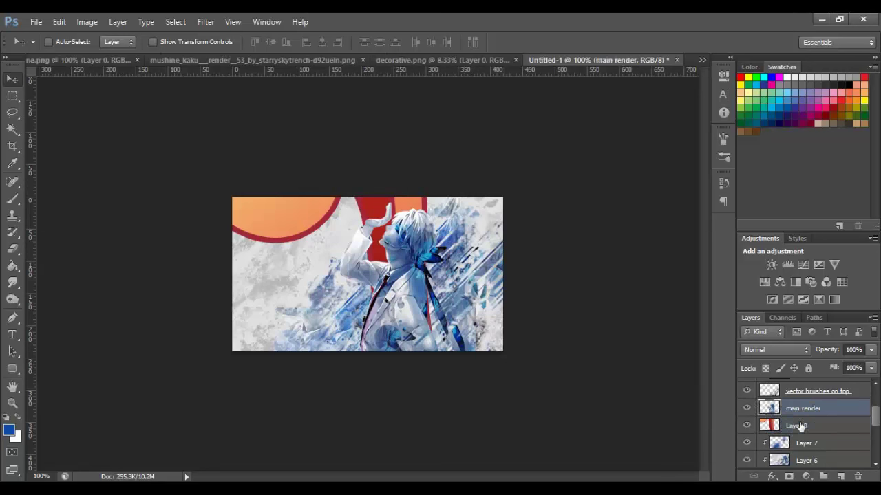
key("ctrl+z")
left_click(798, 409)
key("ctrl+z")
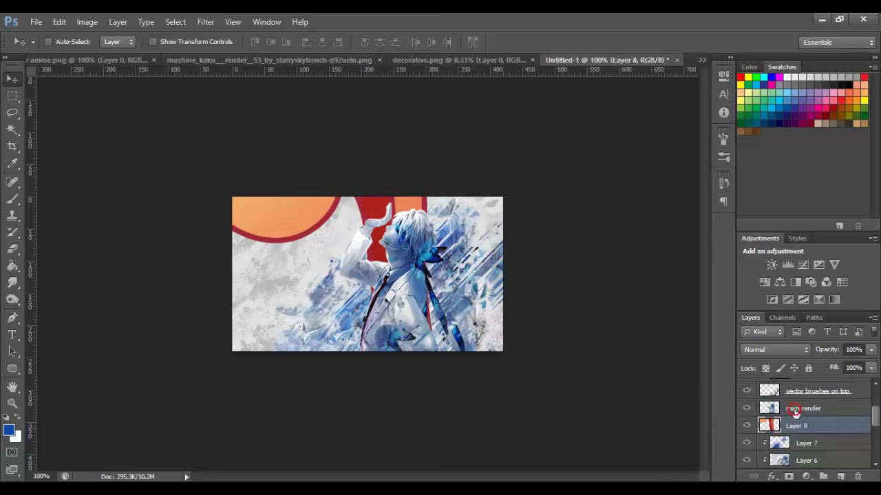
left_click(797, 410)
key("ctrl+z")
left_click(796, 410)
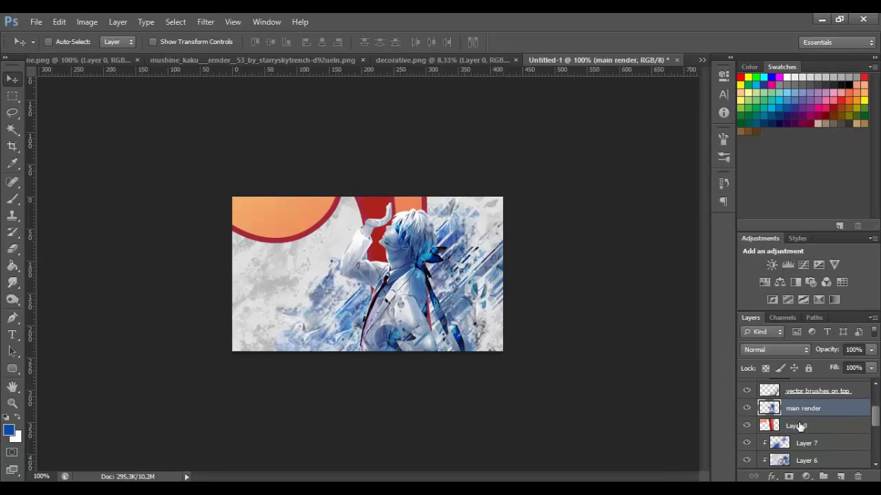
Rename Layer 8, the swirl layer below main render, as vector render 1
left_click(798, 426)
double_click(796, 425)
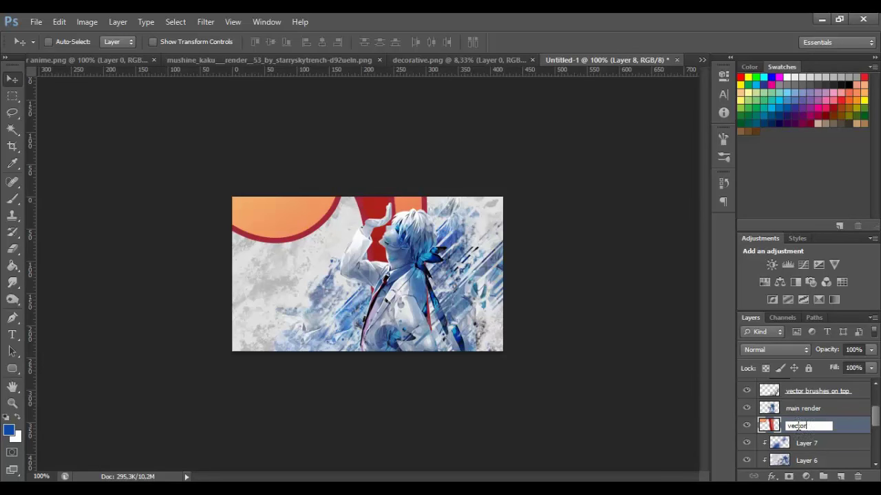
type("vector render 1")
key("Return")
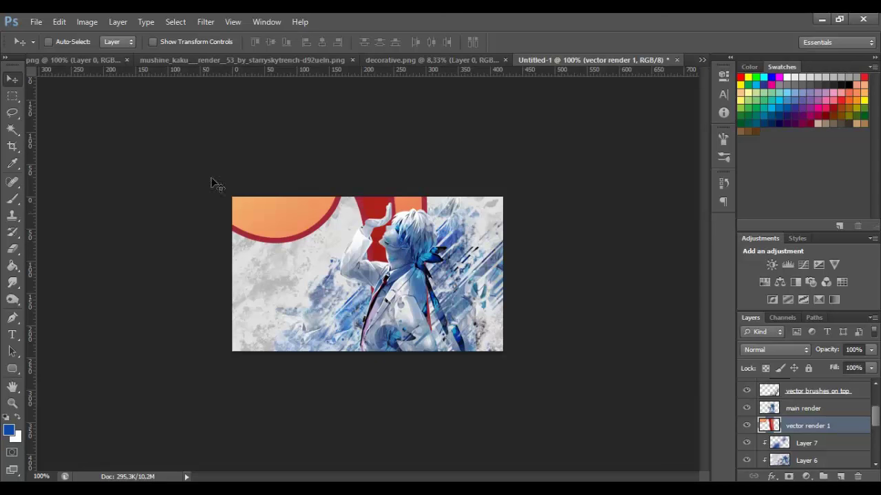
Scale the swirl to about 13.7%, rotate it to about -118°, and place it behind the character's hair and shoulder
left_click_drag(372, 253, 429, 354)
key("ctrl+t")
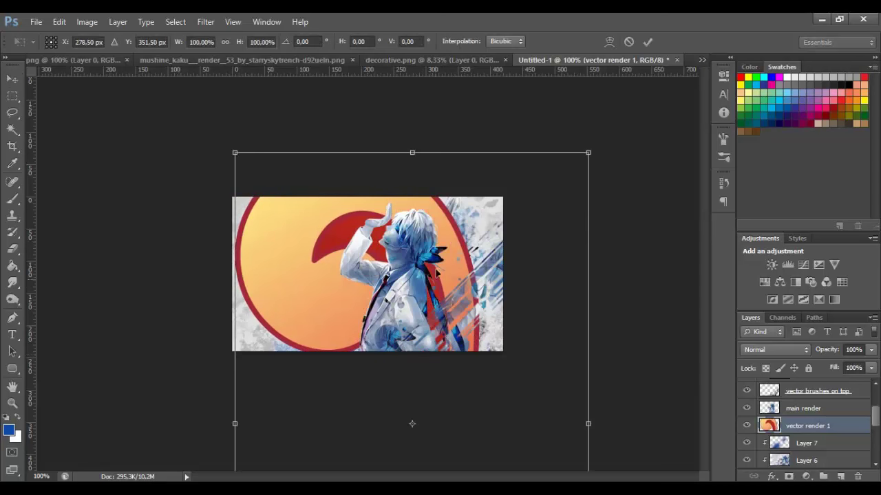
left_click_drag(236, 151, 379, 373)
left_click_drag(442, 407, 325, 215)
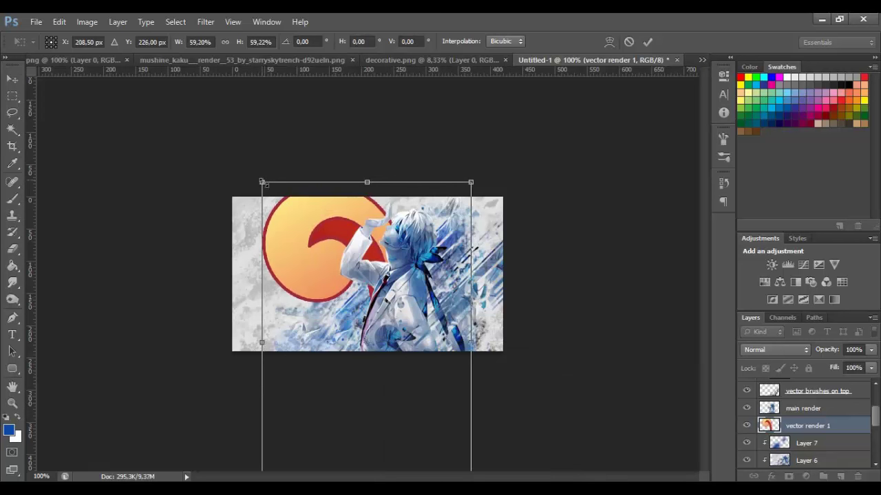
left_click_drag(262, 183, 352, 326)
left_click_drag(472, 309, 315, 465)
left_click_drag(404, 399, 361, 257)
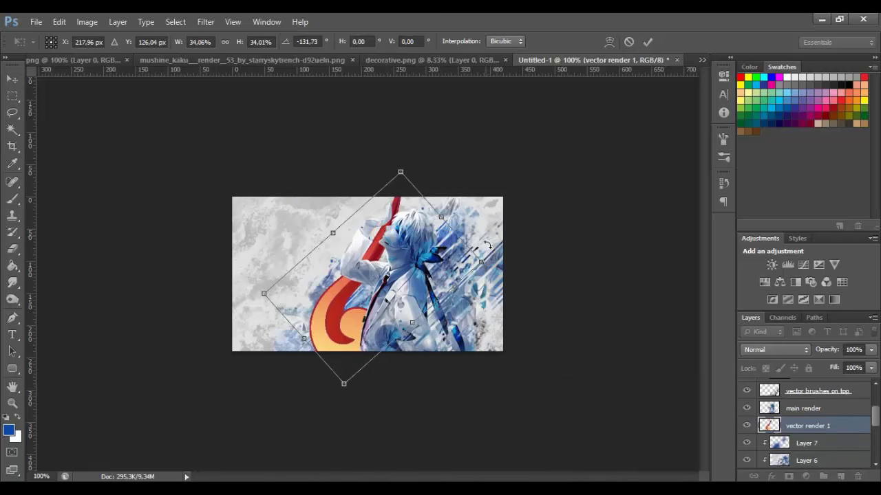
left_click_drag(487, 245, 511, 262)
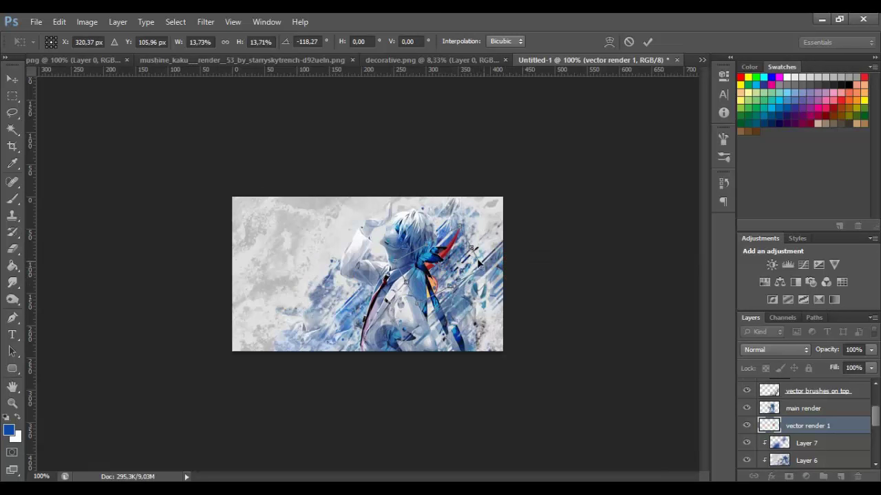
key("Return")
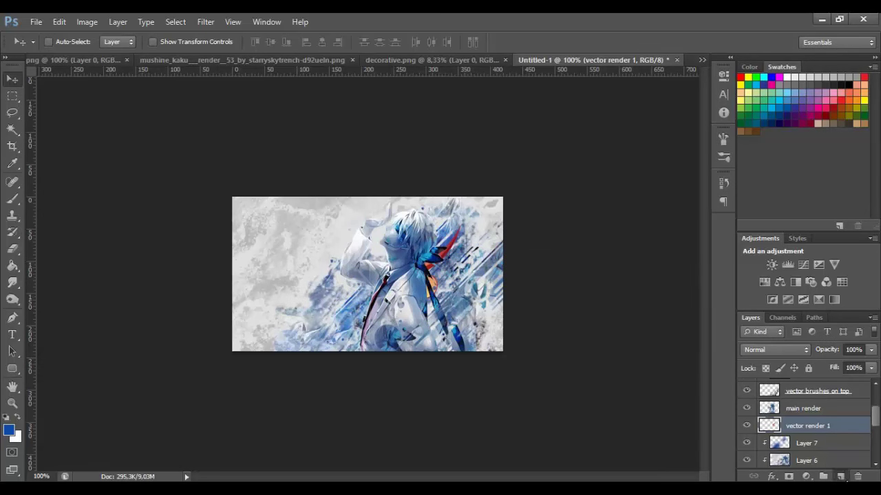
Add a new layer above vector render 1, clip it to that layer, and set its blending mode to Hue
left_click(840, 476)
right_click(800, 425)
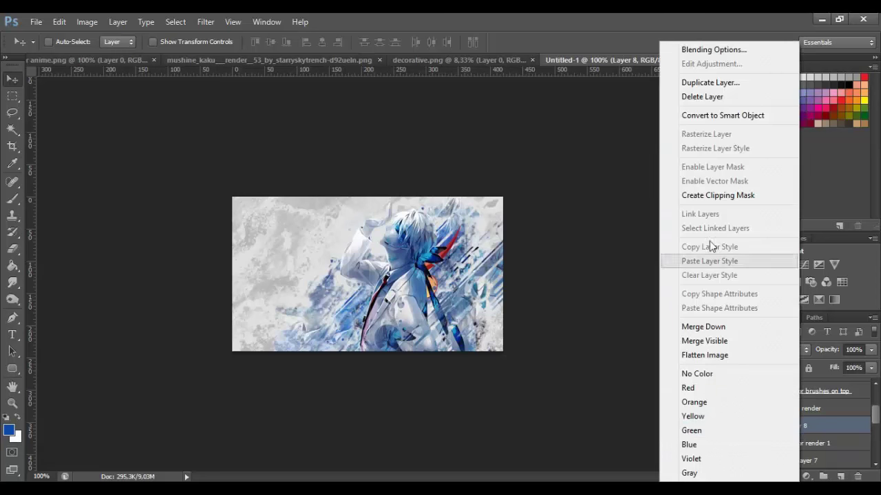
left_click(729, 196)
left_click(762, 349)
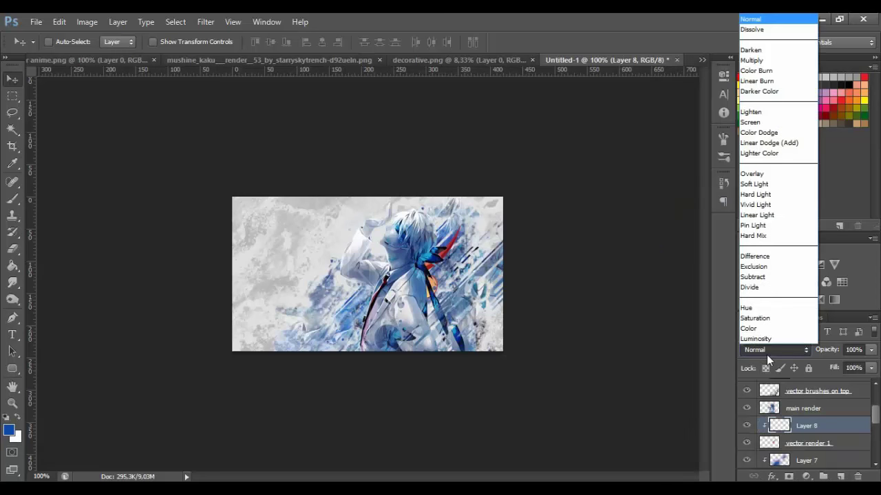
left_click(750, 308)
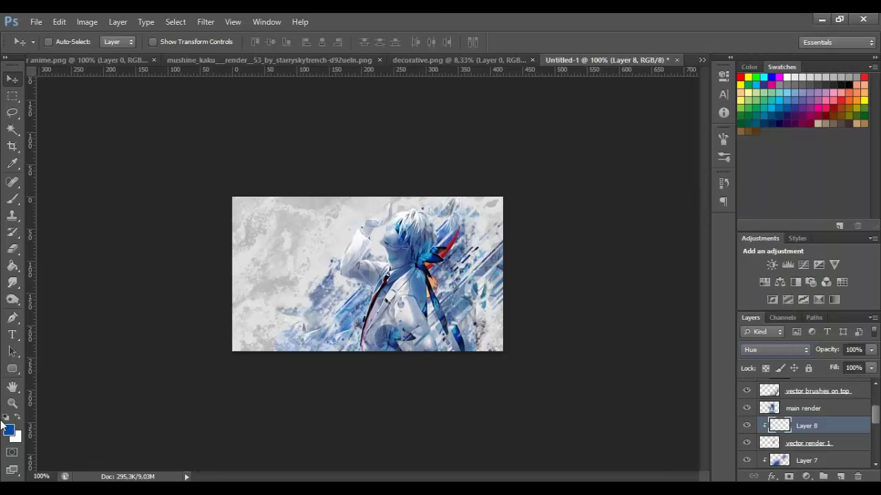
Fill the clipped Hue layer above vector render 1 with blue 0b48a6 using the Paint Bucket tool
left_click(13, 265)
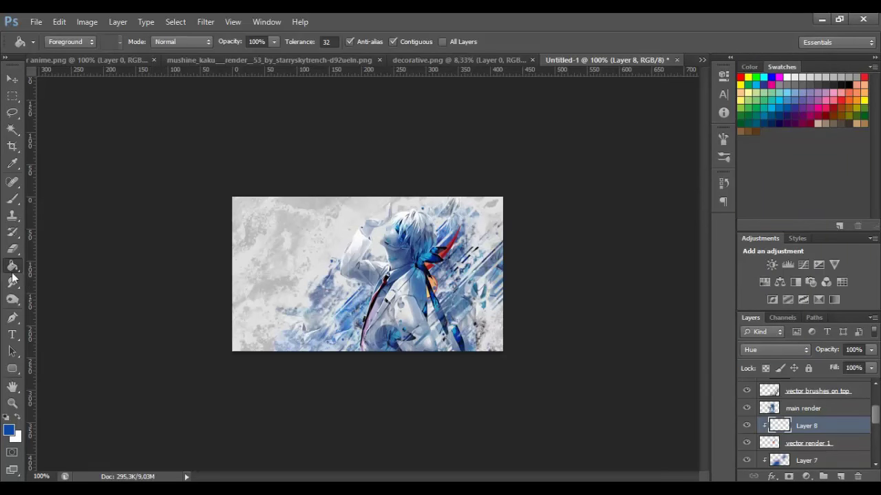
left_click(8, 432)
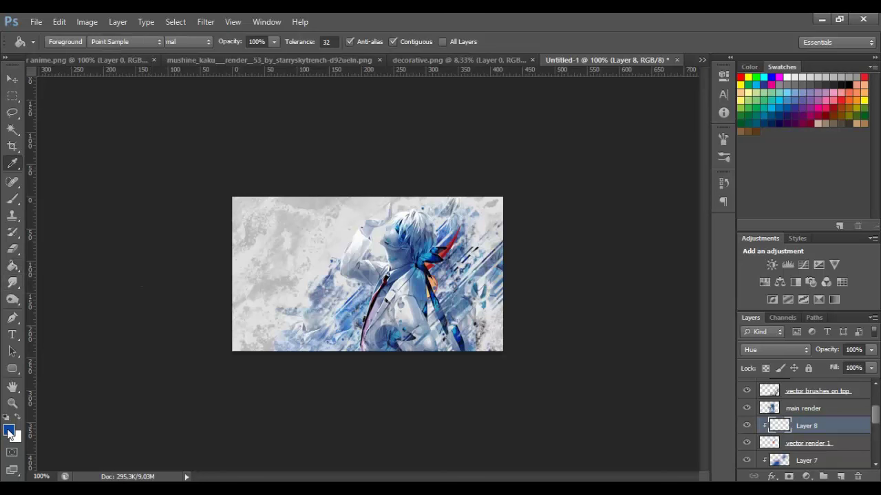
left_click(803, 219)
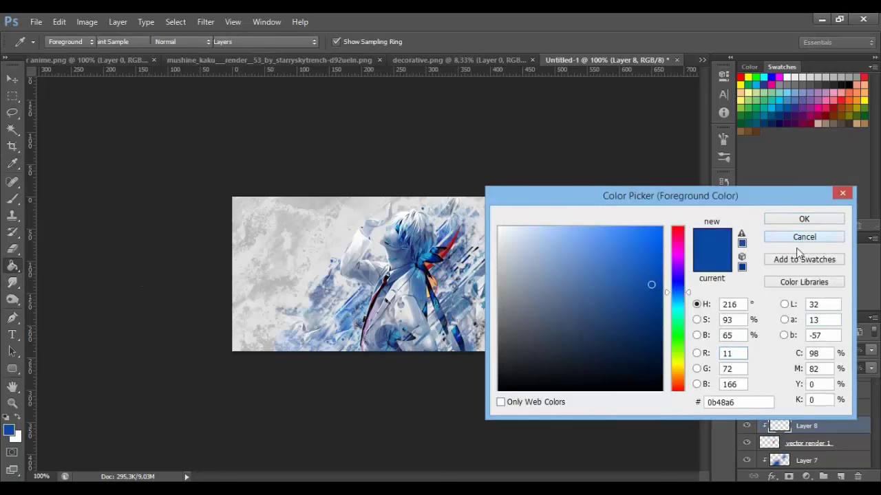
left_click(459, 282)
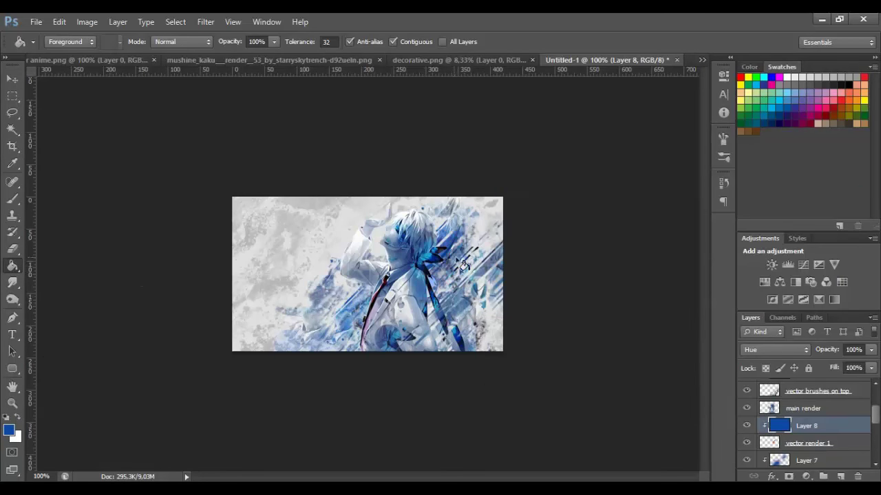
left_click(770, 348)
left_click(769, 348)
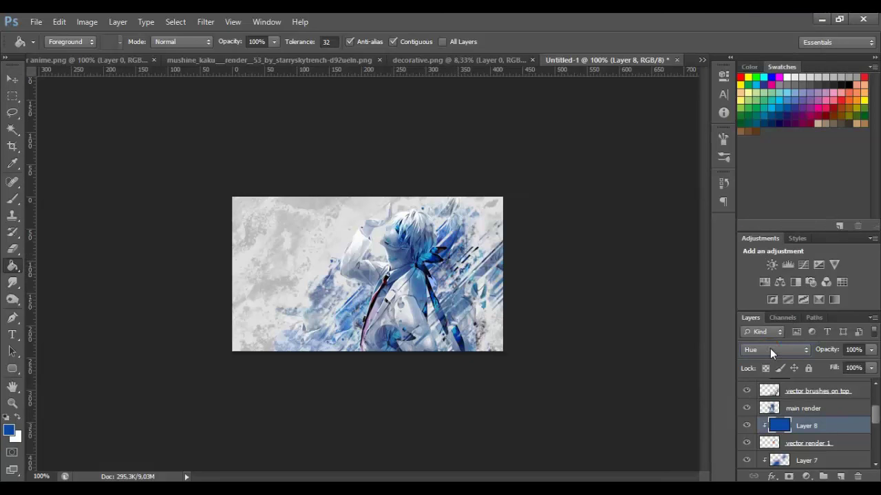
Move the vector render 1 swirl lower behind the character's shoulder, undoing the last small shift
left_click(800, 440)
left_click(12, 78)
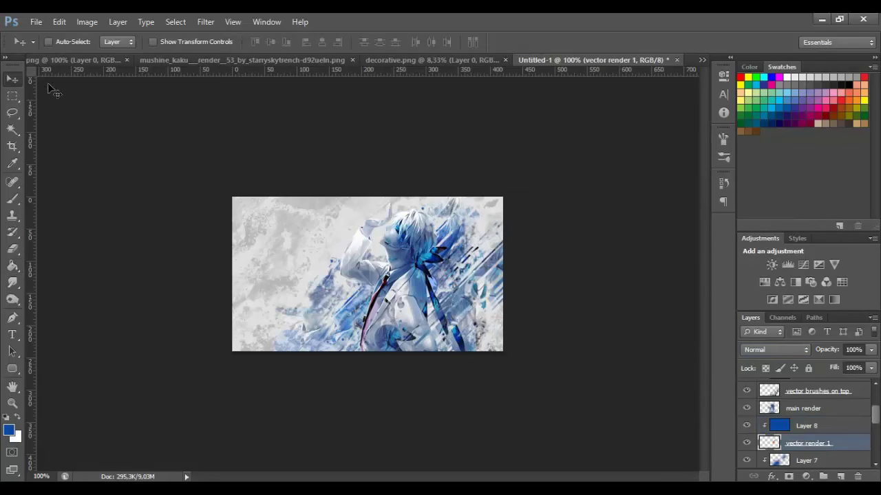
mouse_move(408, 285)
left_mouse_down()
mouse_move(379, 309)
mouse_move(399, 303)
mouse_move(410, 313)
mouse_move(377, 303)
mouse_move(490, 264)
mouse_move(491, 289)
mouse_move(406, 286)
left_mouse_up()
key("ctrl+z")
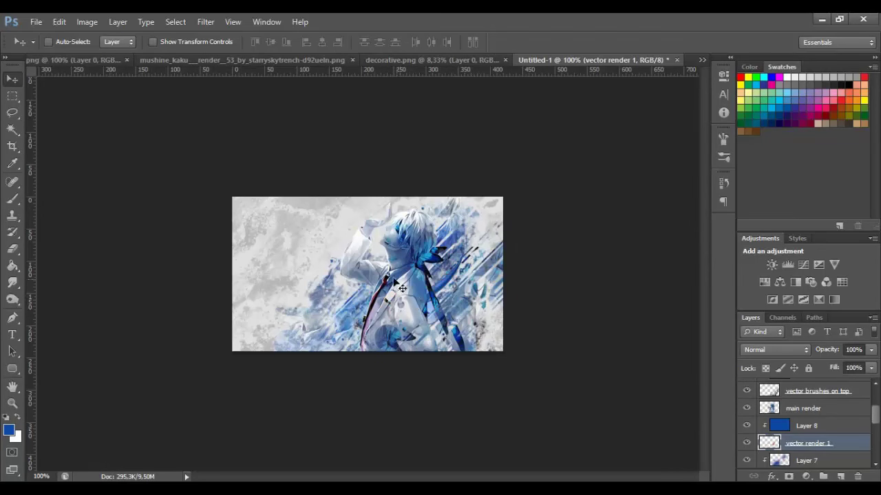
Merge the blue-filled Layer 8 with vector render 1 and check the merged swirl by toggling its visibility
left_click(803, 431)
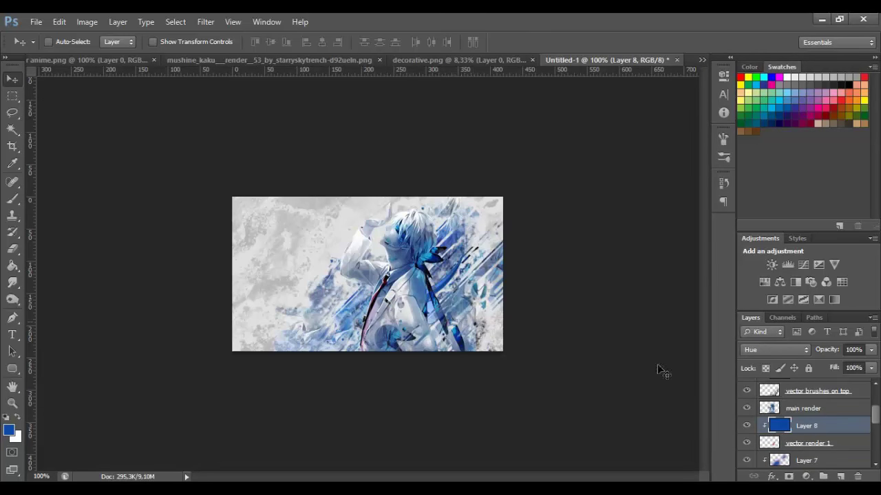
left_click(817, 444, "ctrl")
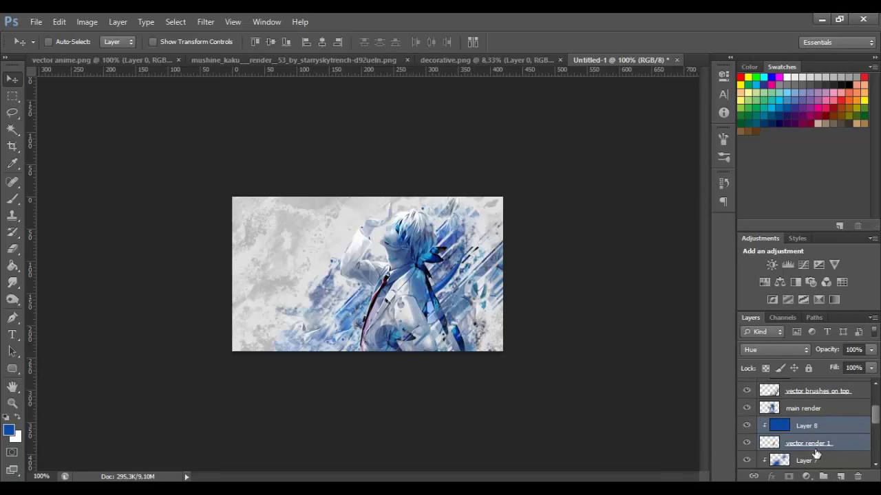
left_click(812, 446, "ctrl")
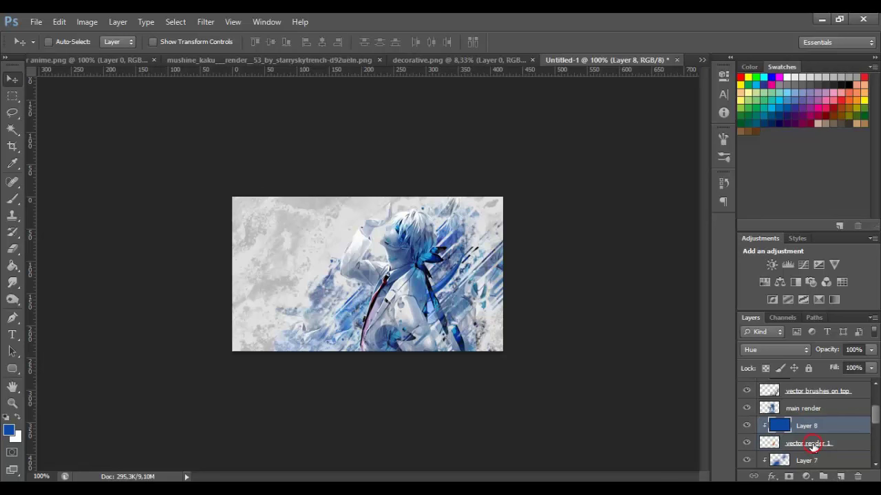
left_click(812, 448, "ctrl")
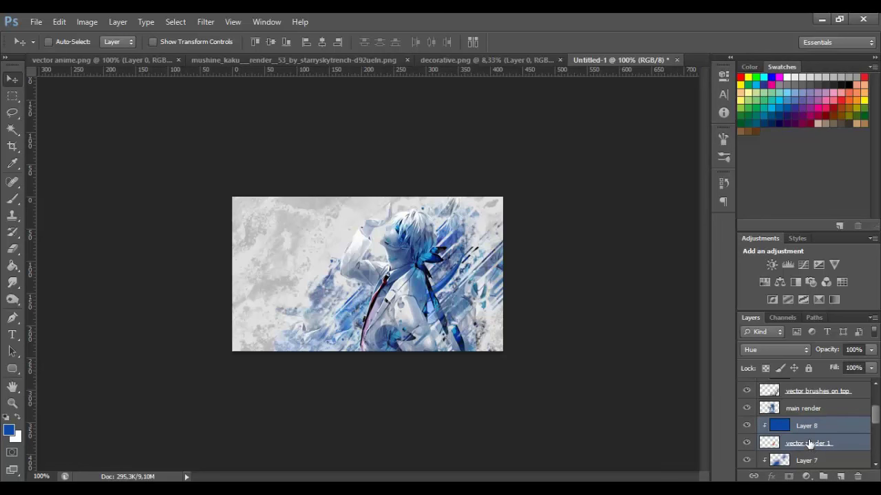
key("ctrl+e")
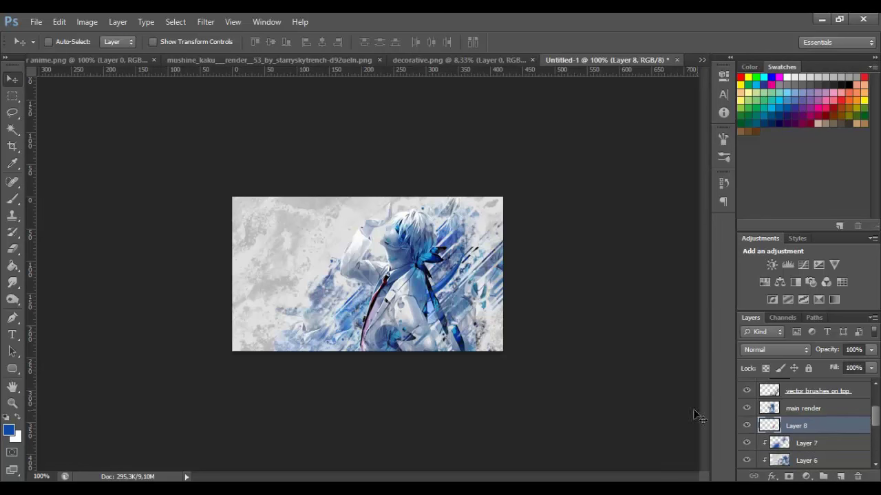
left_click(747, 426)
left_click(747, 426)
Duplicate the merged swirl beside the character's lower coat, and flip the copy horizontally and vertically
left_click_drag(480, 308, 418, 346)
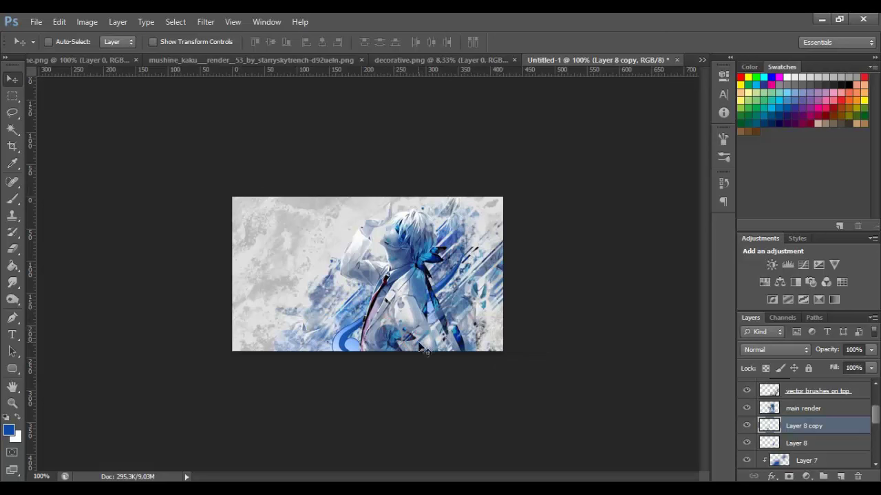
key("ctrl+t")
right_click(353, 305)
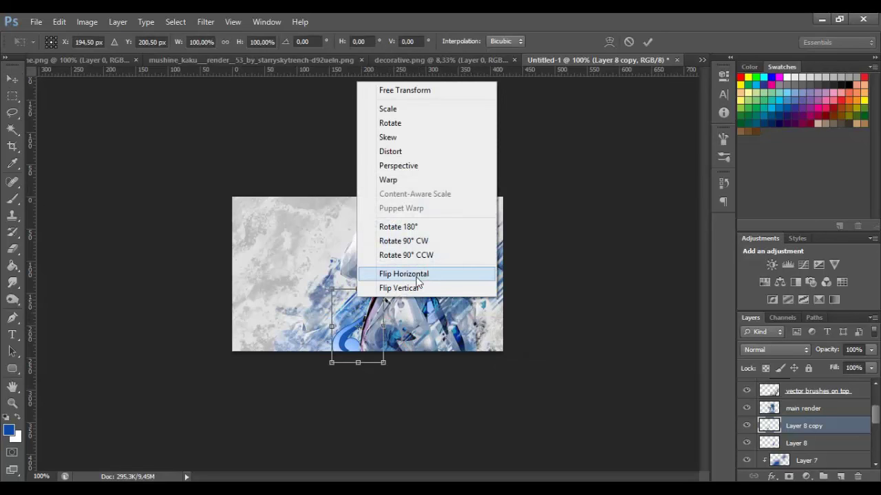
left_click(411, 274)
right_click(387, 314)
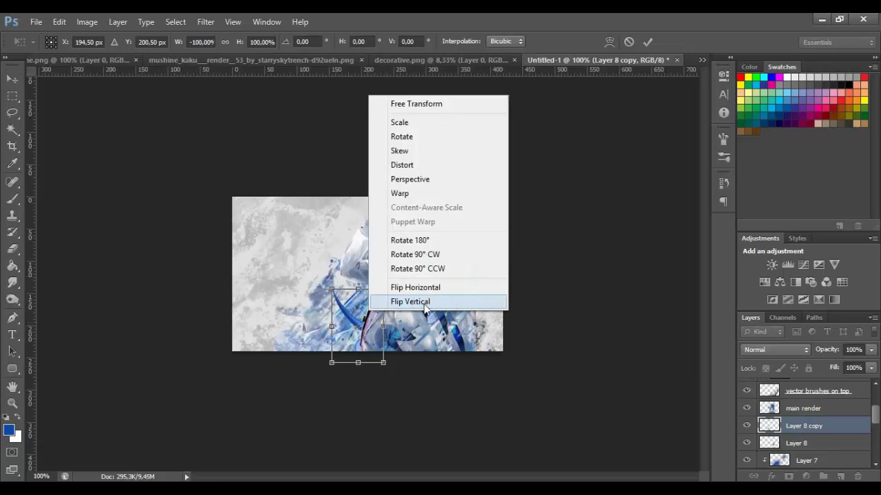
left_click(423, 303)
Shift the swirl copy away from the coat to X 137.50 px and flip it vertically, undoing a trial rotation
left_click_drag(370, 322, 333, 311)
right_click(334, 307)
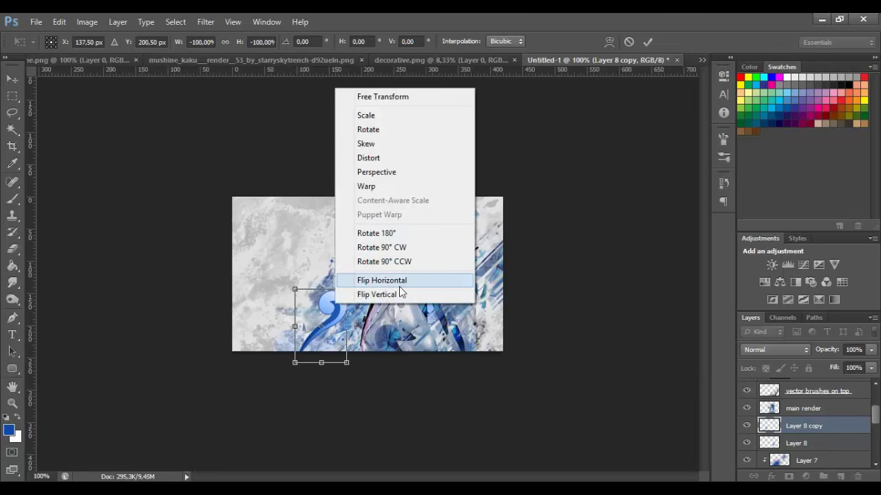
left_click(401, 295)
left_click_drag(357, 276, 399, 362)
key("ctrl+z")
Flip the swirl copy horizontally twice, rotate it so its tail points down and away from the coat, and apply the transform
right_click(326, 311)
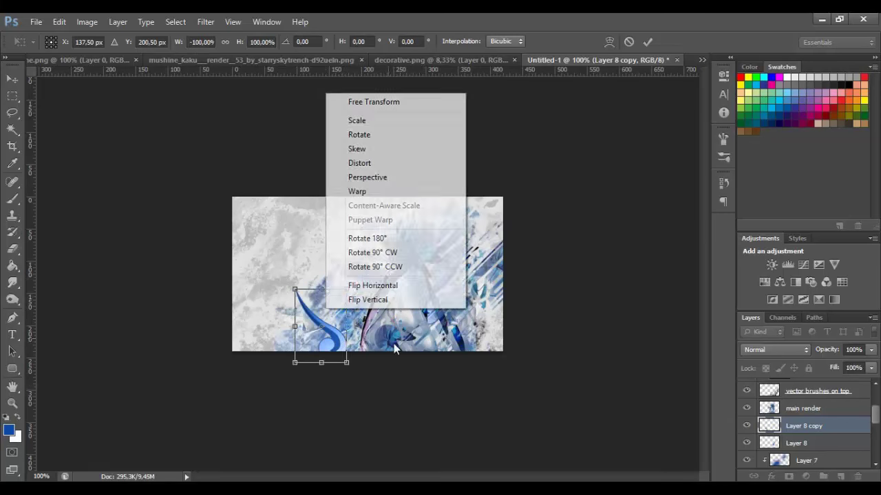
left_click(369, 286)
right_click(340, 311)
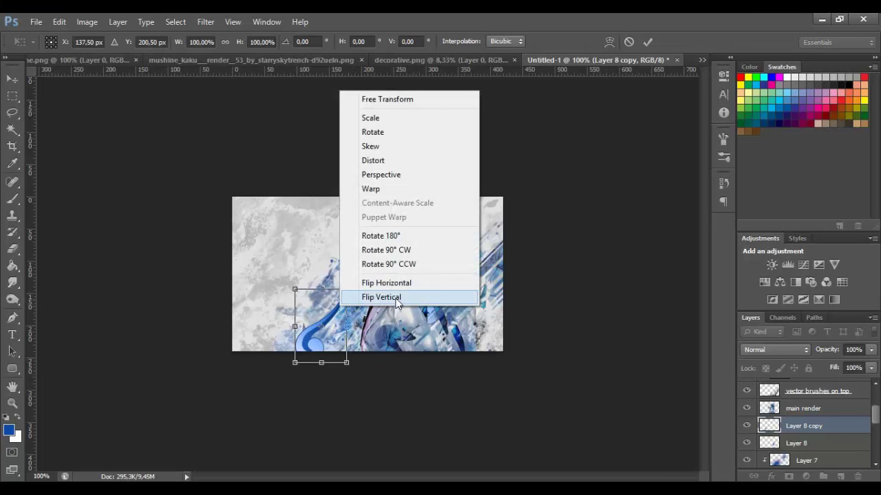
left_click(389, 282)
left_click_drag(390, 362, 354, 192)
key("Return")
Move the swirl copy behind the character's lower coat so that only its tapering tail sticks out
left_click_drag(368, 342, 420, 337)
key("ctrl+t")
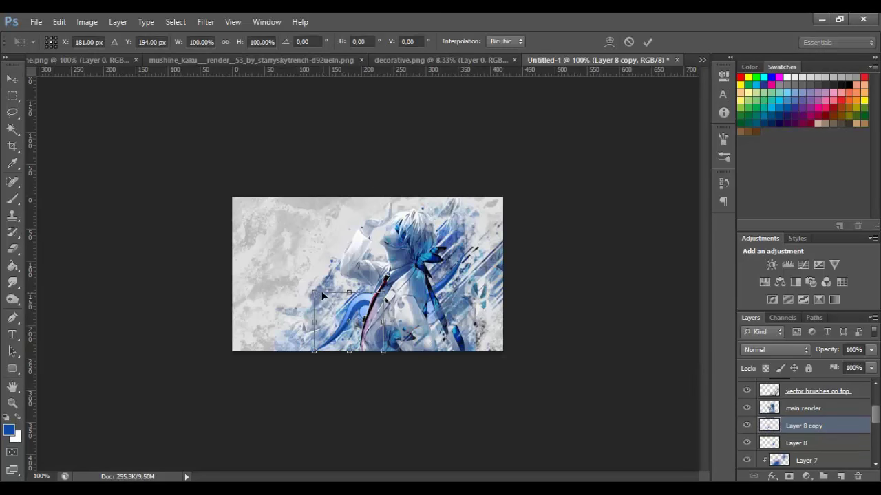
left_click_drag(323, 296, 337, 299)
double_click(388, 332)
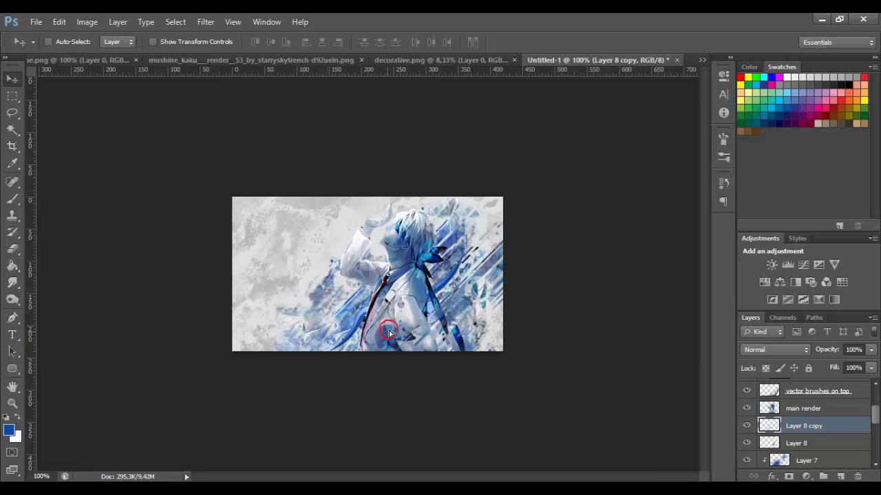
left_click_drag(388, 332, 388, 330)
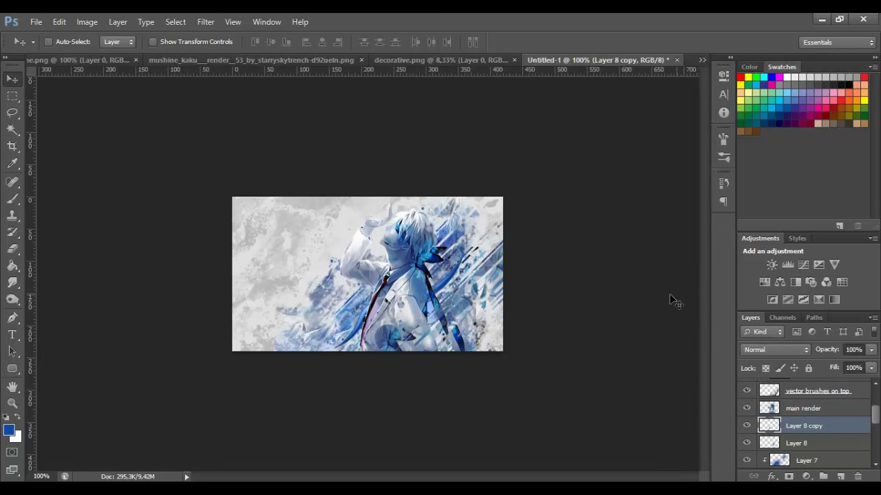
Lasso the fifth blue swirl in the top row of decorative.png and move it into the Untitled-1 document
left_click_drag(451, 349, 405, 364)
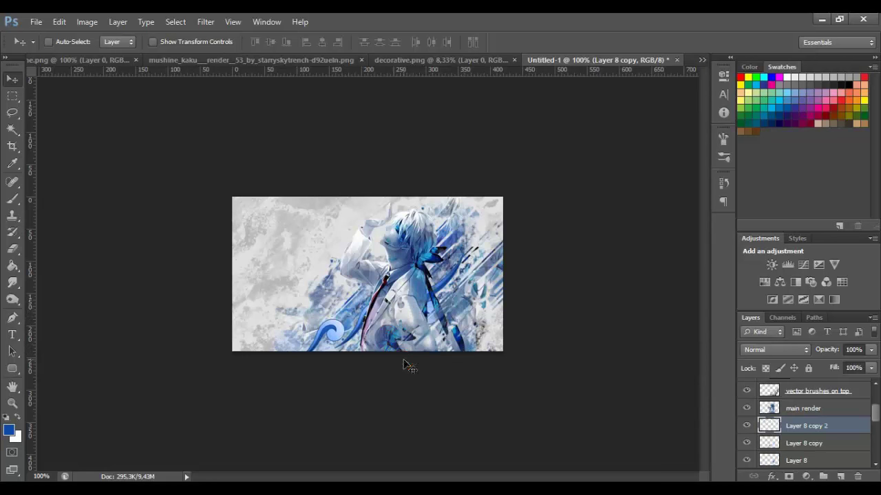
left_click(239, 59)
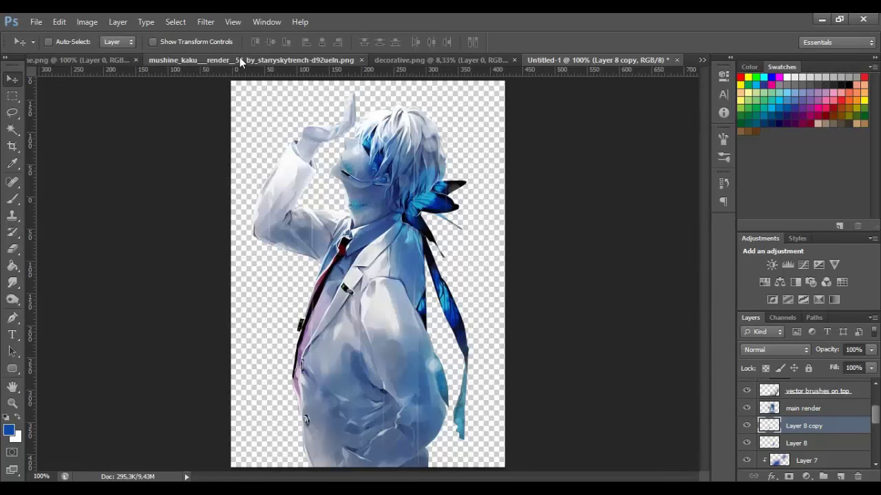
left_click(507, 60)
scroll(314, 194, "up", 3)
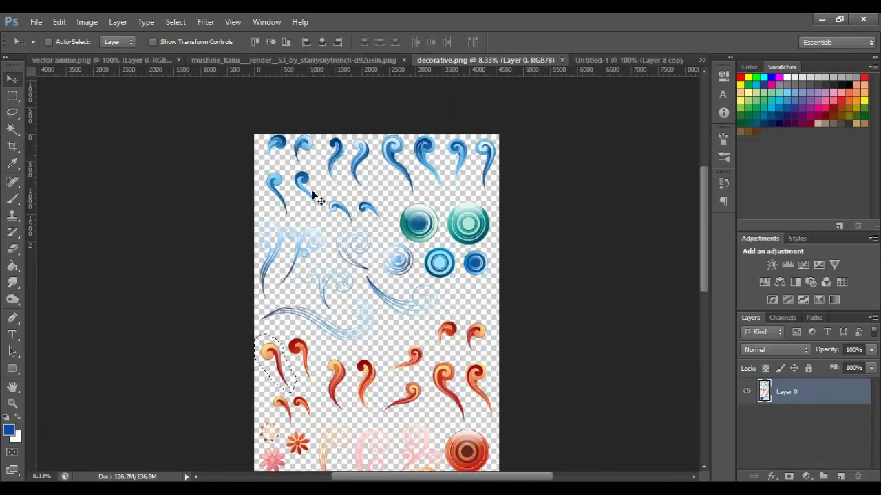
left_click(13, 97)
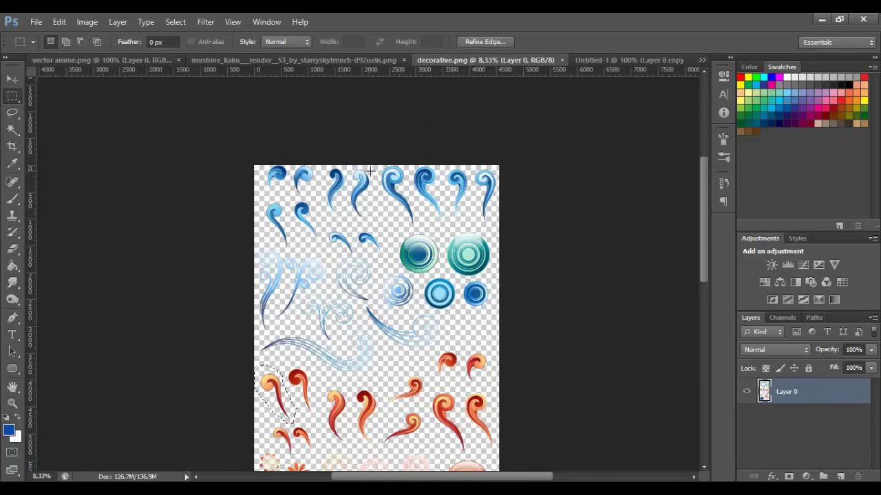
left_click_drag(374, 159, 413, 233)
left_click(406, 210)
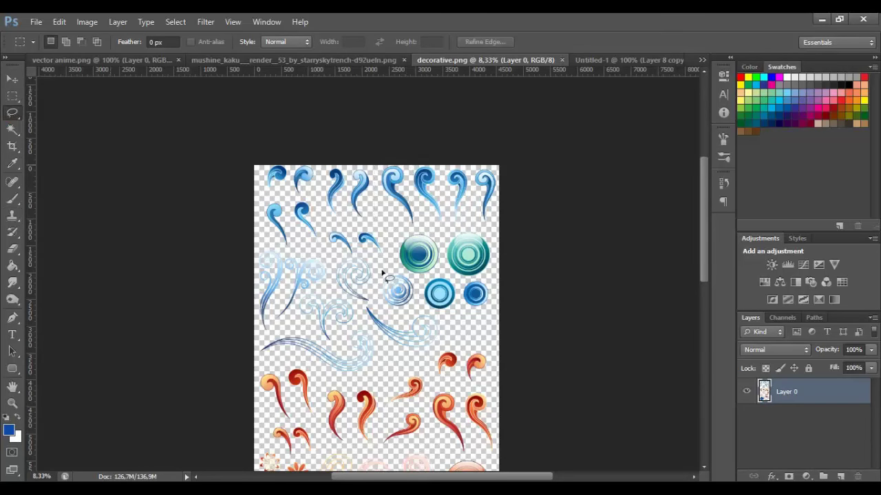
left_click(12, 113)
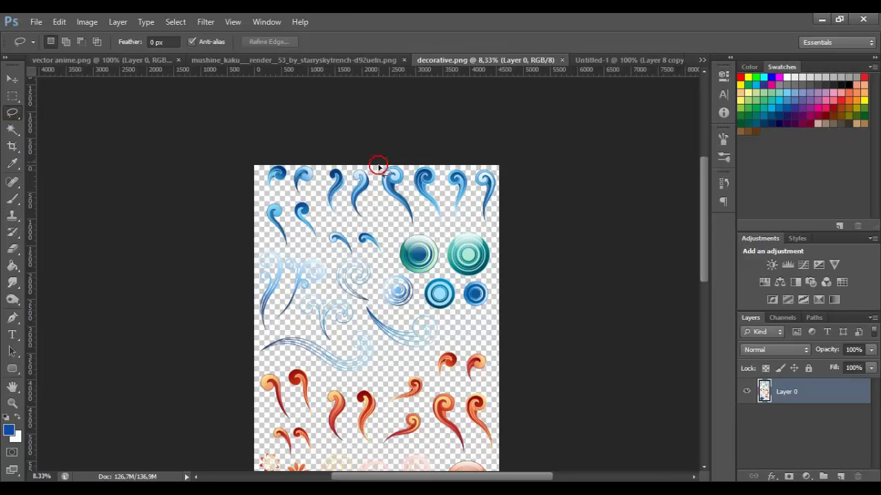
mouse_move(378, 166)
left_mouse_down()
mouse_move(387, 213)
mouse_move(420, 219)
left_mouse_up()
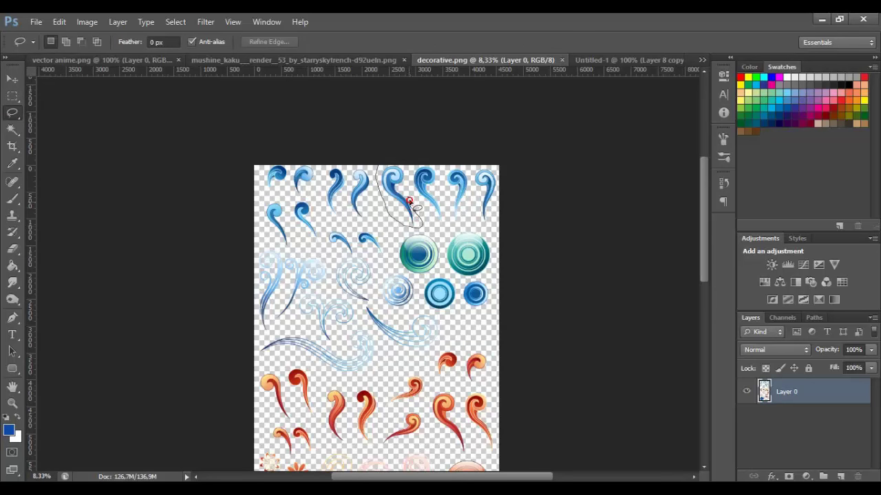
mouse_move(406, 179)
left_mouse_down()
mouse_move(382, 129)
mouse_move(388, 162)
left_mouse_up()
left_click(12, 79)
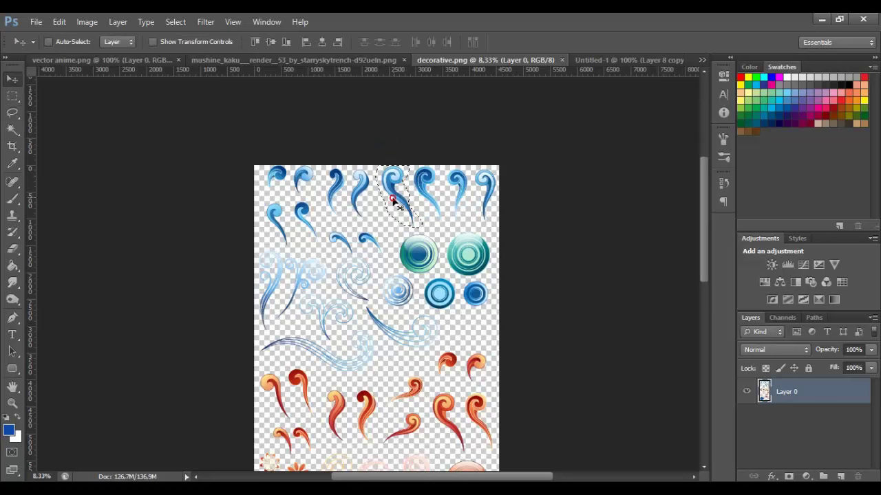
left_click_drag(393, 199, 337, 265)
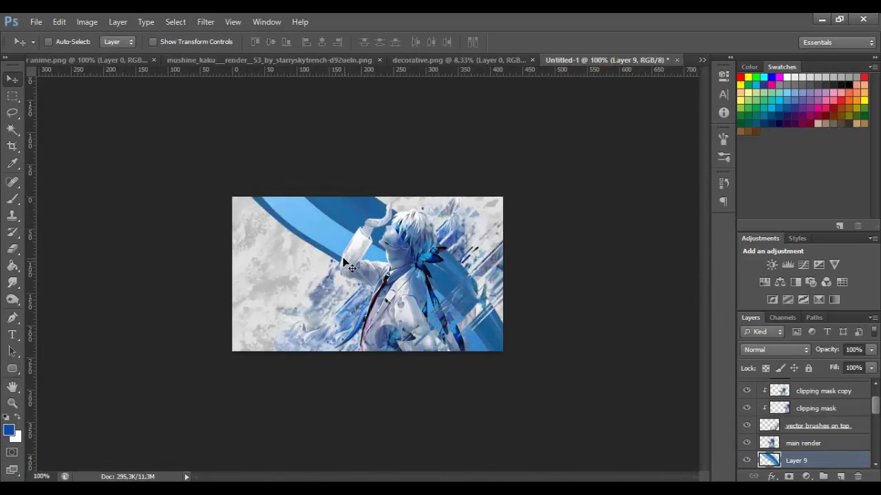
Scale the imported swirl down to about 13.36% and position it beside the figure's tie
key("ctrl+t")
left_click_drag(364, 197, 358, 330)
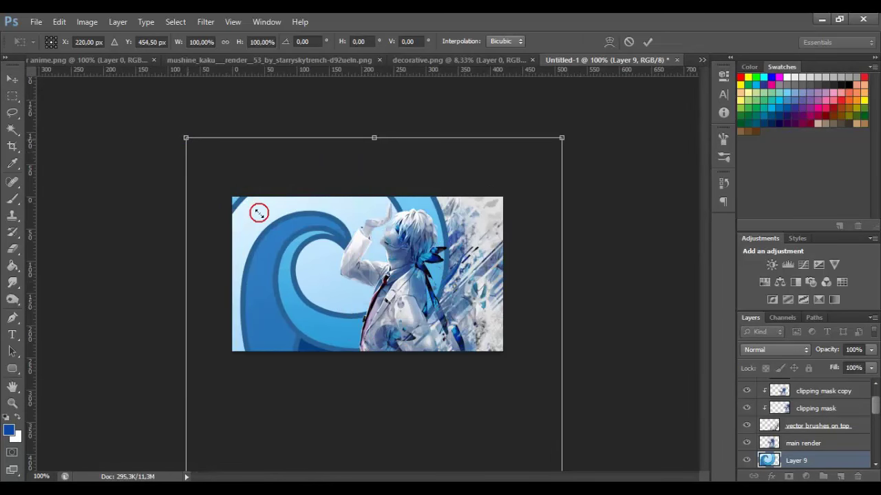
left_click_drag(259, 213, 399, 364)
left_click_drag(424, 434, 320, 183)
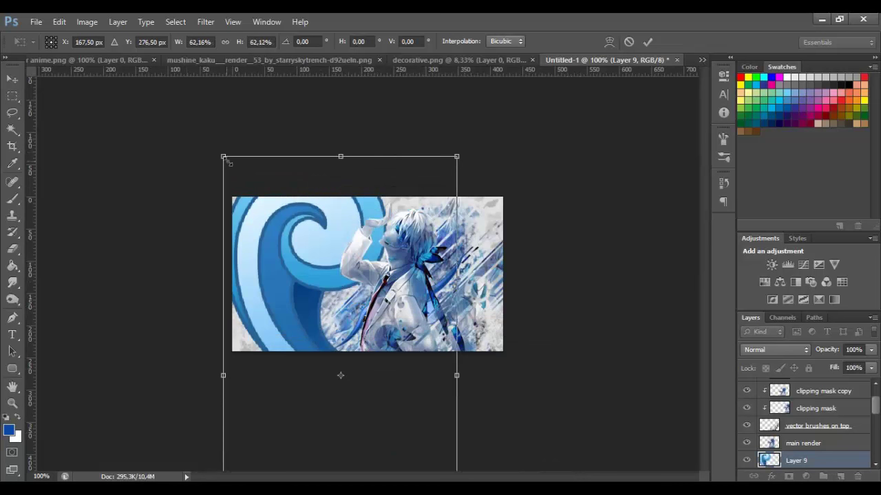
left_click_drag(225, 158, 340, 373)
left_click_drag(409, 399, 353, 242)
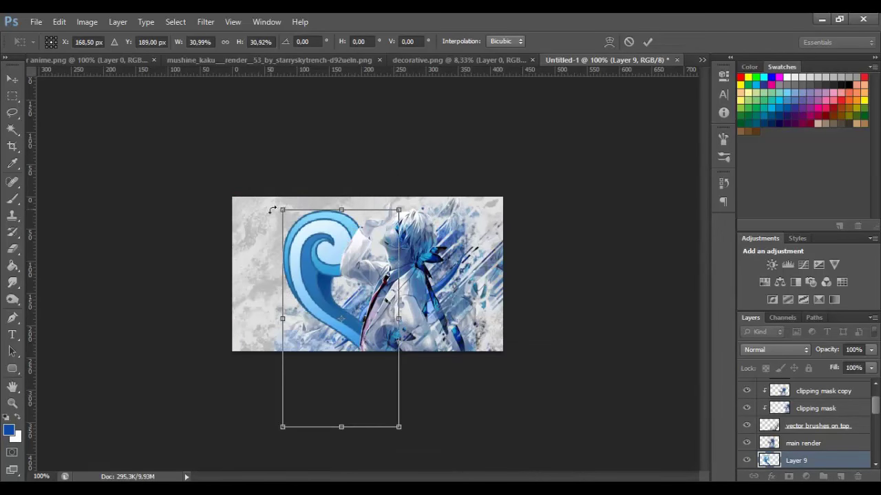
left_click_drag(272, 210, 348, 330)
left_click_drag(417, 306, 386, 255)
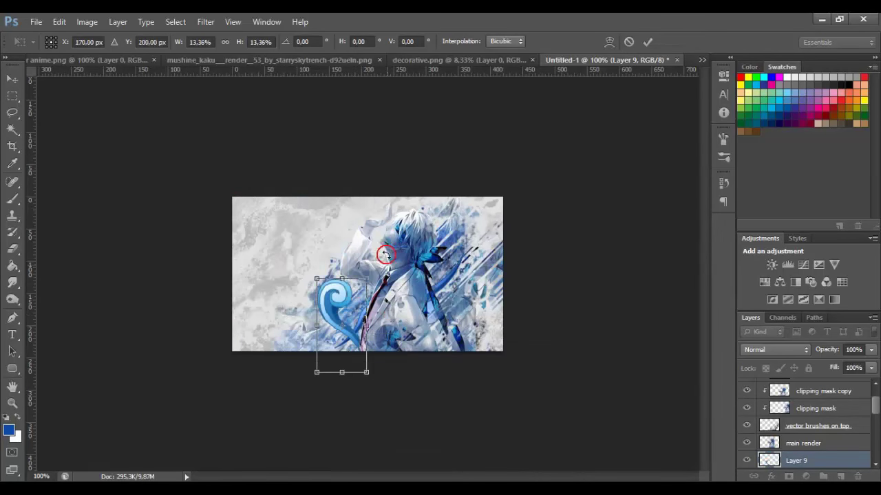
Rotate the swirl about -117° so its curl sits at the lower end, and apply the transform
left_click_drag(303, 380, 456, 348)
left_click_drag(384, 326, 389, 301)
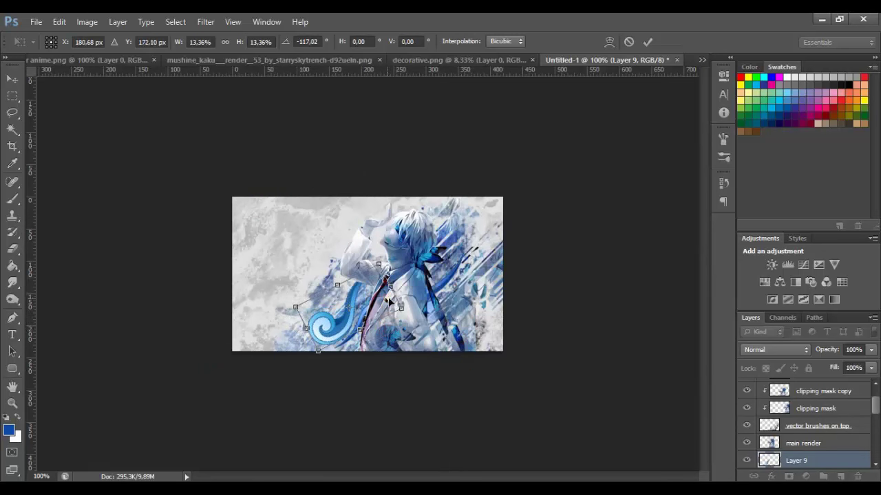
key("Return")
Duplicate the swirl to the canvas's bottom-right corner and scale the copy to about 66%
left_click_drag(371, 259, 492, 336)
left_click_drag(493, 336, 501, 341)
key("ctrl+t")
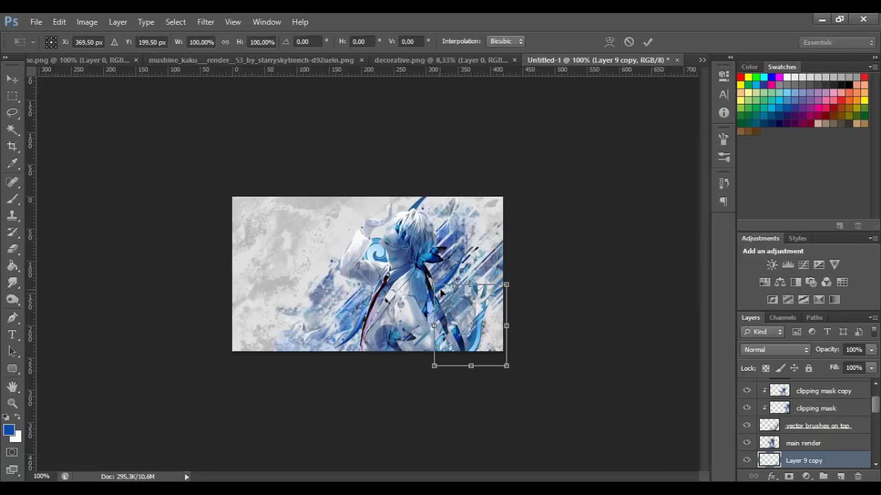
left_click_drag(435, 285, 458, 303)
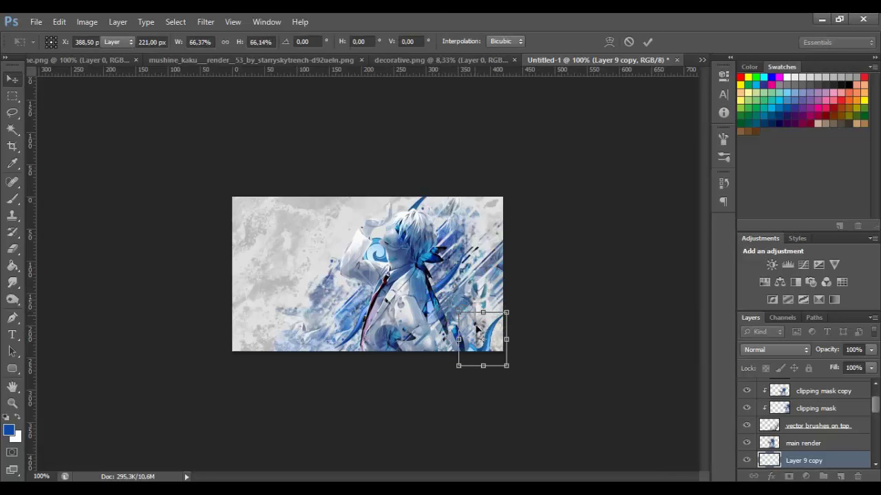
double_click(475, 339)
left_click_drag(475, 339, 493, 351)
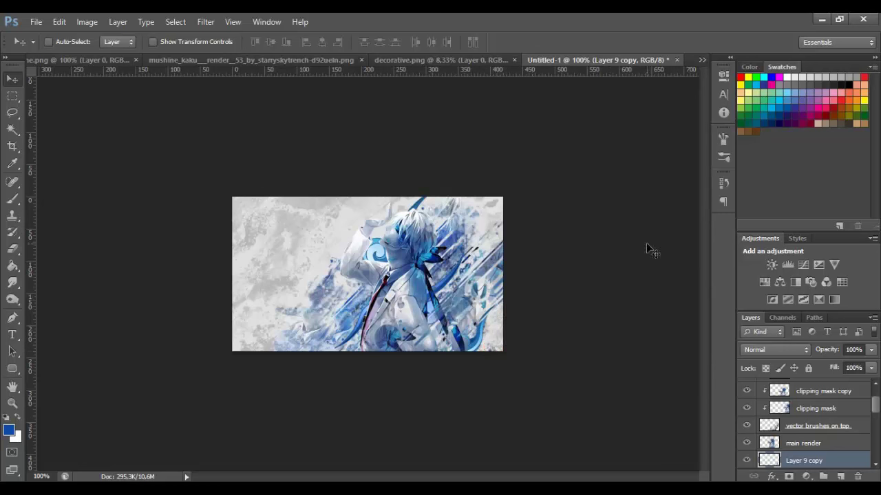
Shrink the original Layer 9 swirl and reposition it behind the figure's head and raised arm
scroll(819, 447, "down", 2)
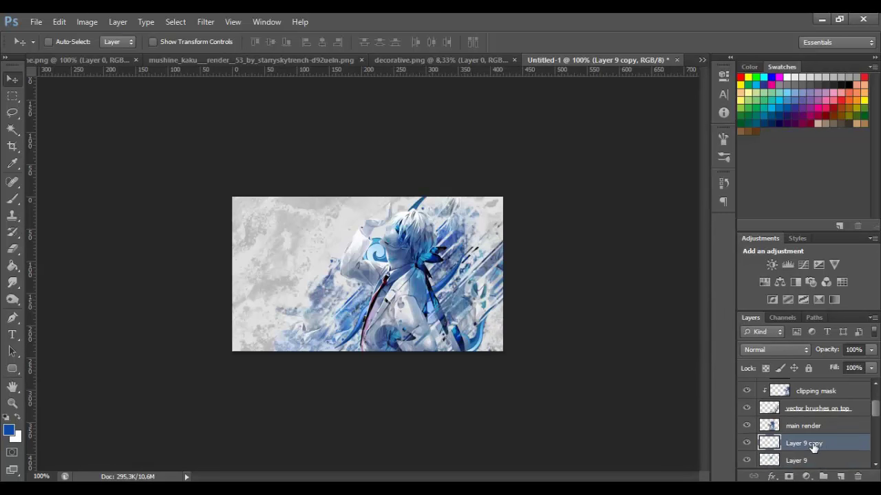
left_click(802, 444)
left_click(746, 445)
left_click(746, 445)
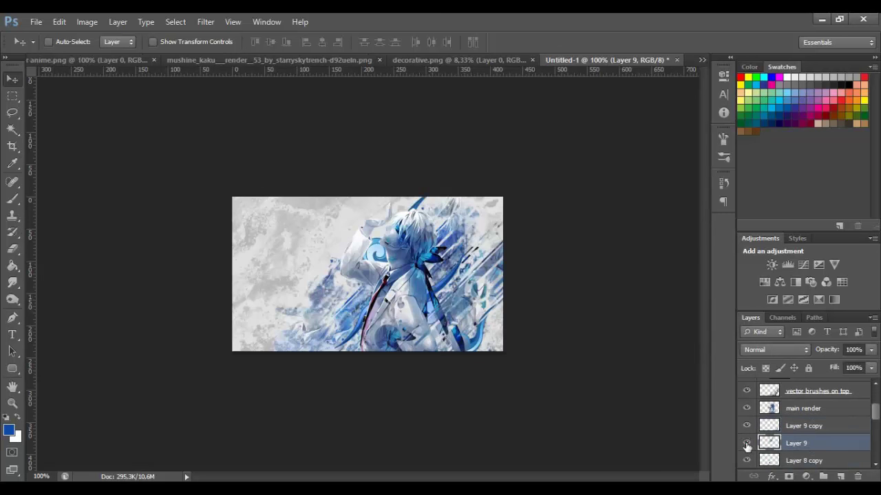
key("ctrl+t")
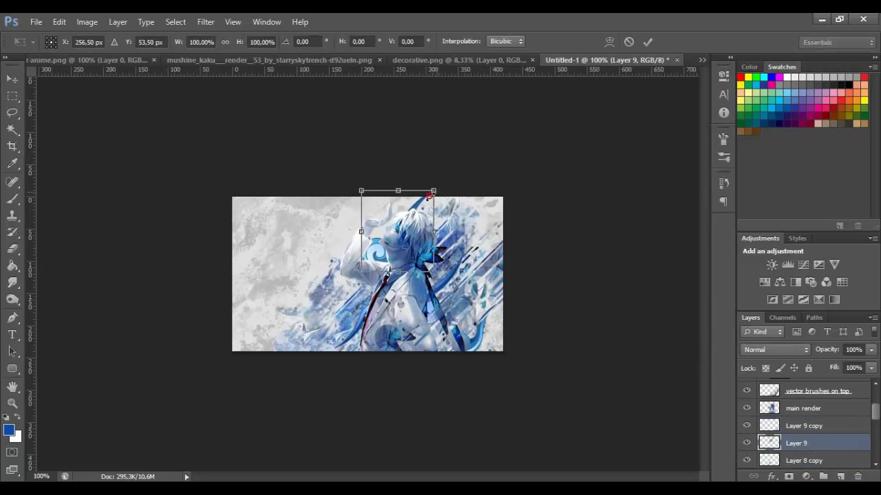
left_click_drag(430, 196, 413, 214)
left_click_drag(404, 252, 403, 233)
key("Return")
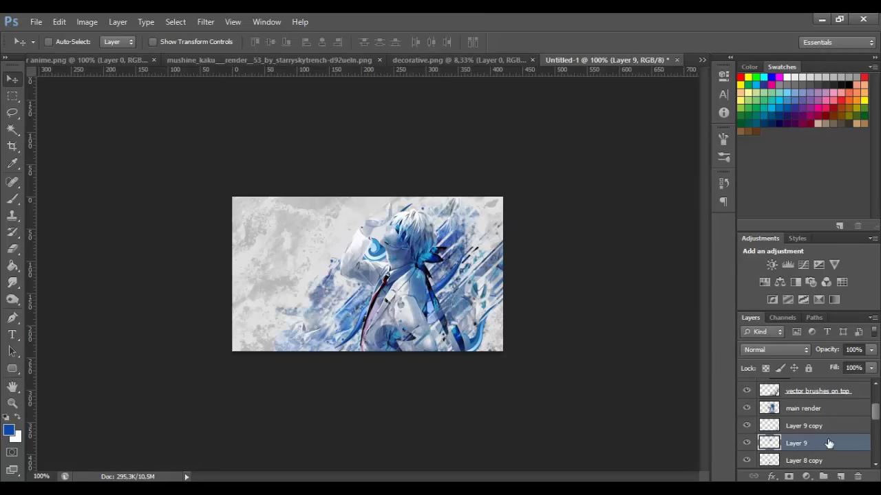
left_click_drag(816, 448, 832, 461)
scroll(798, 433, "down", 2)
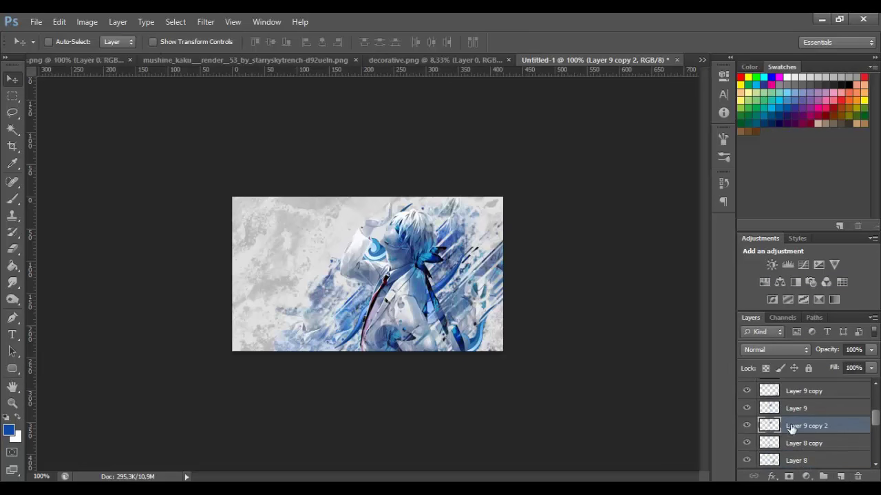
left_click(748, 426)
left_click(748, 425)
left_click(748, 426)
left_click(748, 426)
key("ctrl+z")
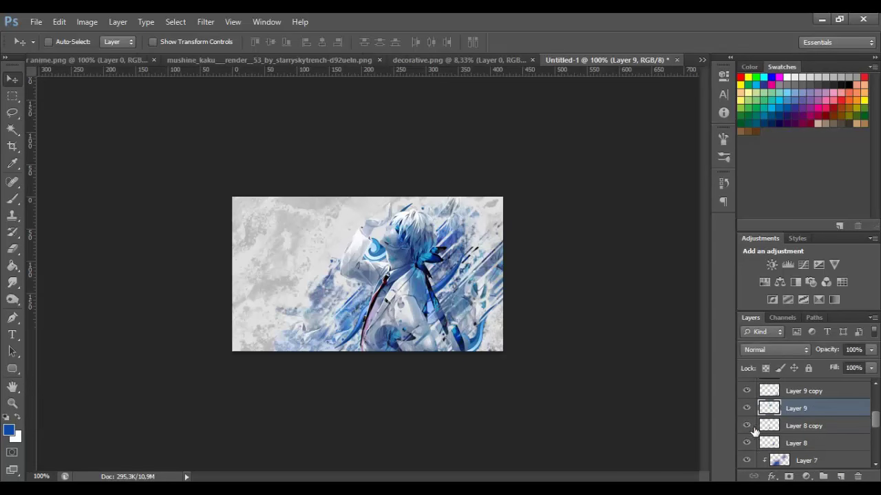
Duplicate the Layer 9 swirl above clipping mask copy 3 and move the copy over the lower back of the figure's jacket
left_click(747, 409)
left_click(747, 410)
left_click_drag(808, 412, 826, 387)
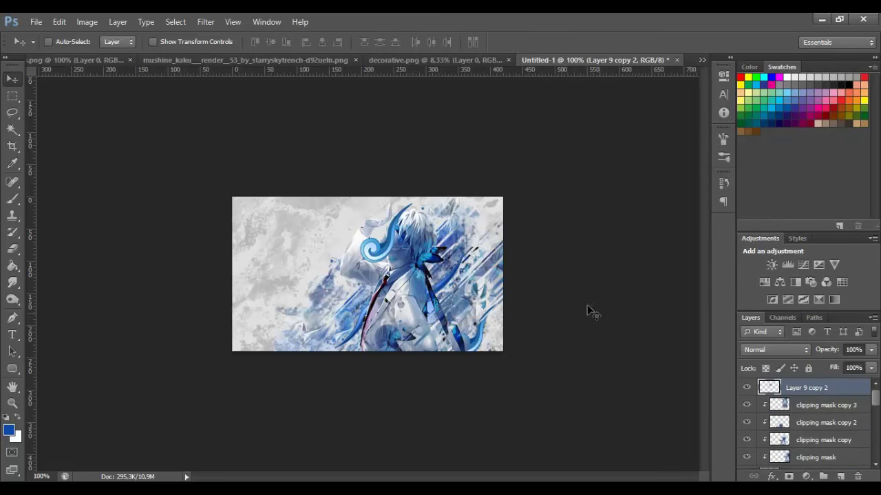
left_click_drag(462, 265, 470, 332)
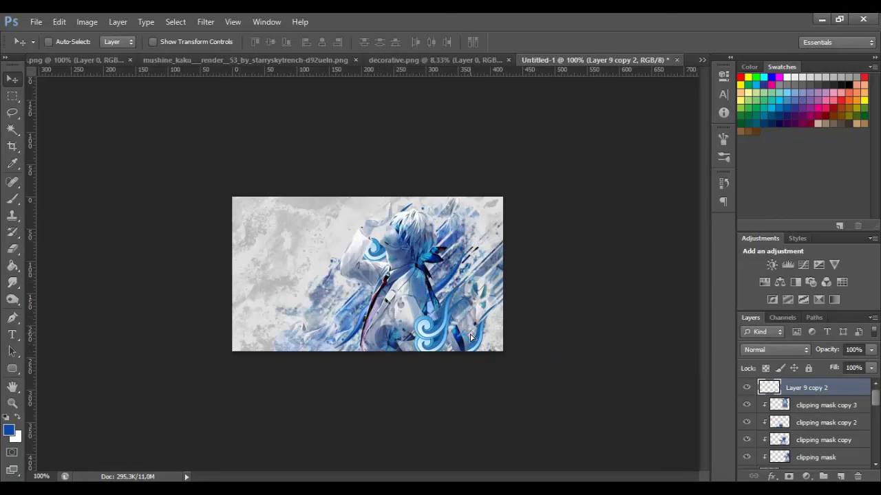
Lasso a dark-headed blue swirl in decorative.png, bring it into Untitled-1, and fit it over the figure's jacket
left_click(430, 59)
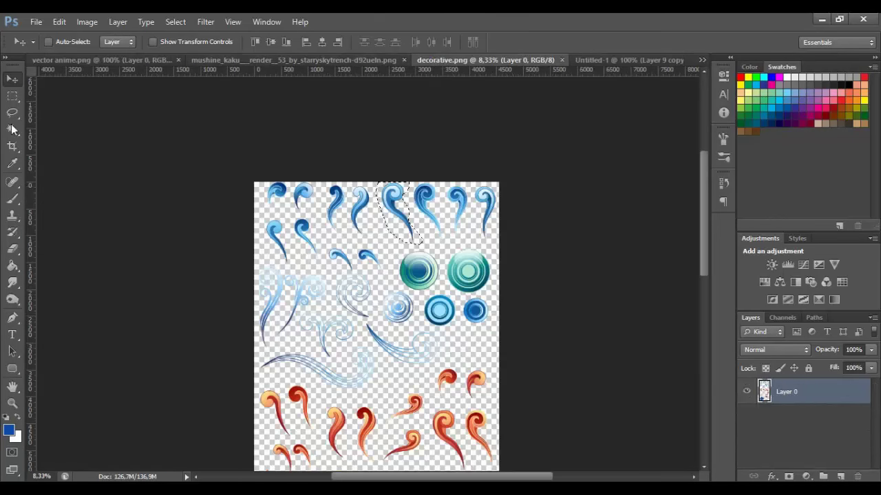
left_click(11, 95)
key("ctrl+d")
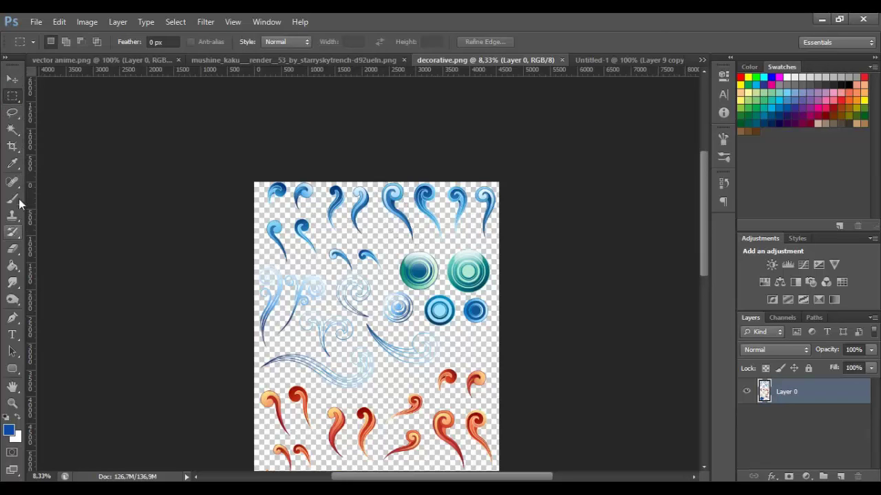
left_click(12, 112)
mouse_move(288, 224)
left_mouse_down()
mouse_move(323, 263)
mouse_move(312, 222)
mouse_move(296, 213)
mouse_move(307, 239)
mouse_move(646, 65)
mouse_move(533, 383)
mouse_move(359, 252)
mouse_move(423, 178)
mouse_move(267, 292)
mouse_move(373, 274)
mouse_move(475, 316)
mouse_move(487, 301)
mouse_move(400, 342)
mouse_move(395, 376)
mouse_move(369, 374)
mouse_move(356, 368)
mouse_move(401, 335)
mouse_move(397, 346)
mouse_move(477, 312)
mouse_move(488, 272)
mouse_move(473, 270)
mouse_move(481, 327)
mouse_move(451, 319)
mouse_move(396, 328)
mouse_move(405, 338)
mouse_move(470, 311)
left_mouse_up()
key("v")
key("ctrl+t")
key("Return")
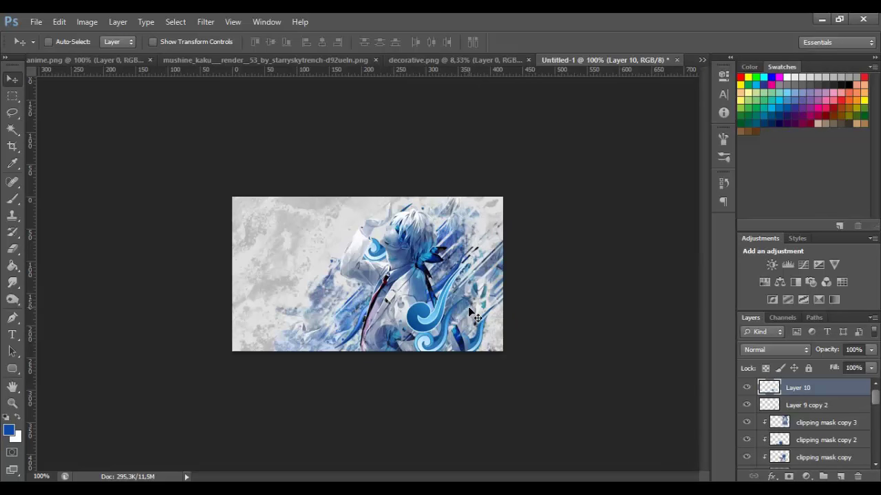
Shrink the dark-headed swirl beside the other one at the canvas's bottom edge and put its layer below Layer 9 copy 2
key("ctrl+t")
left_click_drag(404, 261, 459, 330)
key("Return")
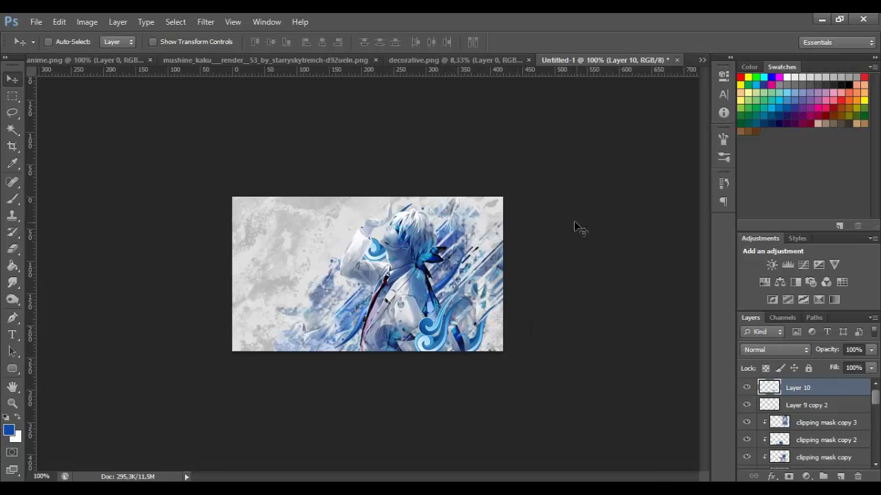
left_click_drag(377, 313, 450, 337)
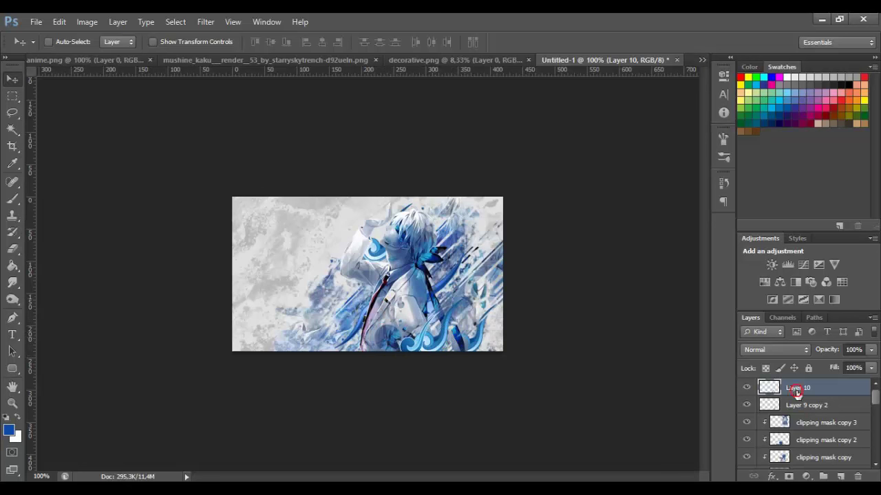
left_click_drag(796, 391, 806, 412)
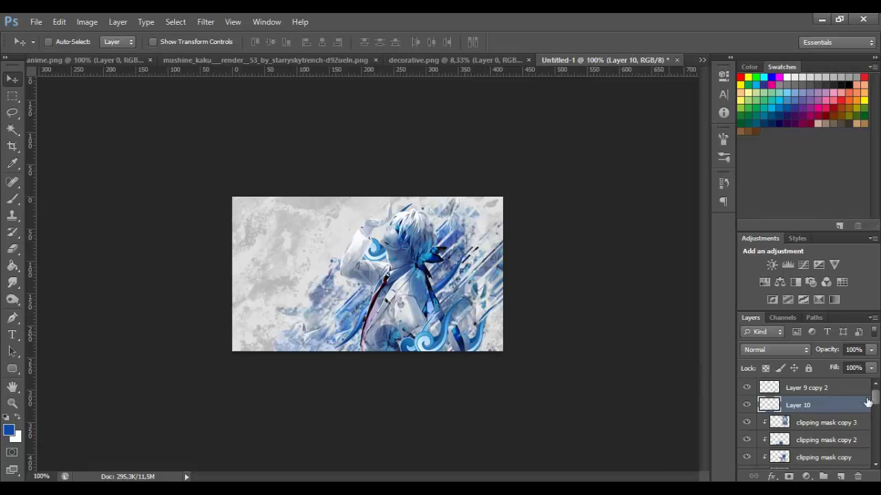
Add a new empty layer above Layer 9 copy 2
left_click(806, 389)
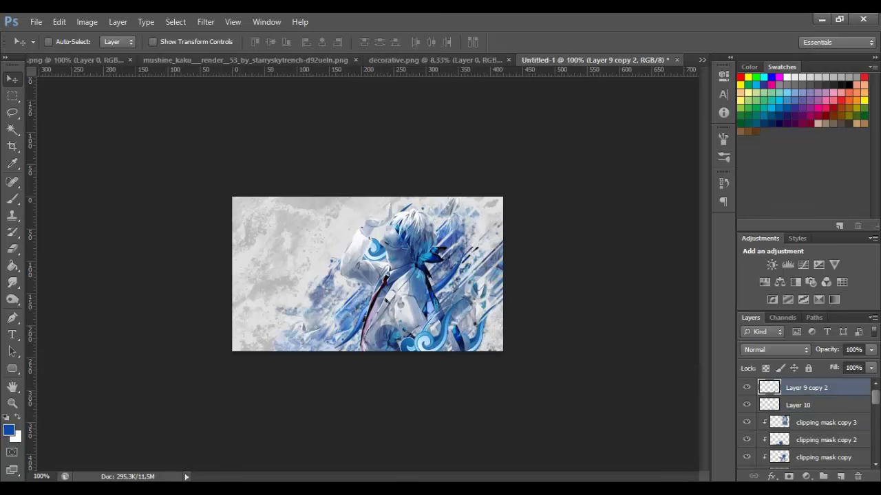
left_click(840, 476)
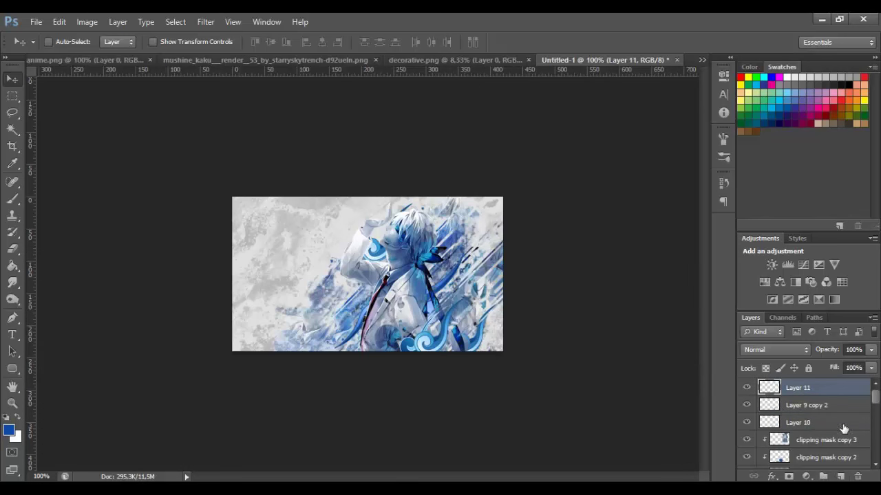
scroll(826, 419, "down", 3)
scroll(807, 421, "up", 3)
Shade the upper-left area of the canvas on the new layer with a soft black 400 px brush dab
left_click(13, 199)
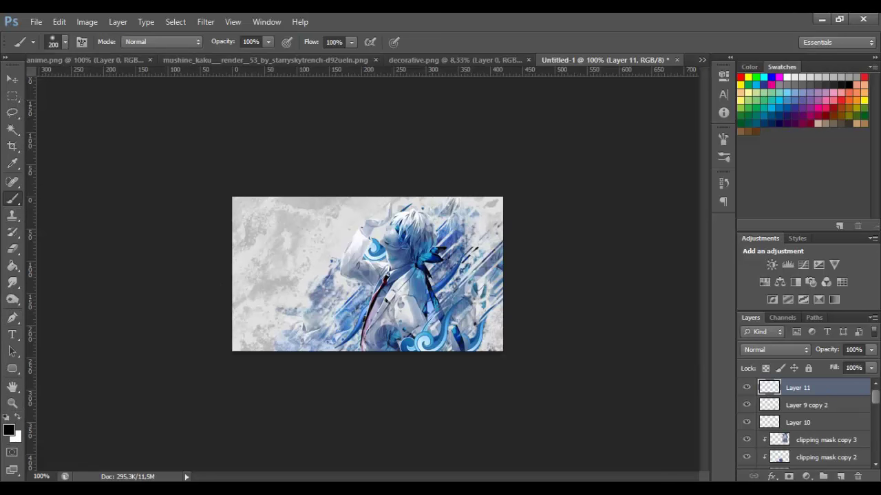
left_click(63, 39)
left_click(63, 40)
left_click(288, 141)
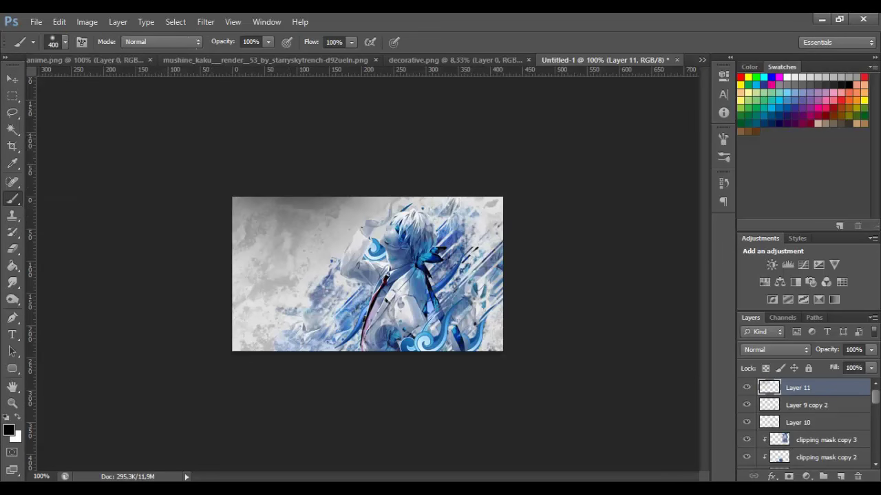
Darken the left, right and lower edges of the canvas on Layer 11 with soft black 400 px brush dabs
left_click(189, 209)
left_click(186, 371)
left_click(187, 151)
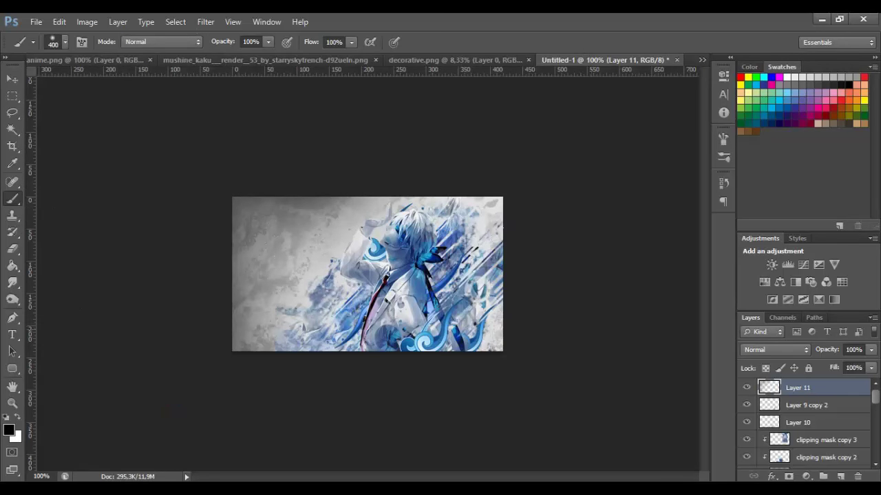
left_click(550, 320)
left_click(548, 293)
left_click(537, 372)
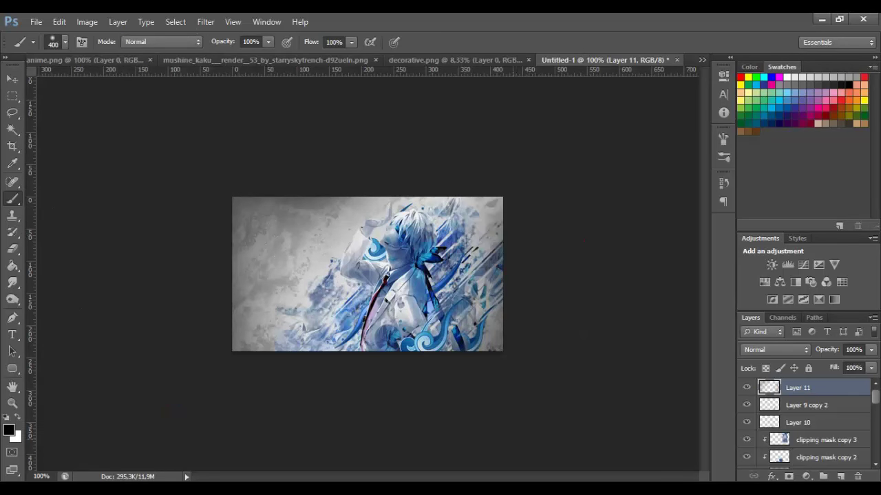
left_click(285, 393)
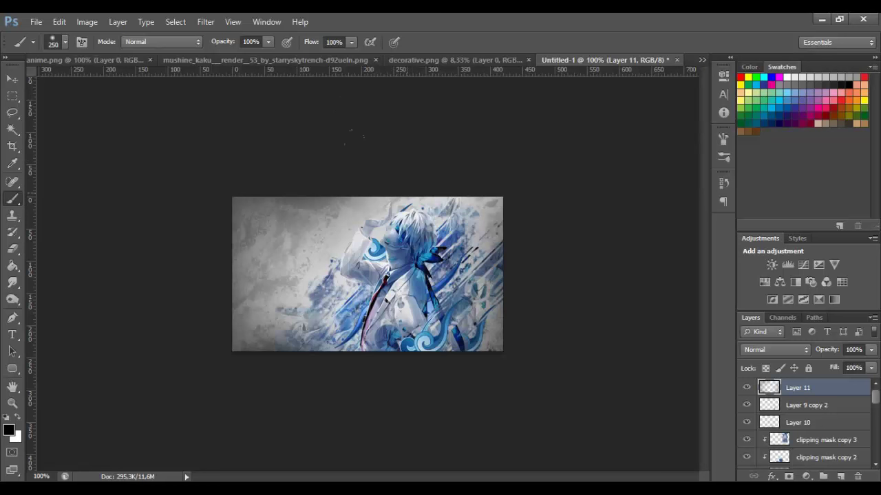
Darken the canvas's upper-right corner on Layer 11 with a soft black 250 px brush dab
left_click(12, 78)
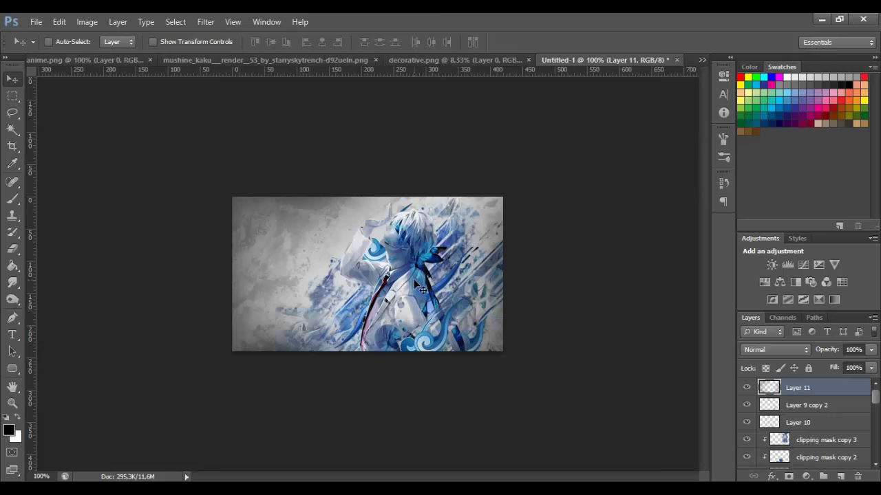
key("b")
left_click(13, 198)
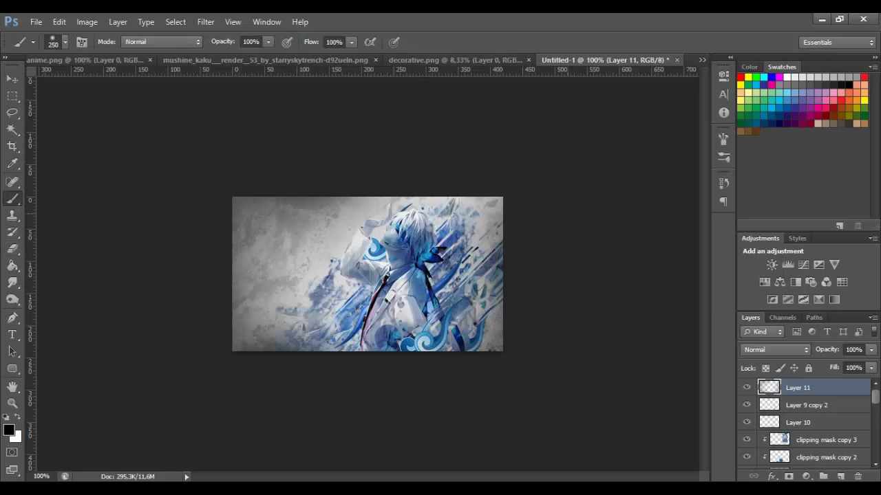
left_click(548, 214)
key("ctrl+z")
key("ctrl+z")
Lighten the upper edge beside the figure's head with a soft white 250 px dab, comparing the image with and without it
left_click(17, 421)
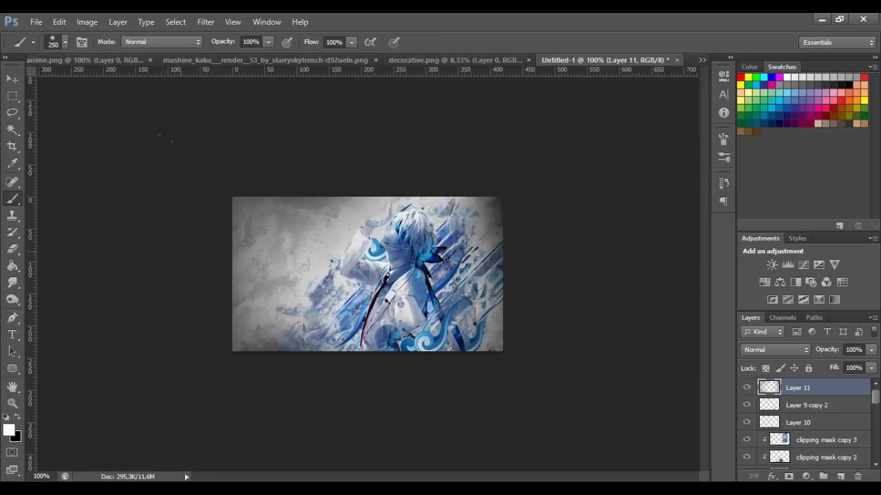
left_click(372, 168)
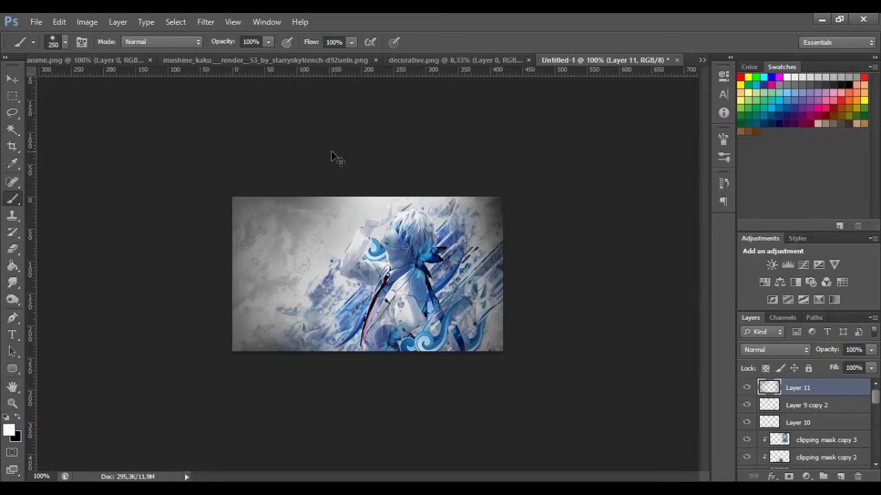
key("ctrl+z")
key("ctrl+z")
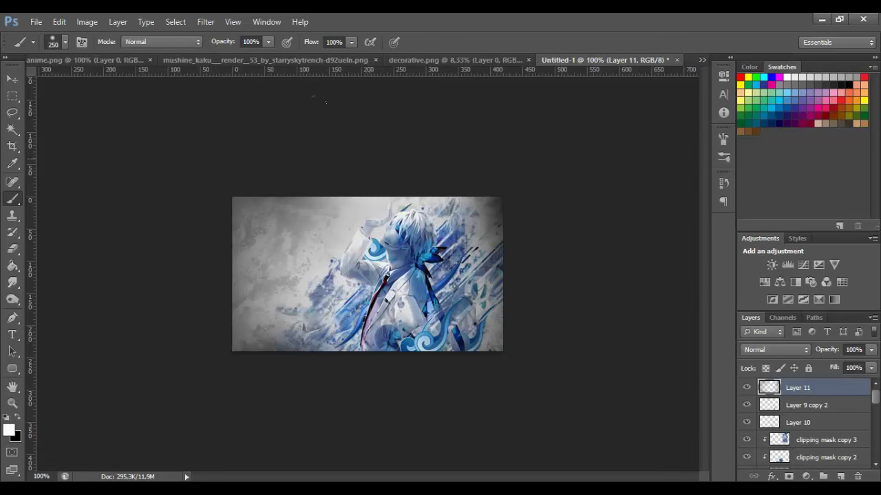
key("ctrl+z")
key("ctrl+z")
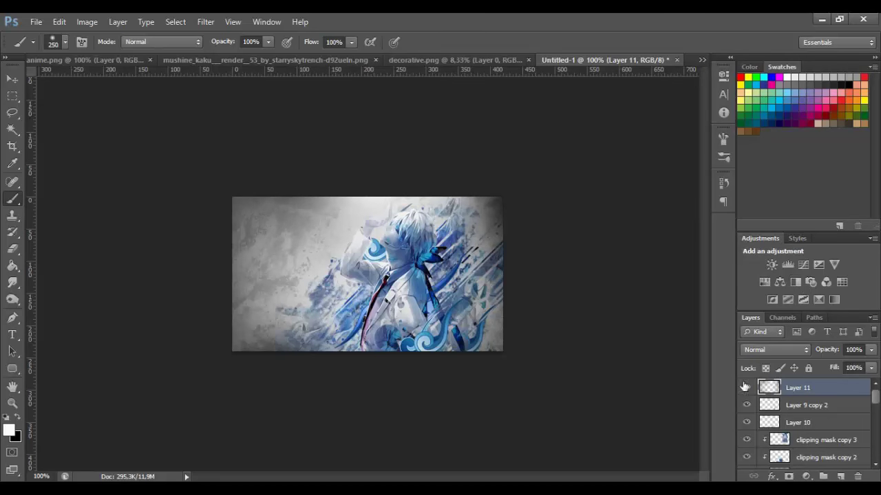
Set Layer 11's blend mode to Soft Light and toggle its visibility to compare the effect
left_click(768, 351)
left_click(757, 184)
left_click(747, 388)
left_click(747, 389)
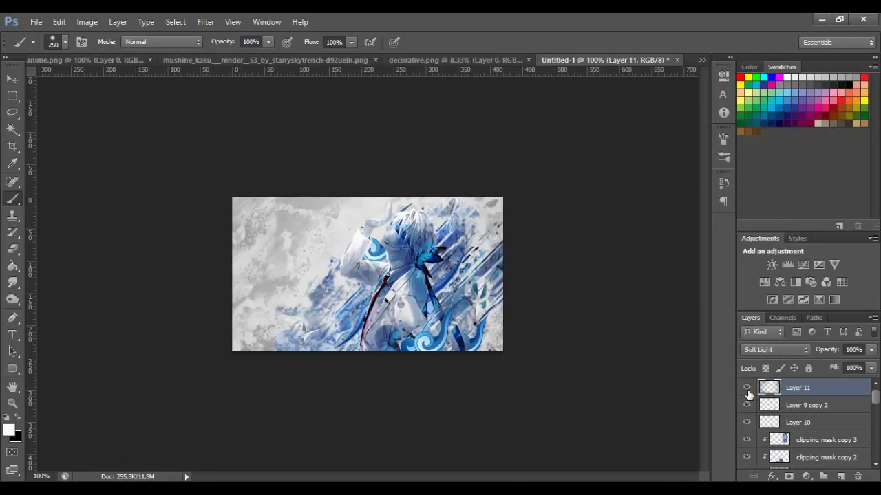
Compare the Overlay, Normal and Soft Light blend modes on Layer 11, ending on Soft Light
left_click(756, 349)
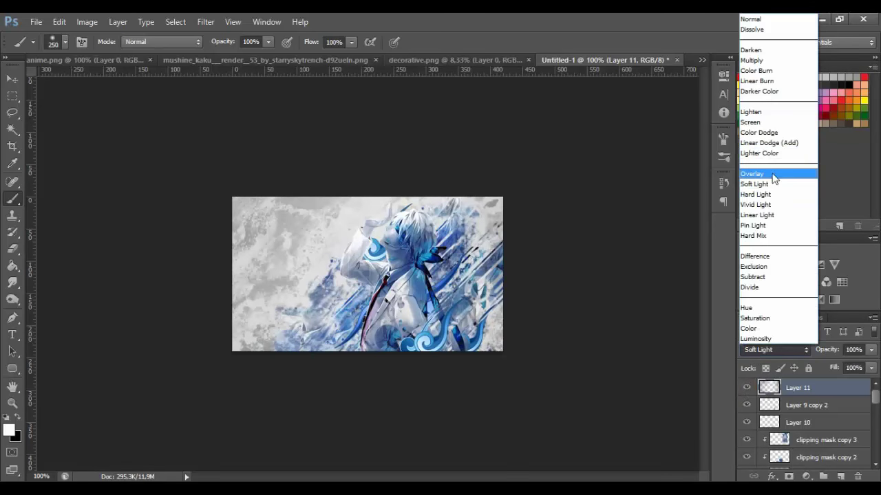
left_click(773, 178)
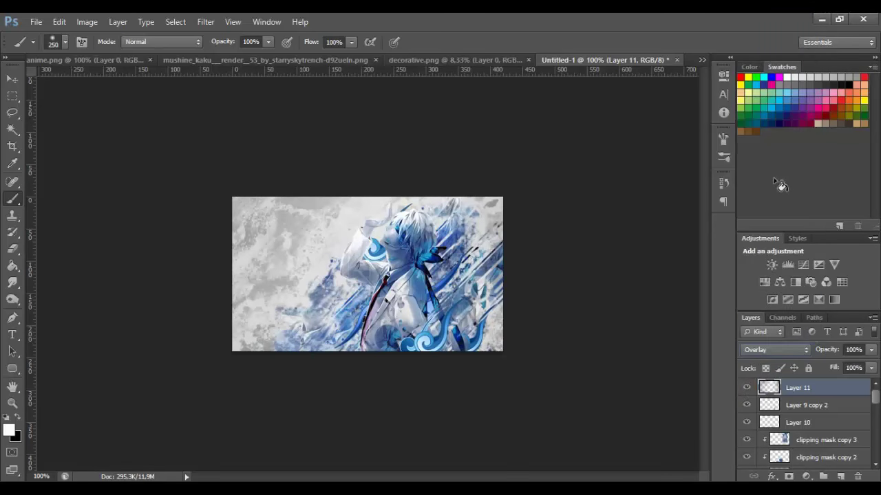
left_click(755, 351)
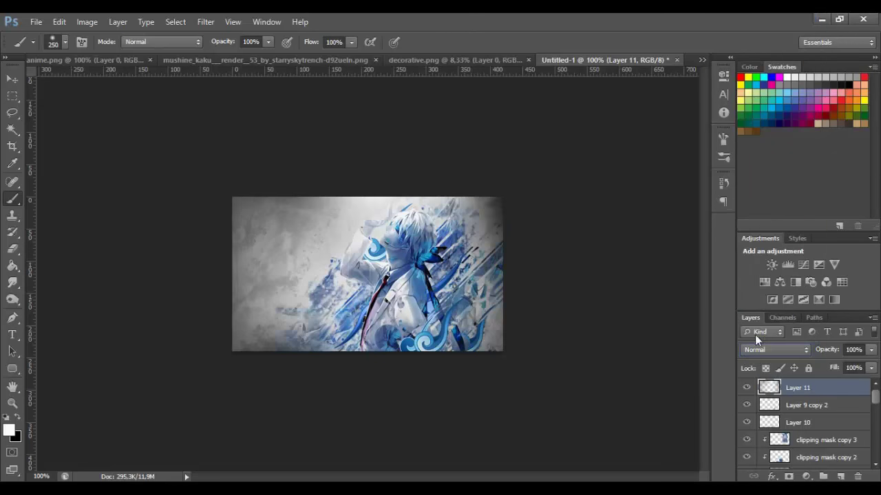
left_click(763, 350)
left_click(760, 181)
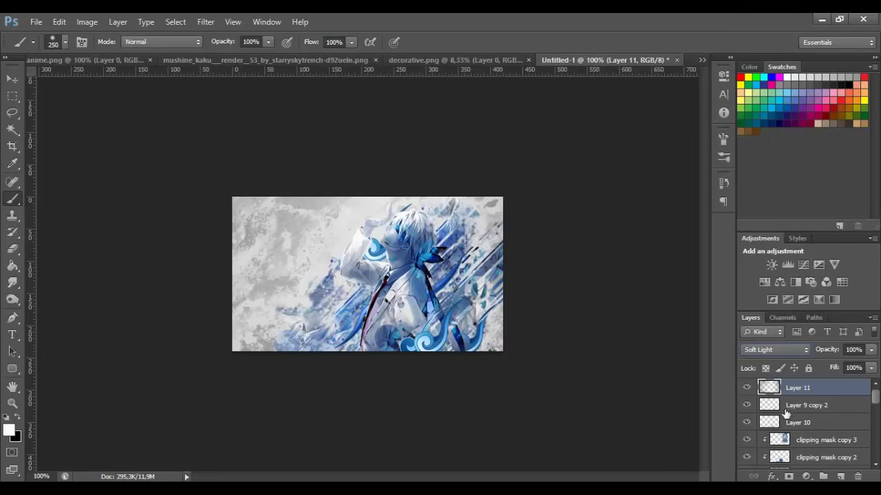
left_click(790, 348)
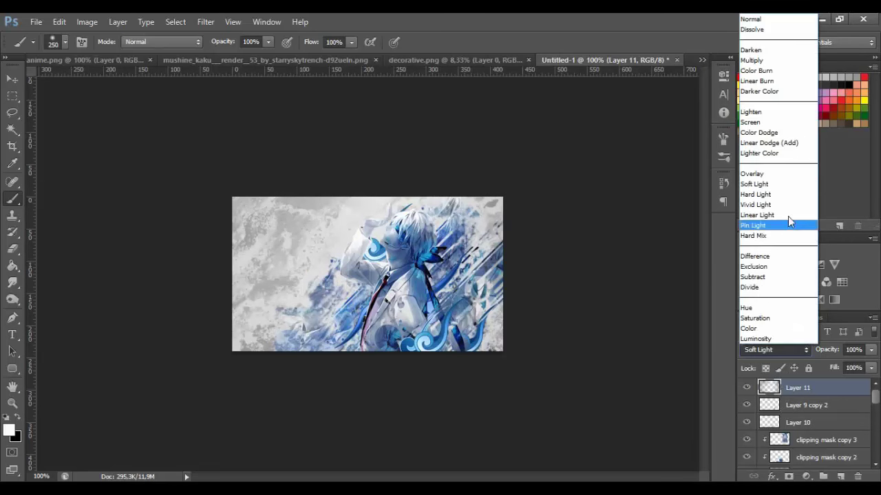
left_click(780, 172)
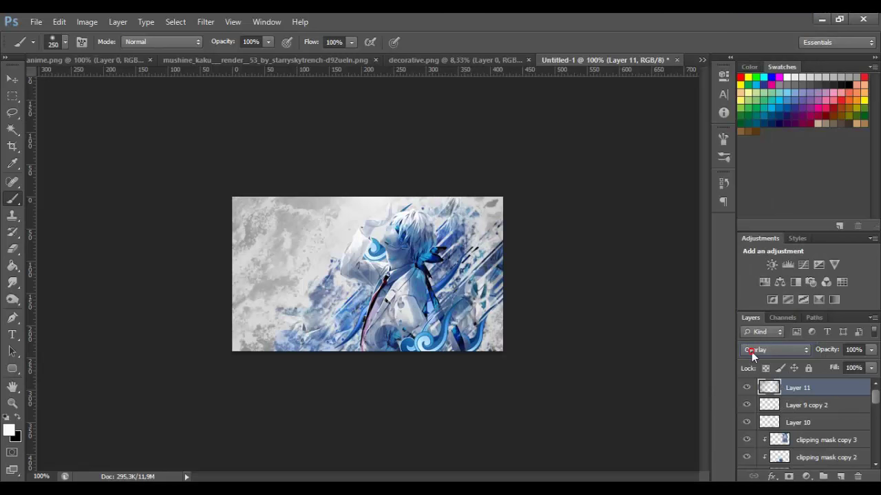
left_click(750, 350)
left_click(767, 187)
left_click(767, 350)
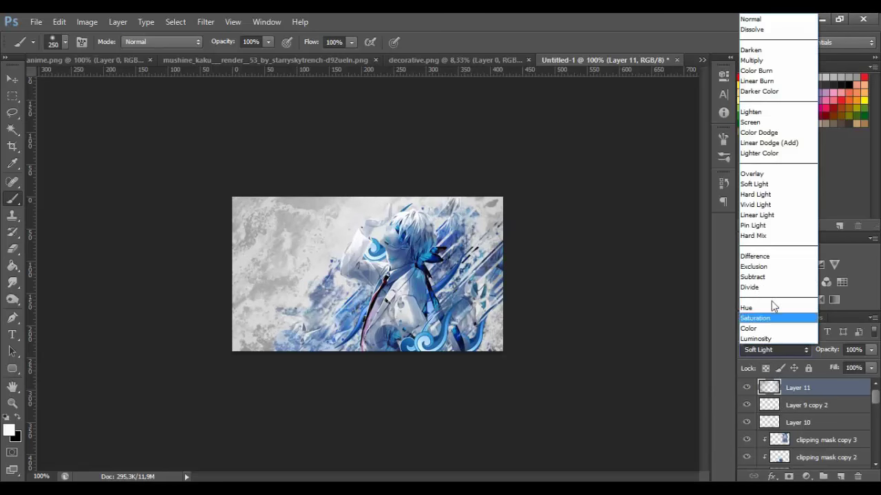
left_click(762, 20)
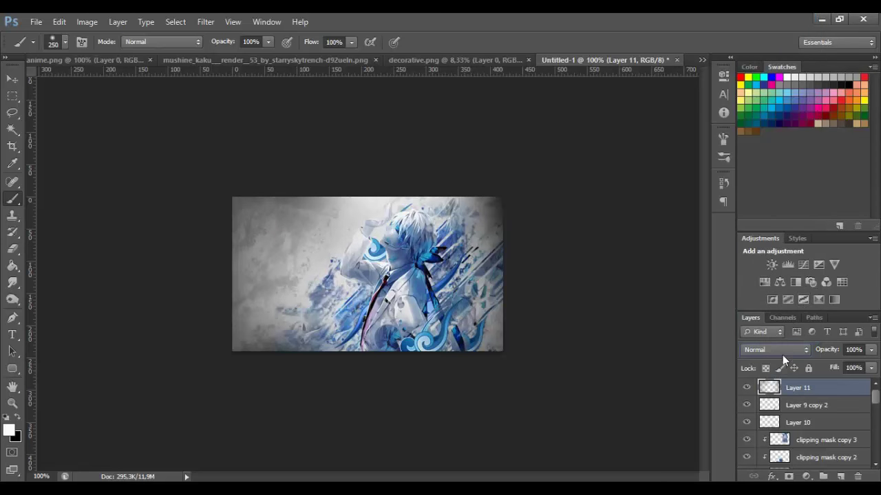
left_click(803, 351)
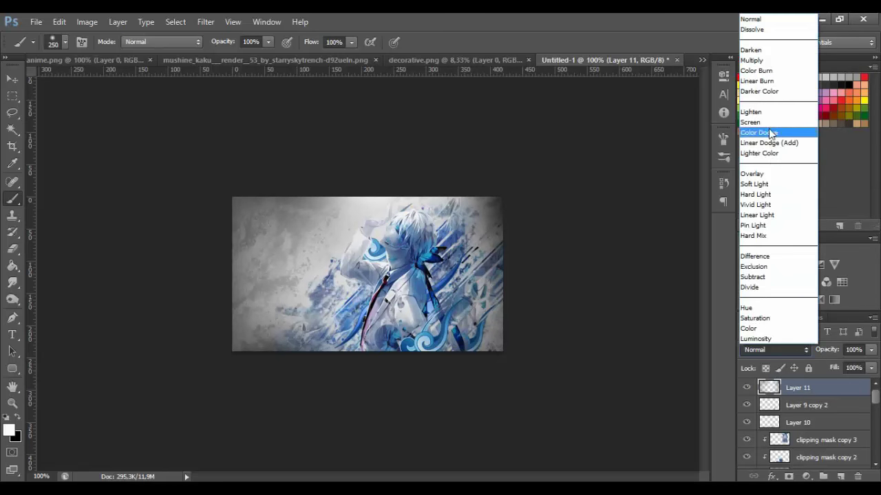
left_click(777, 187)
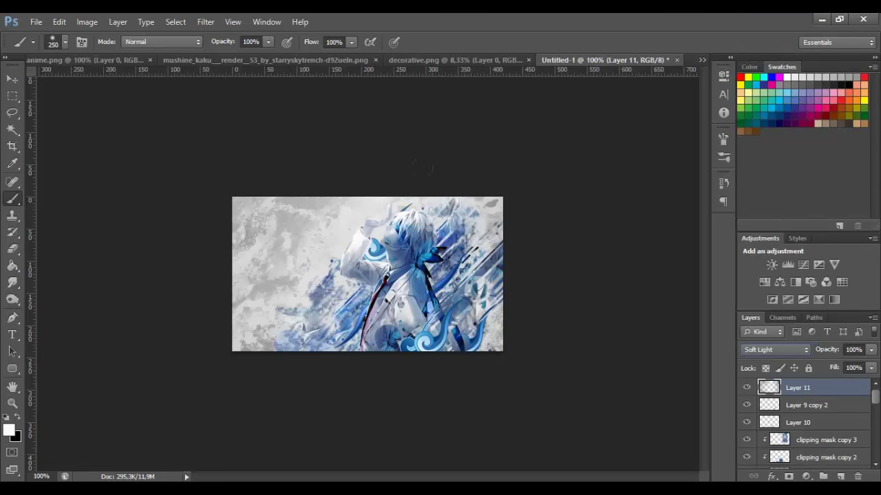
Add a new layer above Layer 11 and fill it with a merged copy of all visible layers
left_click(845, 478)
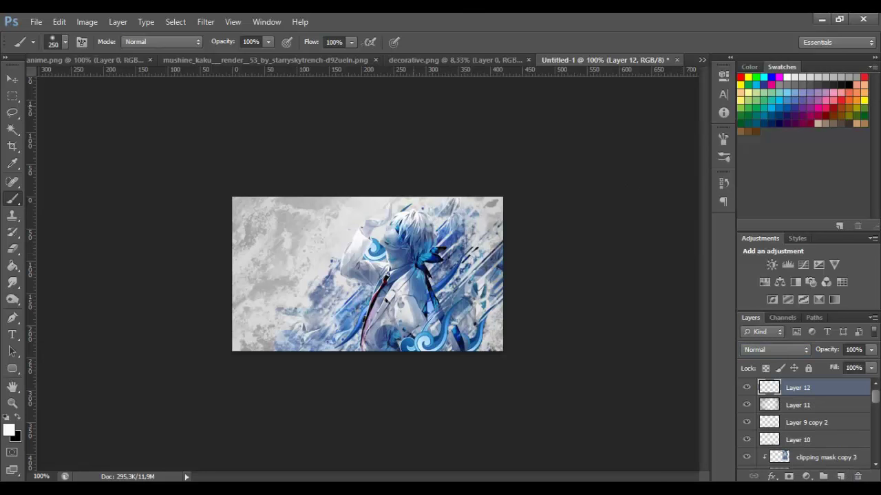
left_click(88, 22)
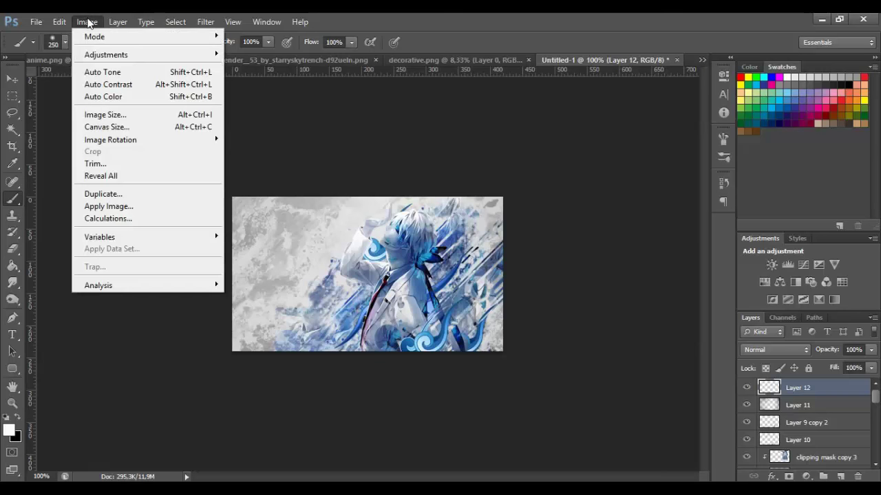
left_click(83, 22)
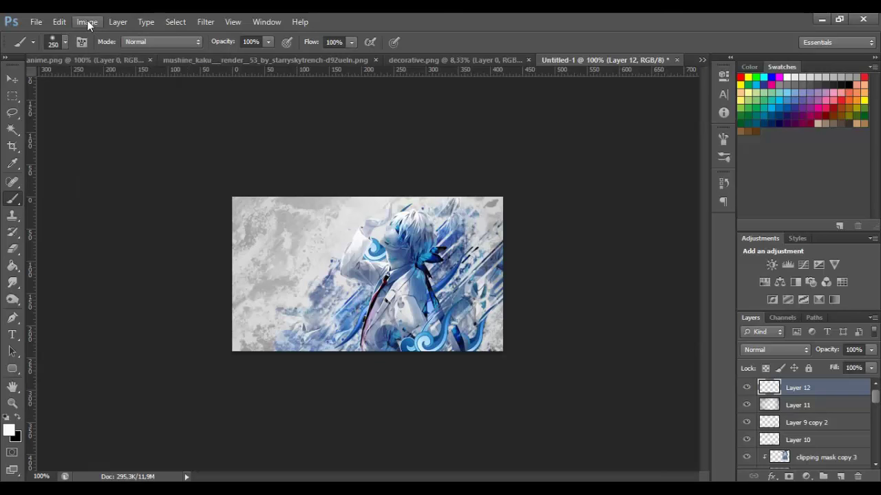
left_click(87, 23)
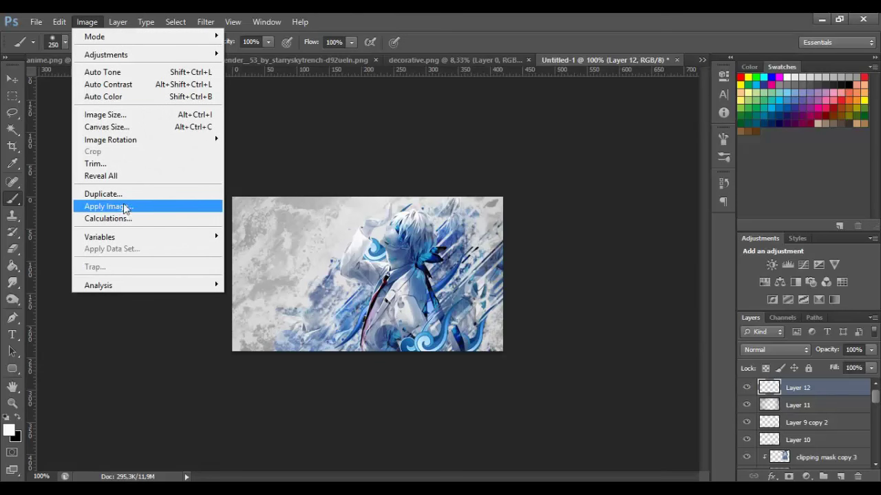
mouse_move(267, 22)
left_click(415, 19)
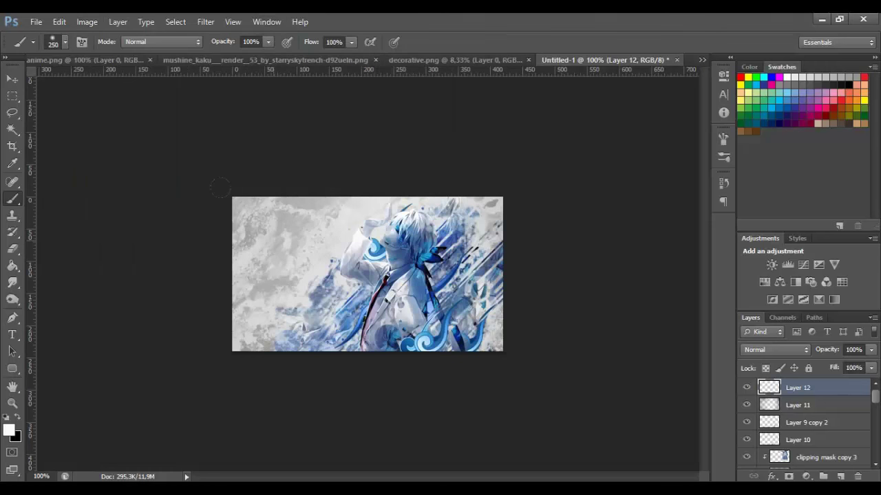
key("ctrl+shift+alt+e")
left_click(12, 79)
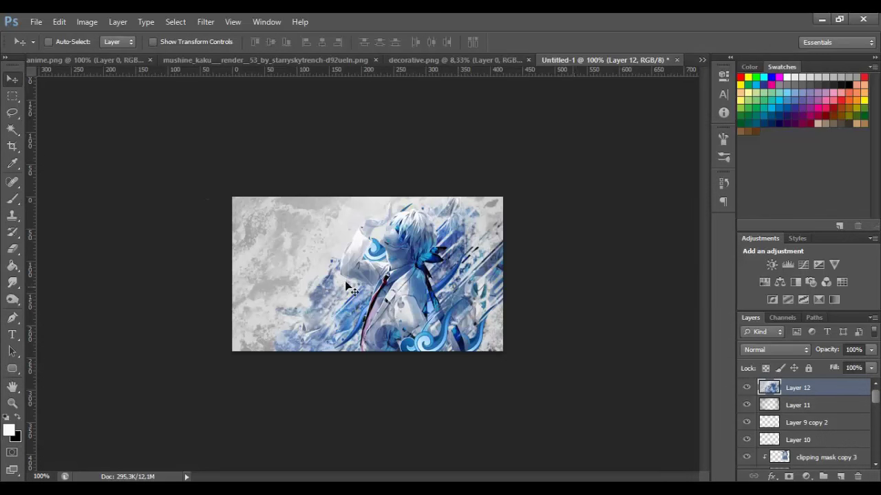
Darken the left edge of Layer 12 with a 175 px Burn brush set to Midtones at 50% exposure
left_click(12, 298)
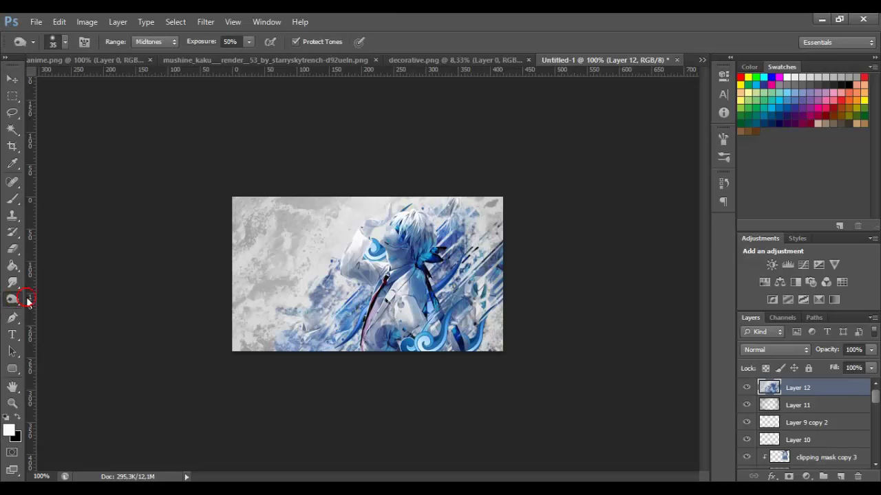
mouse_move(28, 301)
left_mouse_down()
mouse_move(65, 310)
mouse_move(78, 297)
mouse_move(86, 314)
mouse_move(85, 297)
mouse_move(88, 315)
left_mouse_up()
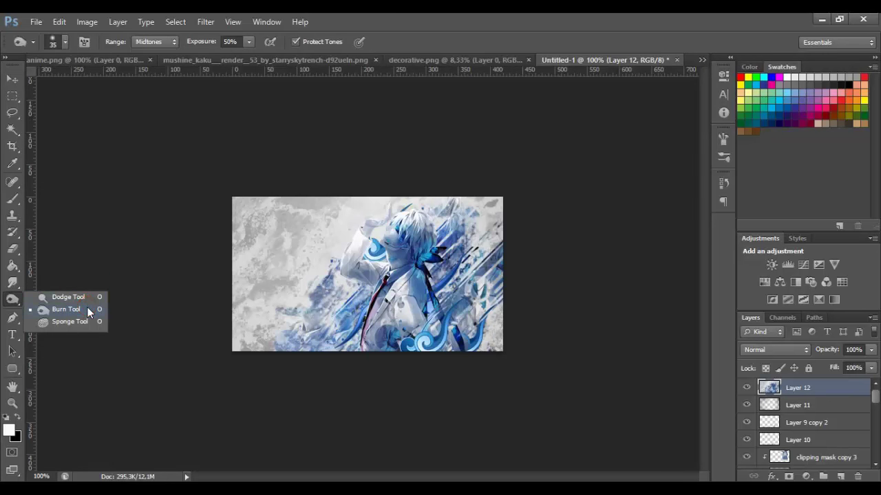
left_click(90, 312)
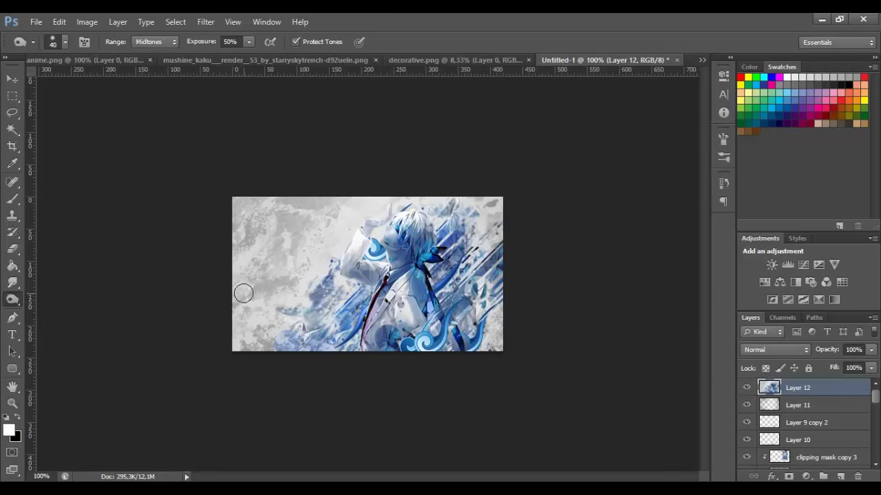
key("bracketright")
key("bracketright")
key("bracketright")
key("bracketright")
key("bracketright")
key("bracketright")
key("bracketright")
mouse_move(256, 225)
left_mouse_down()
mouse_move(232, 295)
mouse_move(248, 329)
left_mouse_up()
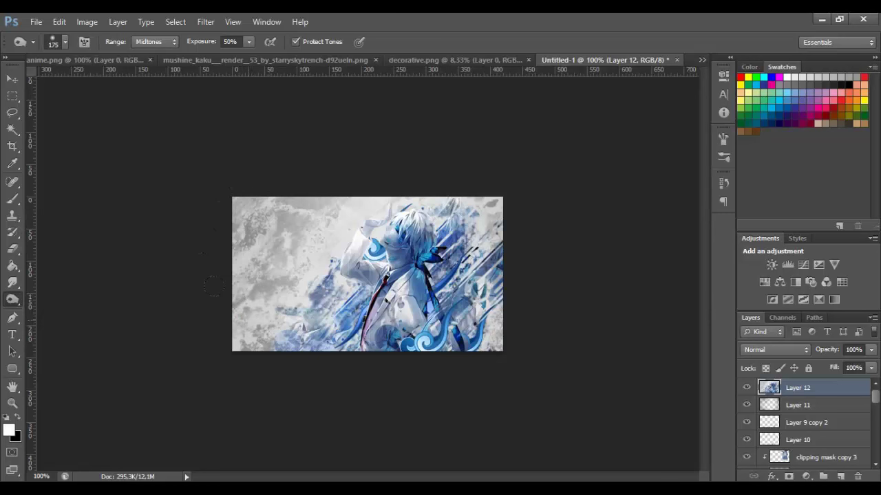
key("ctrl+z")
mouse_move(247, 152)
left_mouse_down()
mouse_move(190, 346)
mouse_move(174, 214)
mouse_move(249, 335)
mouse_move(158, 299)
left_mouse_up()
key("ctrl+z")
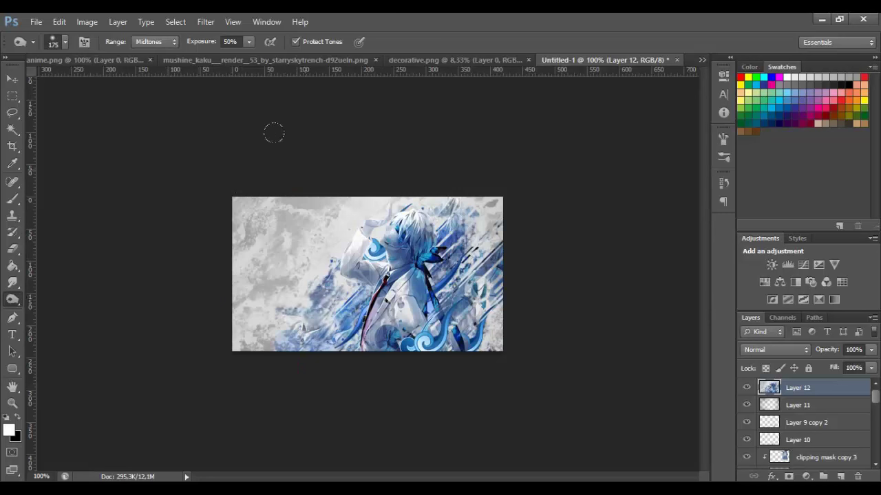
mouse_move(172, 265)
left_mouse_down()
mouse_move(185, 418)
mouse_move(205, 401)
left_mouse_up()
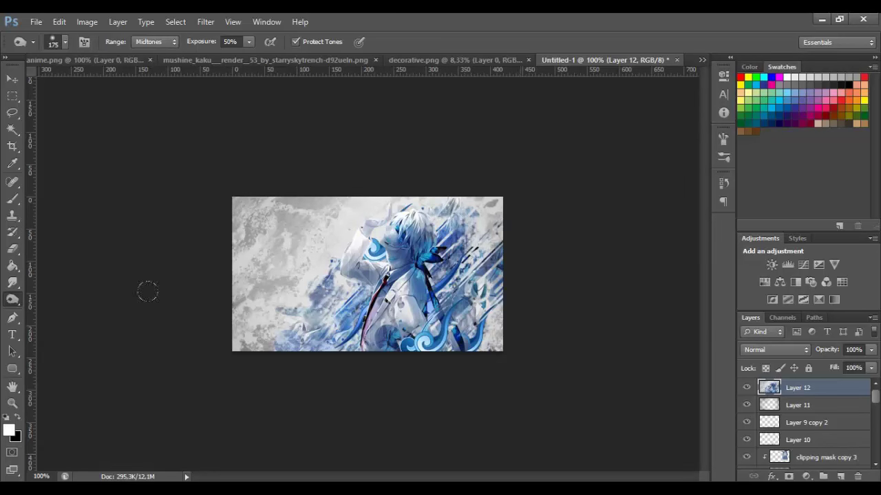
left_click(12, 282)
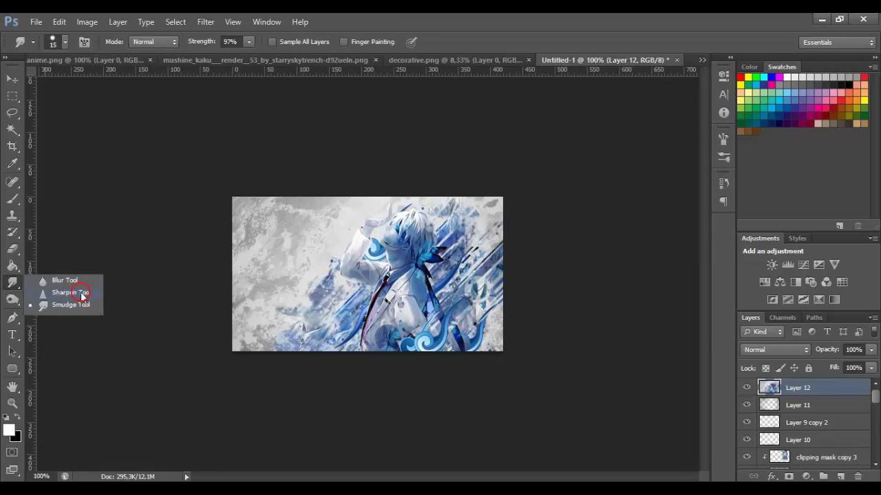
left_click(81, 281)
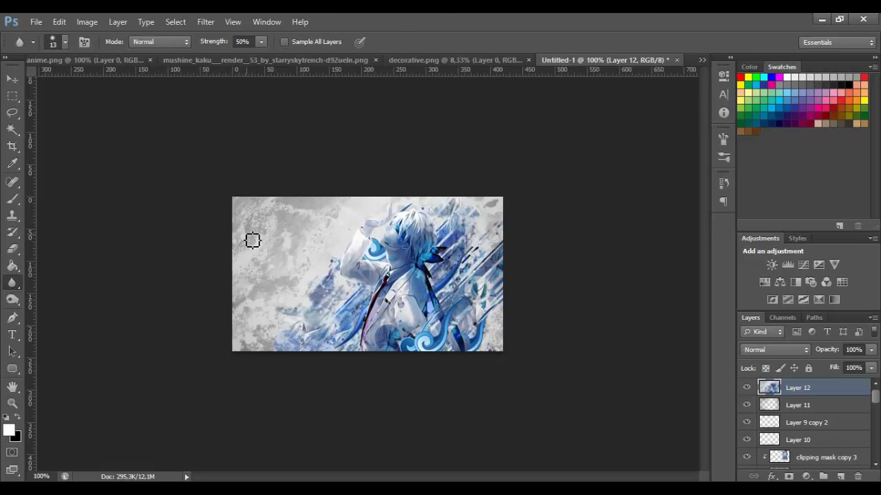
key("bracketright")
key("bracketright")
key("bracketright")
key("bracketright")
key("bracketright")
key("bracketright")
key("bracketright")
Burn the outer edges of the banner on Layer 12 at Midtones and 50% exposure, stepping back through unwanted strokes
left_click(11, 300)
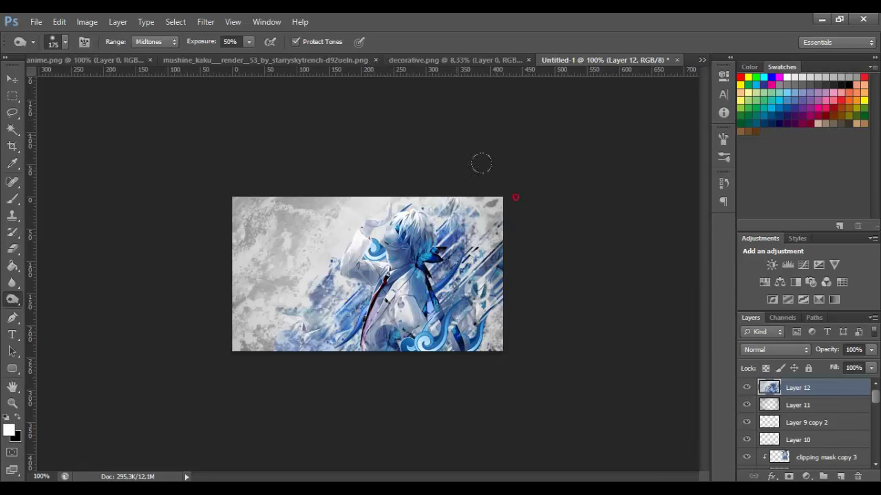
key("ctrl+z")
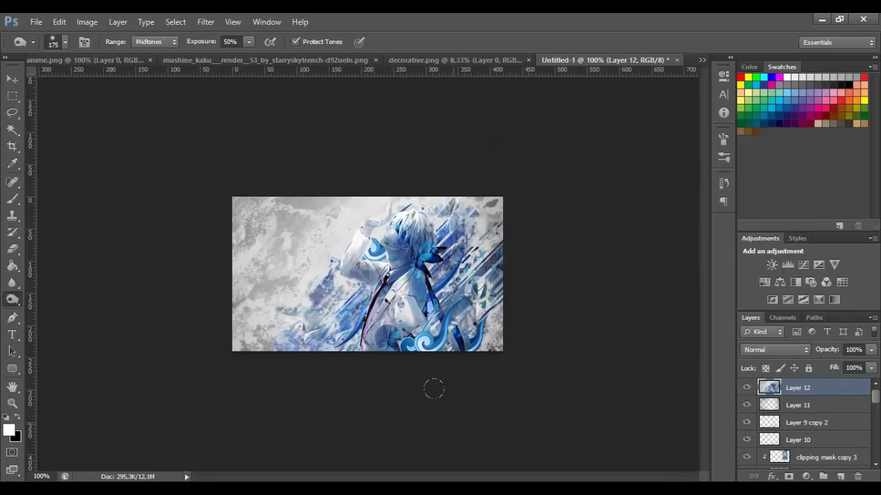
key("ctrl+z")
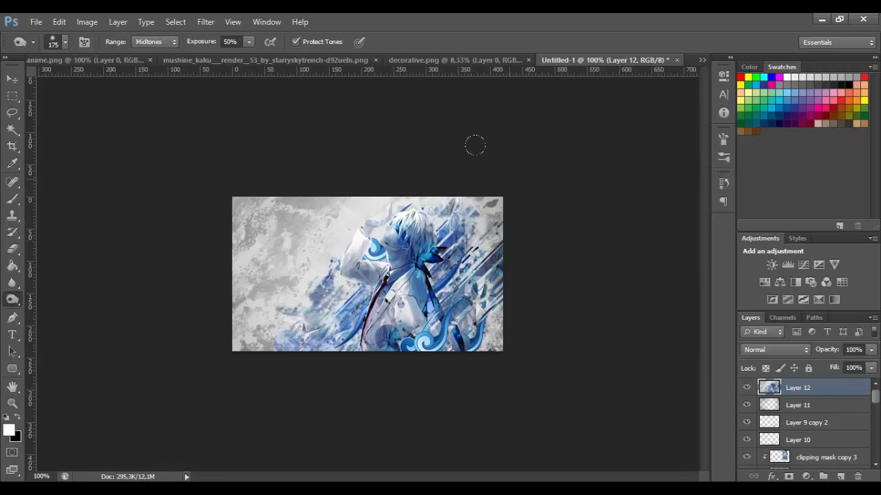
key("ctrl+alt+z")
key("ctrl+alt+z")
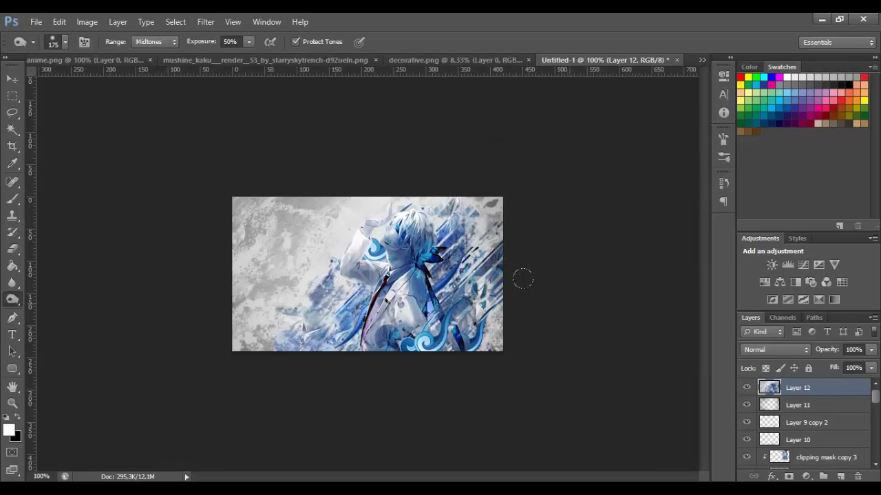
key("ctrl+alt+z")
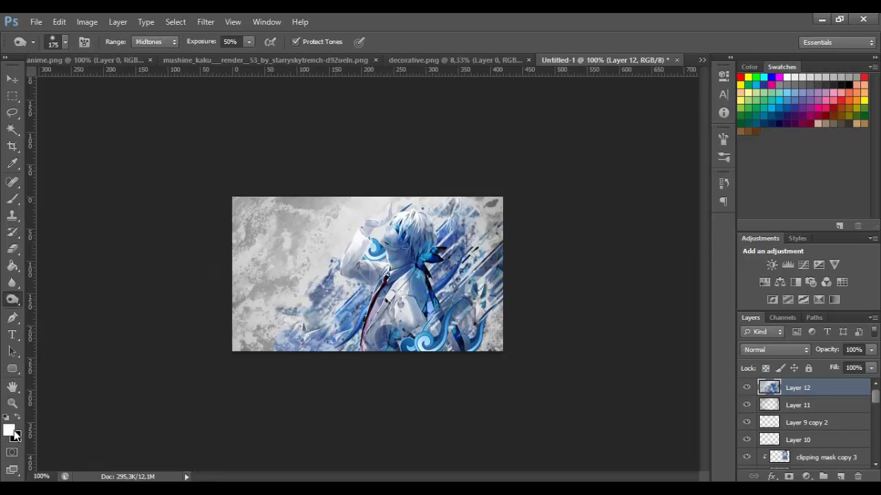
Lighten the render's jacket and collar with the Dodge tool at Midtones and 50% exposure, enlarging the brush to 150 px
left_click(12, 300)
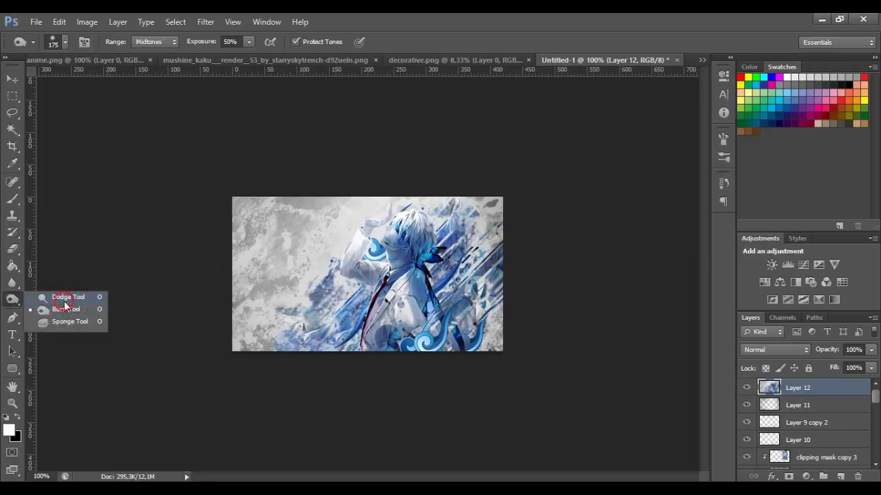
left_click(73, 297)
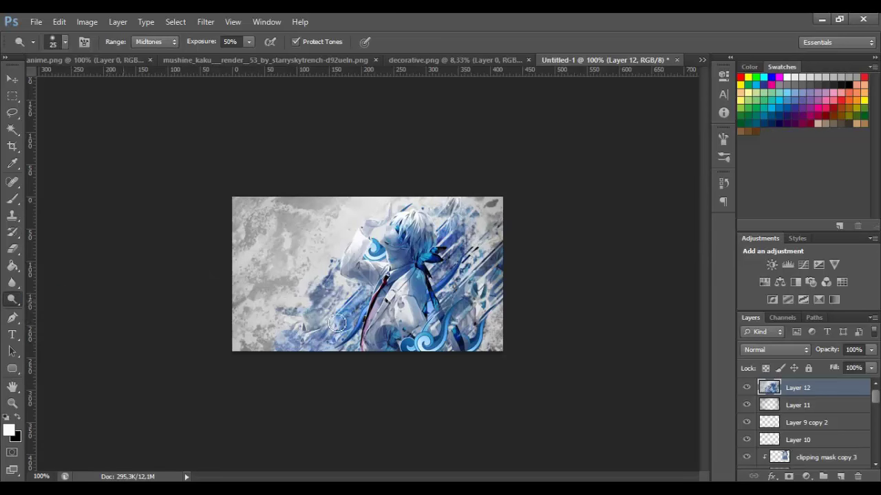
key("bracketright")
key("bracketright")
key("bracketright")
key("bracketright")
key("bracketright")
key("bracketright")
mouse_move(383, 292)
left_mouse_down()
mouse_move(421, 265)
mouse_move(408, 265)
left_mouse_up()
key("bracketright")
key("bracketright")
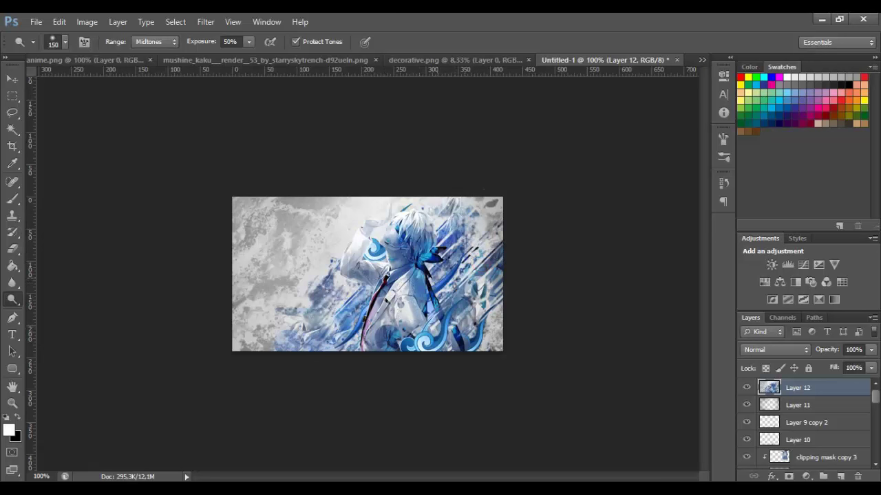
Dodge the blue streaks on both sides of the render and the lower swirls with a 100 px brush
key("bracketleft")
key("bracketleft")
mouse_move(445, 259)
left_mouse_down()
mouse_move(448, 289)
mouse_move(447, 231)
mouse_move(452, 241)
left_mouse_up()
left_click_drag(351, 327, 353, 294)
left_click_drag(440, 323, 461, 334)
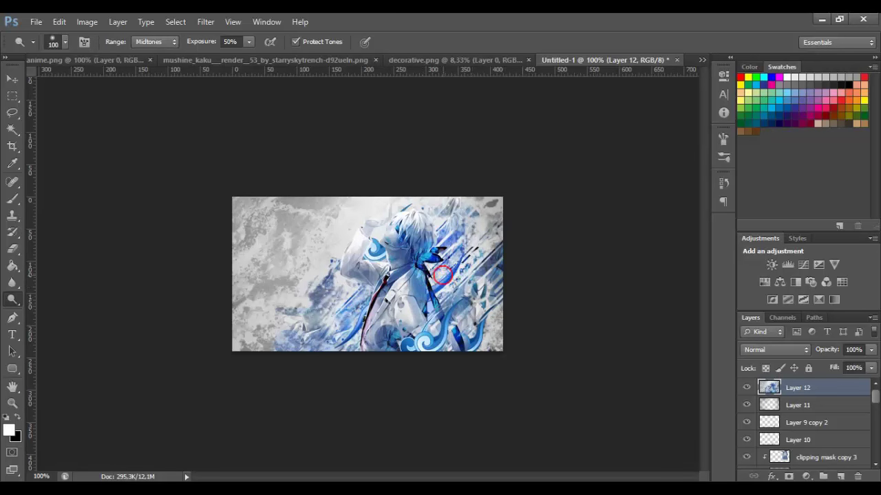
Step back one Dodge stroke through the document history
left_click(724, 187)
left_click(661, 417)
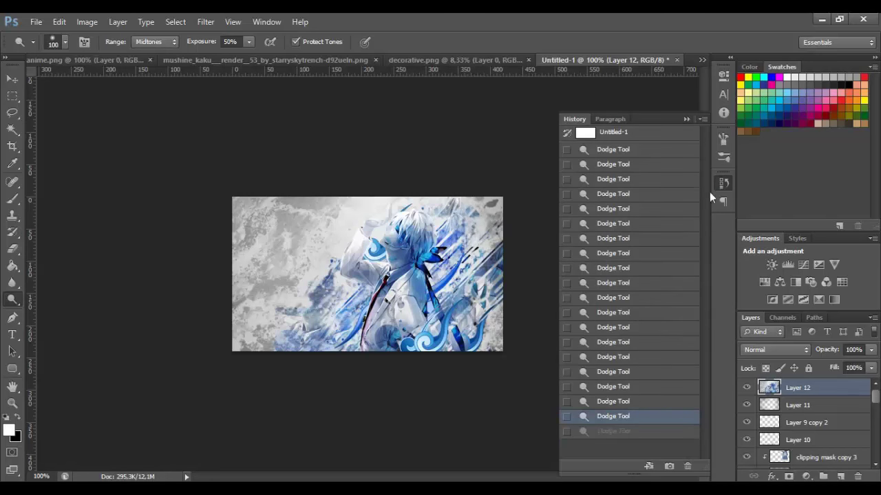
left_click(723, 184)
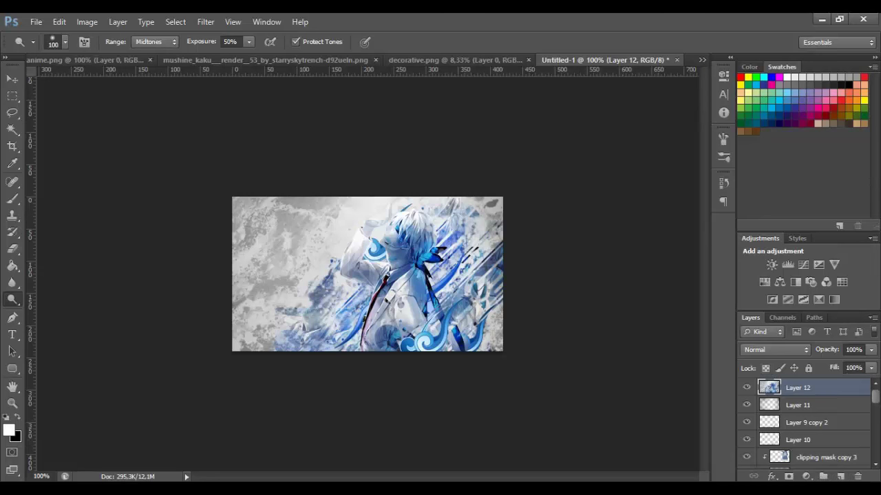
Add a new layer above Layer 12 and set its blend mode to Color Dodge
left_click(840, 476)
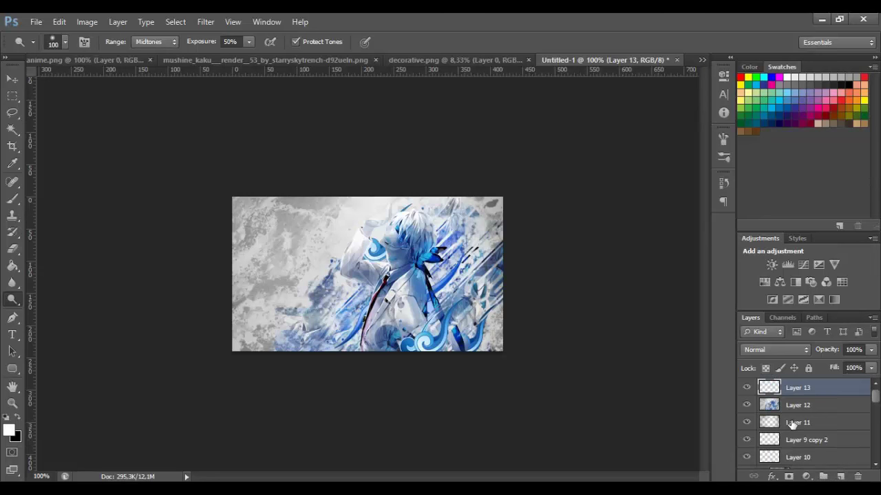
left_click(773, 353)
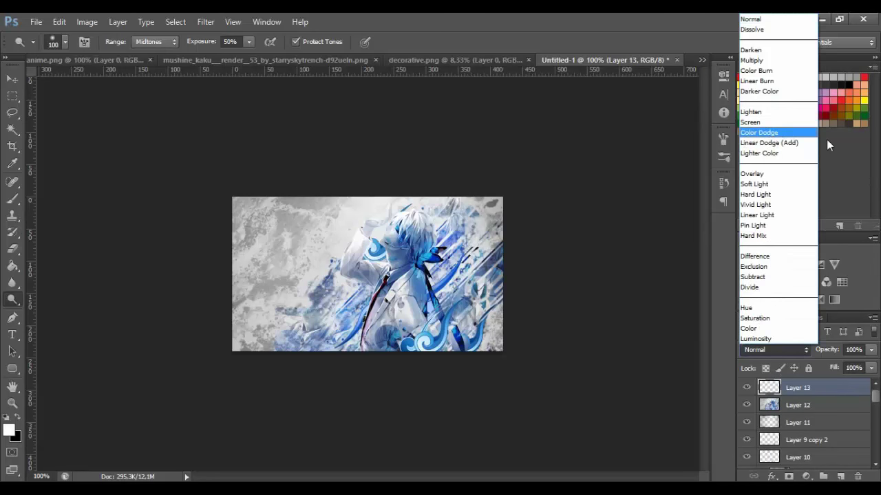
left_click(781, 133)
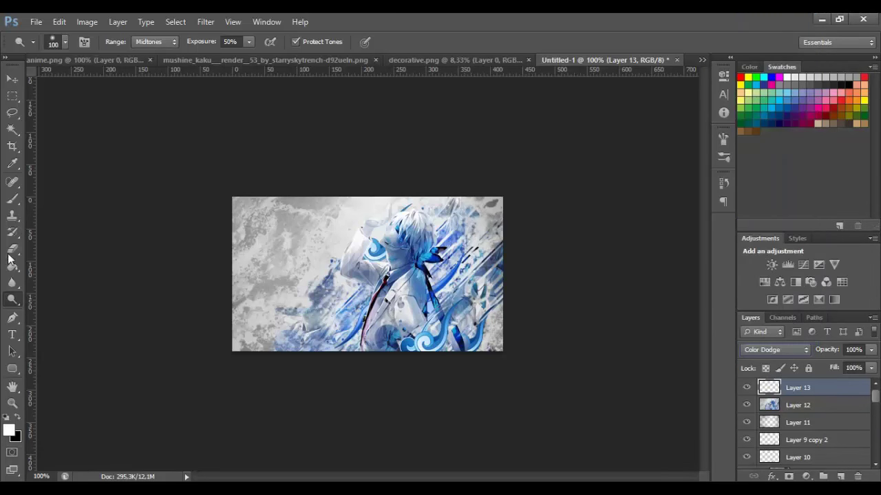
Set the brush foreground colour to a dark navy shade based on the blue 0d54cb sampled from the streaks behind the render
left_click(13, 199)
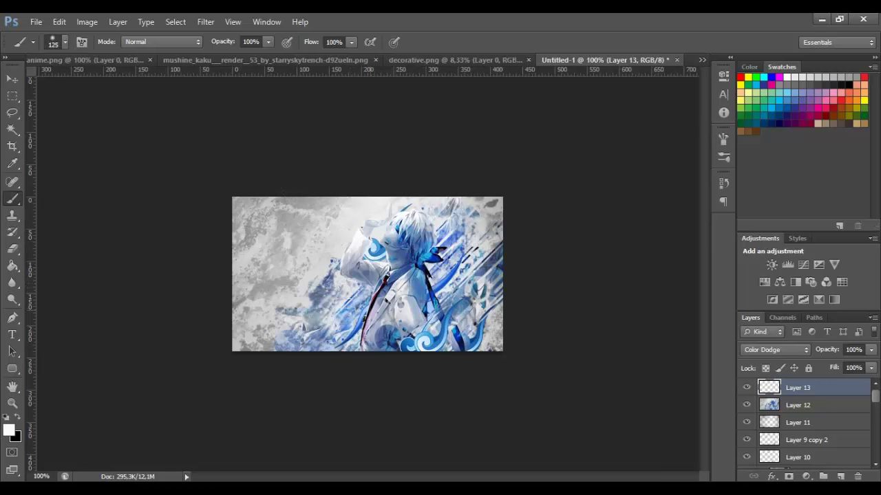
left_click(8, 430)
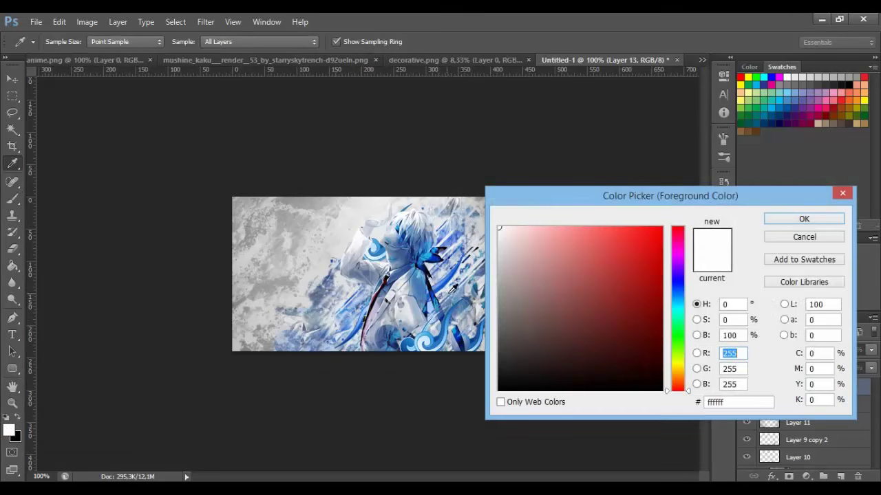
left_click(445, 284)
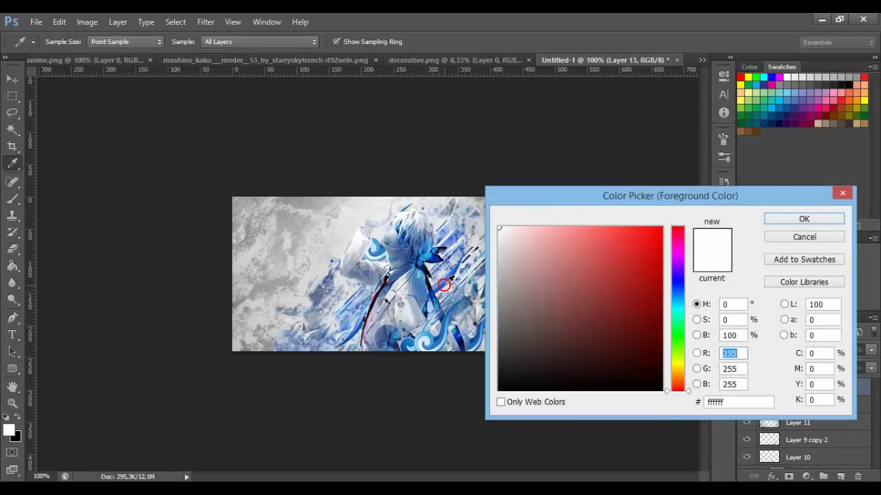
left_click(802, 218)
left_click(9, 430)
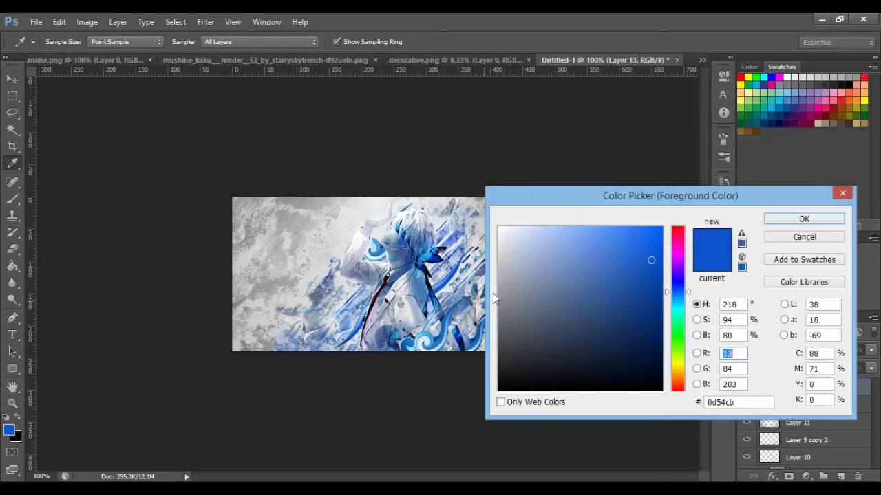
left_click_drag(646, 302, 633, 339)
left_click(804, 219)
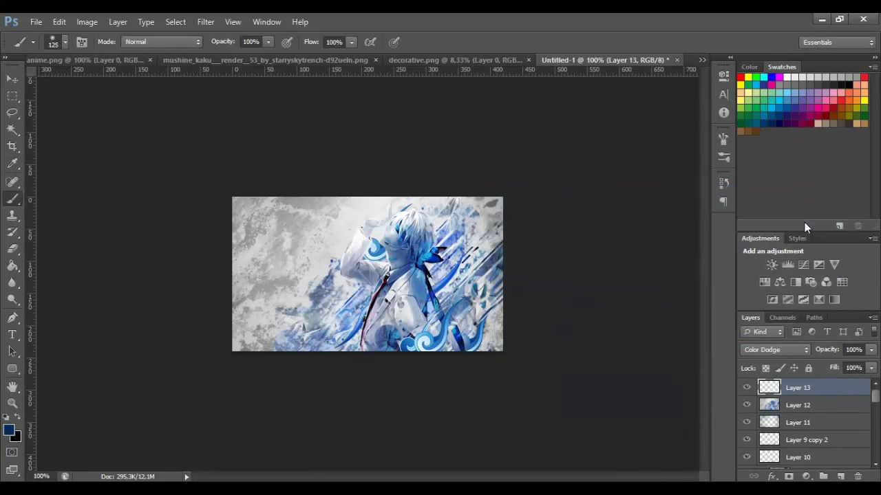
Paint a glow over the ribbon behind the render's neck on Layer 13 with a 175 px brush, discarding the trial dab beside the jacket
key("bracketright")
key("bracketright")
left_click(323, 268)
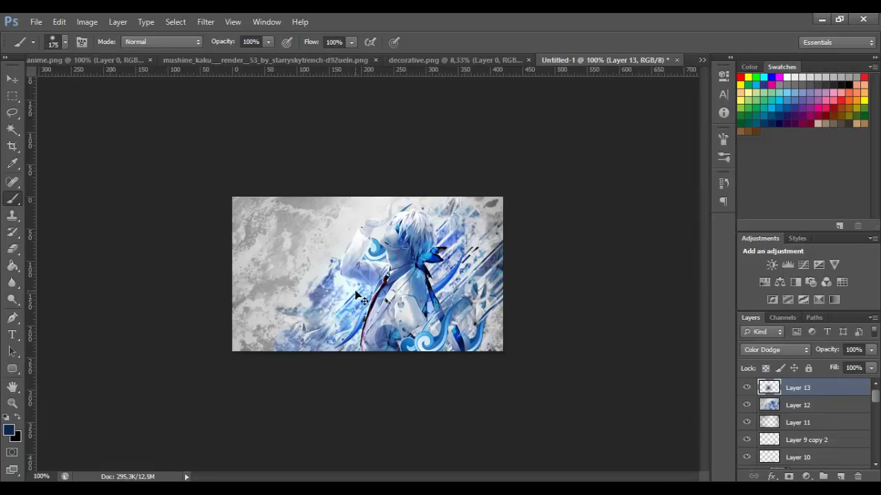
left_click(346, 314)
key("ctrl+z")
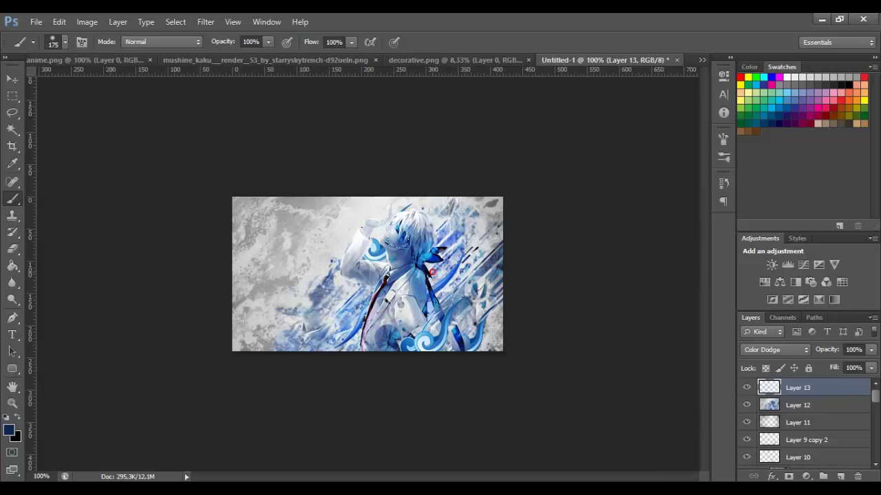
left_click(436, 265)
key("ctrl+z")
key("ctrl+z")
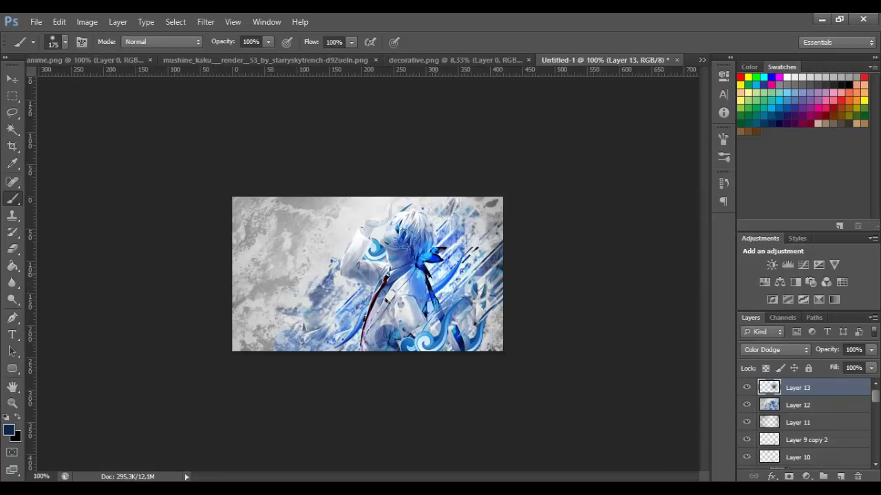
Paint glows over the blue streaks in front of the jacket and over the lower swirls with a 150 px brush, comparing before and after
left_click_drag(311, 300, 347, 333)
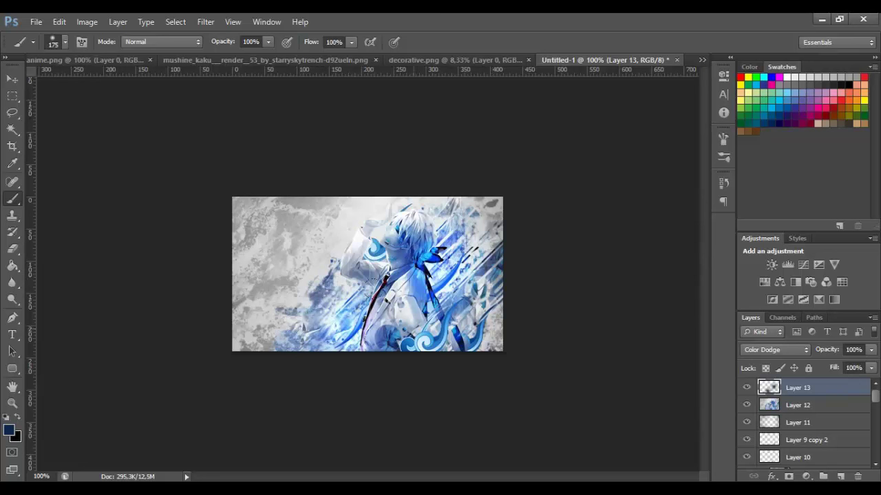
key("ctrl+z")
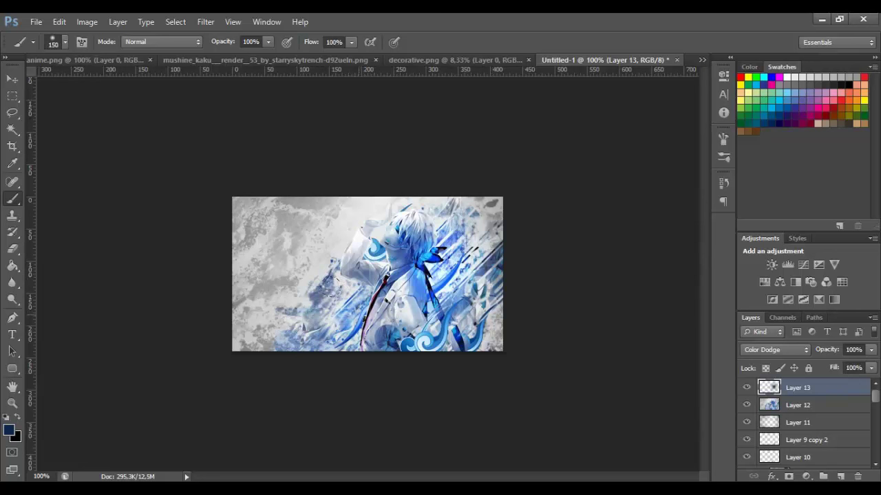
key("ctrl+z")
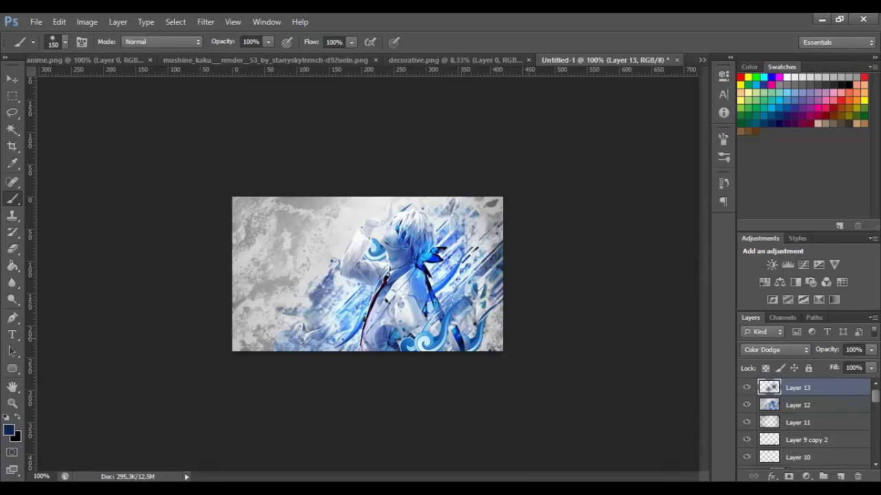
left_click(433, 341)
key("ctrl+z")
key("ctrl+z")
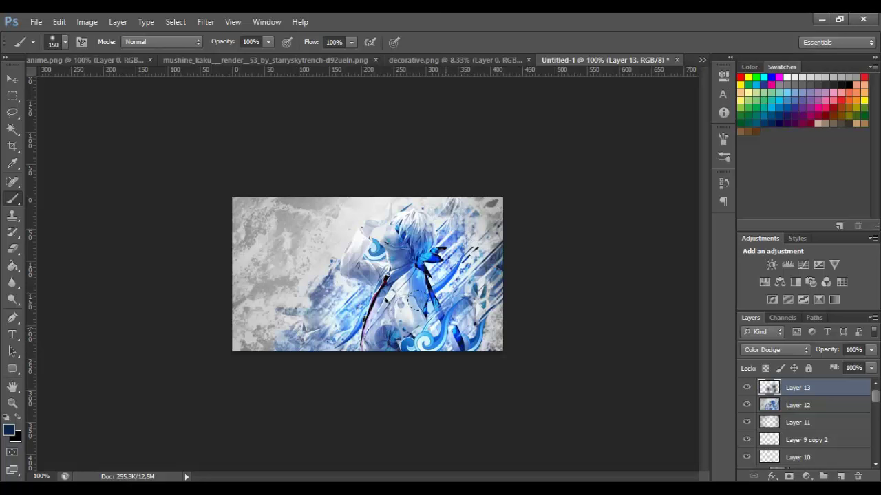
key("ctrl+z")
key("ctrl+z")
Brighten the swirl by the render's raised arm with an 80 px brush, and enlarge the brush to 100 px
left_click_drag(360, 237, 382, 236)
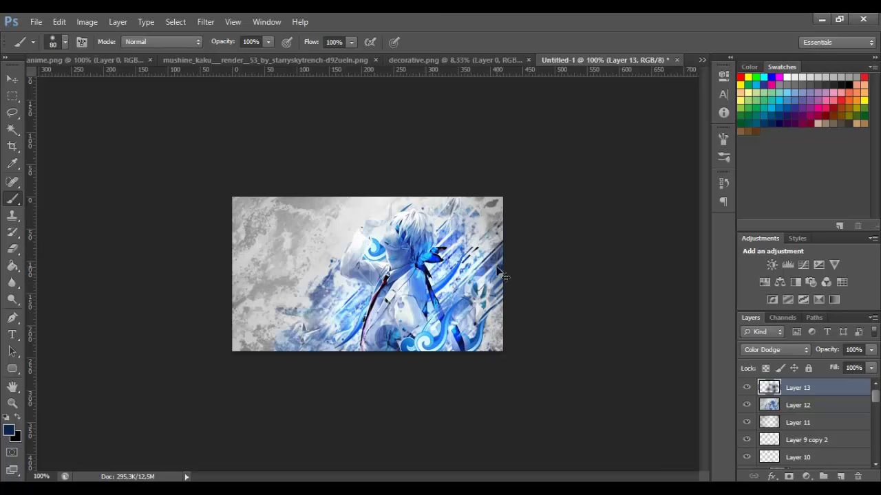
key("bracketright")
key("bracketright")
Clear the old selection in decorative.png, lasso a blue swirl from its top row, and move it into the Untitled-1 banner
left_click(167, 60)
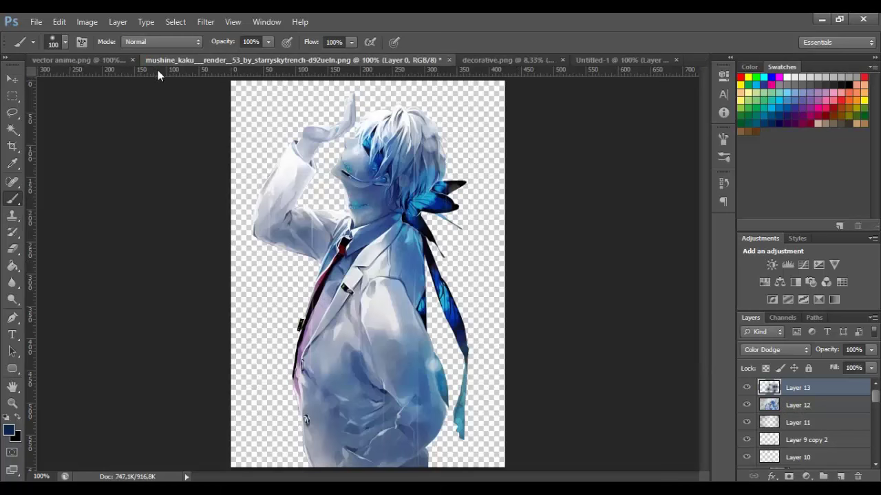
left_click(472, 63)
key("m")
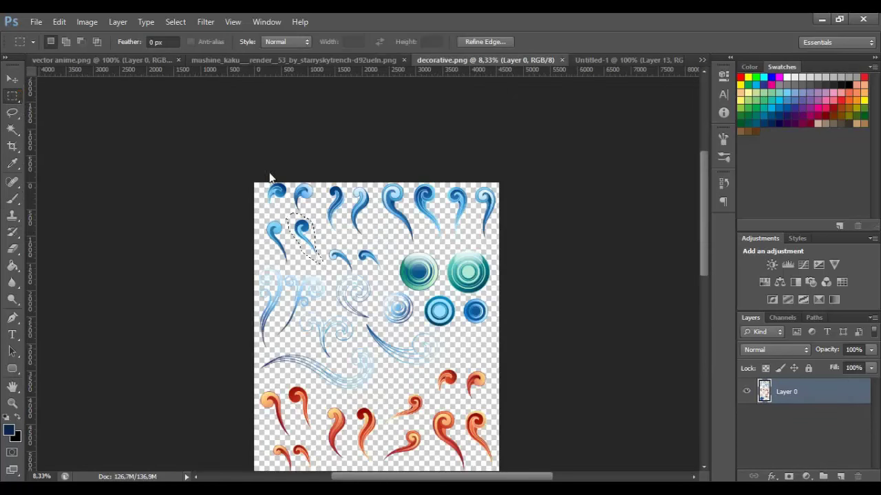
key("ctrl+d")
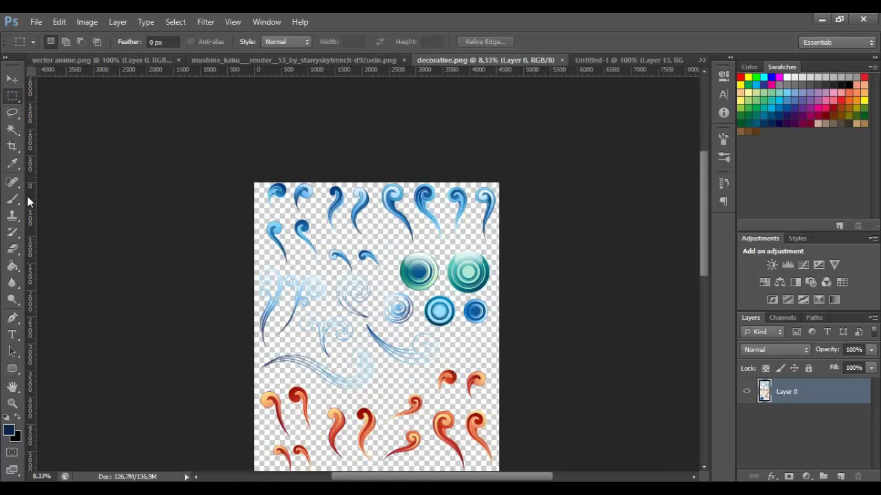
left_click(12, 113)
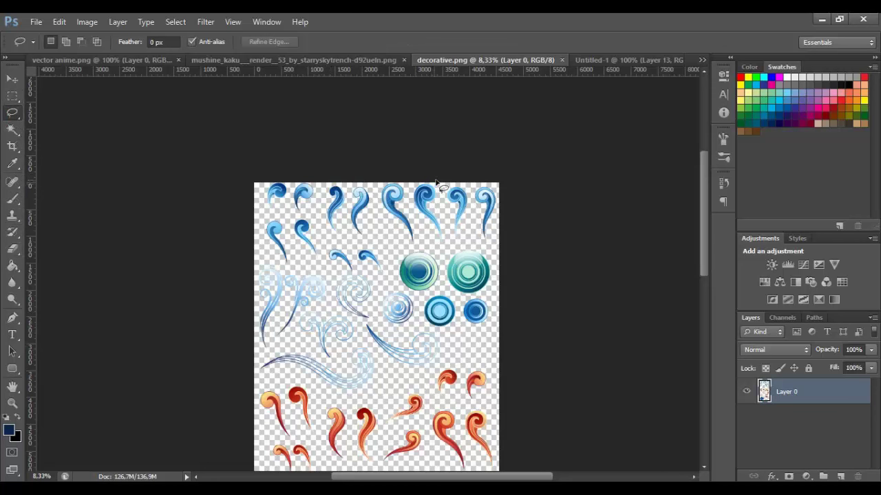
mouse_move(474, 190)
left_mouse_down()
mouse_move(483, 247)
mouse_move(504, 240)
mouse_move(525, 167)
mouse_move(498, 166)
mouse_move(470, 191)
mouse_move(612, 50)
mouse_move(471, 281)
mouse_move(305, 329)
left_mouse_up()
left_click(11, 79)
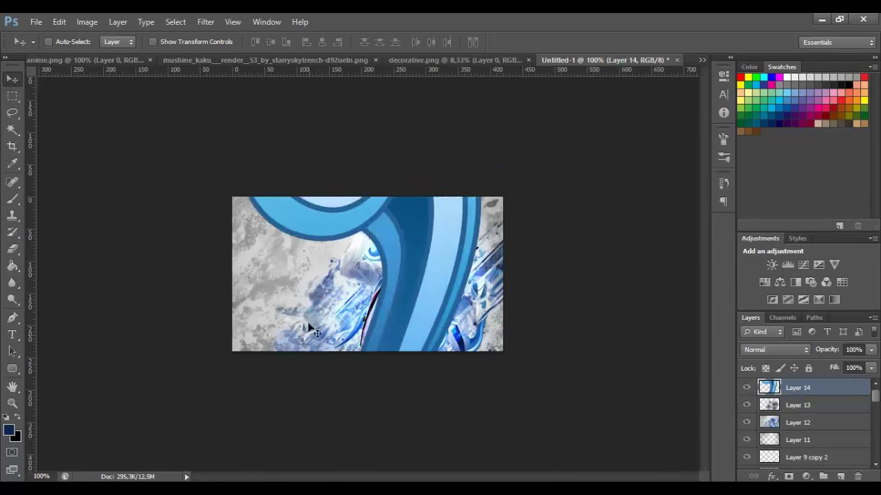
Scale the swirl on Layer 14 to about 10%, rotate it about -146°, and place it above the swirls beside the jacket
key("ctrl+t")
left_click_drag(257, 164, 357, 393)
left_click_drag(399, 413, 470, 261)
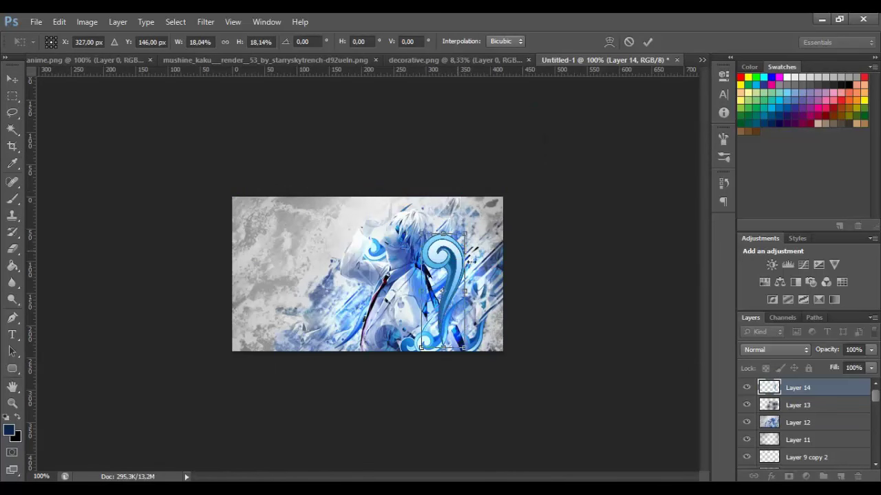
left_click_drag(422, 232, 413, 385)
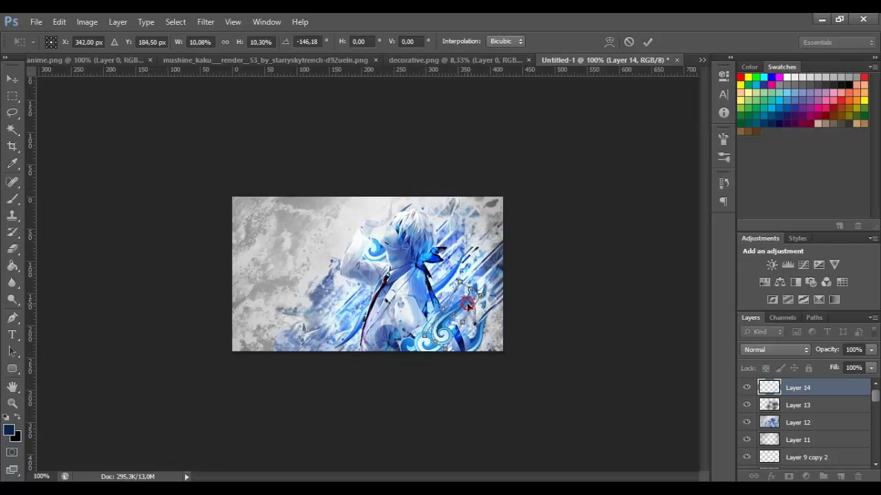
left_click_drag(467, 305, 481, 274)
key("Return")
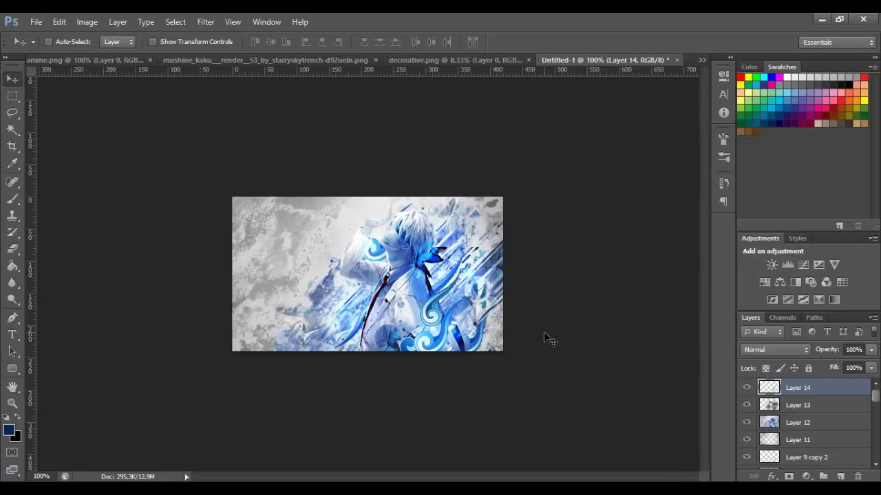
Duplicate the Layer 14 swirl near the tie's lower end and flip the copy horizontally
mouse_move(514, 286)
left_mouse_down()
mouse_move(537, 291)
mouse_move(479, 299)
left_mouse_up()
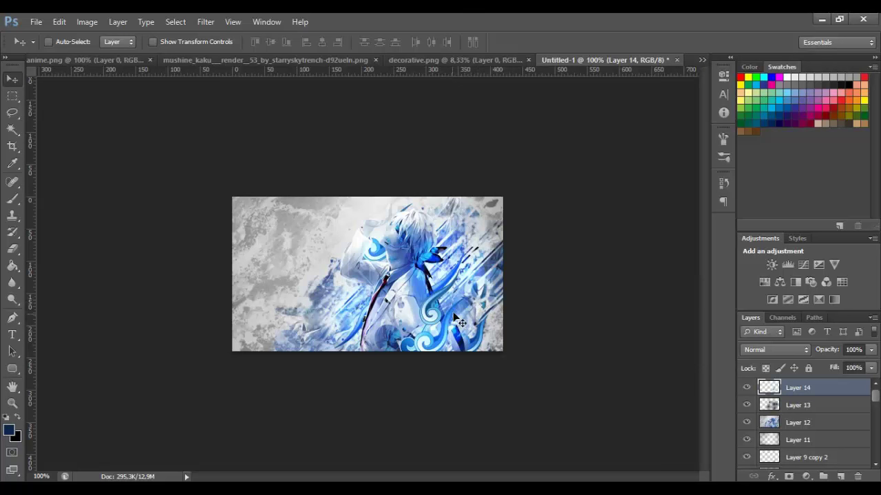
left_click_drag(472, 315, 399, 354)
key("ctrl+j")
key("ctrl+t")
right_click(417, 350)
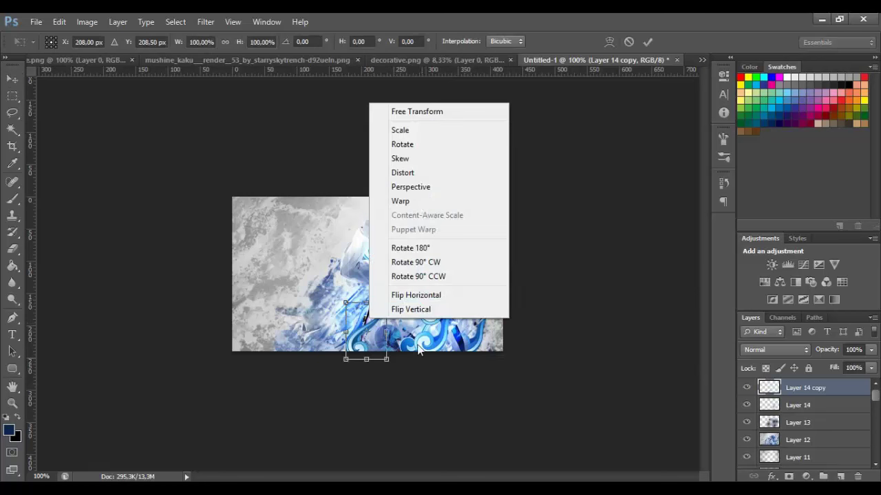
left_click(415, 295)
Rotate the flipped swirl copy and place it at the banner's lower edge, just below the tie
left_click_drag(387, 301, 356, 261)
key("Return")
key("ctrl+t")
key("Return")
left_click_drag(406, 374, 414, 358)
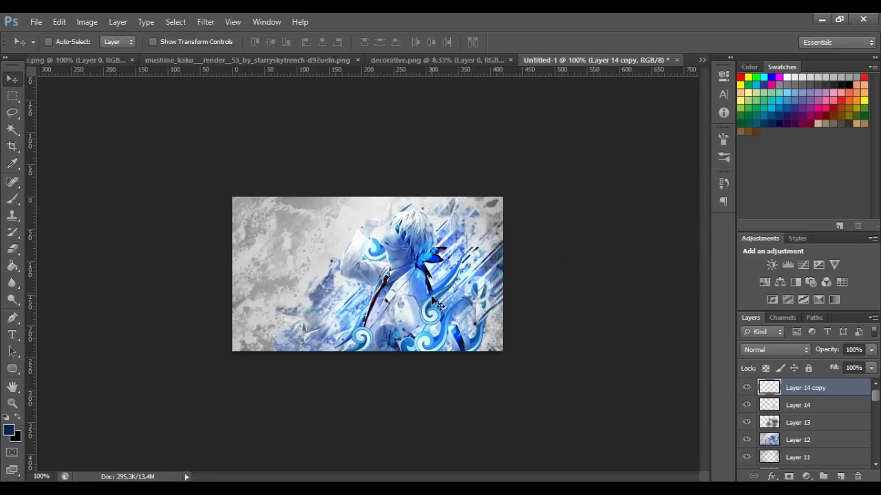
Move Layer 13 above Layer 14 copy in the layer stack and compare the banner with and without it
scroll(857, 429, "down", 2)
scroll(847, 434, "up", 2)
left_click(792, 406, "shift")
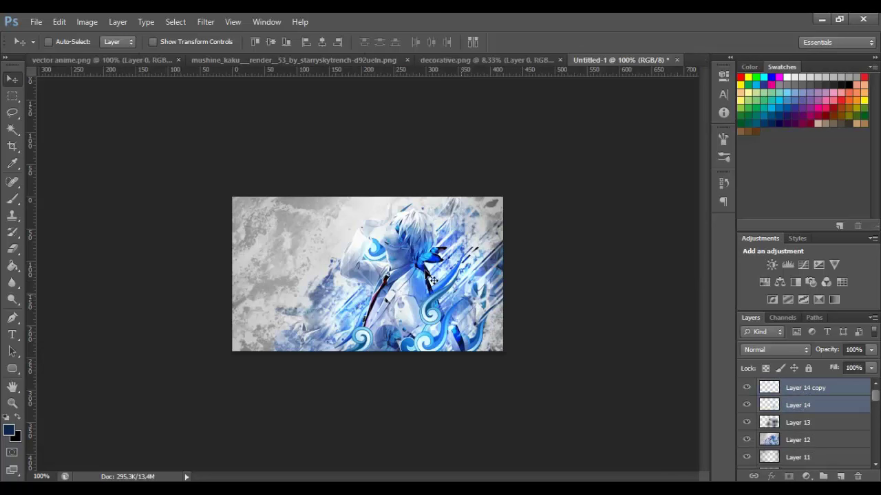
left_click(806, 419)
mouse_move(808, 422)
left_mouse_down()
mouse_move(773, 393)
mouse_move(756, 398)
left_mouse_up()
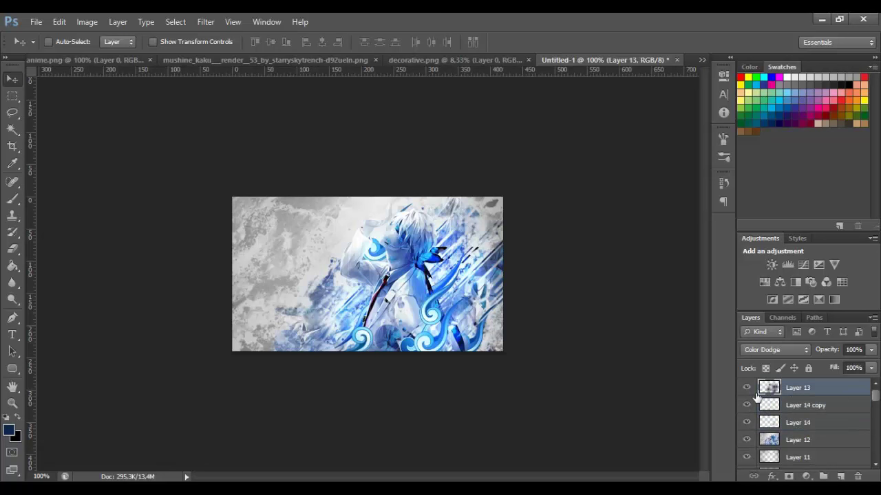
left_click(746, 388)
left_click(748, 388)
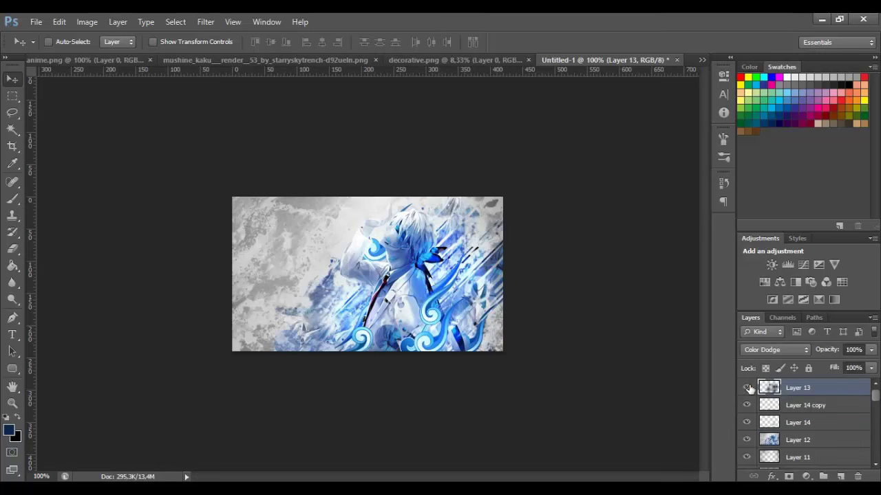
Rename Layer 13 as "color dodge layer"
double_click(798, 388)
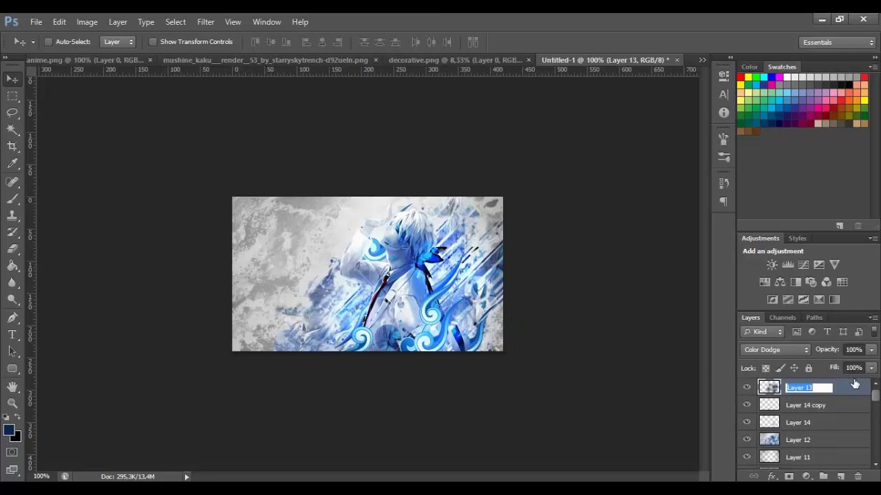
type("color dodge layer")
key("Return")
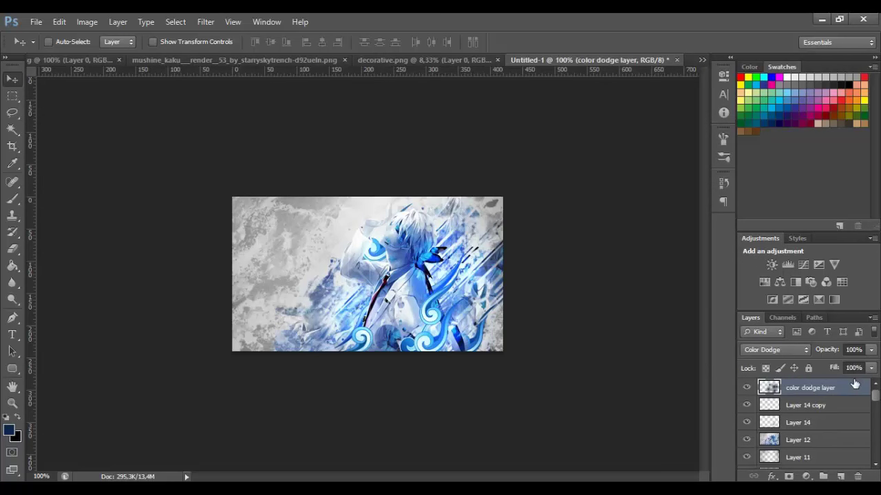
Stamp all visible layers onto a new layer above the color dodge layer and open the Lighting Effects filter on it
left_click(839, 476)
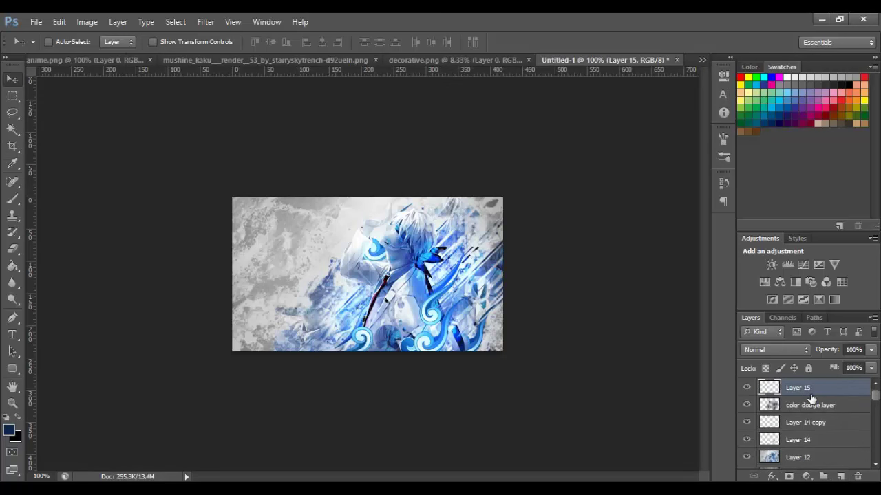
key("ctrl+shift+alt+e")
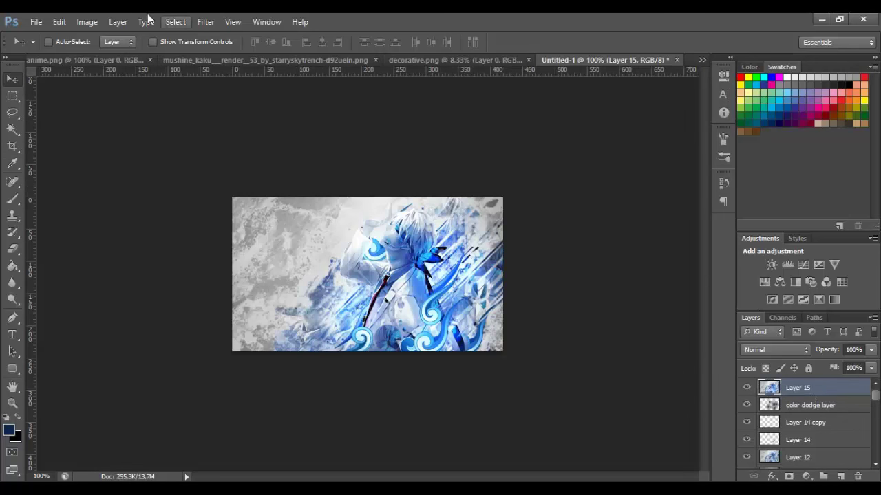
left_click(209, 25)
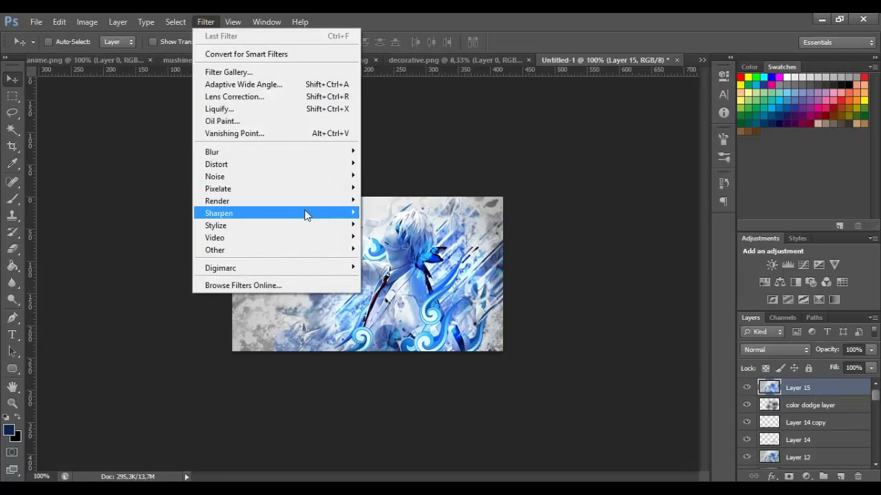
mouse_move(311, 205)
left_click(402, 250)
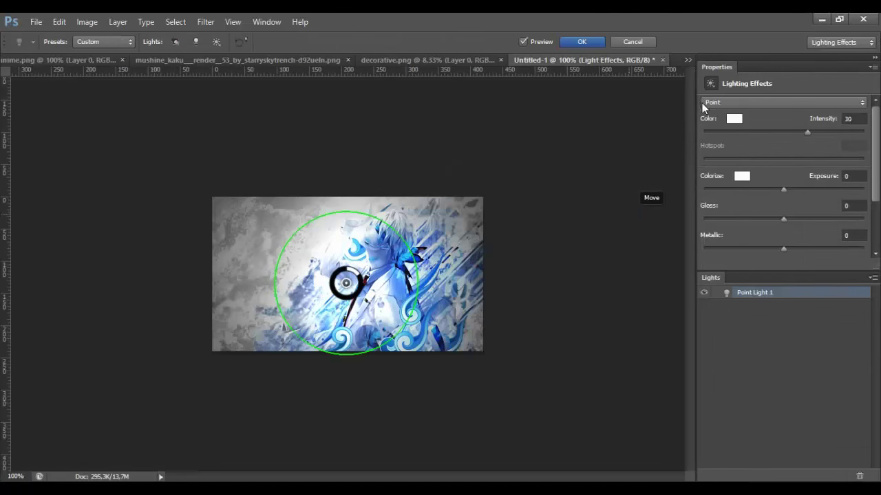
Change the light type to Spot and turn, widen and move its ellipse so it shines onto the render from above
left_click(722, 103)
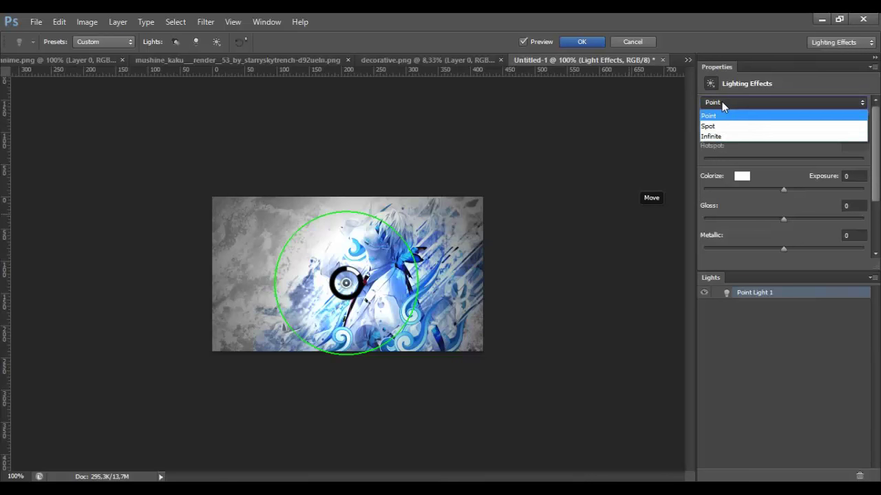
left_click(723, 101)
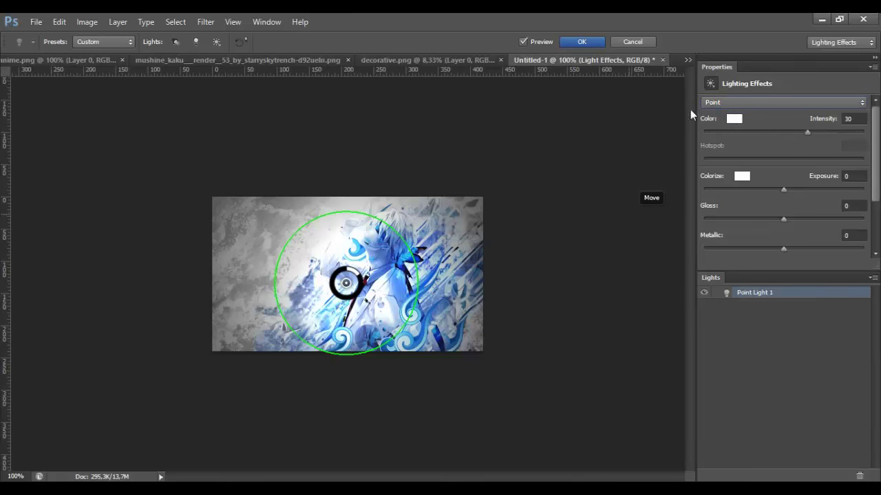
left_click(861, 104)
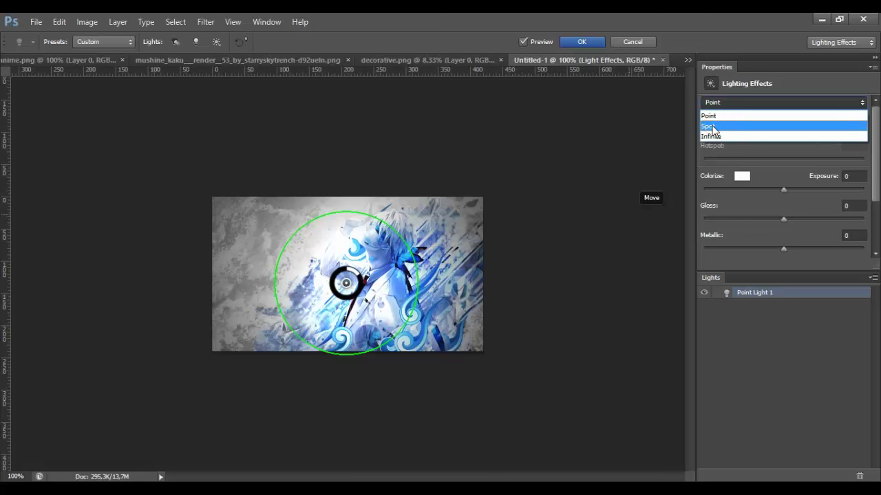
key("Return")
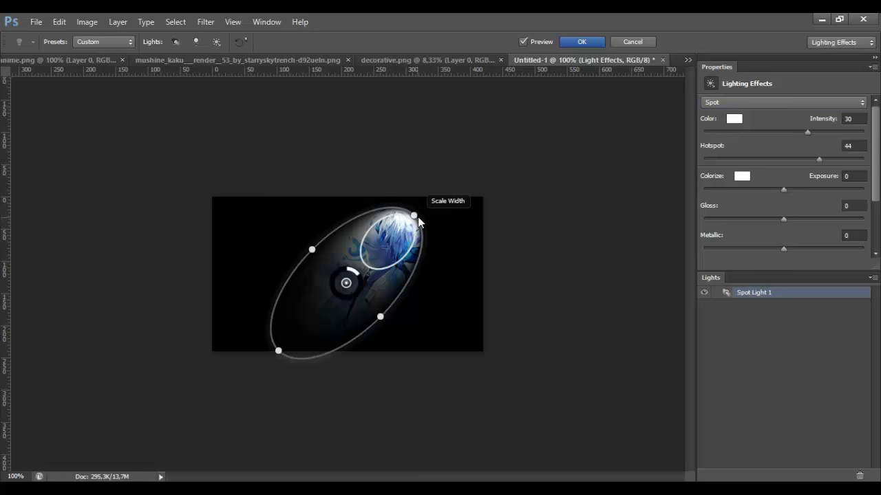
left_click_drag(414, 216, 296, 132)
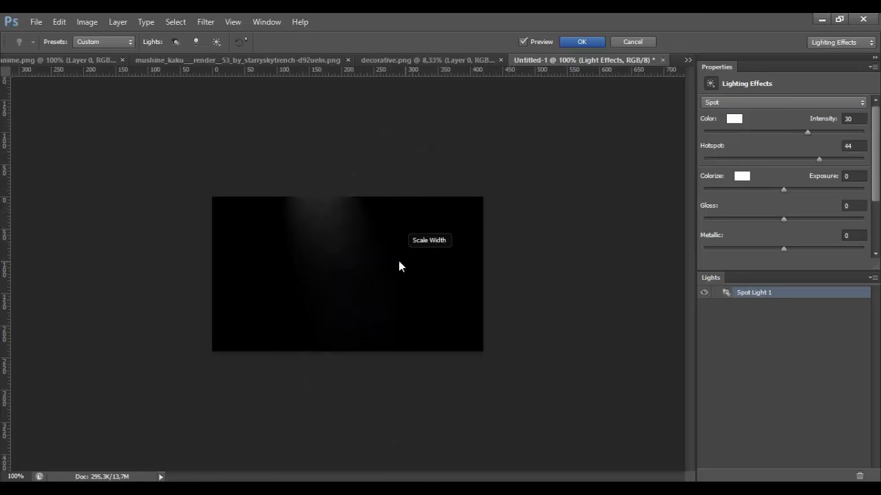
left_click_drag(391, 272, 463, 246)
left_click_drag(350, 287, 366, 260)
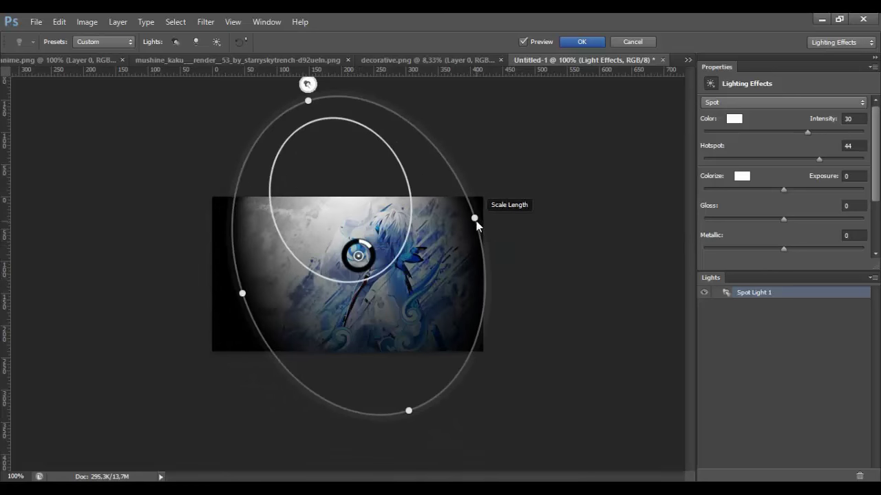
Enlarge the spot light beyond the banner, set its hotspot to 58 and intensity to 36, and apply the lighting
left_click_drag(476, 221, 494, 230)
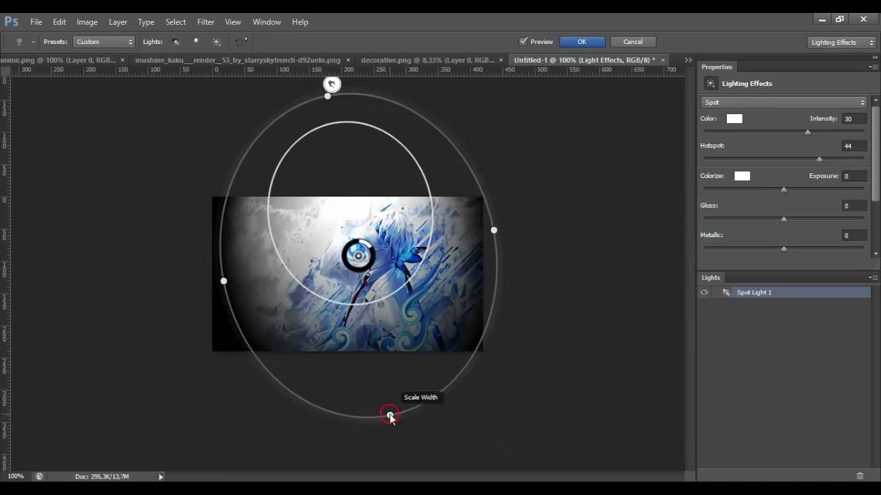
left_click_drag(391, 414, 407, 452)
left_click_drag(490, 221, 514, 228)
left_click_drag(386, 306, 389, 320)
left_click_drag(360, 255, 353, 254)
left_click_drag(507, 227, 520, 232)
left_click_drag(378, 455, 407, 472)
left_click_drag(518, 212, 541, 230)
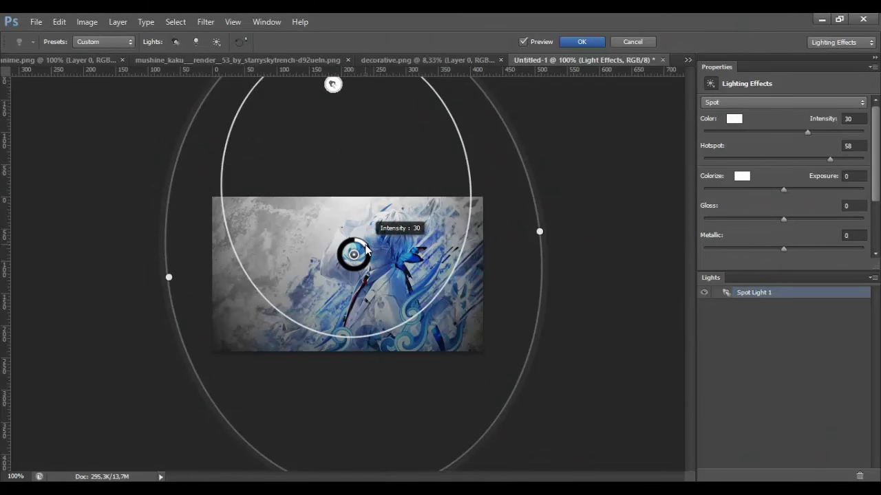
left_click_drag(366, 250, 429, 211)
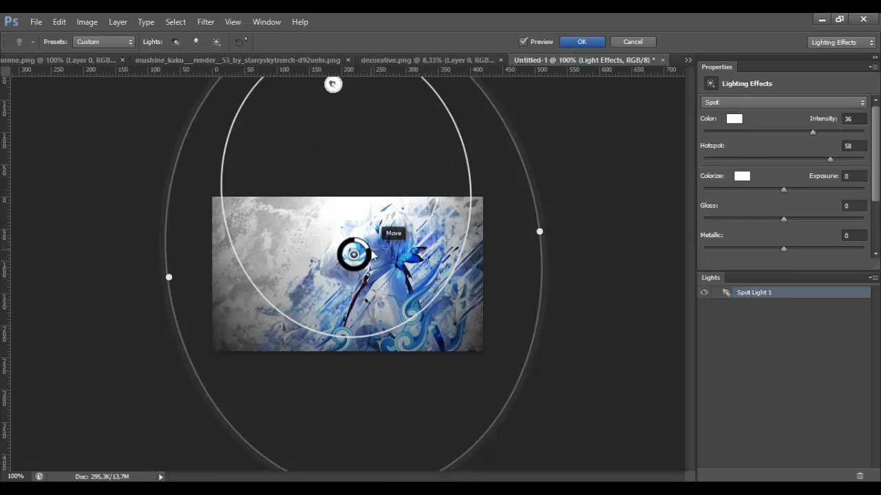
left_click(583, 42)
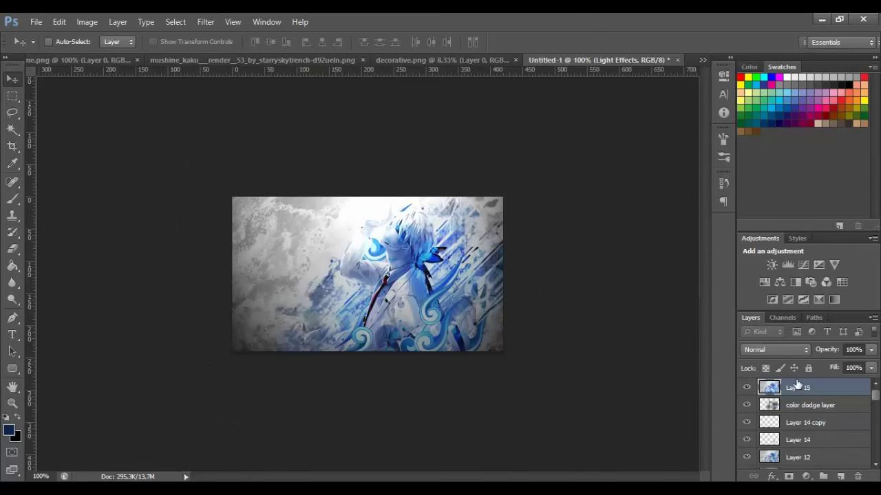
Set the opacity of Layer 15 to 60%
left_click(853, 349)
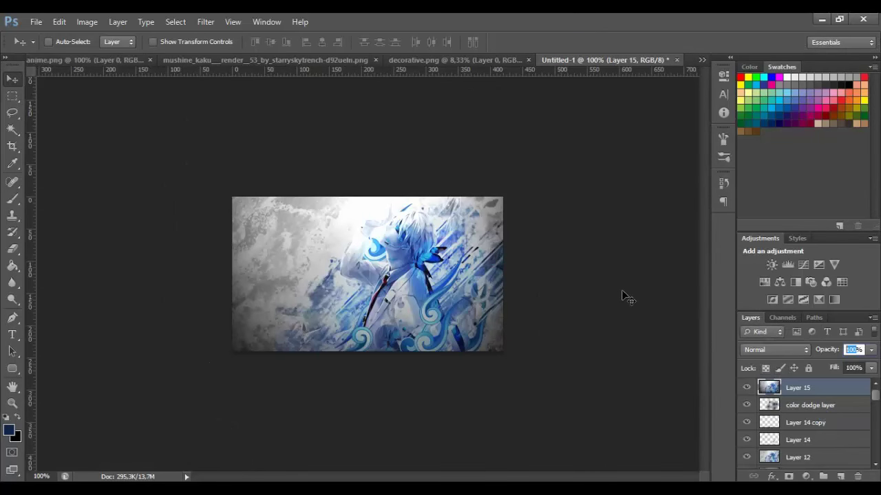
type("60")
key("Return")
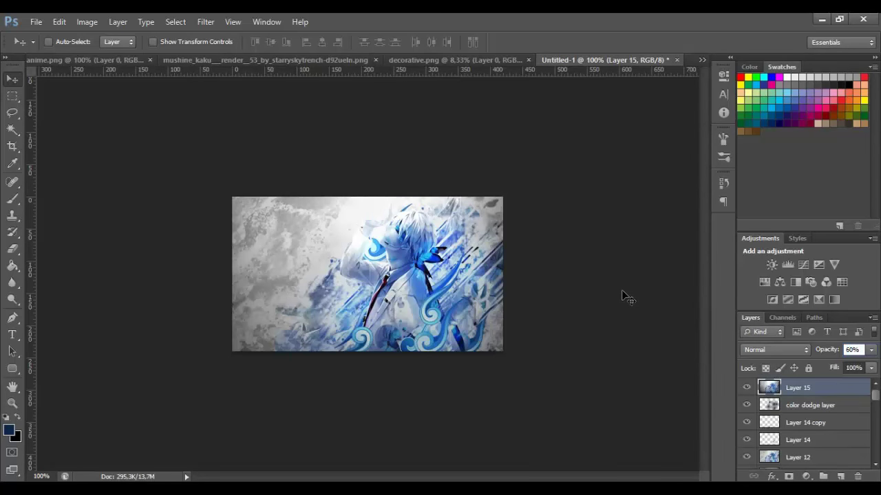
Add a layer mask to Layer 15 and paint black on its upper middle with a soft 200 px brush
left_click(232, 202)
left_click(12, 249)
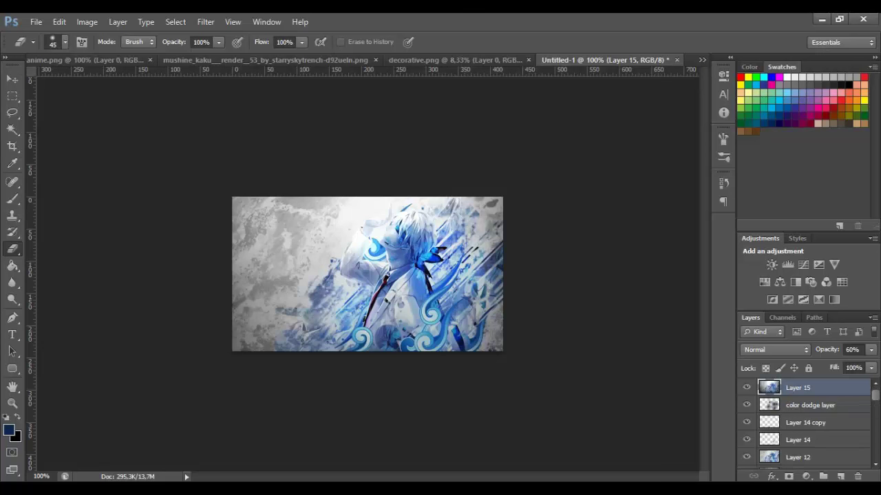
left_click(789, 476)
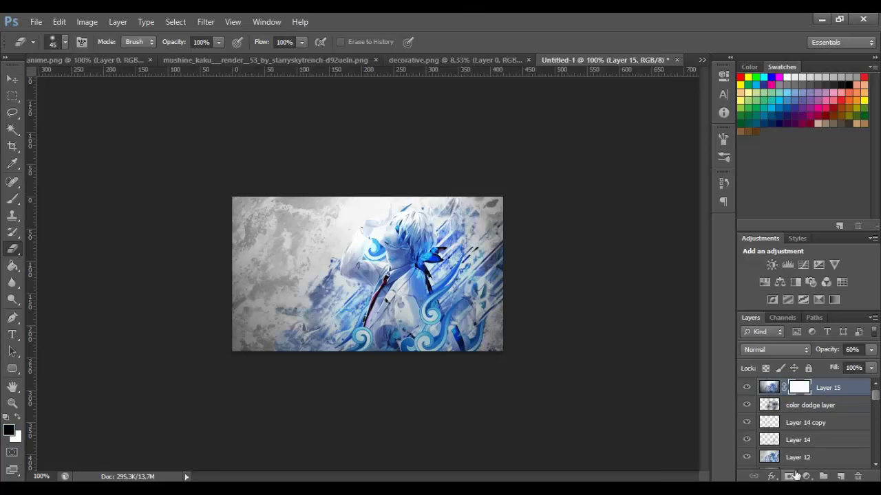
left_click(14, 201)
left_click(65, 41)
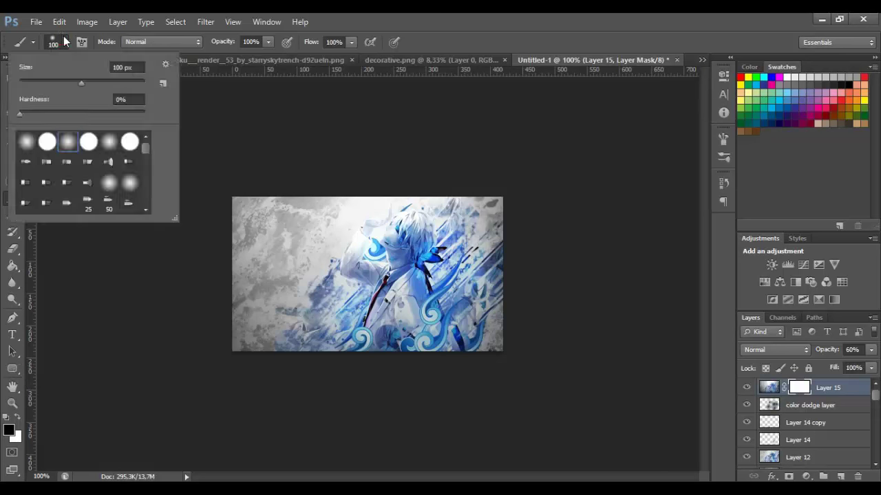
left_click(65, 41)
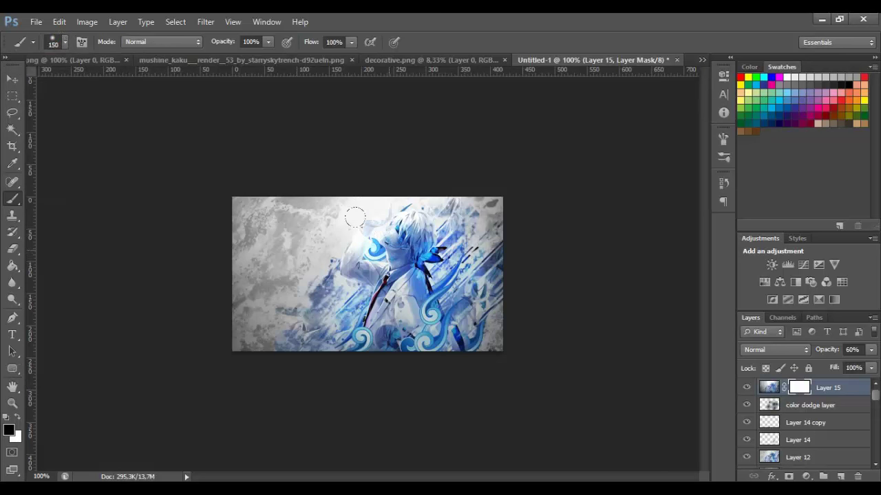
key("bracketright")
key("bracketright")
key("bracketright")
key("bracketright")
left_click(370, 184)
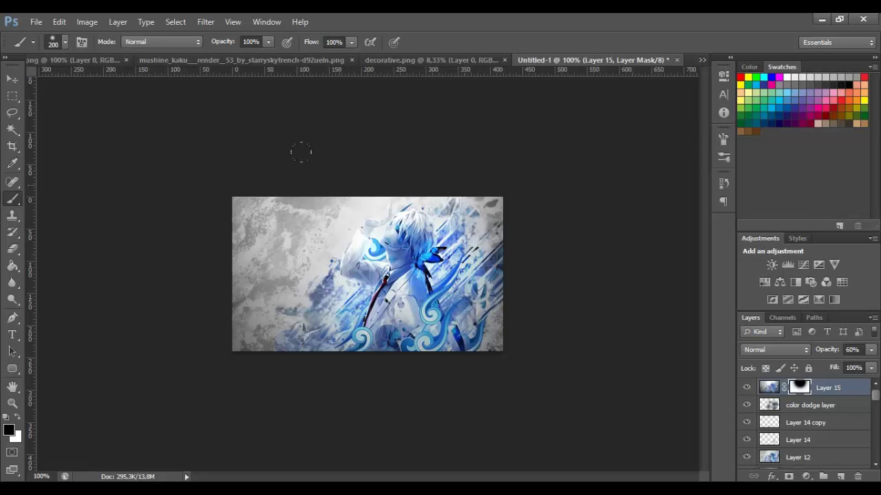
Compare the banner with and without the Layer 15 lighting by toggling the layer's visibility several times
left_click(750, 391)
left_click(750, 390)
left_click(749, 391)
left_click(749, 391)
left_click(749, 390)
left_click(749, 390)
left_click(749, 391)
left_click(749, 391)
left_click(35, 21)
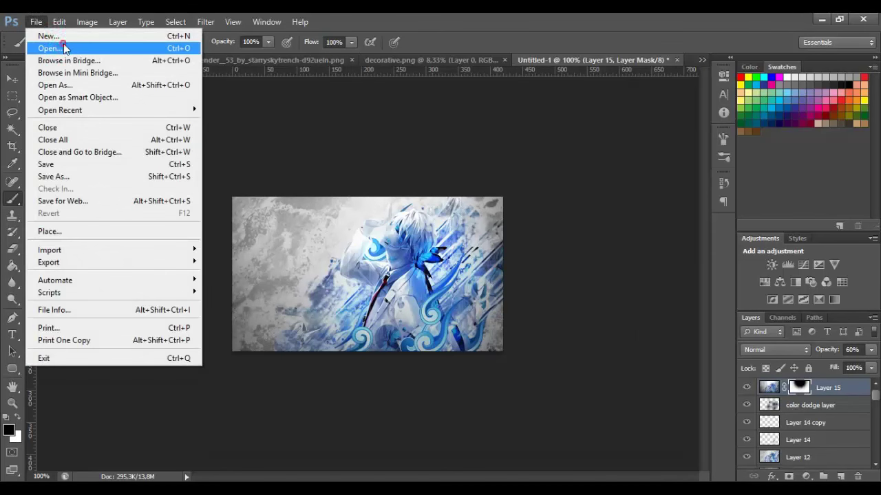
left_click(64, 49)
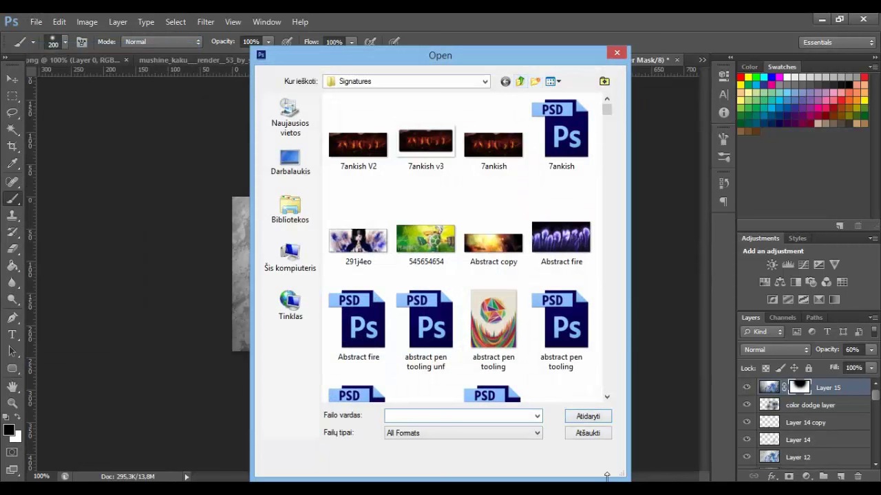
left_click(600, 433)
Switch to the Bokeh and lights folder and open the texture Bokeh-Texture-2-by-MagnifiqueN in Photoshop
key("alt+Tab")
left_click(471, 249)
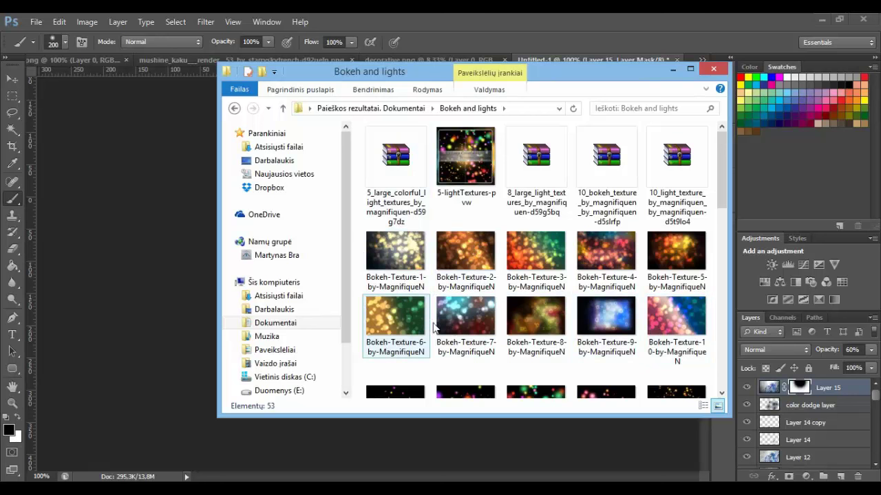
scroll(425, 317, "down", 10)
scroll(420, 301, "up", 10)
scroll(417, 303, "down", 2)
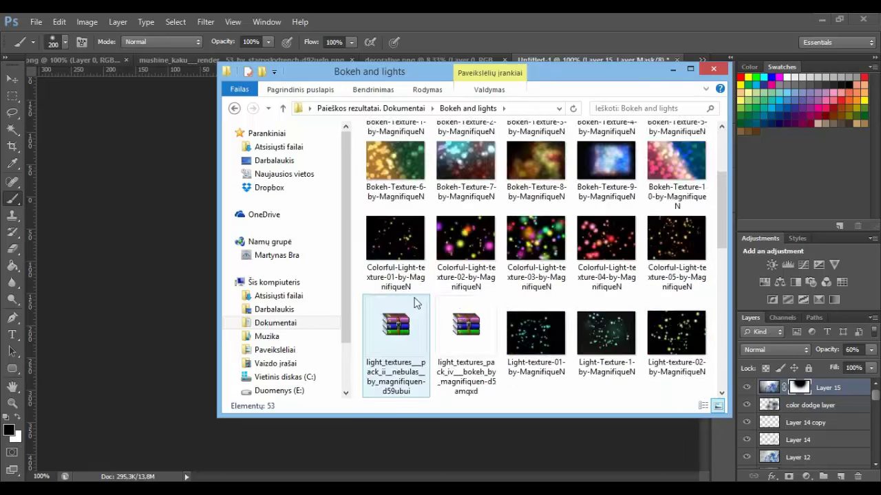
scroll(415, 303, "up", 2)
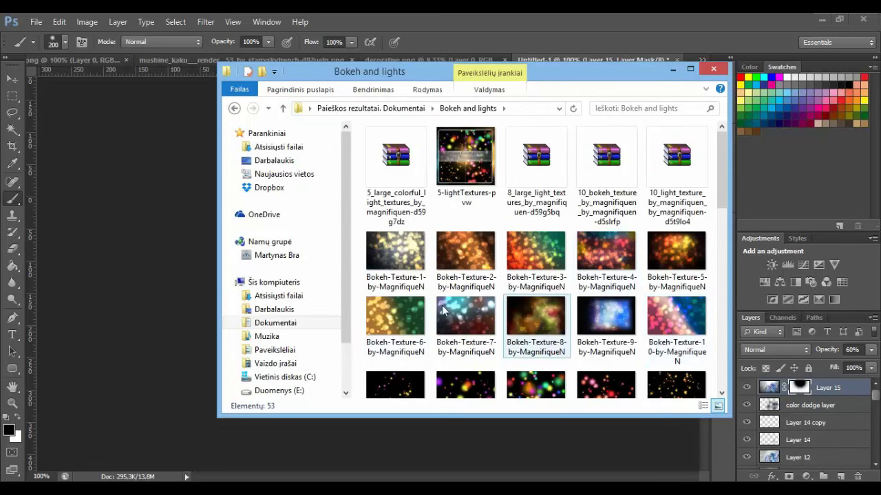
left_click(397, 324)
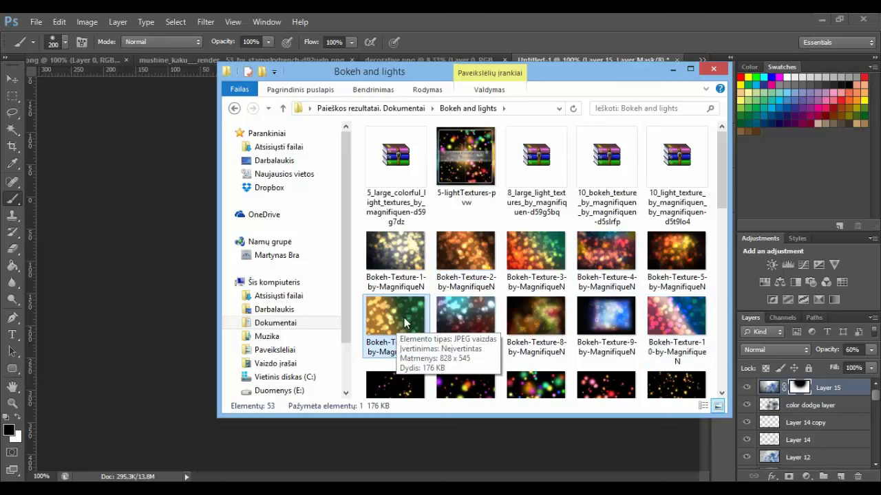
left_click(475, 261)
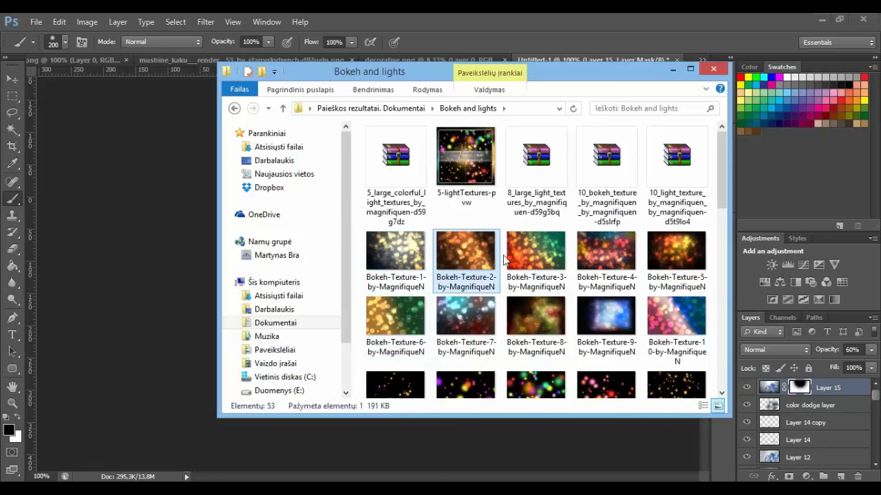
left_click_drag(475, 256, 688, 61)
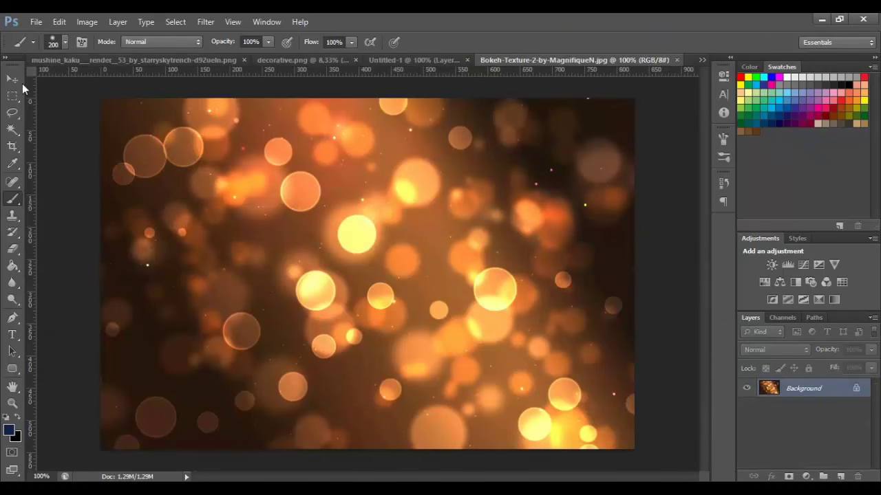
Move the orange bokeh texture into the Untitled-1 banner document as a new layer and position it over the canvas
left_click(14, 80)
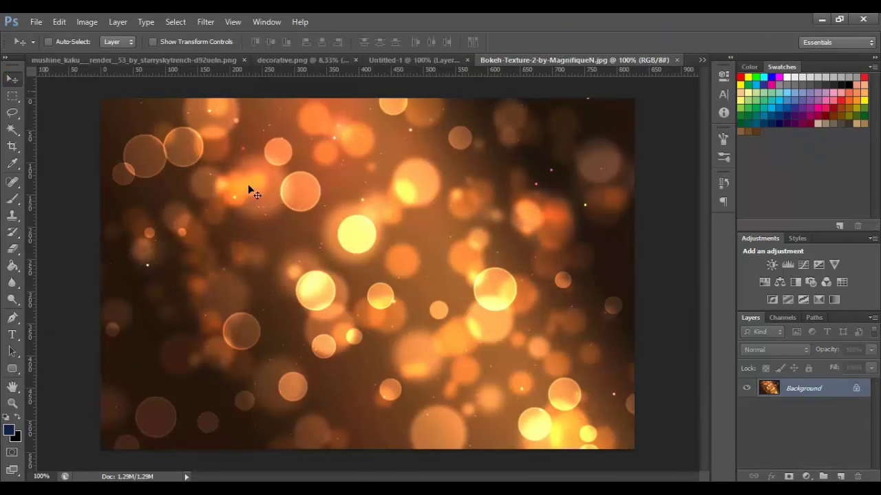
left_click_drag(384, 56, 413, 289)
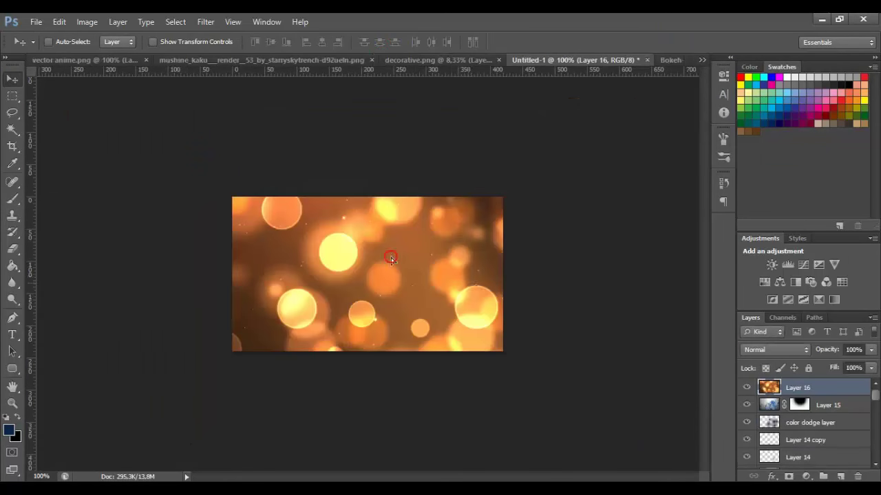
left_click_drag(390, 256, 437, 282)
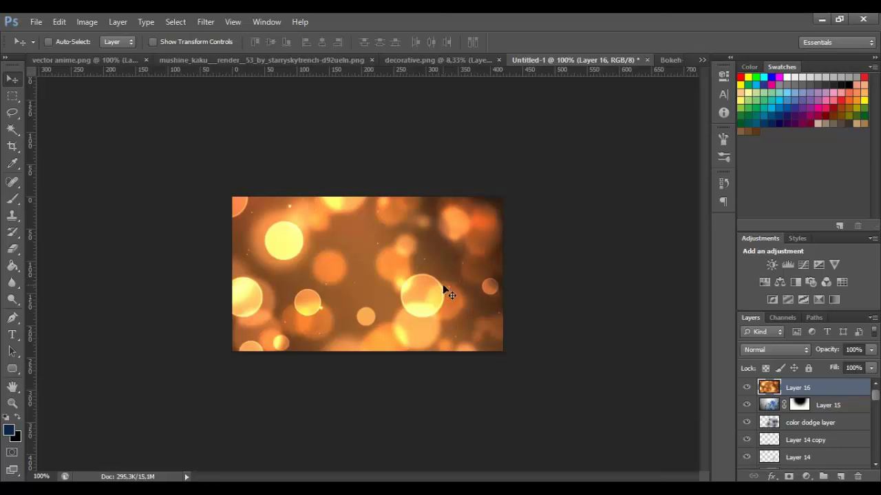
left_click_drag(447, 287, 470, 297)
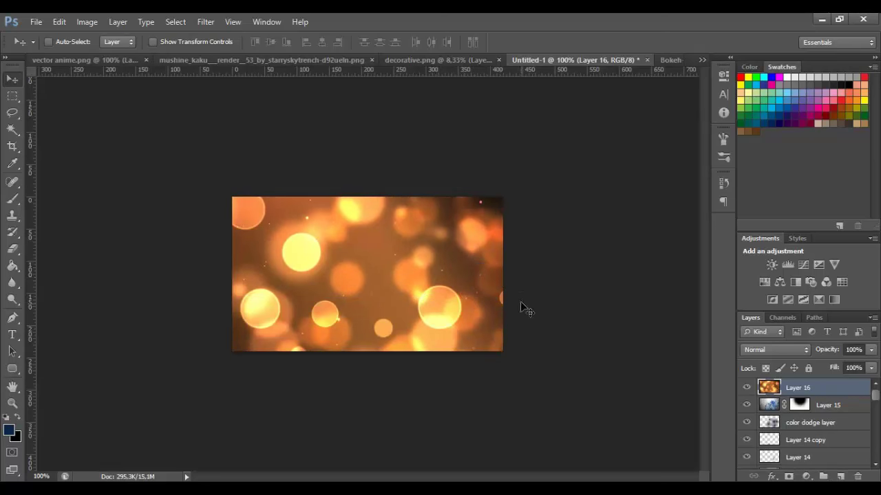
Add a new layer above Layer 16, set it to Hue, clip it to the texture and fill it with dark blue #0d264e
left_click(840, 476)
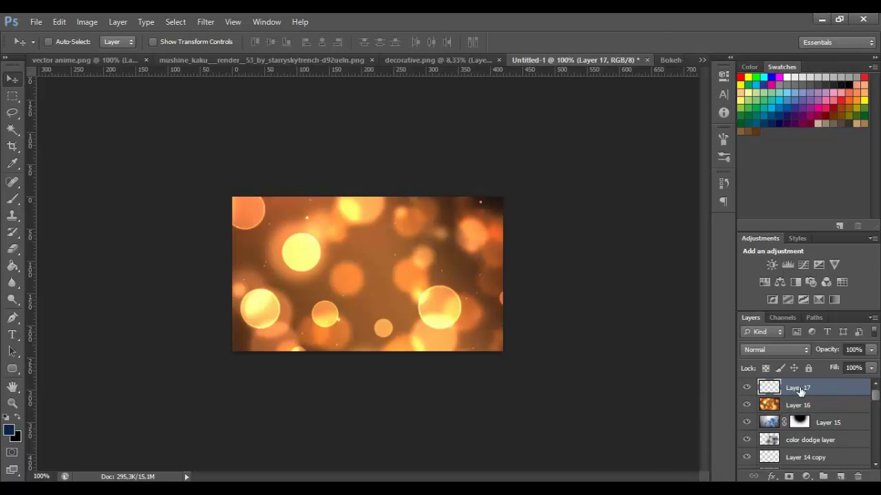
left_click(776, 349)
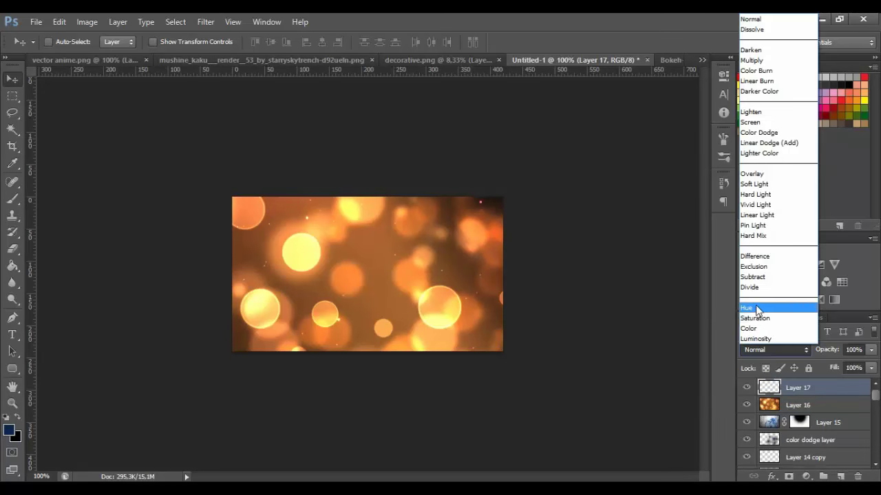
left_click(756, 305)
right_click(812, 388)
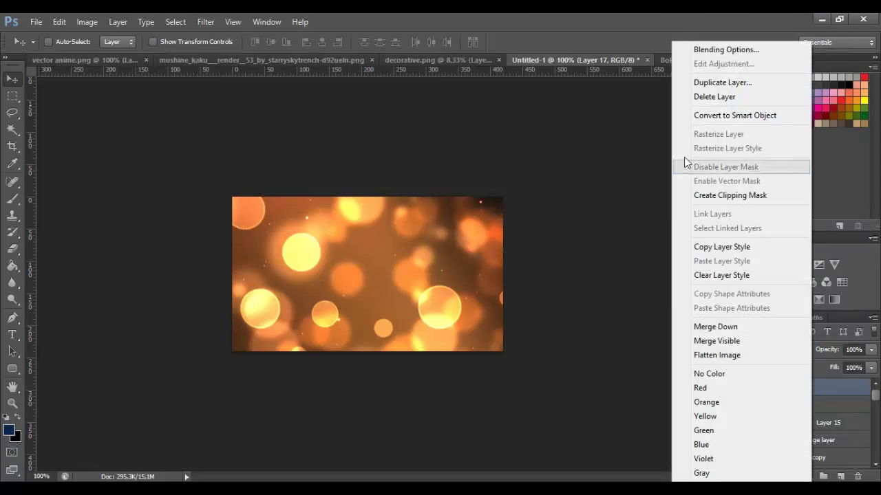
left_click(709, 195)
left_click(13, 266)
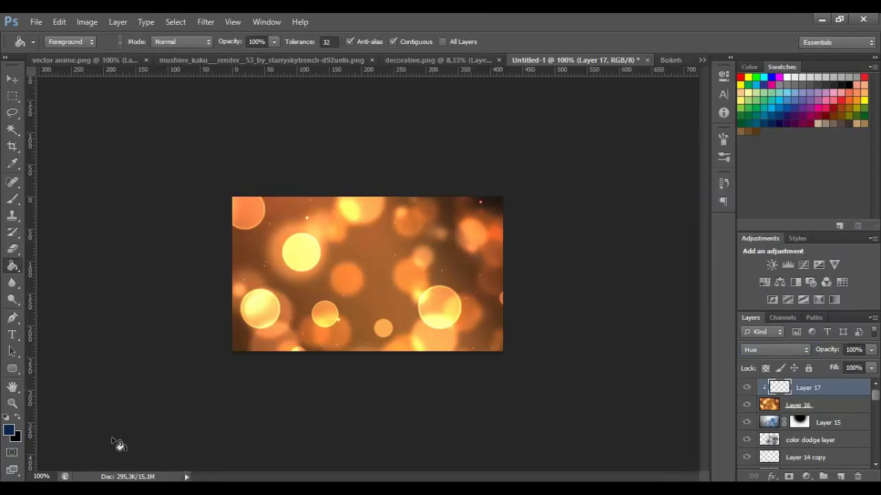
left_click(370, 248)
Change the foreground colour to teal #0d404e and refill the clipped Layer 17 with it
left_click(9, 431)
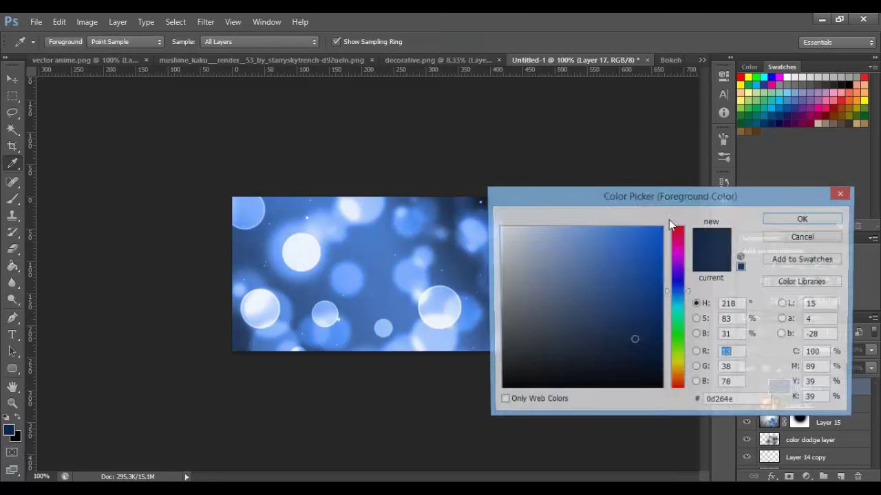
left_click_drag(672, 324, 678, 295)
left_click(804, 219)
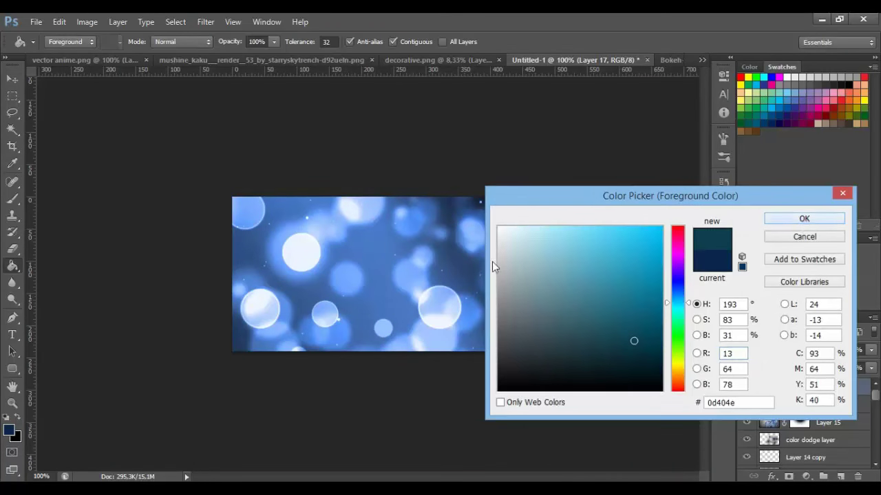
left_click(379, 296)
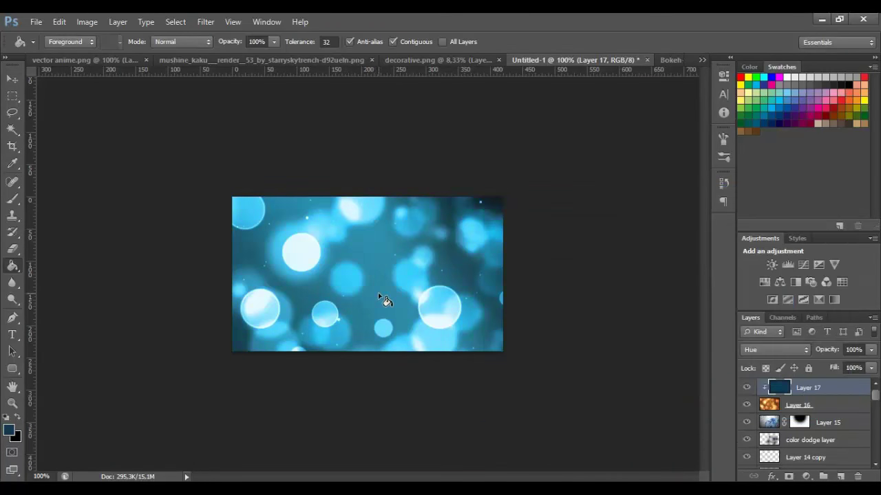
Set the foreground colour to #0d334e and refill the clipped Layer 17 with it
left_click(9, 429)
left_click_drag(673, 303, 675, 297)
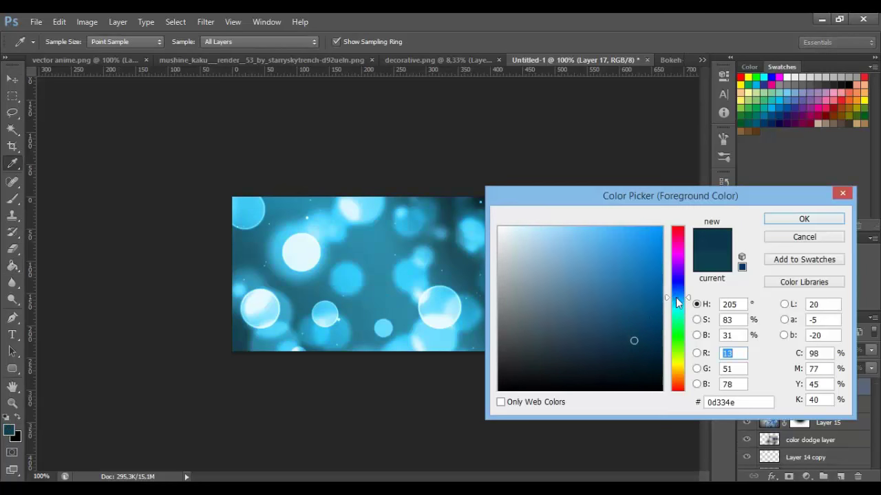
left_click(795, 219)
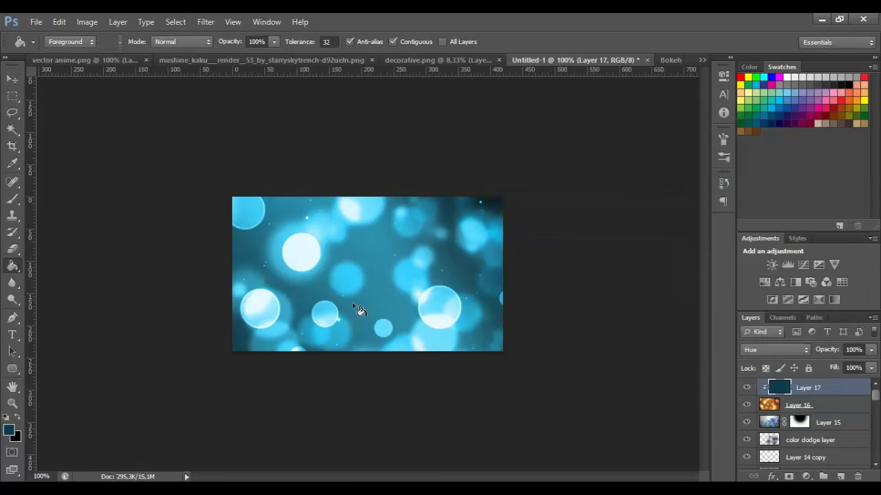
Merge the clipped Layer 17 down into the bokeh texture on Layer 16
left_click(798, 405)
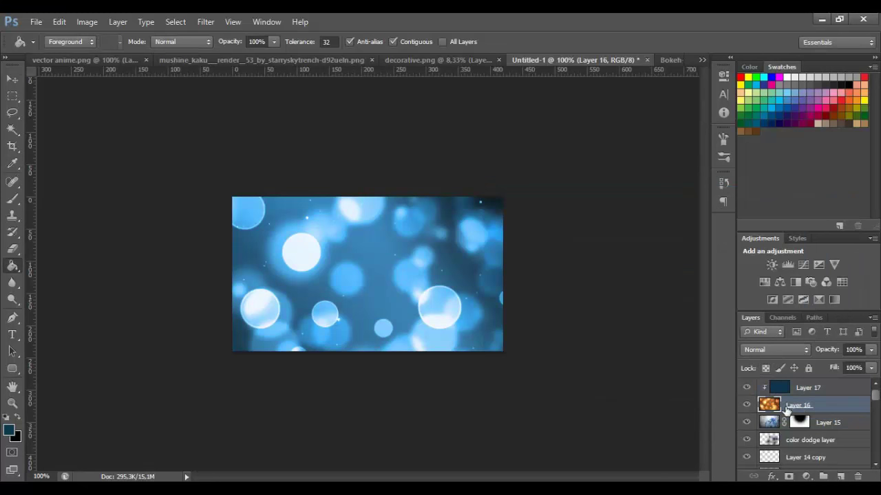
left_click(811, 390)
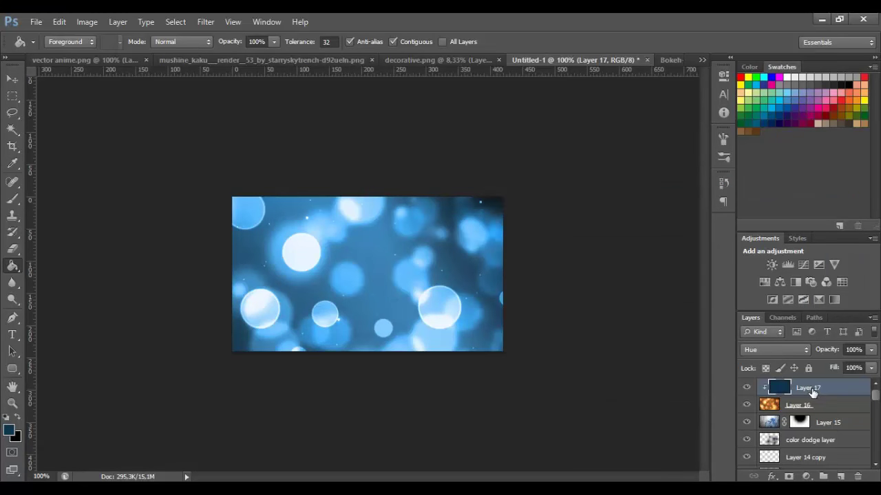
key("Delete")
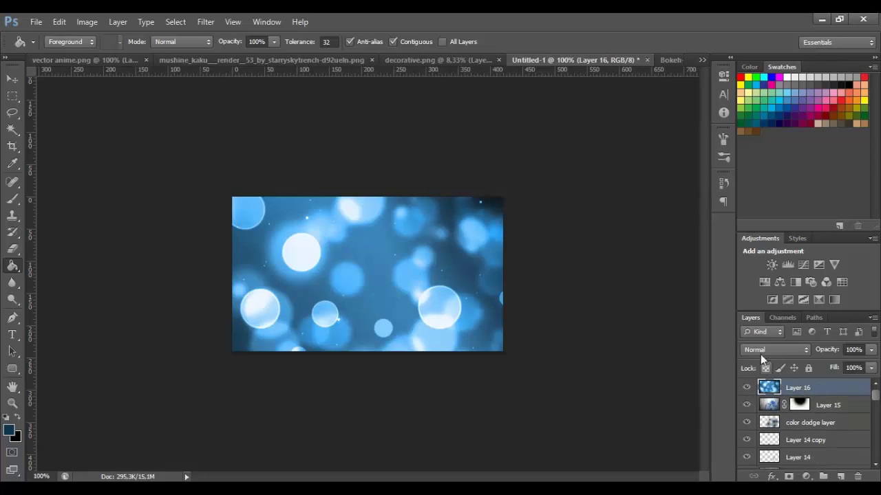
left_click(404, 274)
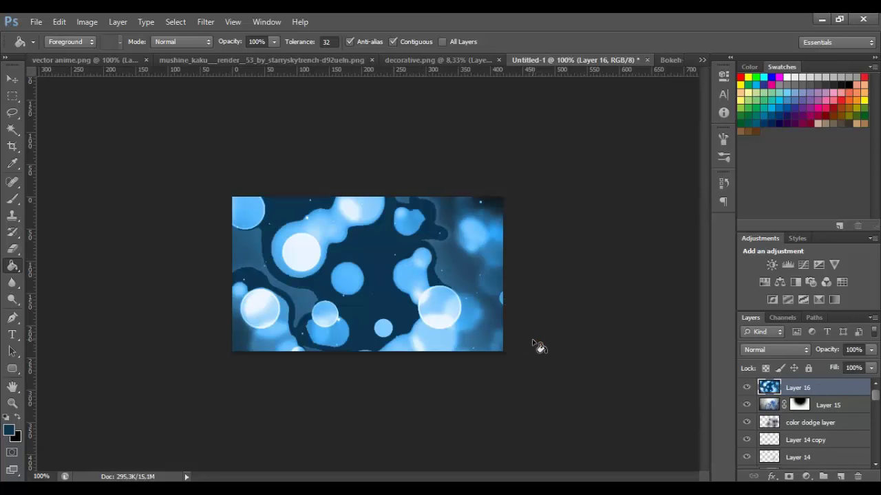
key("ctrl+z")
left_click(11, 79)
left_click_drag(374, 272, 497, 334)
key("ctrl+z")
Step back in the history to the last Paint Bucket state to undo merging Layer 17
left_click(723, 183)
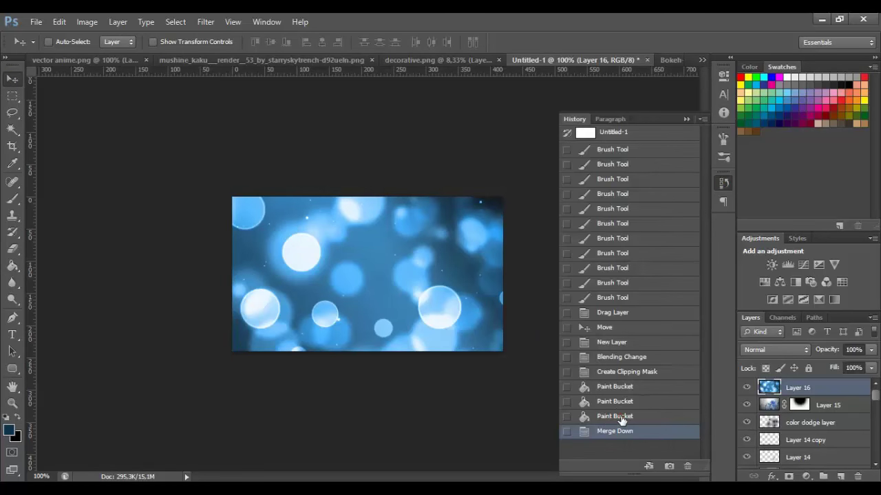
left_click(617, 417)
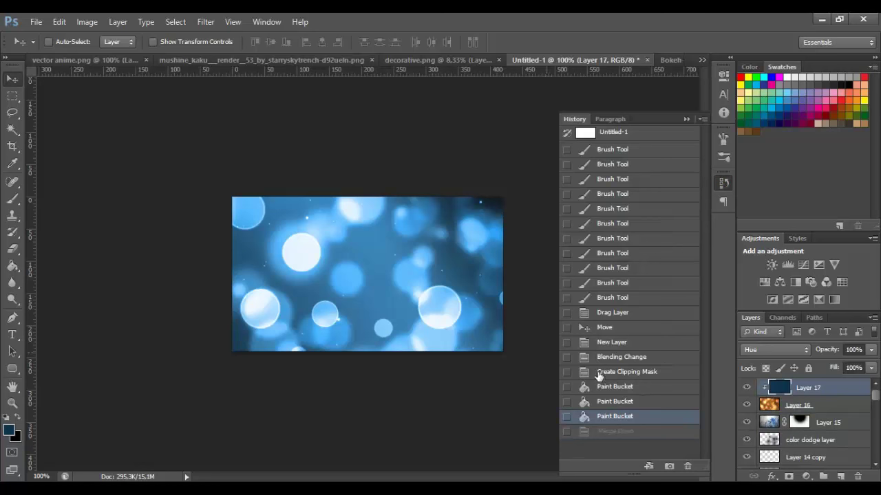
left_click(726, 185)
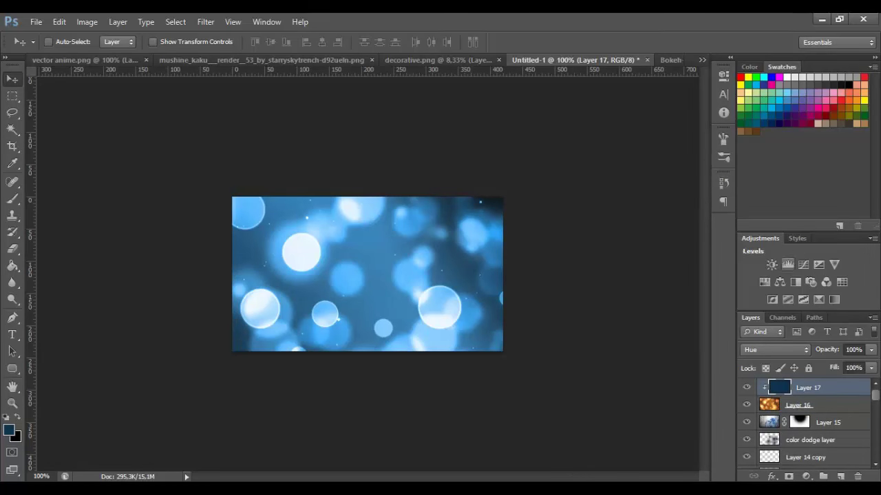
Scale the bokeh texture on Layer 16 to about 38%, rotate it slightly and place it over the banner's lower right
left_click(821, 407)
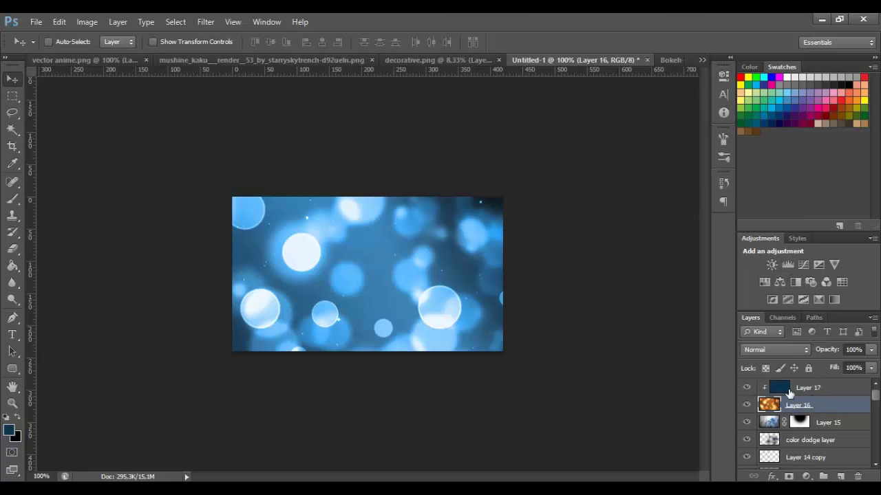
key("ctrl+t")
left_click_drag(47, 115, 376, 335)
left_click_drag(437, 355, 267, 268)
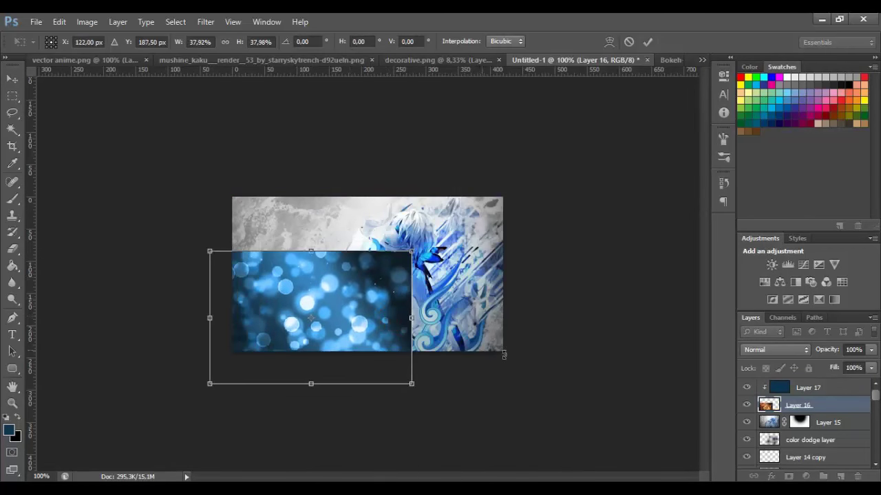
left_click_drag(509, 347, 539, 365)
left_click_drag(284, 292, 437, 284)
key("Return")
Try the Screen, Lighten and Color Dodge blending modes on Layer 16
left_click(774, 350)
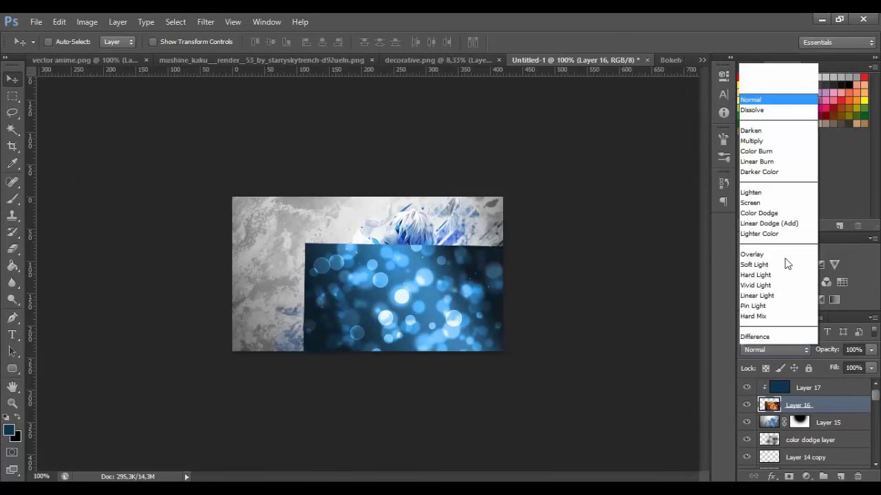
left_click(776, 122)
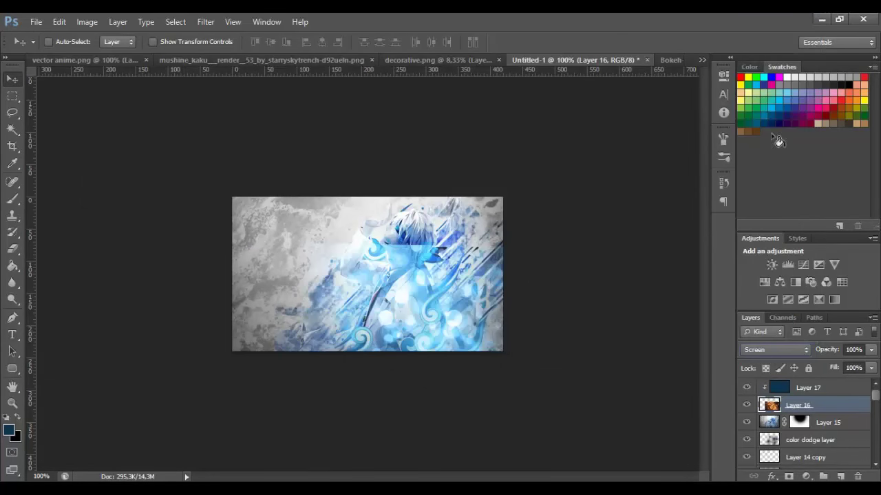
key("shift+minus")
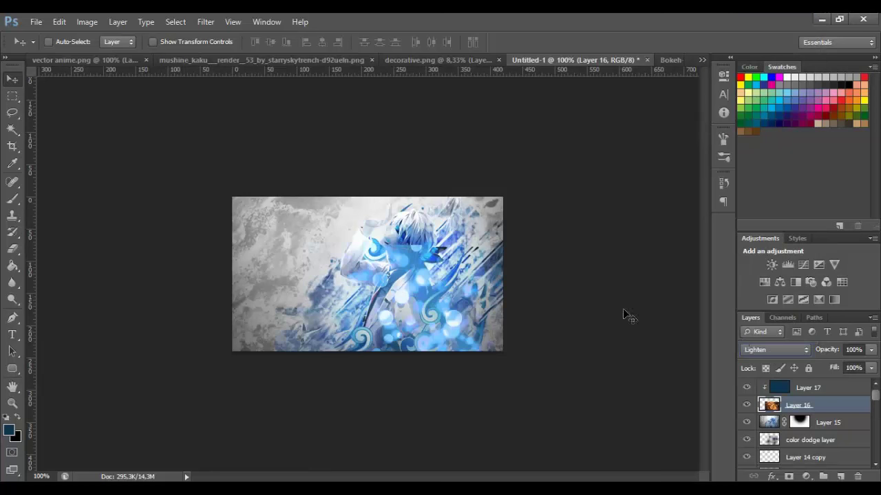
key("shift+plus")
key("shift+minus")
key("shift+plus")
key("shift+plus")
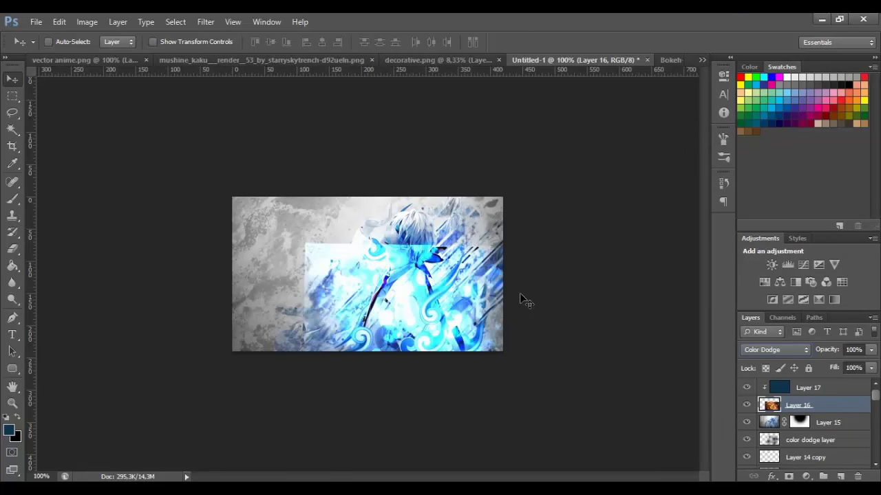
key("shift+minus")
key("shift+minus")
Compare Soft Light and Lighten on Layer 16 and set its blending mode to Screen
left_click(758, 352)
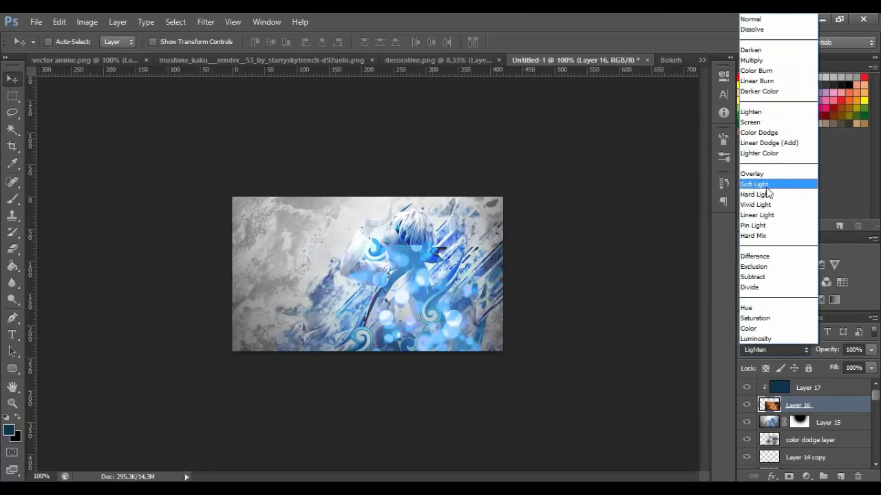
left_click(757, 190)
left_click(758, 352)
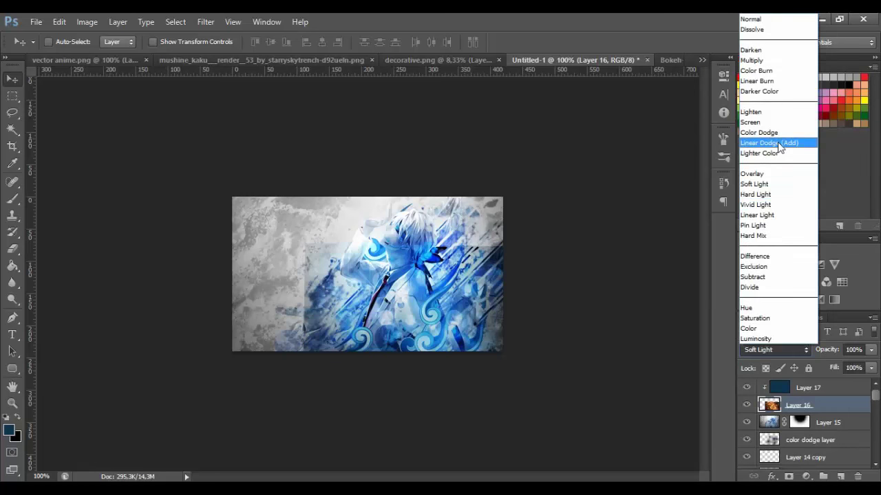
left_click(779, 112)
key("shift+plus")
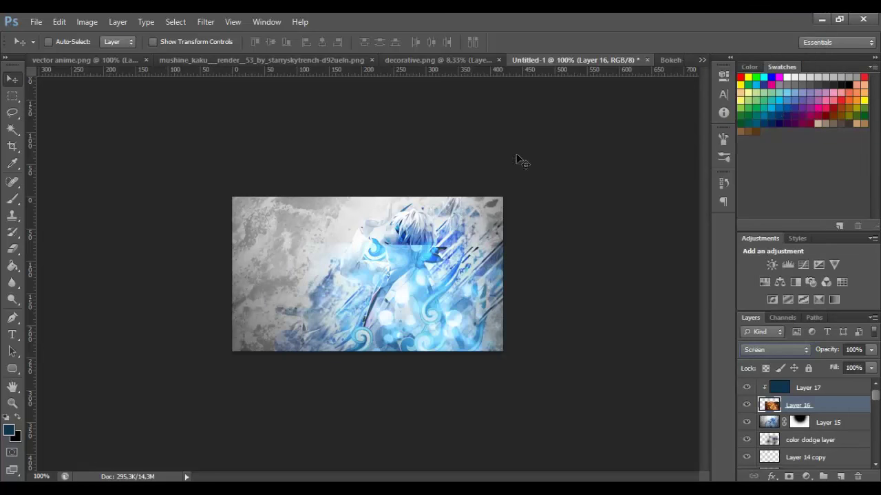
Compare the Screen and Lighten blending modes on Layer 16 and settle on Lighten
key("shift+minus")
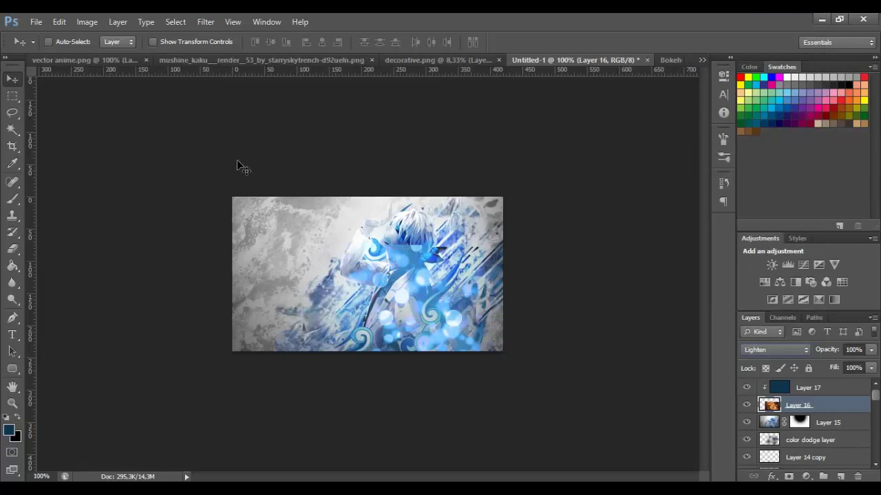
key("shift+plus")
key("shift+plus")
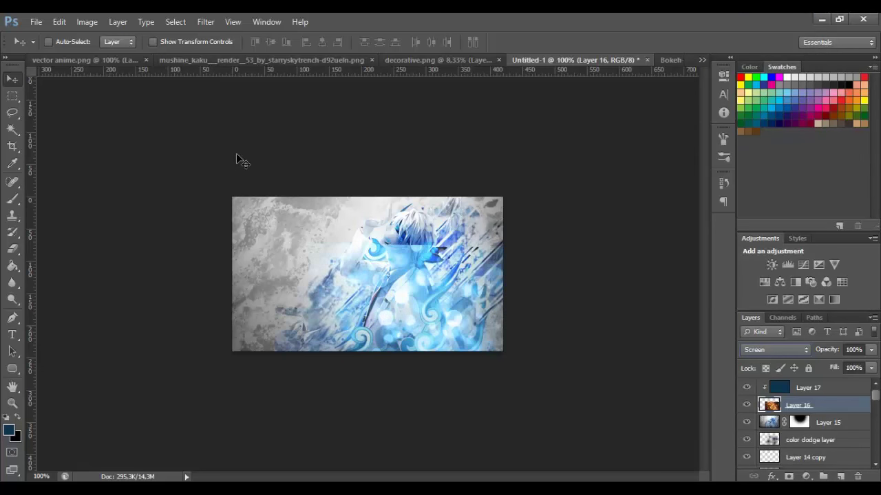
key("shift+minus")
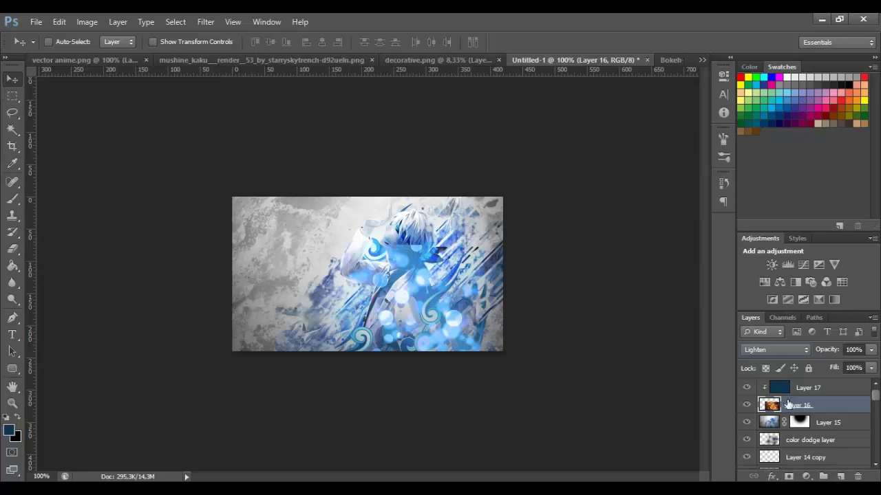
Add a layer mask to Layer 16 and brush black over the character and nearby swirls, hiding the bokeh there
left_click(788, 477)
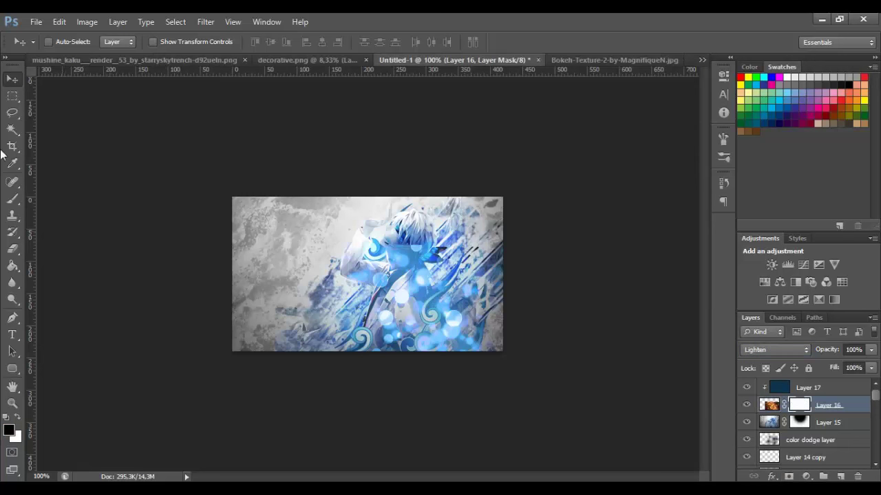
left_click(13, 199)
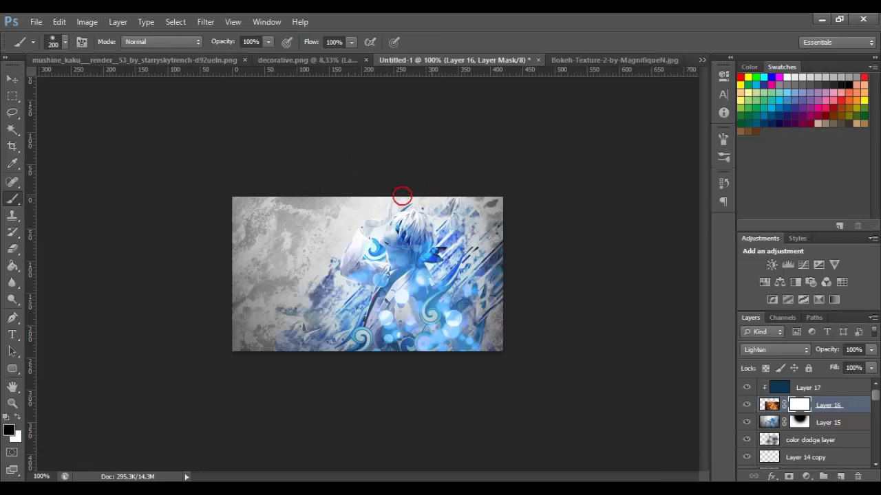
mouse_move(326, 184)
left_mouse_down()
mouse_move(370, 239)
mouse_move(289, 331)
mouse_move(327, 244)
left_mouse_up()
mouse_move(385, 282)
left_mouse_down()
mouse_move(378, 316)
mouse_move(424, 279)
left_mouse_up()
key("v")
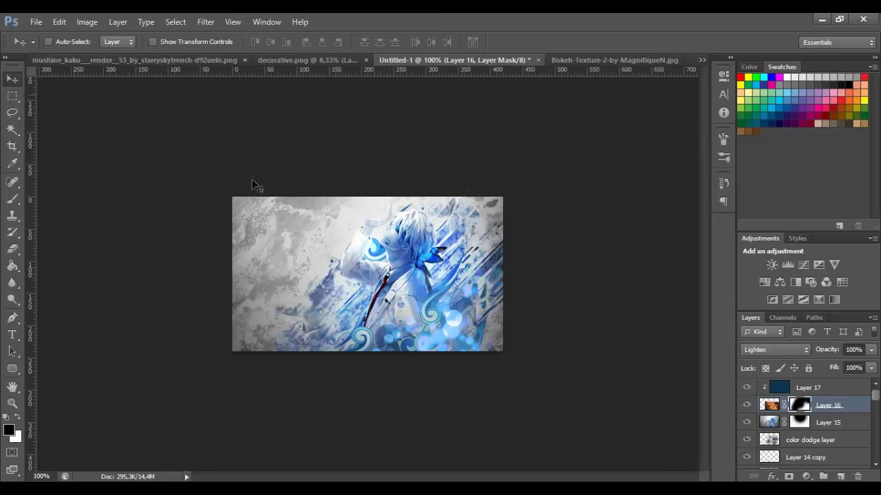
left_click_drag(598, 409, 616, 441)
left_click(13, 249)
left_click(12, 198)
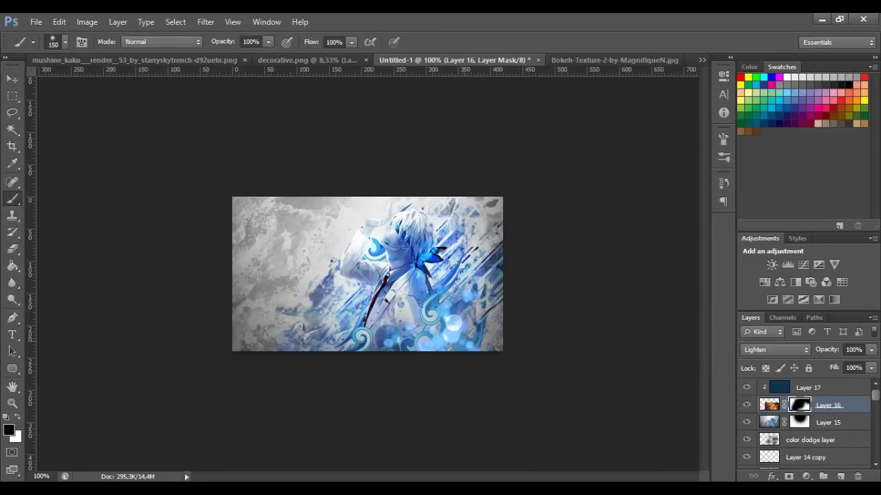
mouse_move(432, 308)
left_mouse_down()
mouse_move(475, 347)
mouse_move(434, 310)
mouse_move(424, 284)
left_mouse_up()
Step back through the last brush strokes on Layer 16's mask in the history and set the layer's opacity to 80%
left_click(723, 183)
left_click(619, 401)
left_click(612, 386)
left_click(607, 371)
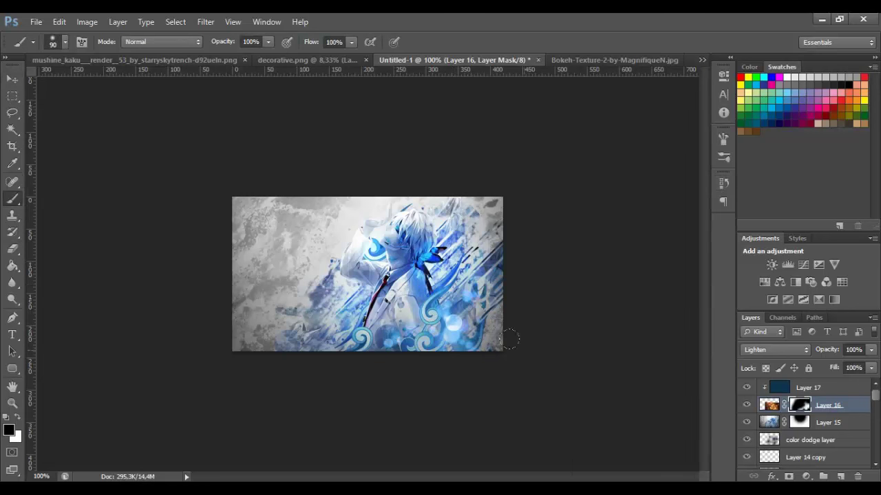
left_click(854, 351)
type("80")
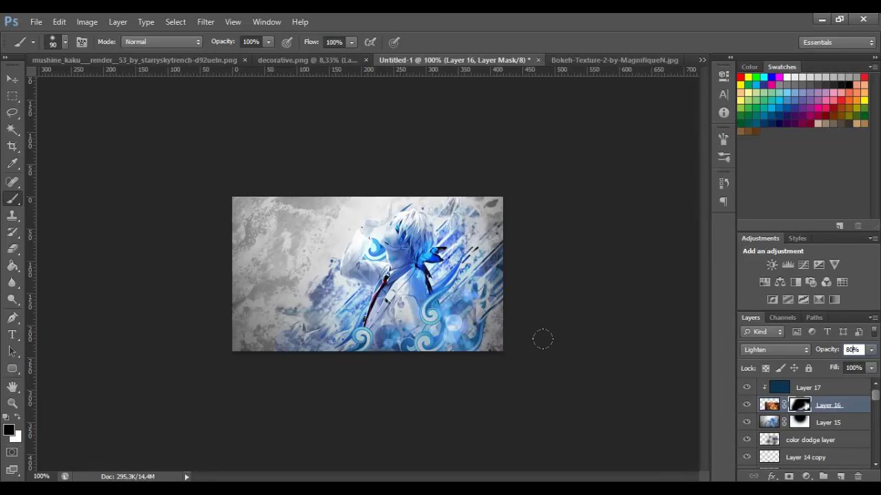
Select Layer 17, switch to Windows Photo Viewer and open Bokeh-Texture-3-by-MagnifiqueN in Photoshop
left_click(818, 389)
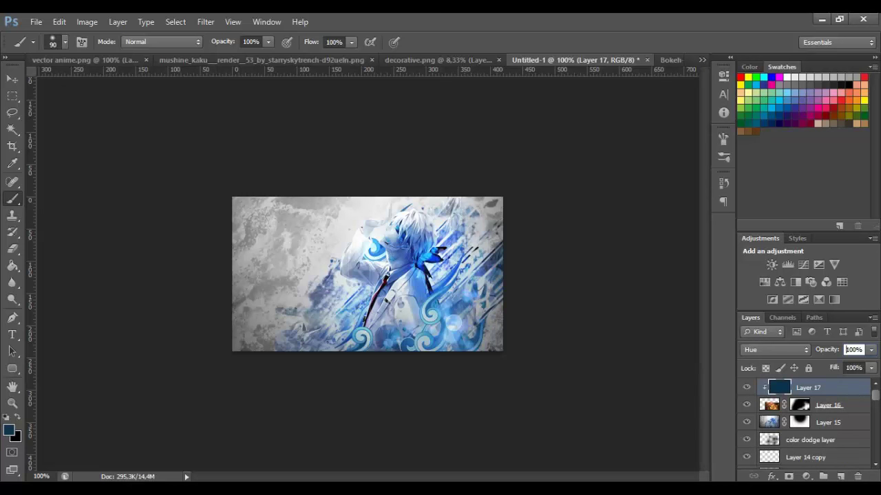
key("alt+Tab")
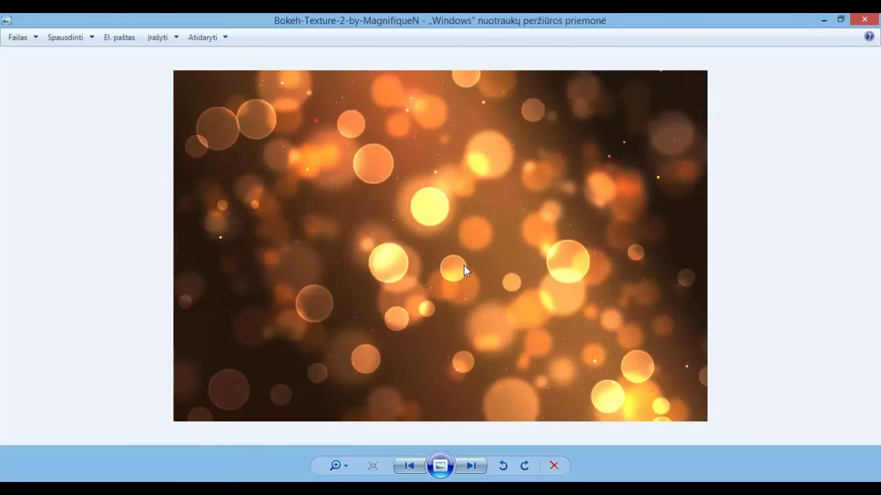
scroll(465, 241, "down", 1)
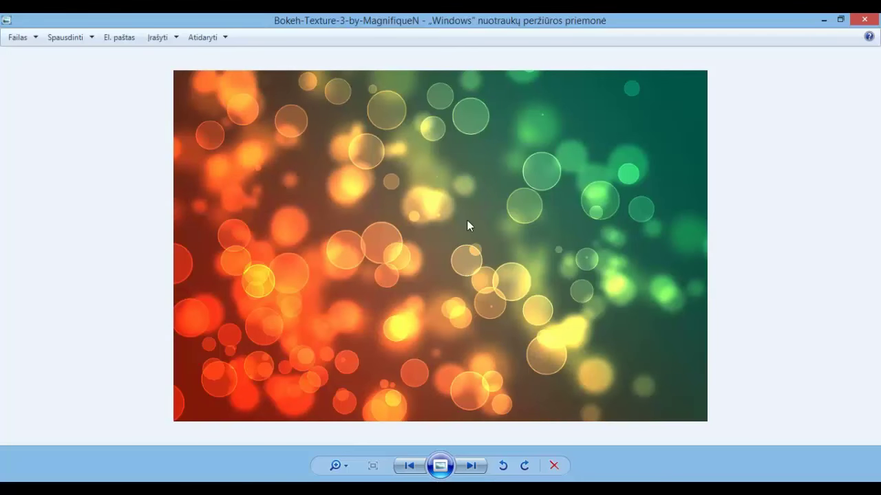
right_click(553, 203)
mouse_move(554, 210)
left_click(678, 254)
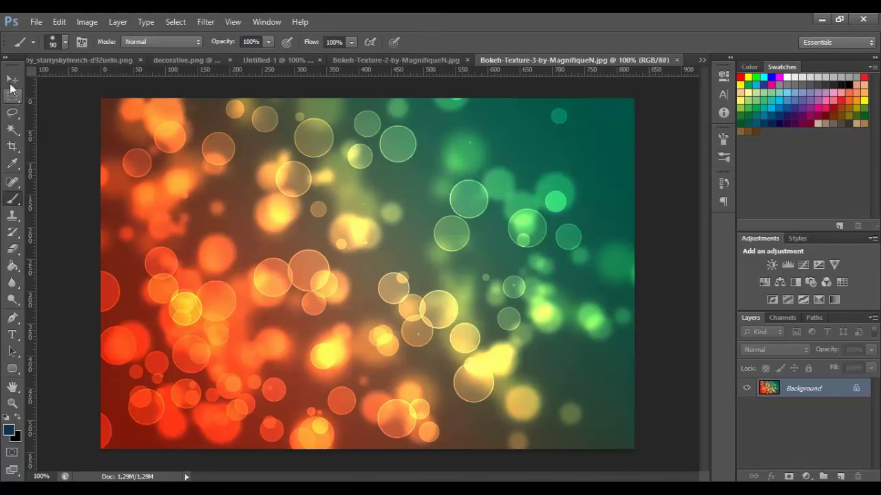
Move the Bokeh-Texture-3 image into the Untitled-1 banner above Layer 17 and release its clipping mask
left_click(12, 80)
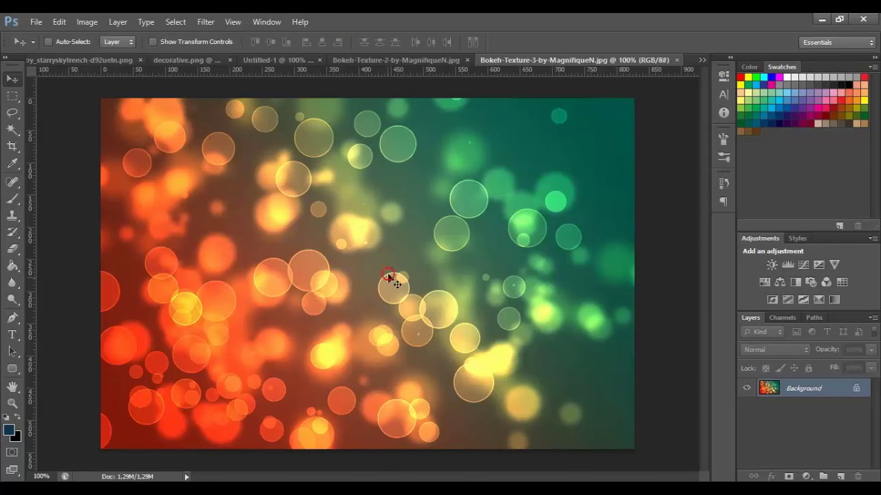
left_click_drag(276, 61, 344, 303)
left_click_drag(200, 198, 262, 350)
left_click_drag(327, 316, 395, 341)
right_click(829, 391)
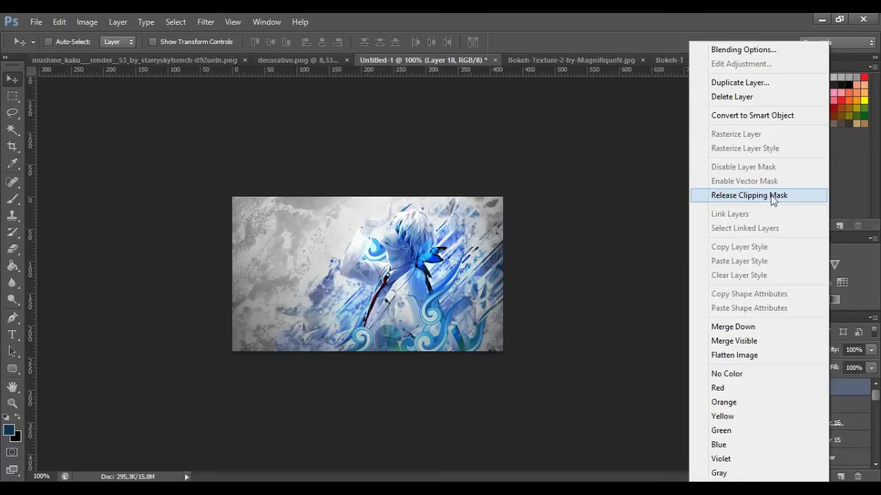
left_click(772, 199)
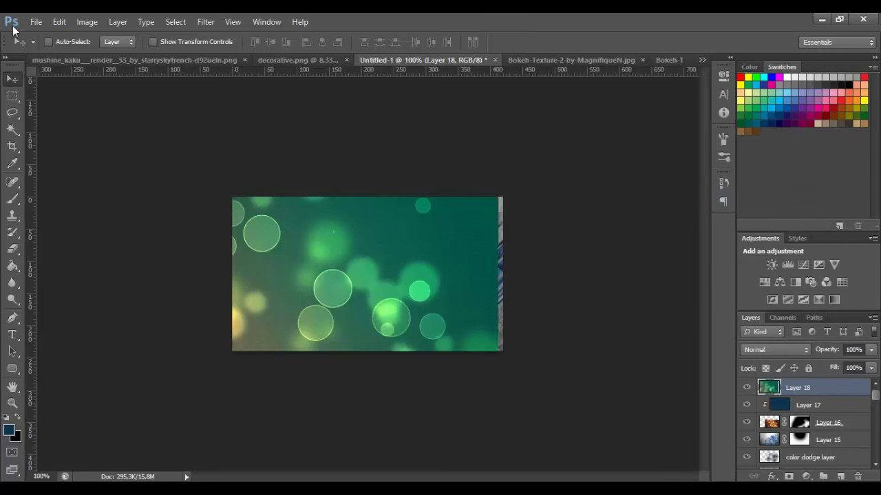
Flip the texture on Layer 18 horizontally, scale it down, tilt it and place it over the banner's lower right
key("ctrl+t")
right_click(372, 262)
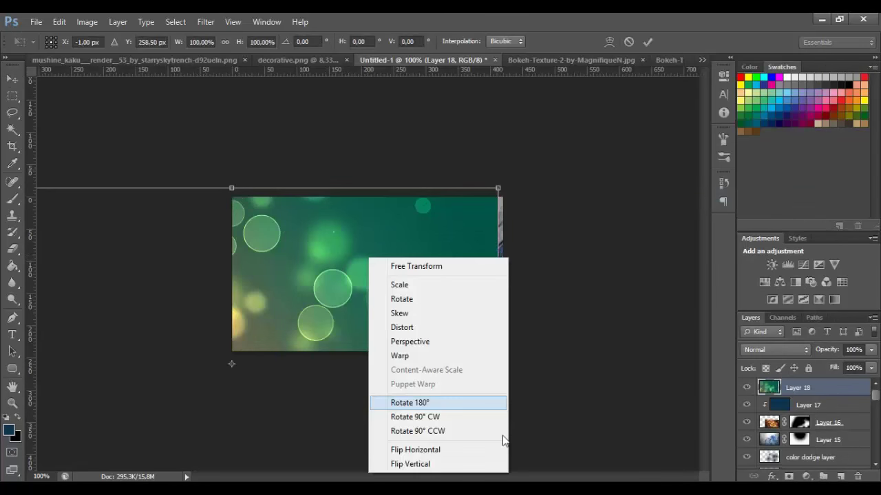
left_click(491, 450)
left_click_drag(318, 309, 566, 255)
left_click_drag(155, 322, 569, 351)
left_click_drag(674, 327, 357, 316)
left_click_drag(442, 214, 464, 170)
left_click_drag(447, 259, 440, 289)
key("Return")
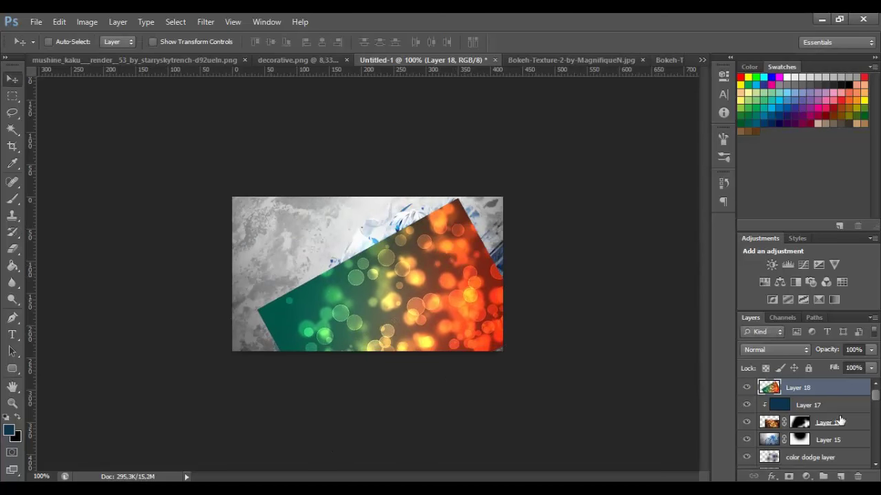
Duplicate the blue Hue fill Layer 17 above Layer 18 and clip the copy to Layer 18
left_click(824, 407)
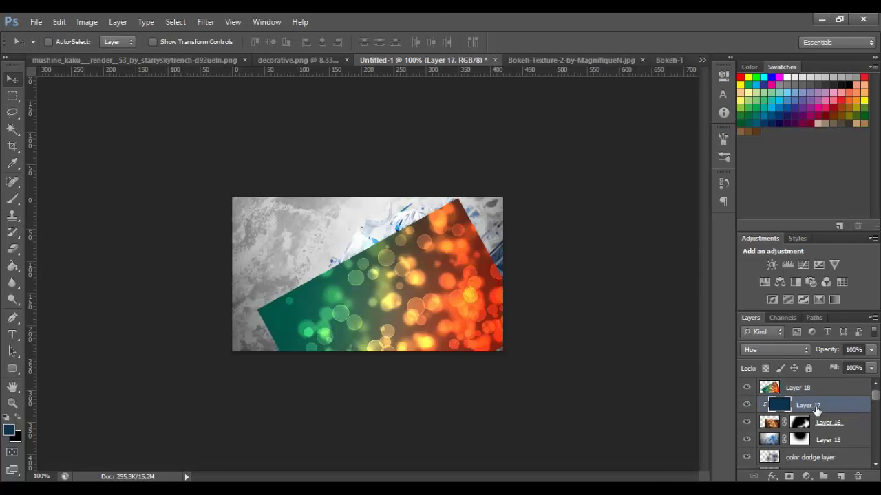
key("alt")
key("alt")
left_click_drag(806, 405, 811, 386)
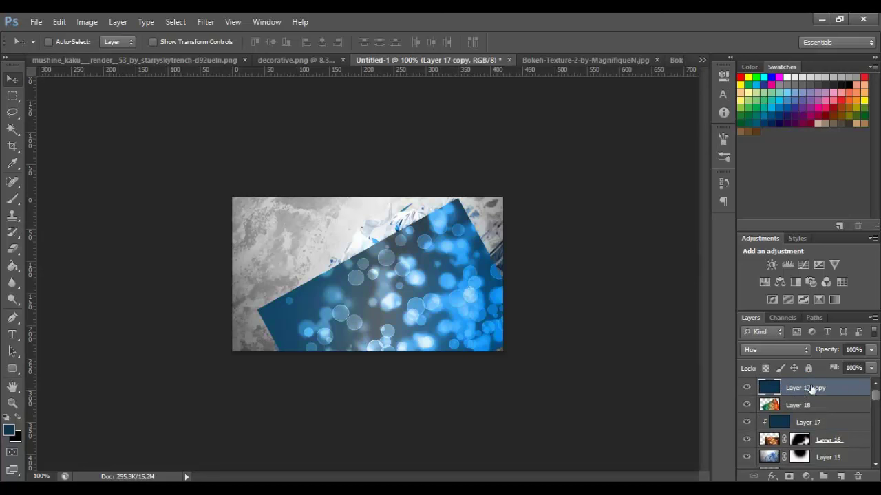
right_click(806, 390)
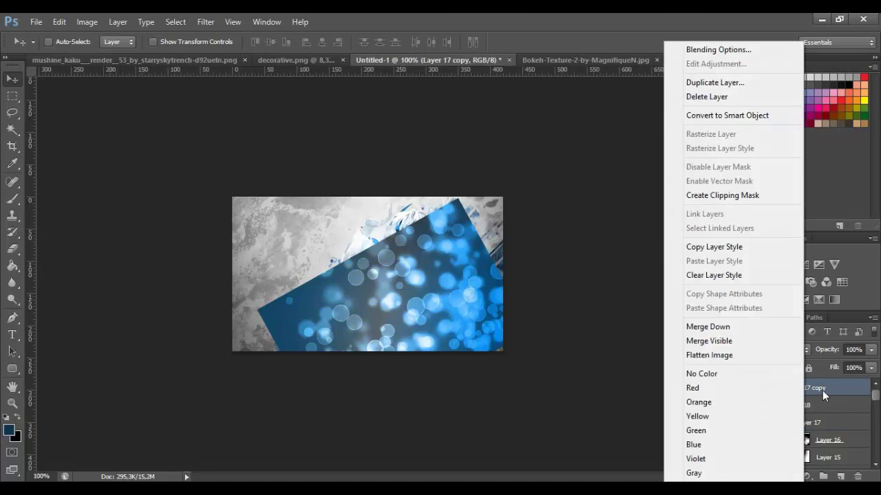
left_click(822, 390)
right_click(816, 387)
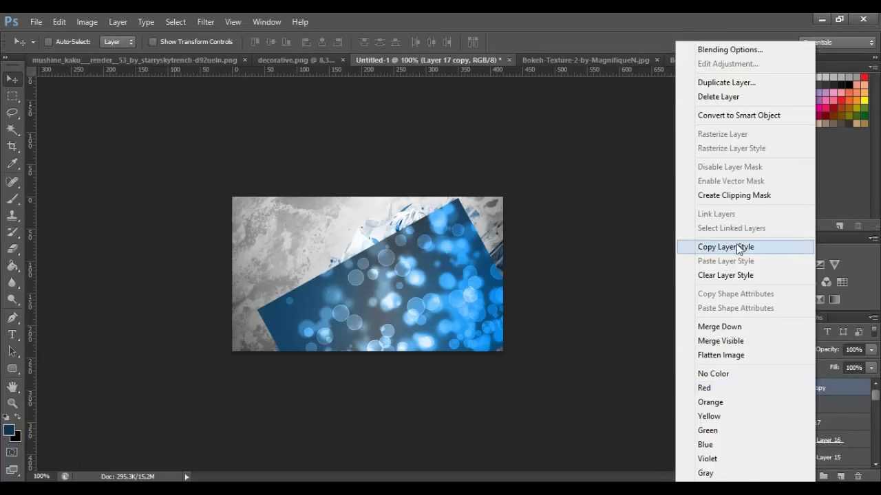
left_click(765, 196)
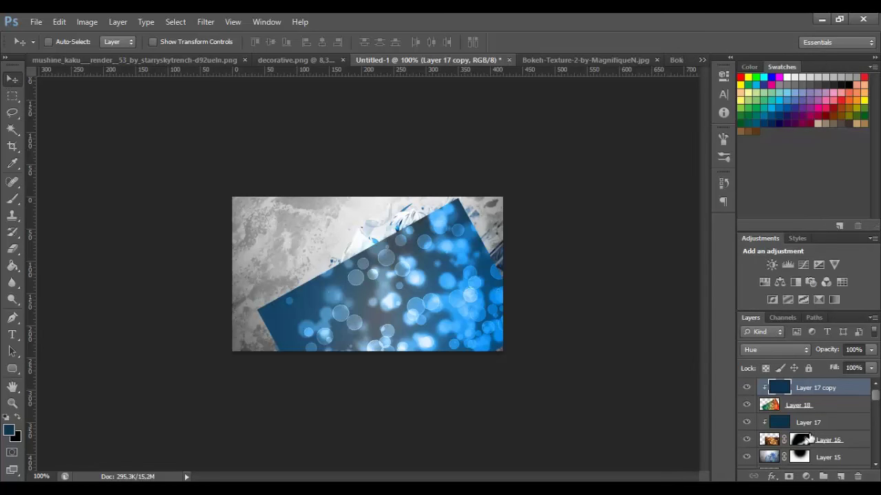
Set Layer 18's blending mode to Lighten and reposition its bokeh lights lower on the banner
left_click(805, 408)
left_click(776, 349)
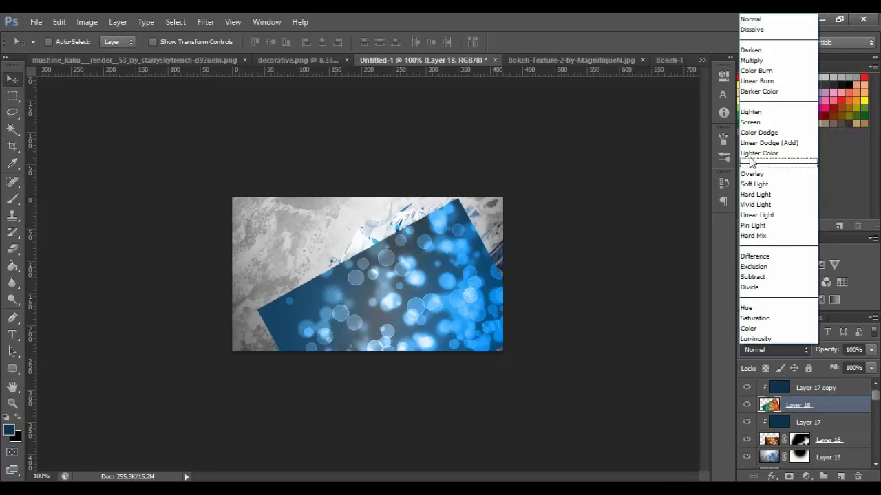
left_click(752, 112)
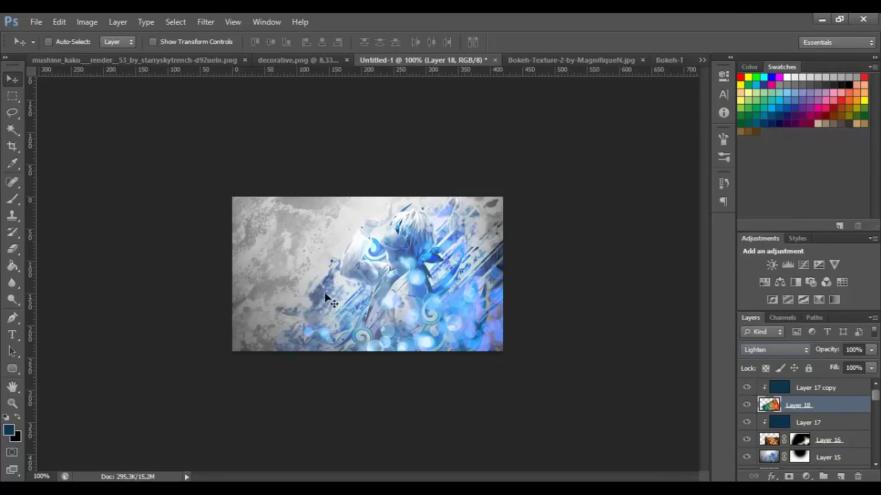
left_click_drag(328, 299, 375, 338)
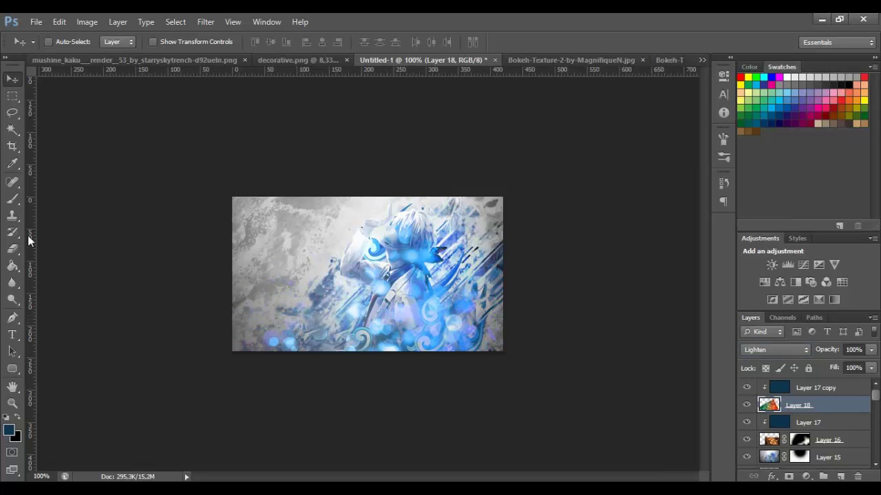
Add a layer mask to Layer 18 and paint black with a 90 px brush over the character, swirls and lower-left lights
left_click(12, 249)
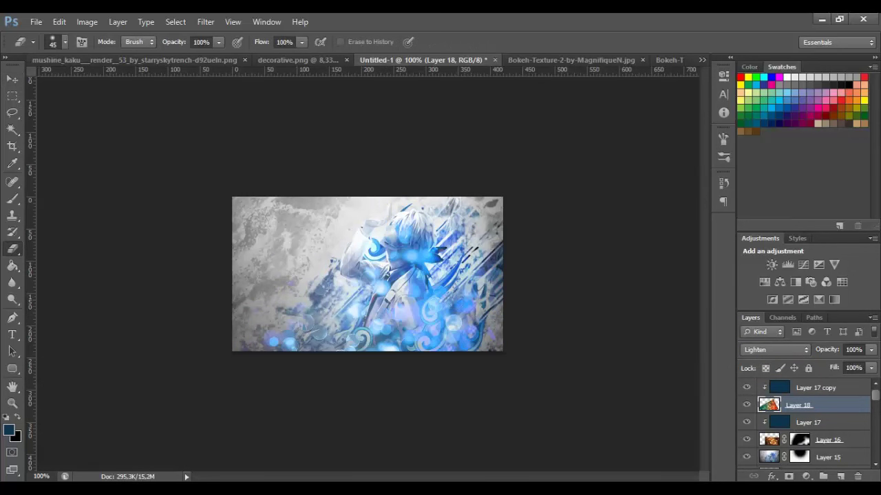
left_click(789, 476)
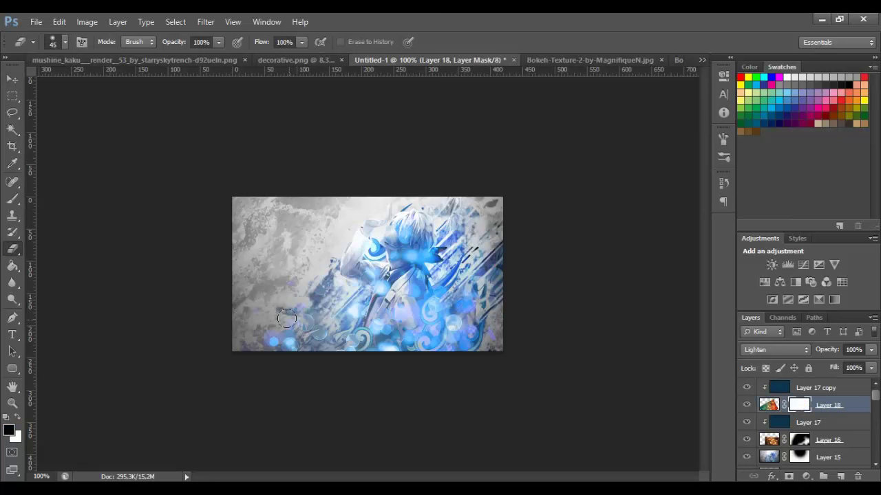
left_click(15, 200)
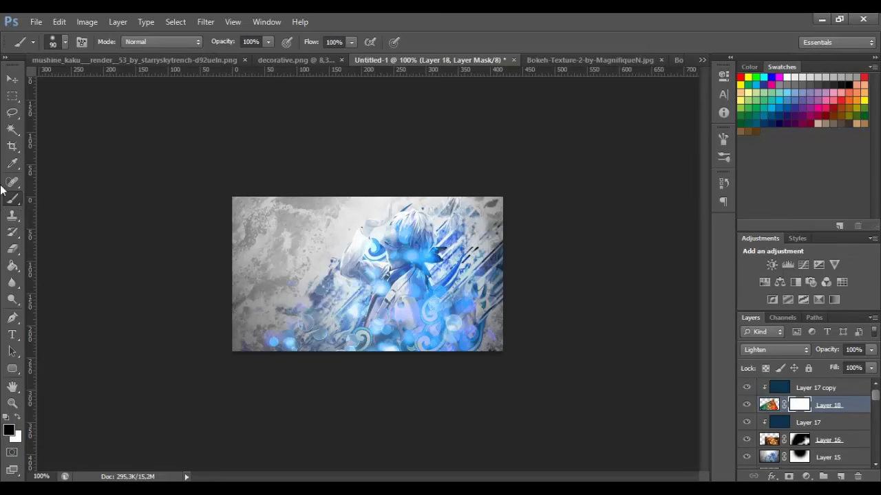
mouse_move(434, 224)
left_mouse_down()
mouse_move(406, 241)
mouse_move(426, 289)
mouse_move(383, 267)
mouse_move(386, 293)
mouse_move(378, 275)
left_mouse_up()
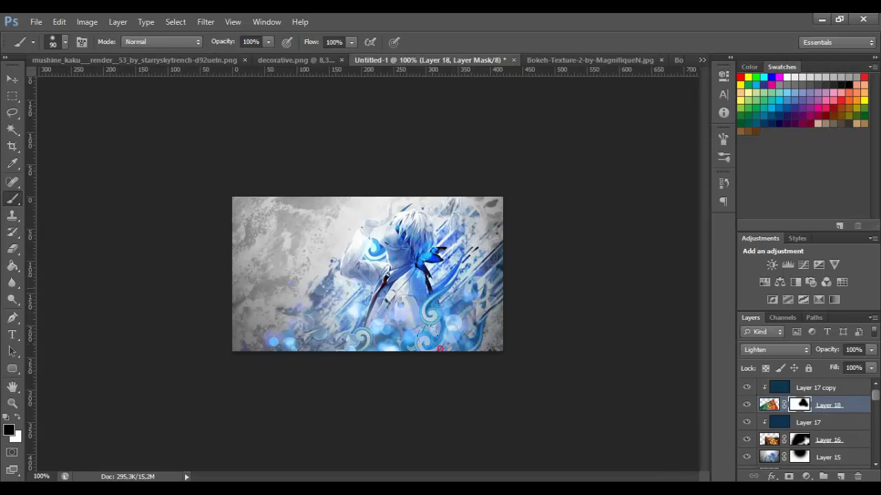
mouse_move(280, 339)
left_mouse_down()
mouse_move(268, 312)
mouse_move(262, 343)
left_mouse_up()
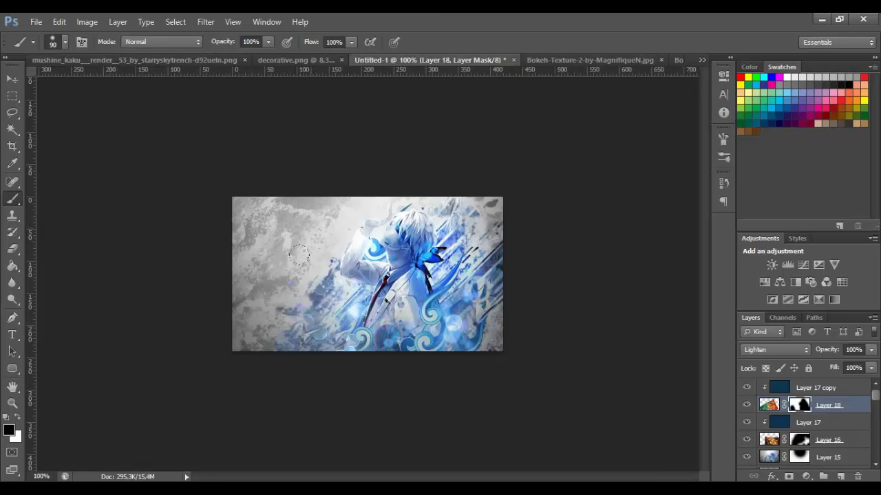
Step back four brush strokes on Layer 18's mask in the history and select Layer 17 copy
left_click(724, 184)
left_click(624, 415)
left_click(623, 402)
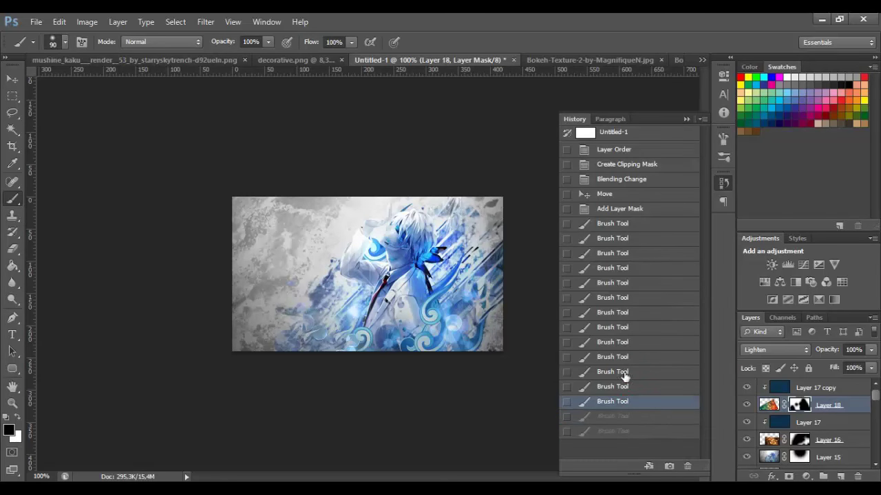
left_click(619, 387)
left_click(619, 371)
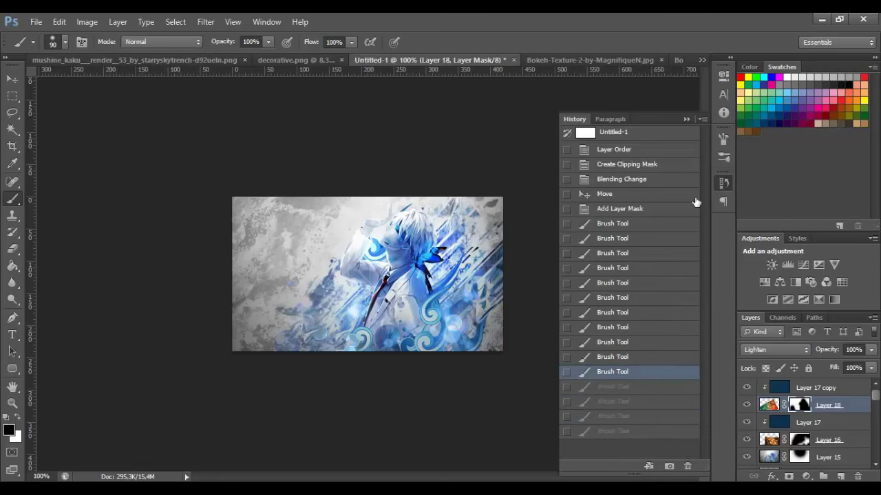
left_click(724, 184)
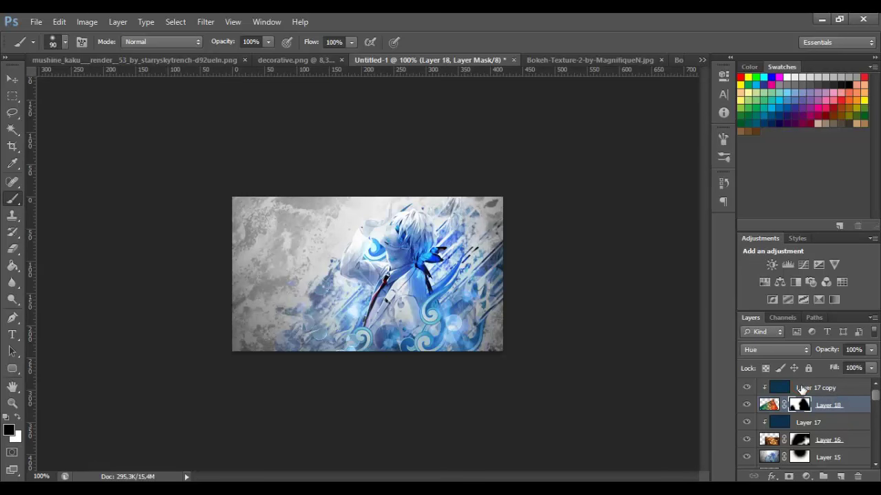
left_click(801, 389)
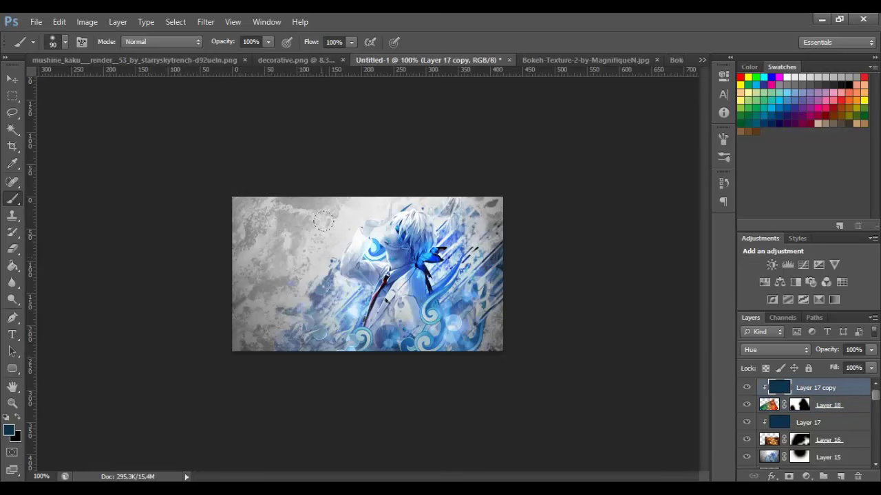
Add a new layer above Layer 17 copy, stamp all visible layers onto it, and choose the Blur tool
left_click(839, 478)
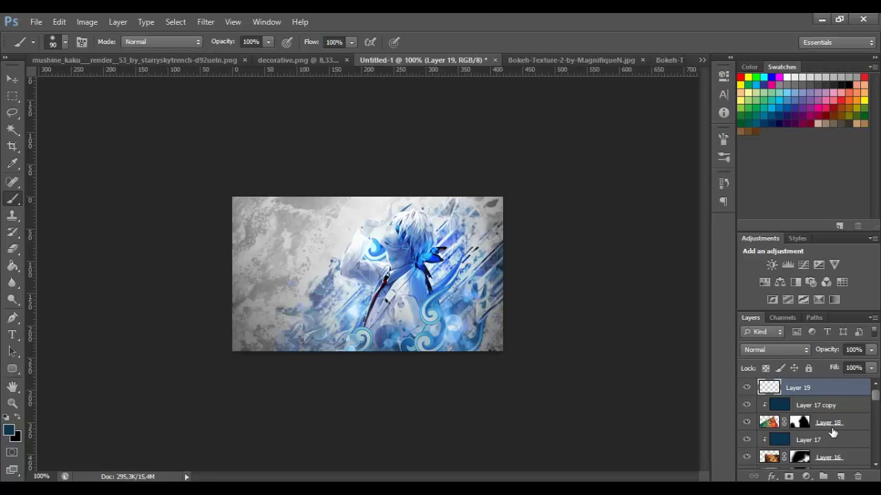
key("ctrl+shift+alt+e")
left_click(12, 282)
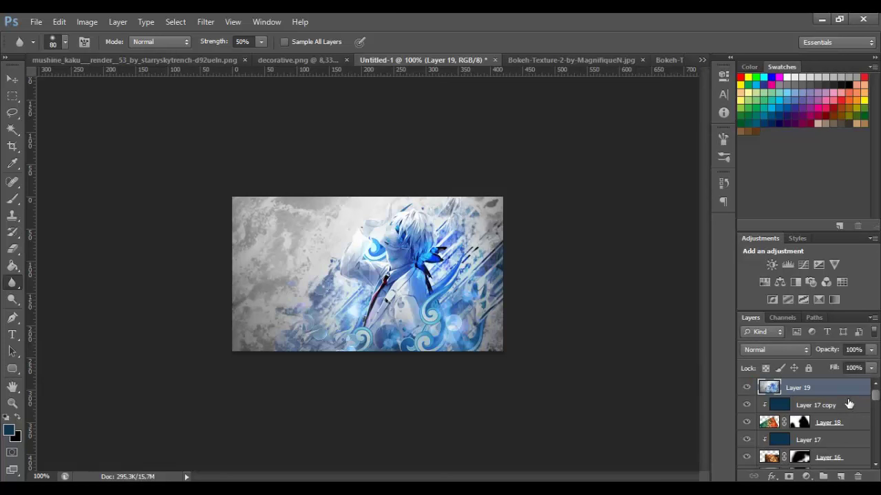
Add a Gradient Map adjustment layer above Layer 19, keeping the dark blue to black gradient and reversing it
left_click(834, 301)
left_click(602, 111)
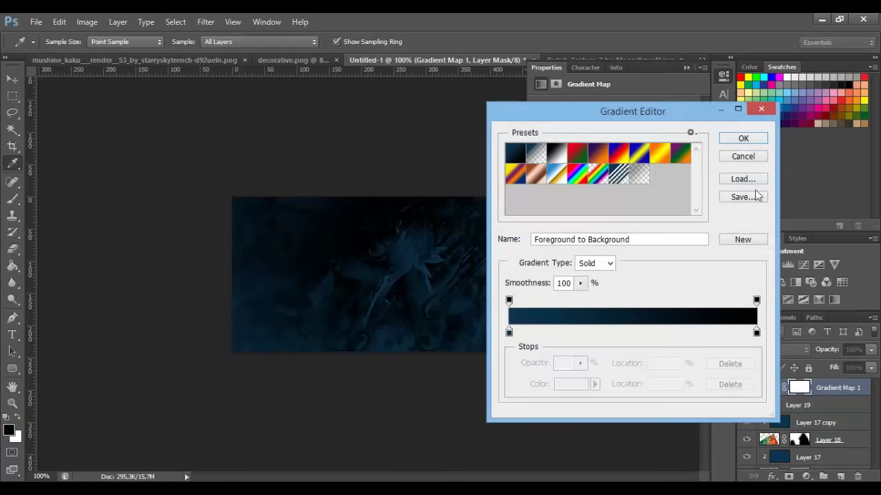
left_click(746, 157)
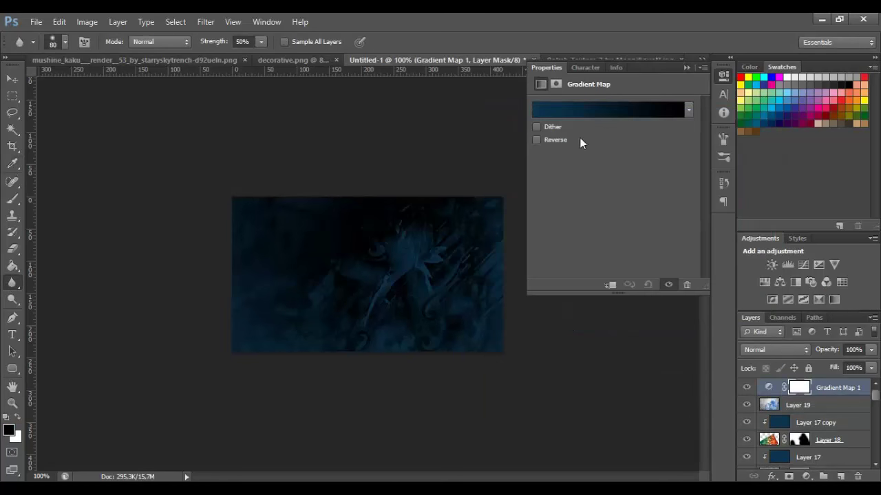
left_click(536, 140)
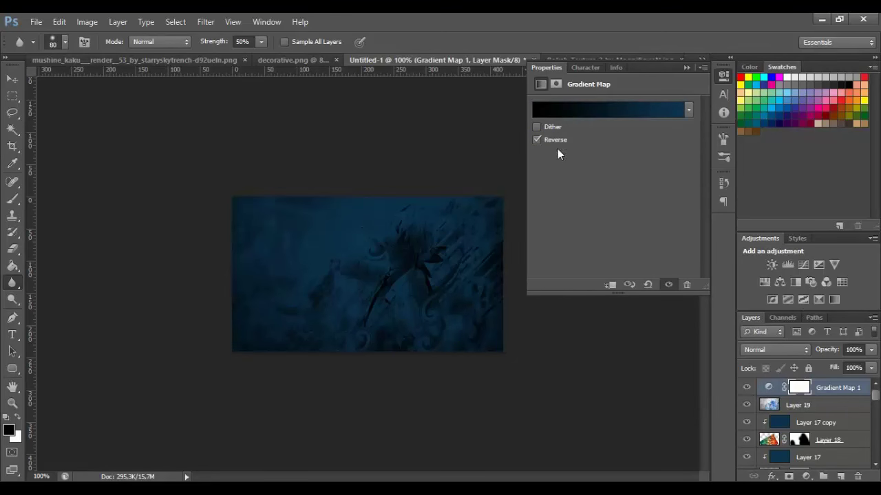
Set Gradient Map 1 to Soft Light at 40% opacity and compare the banner with the adjustment hidden and shown
left_click(770, 350)
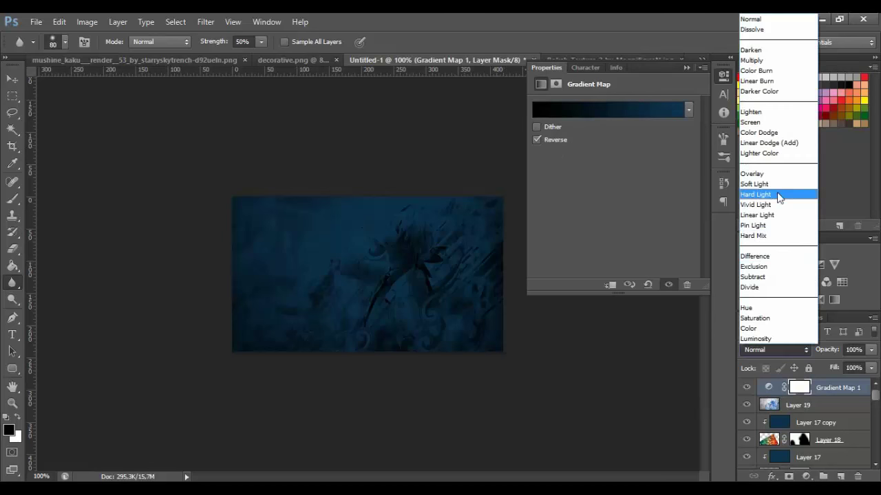
left_click(778, 184)
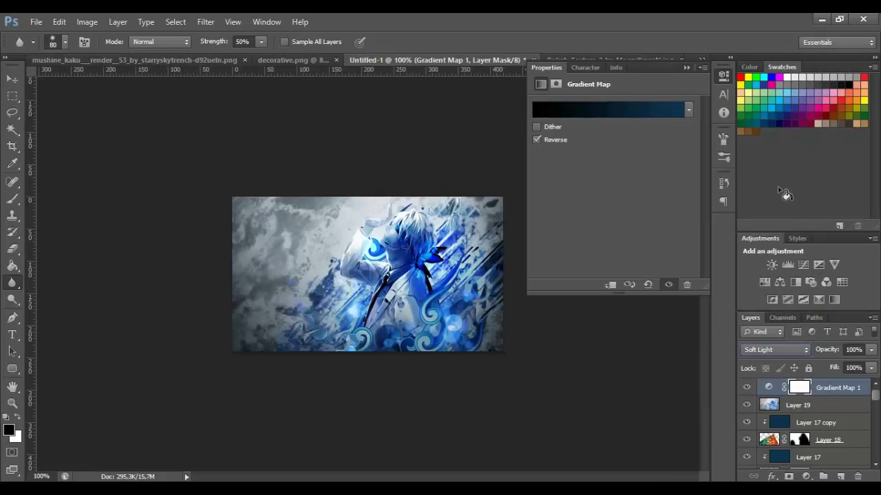
left_click(857, 348)
type("40")
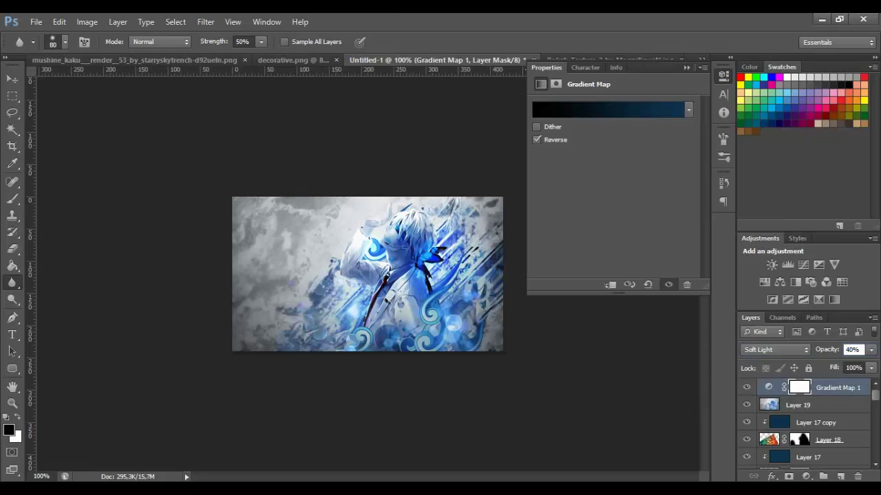
left_click(747, 390)
left_click(748, 391)
left_click(746, 390)
left_click(746, 390)
Add a second Gradient Map adjustment layer using the Violet, Orange preset
left_click(834, 299)
left_click(602, 116)
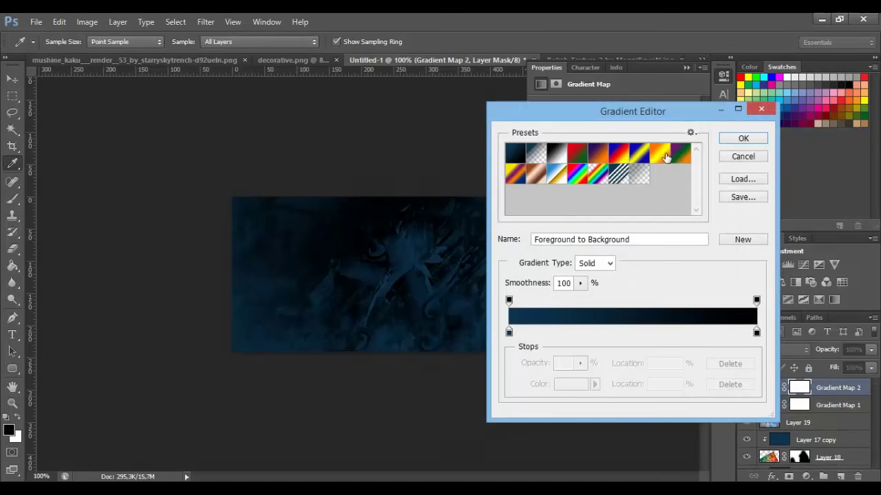
left_click(598, 157)
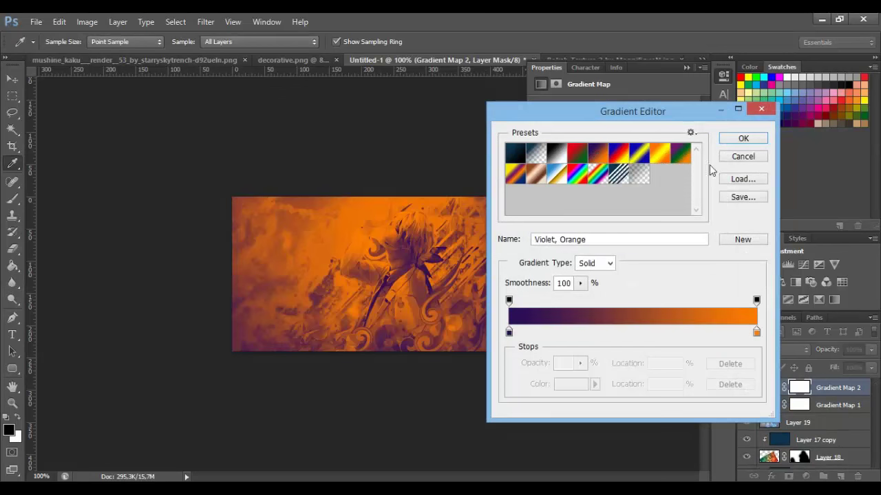
left_click(739, 139)
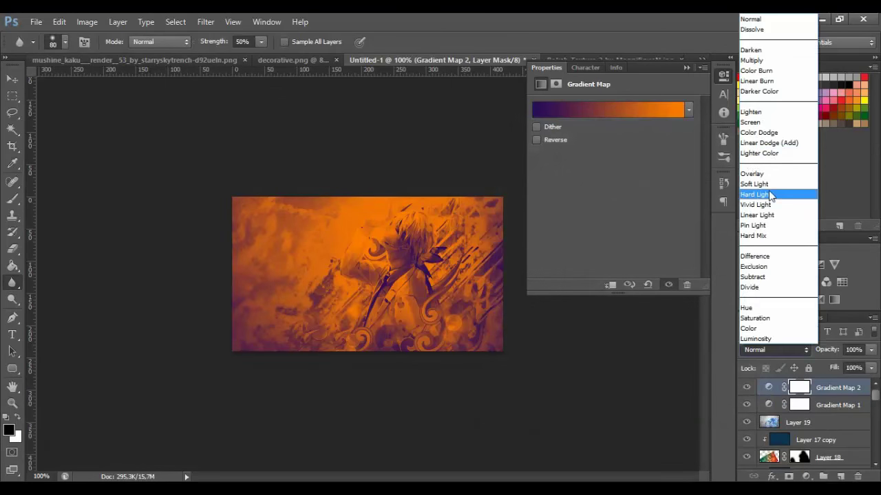
Compare Soft Light and Screen blending on Gradient Map 2 and settle on Soft Light at 20% opacity
left_click(756, 183)
left_click(783, 348)
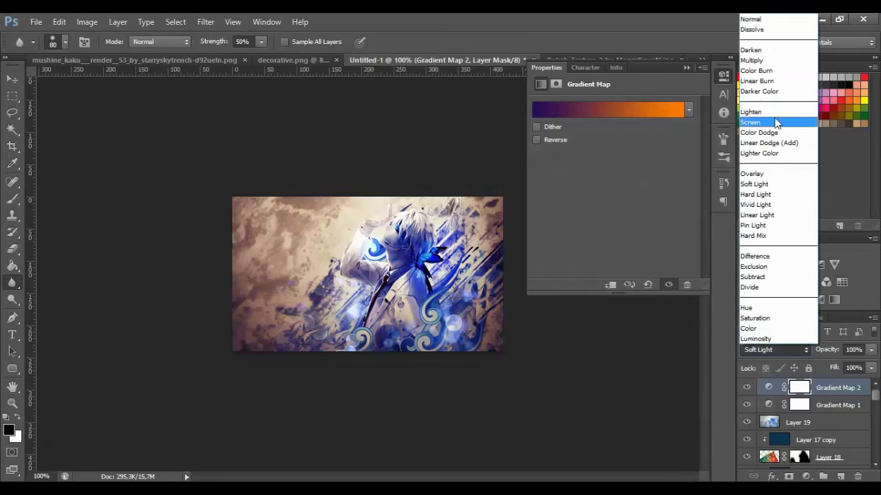
left_click(779, 119)
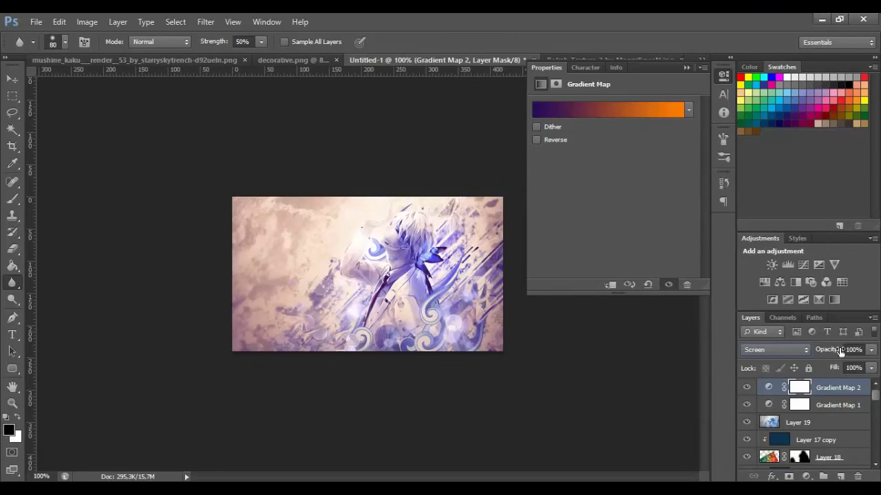
left_click(797, 348)
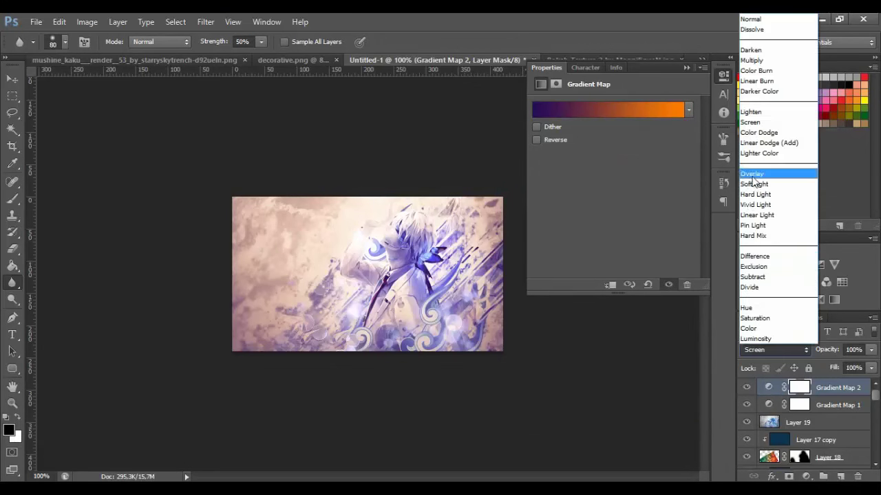
left_click(754, 184)
left_click(852, 351)
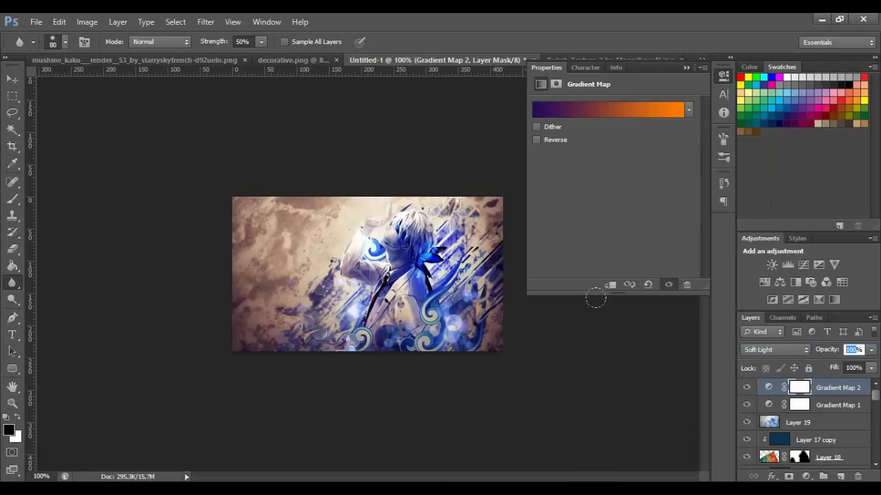
type("20")
key("Return")
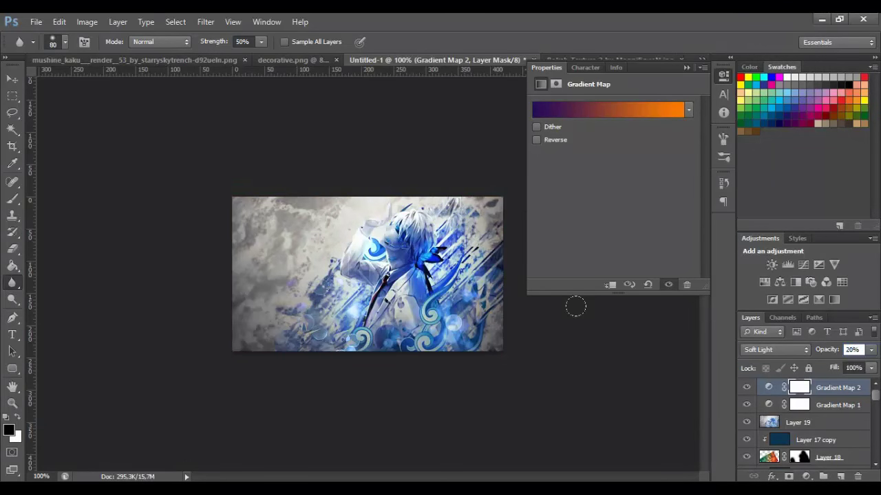
left_click(723, 74)
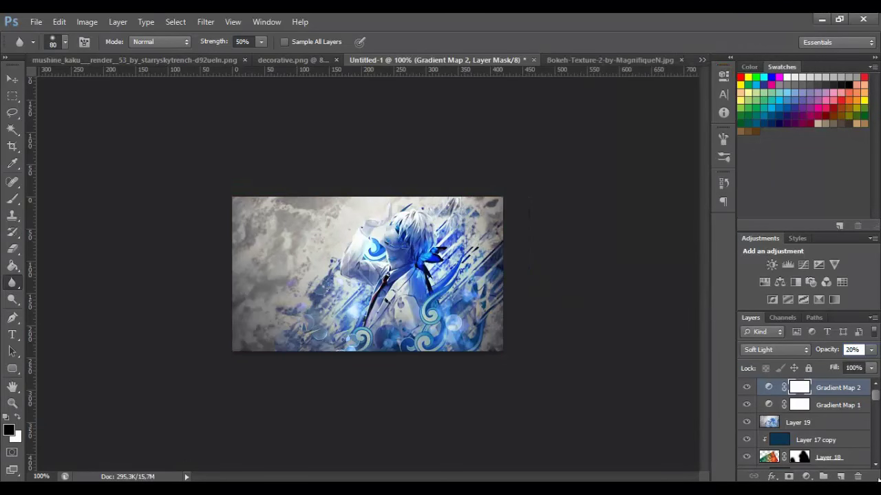
left_click(852, 350)
type("3")
type("2")
Add a third Gradient Map adjustment layer using the Violet, Green, Orange preset
left_click(834, 299)
left_click(613, 110)
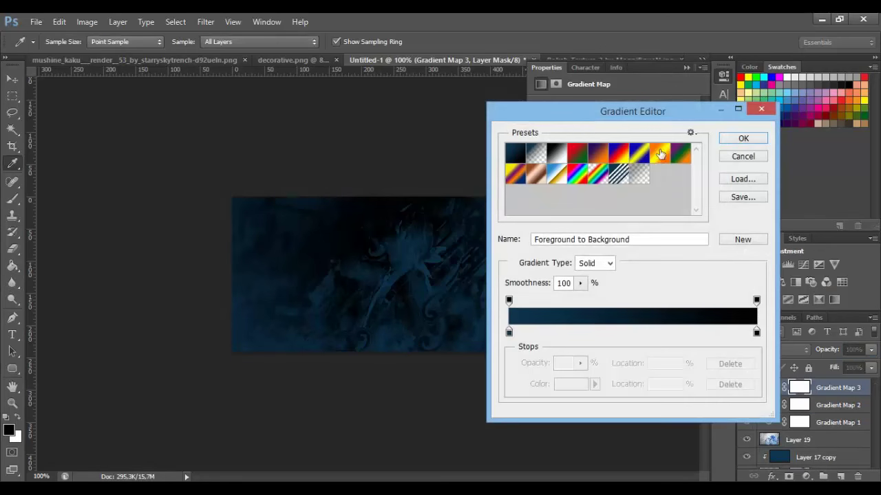
left_click(685, 154)
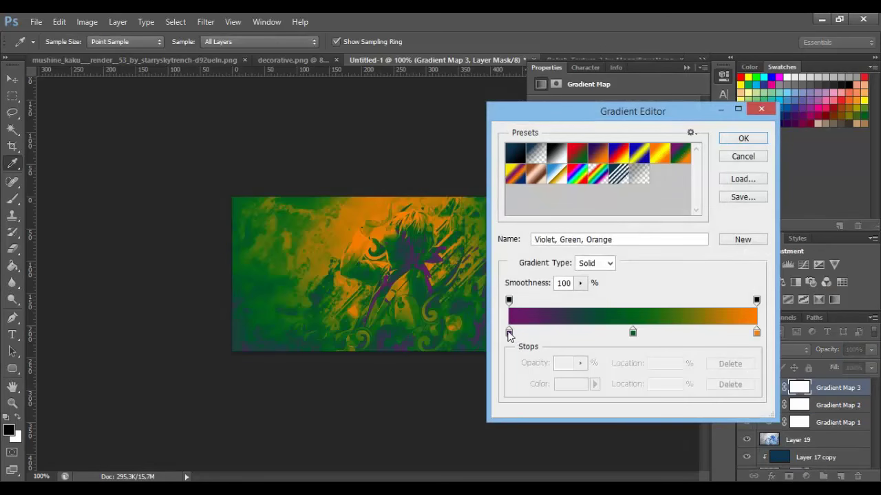
left_click(751, 140)
Set Gradient Map 3 to Lighten at 20% opacity and compare the banner with it hidden and shown
left_click(775, 350)
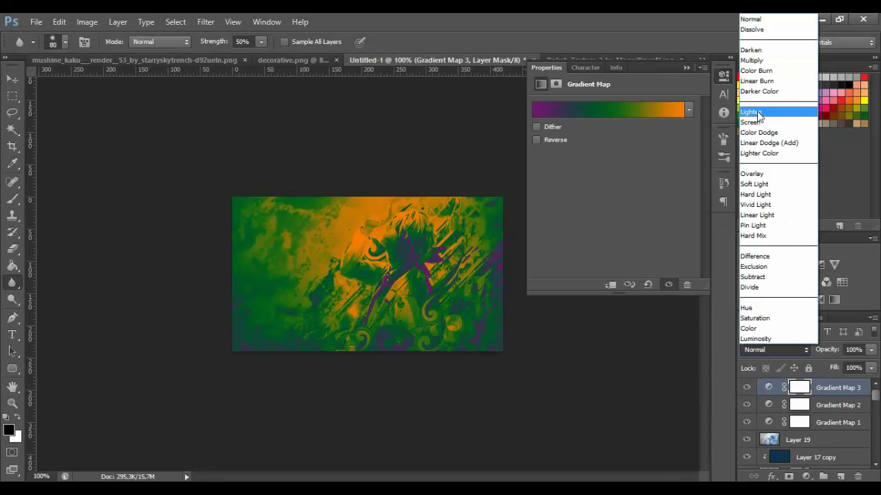
left_click(757, 113)
left_click(853, 350)
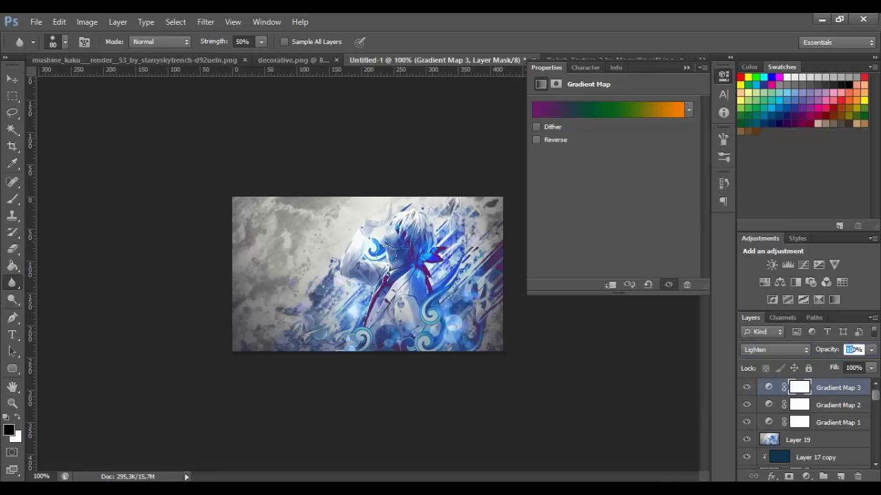
type("20")
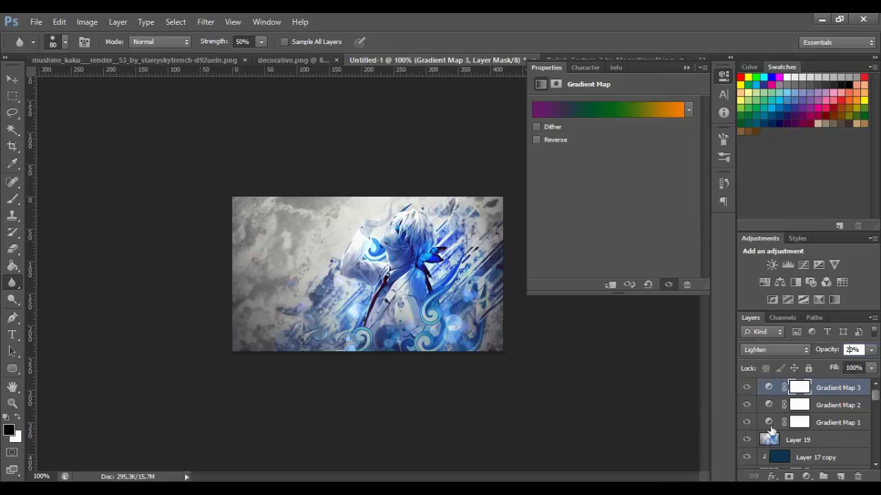
left_click(745, 388)
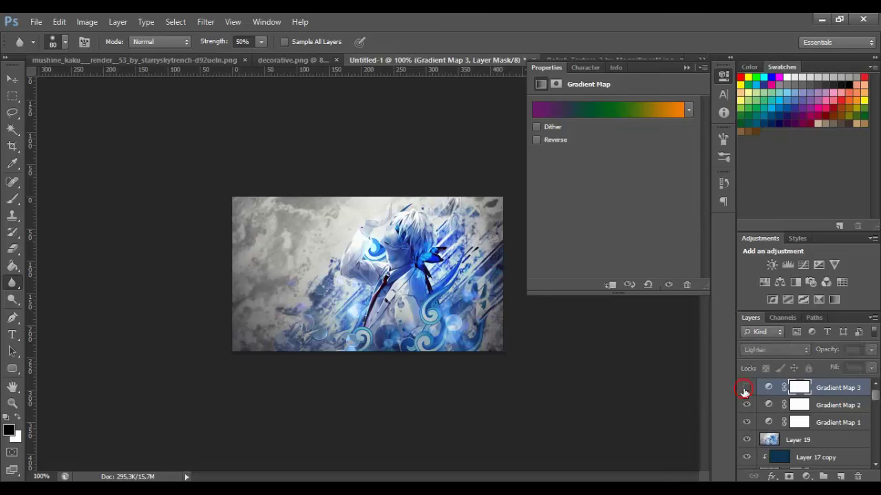
left_click(746, 388)
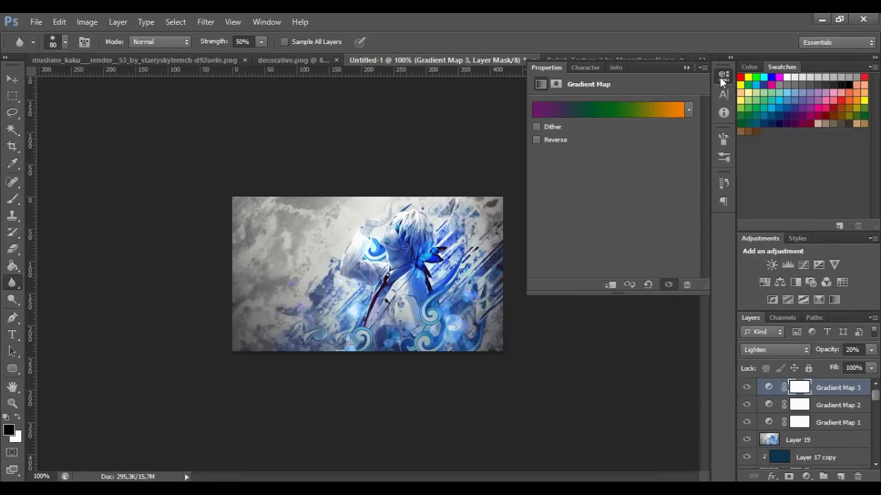
left_click(719, 77)
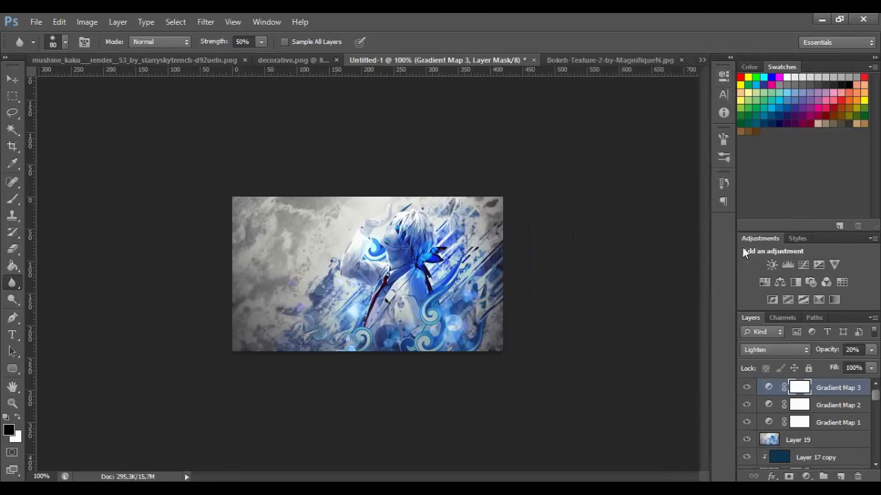
Add a Photo Filter adjustment layer above Gradient Map 3, compare the cooling filters, and choose Cooling Filter (80)
left_click(809, 284)
left_click(809, 284)
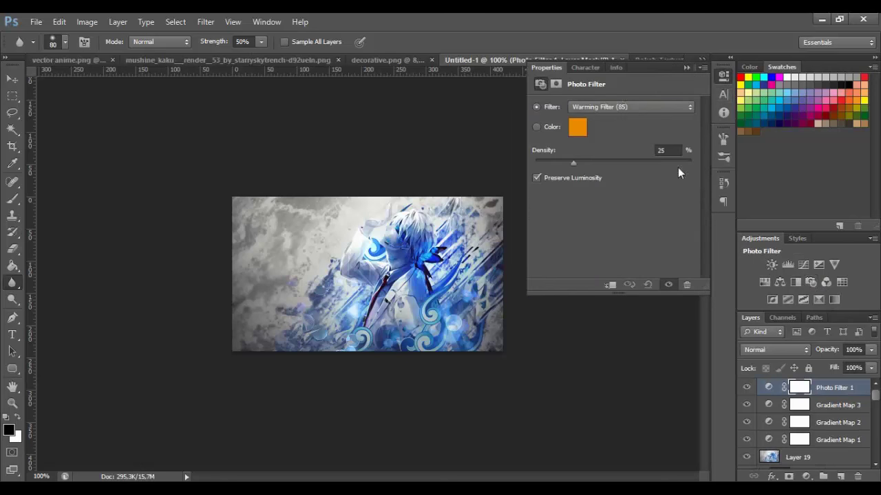
left_click(625, 107)
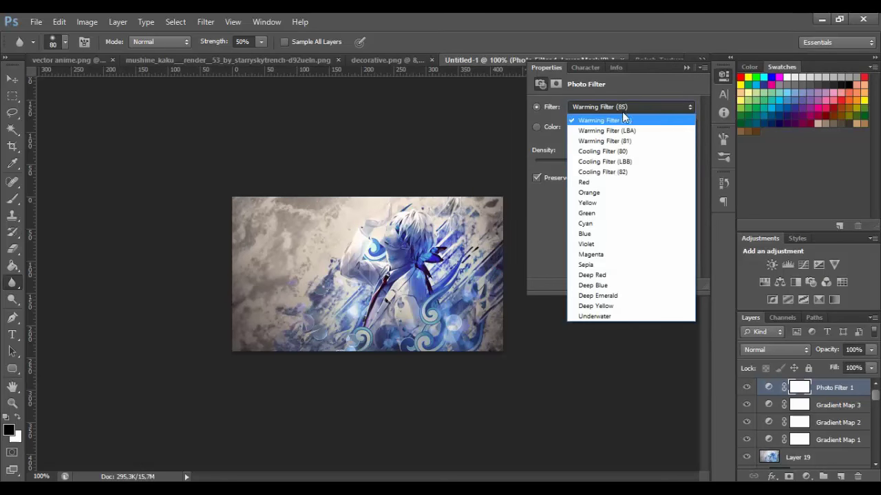
left_click(630, 161)
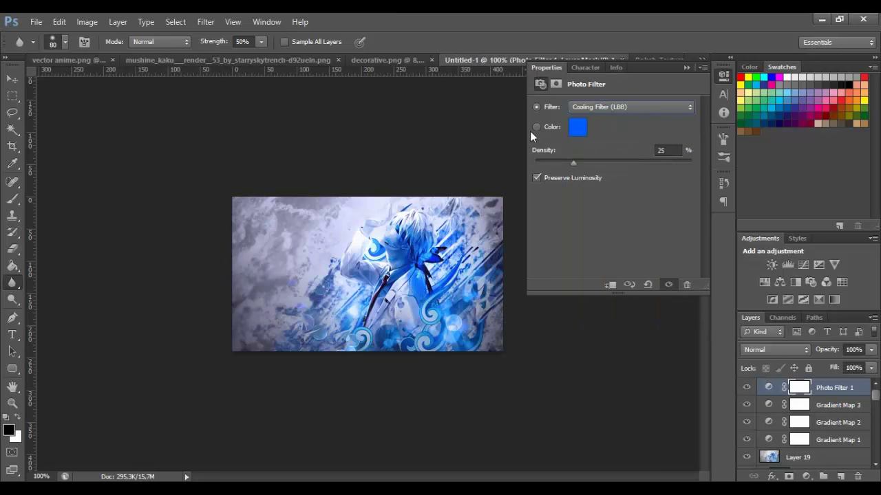
left_click(600, 108)
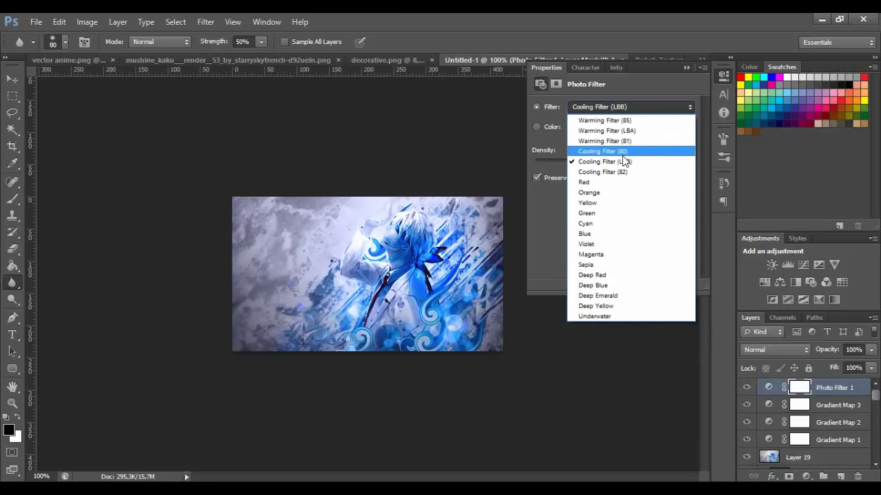
left_click(619, 150)
left_click(611, 106)
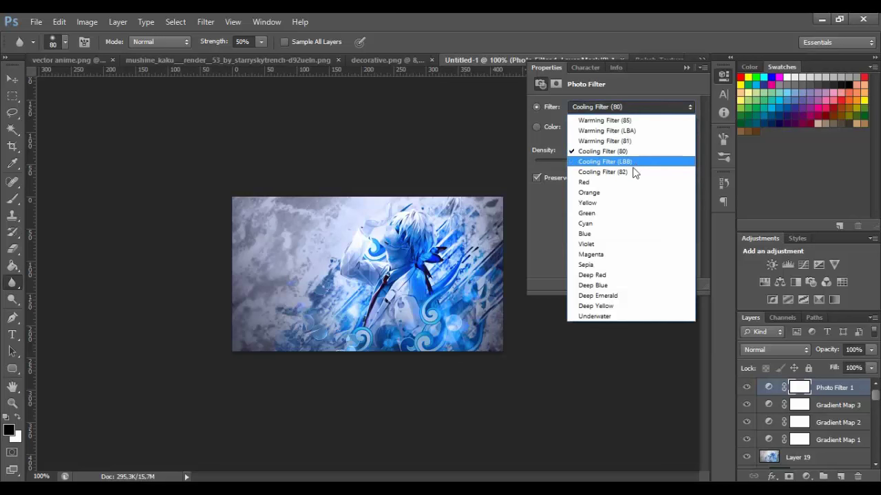
left_click(632, 169)
key("Up")
key("Up")
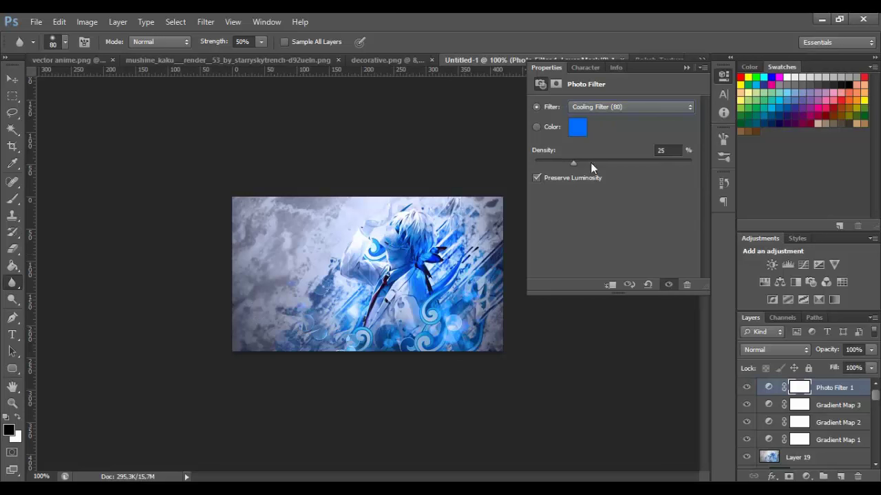
Reduce the Photo Filter's density to 10%, compare its effect, and set the adjustment layer's opacity to 60%
left_click_drag(574, 164, 550, 173)
left_click(747, 390)
left_click(747, 390)
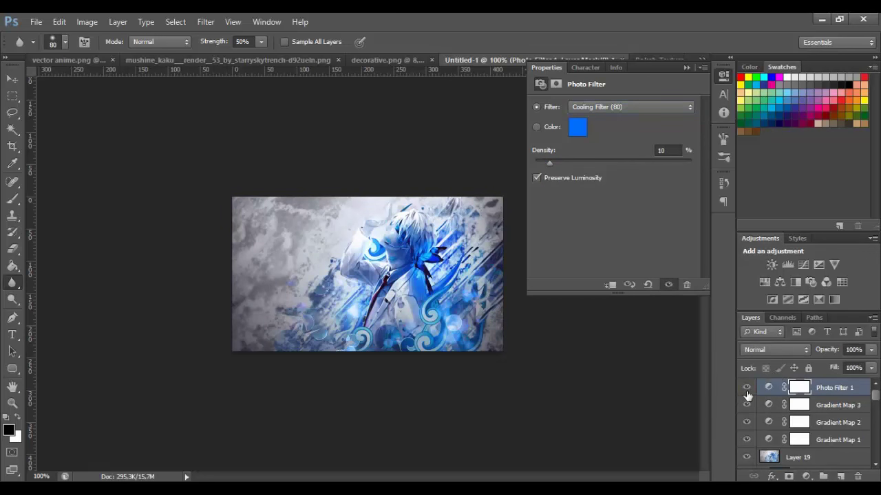
left_click(852, 349)
type("60")
left_click(724, 75)
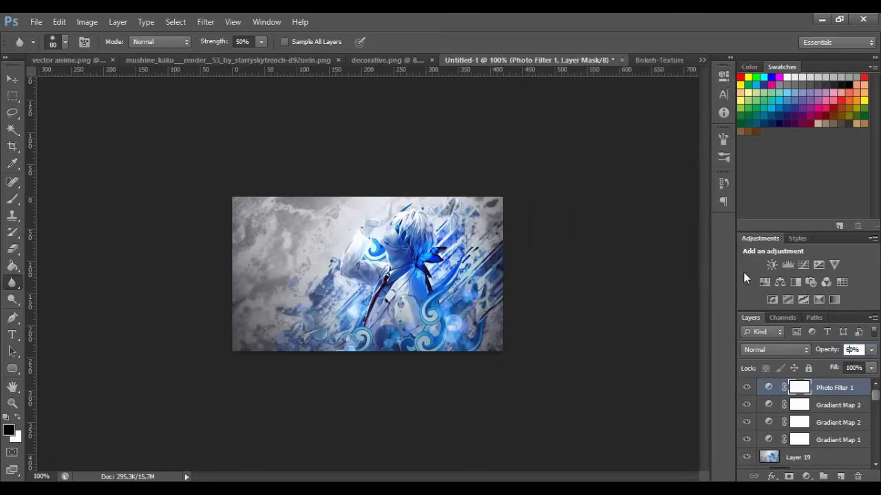
Add a new layer above the Photo Filter and darken the banner's left edge with a soft black 250 px brush
left_click(840, 476)
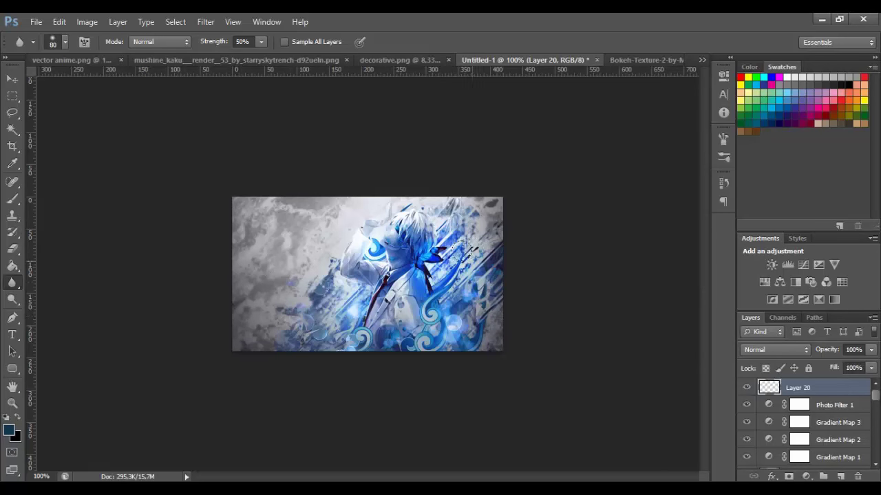
scroll(822, 385, "down", 2)
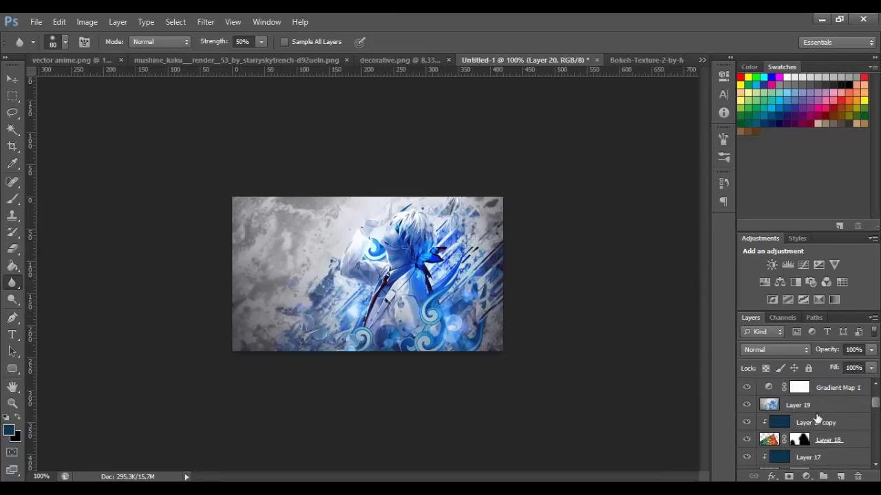
scroll(800, 411, "up", 2)
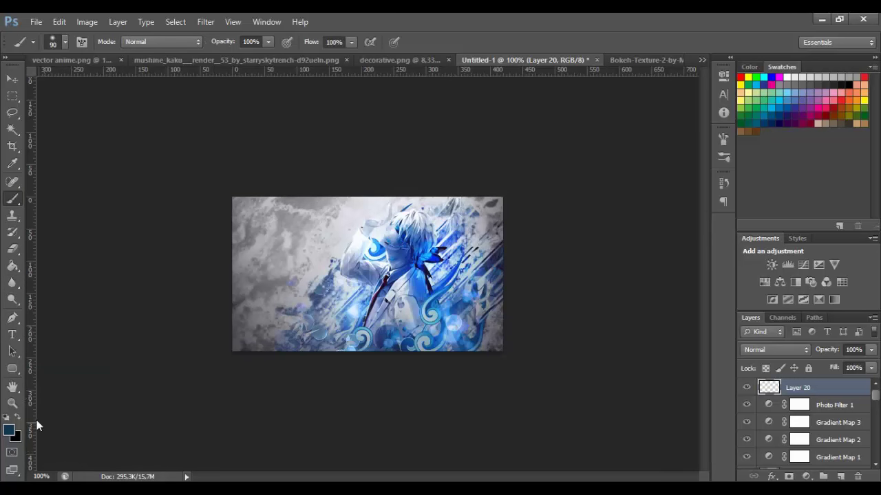
left_click(13, 404)
left_click(18, 417)
left_click(12, 199)
key("bracketright")
key("bracketright")
key("bracketright")
mouse_move(122, 134)
left_mouse_down()
mouse_move(170, 269)
mouse_move(140, 326)
left_mouse_up()
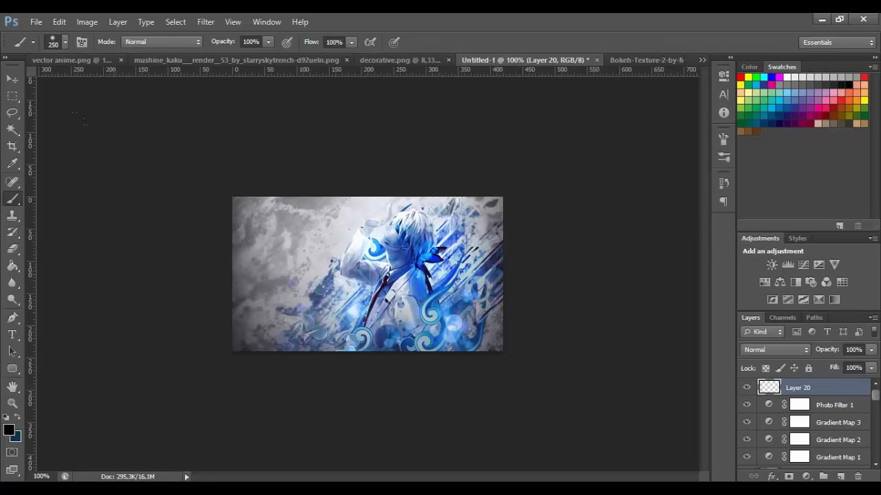
left_click(177, 232)
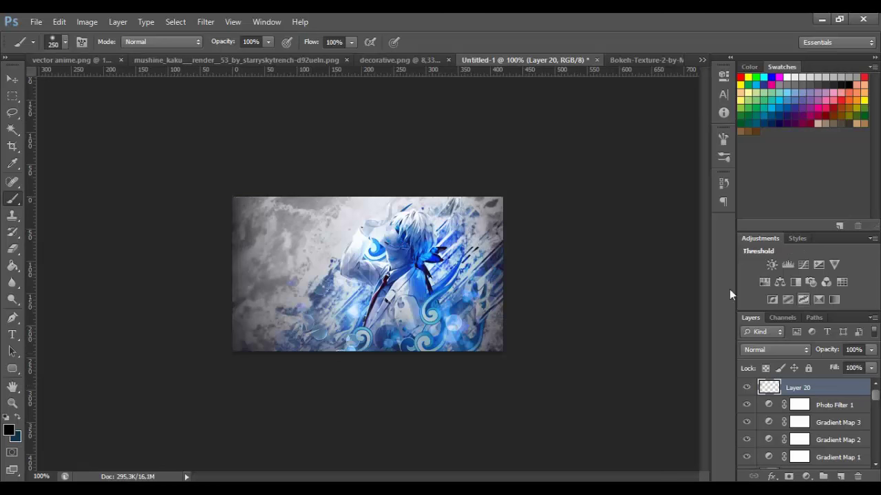
Lower the black edge-shading layer's opacity to 60%
left_click(772, 351)
left_click(853, 349)
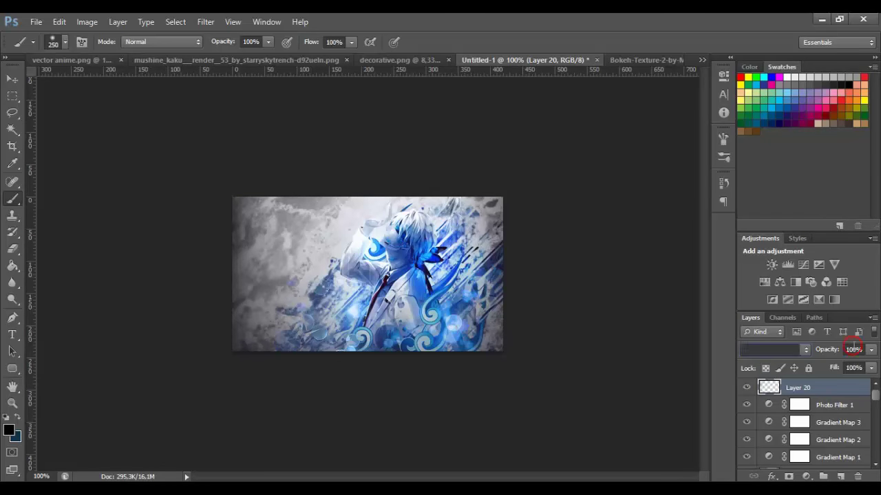
type("50")
key("Return")
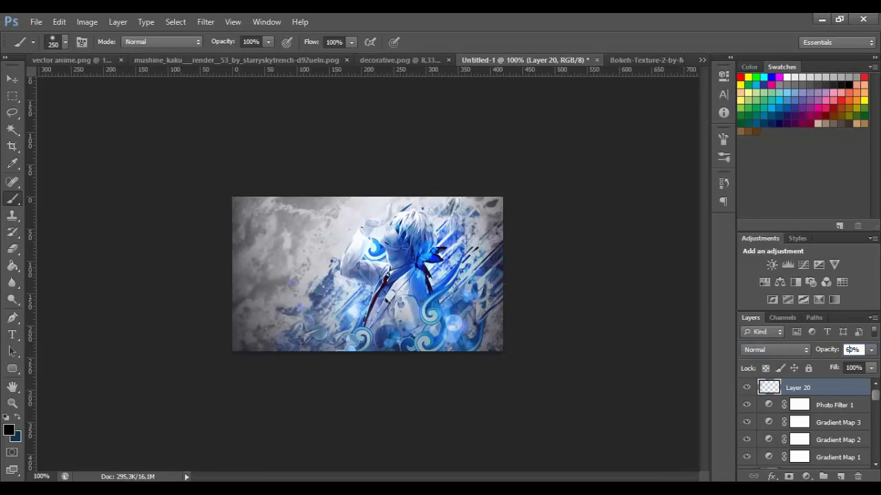
key("Up")
key("Up")
key("Up")
Add a new layer in Linear Dodge (Add) mode and choose a lighter, less saturated blue as the foreground colour
left_click(841, 476)
left_click(787, 350)
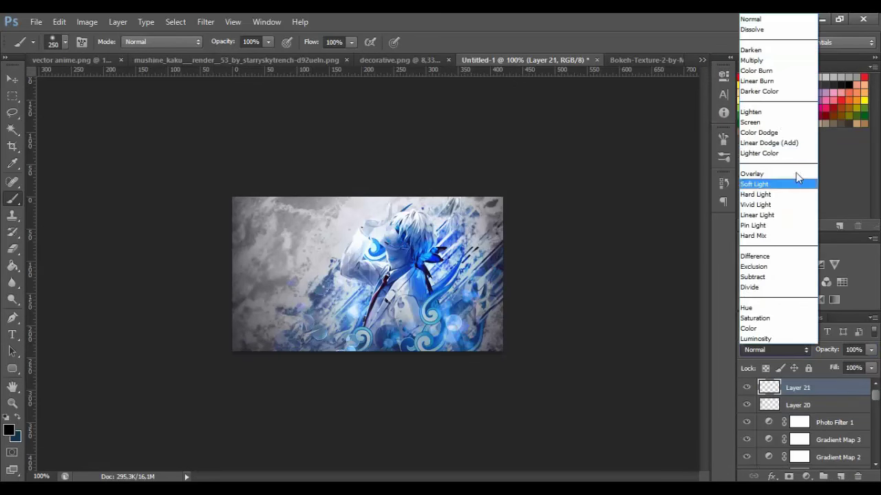
left_click(784, 143)
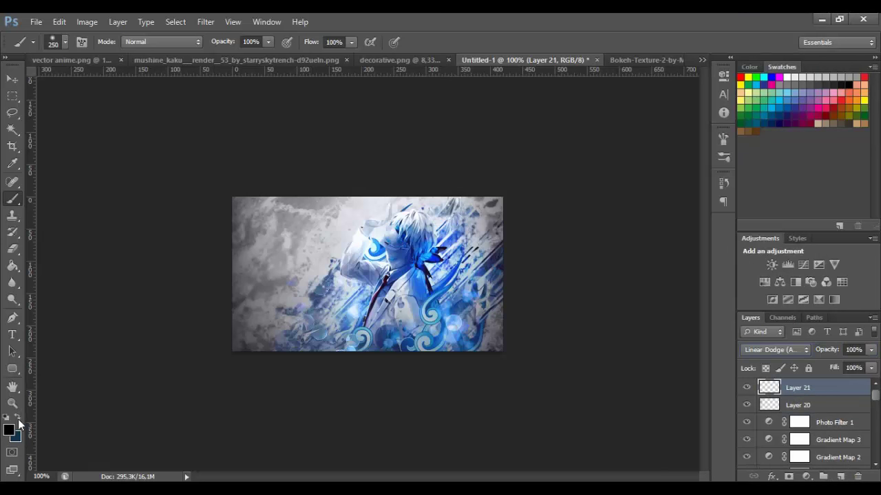
left_click(18, 419)
left_click(9, 430)
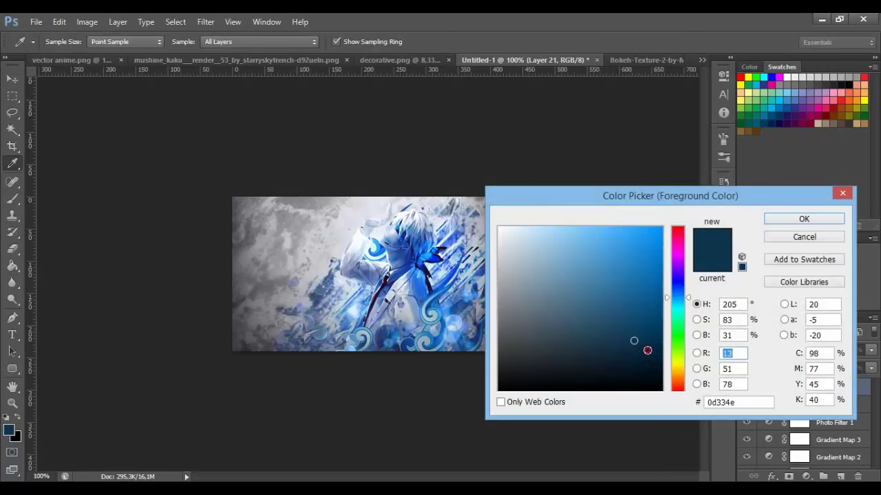
left_click(615, 308)
left_click(788, 220)
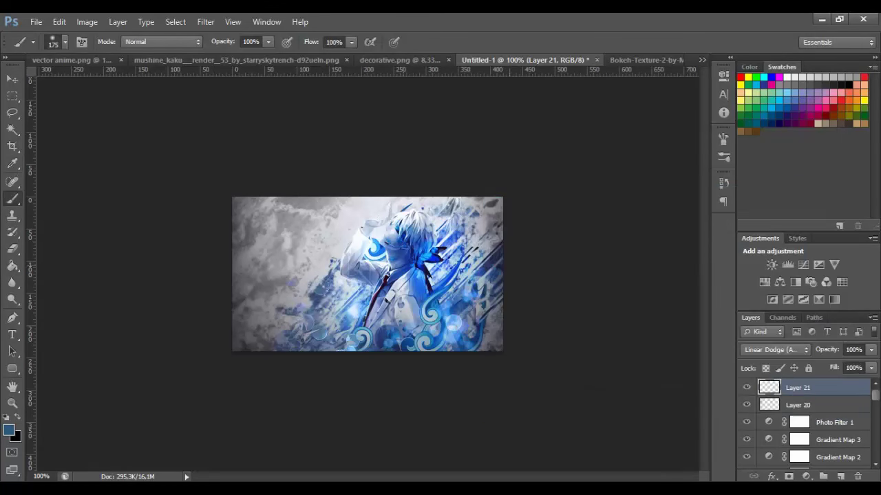
Paint soft blue glow spots with a 125 px brush behind the figure's shoulder and beside the front of the coat, redoing misplaced dabs
key("bracketleft")
key("bracketleft")
left_click(772, 350)
left_click(772, 352)
left_click(428, 269)
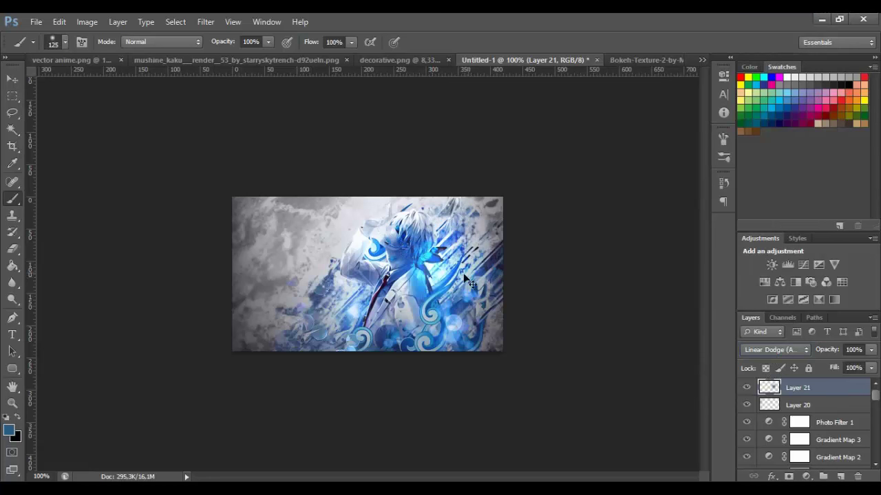
key("ctrl+z")
left_click(434, 286)
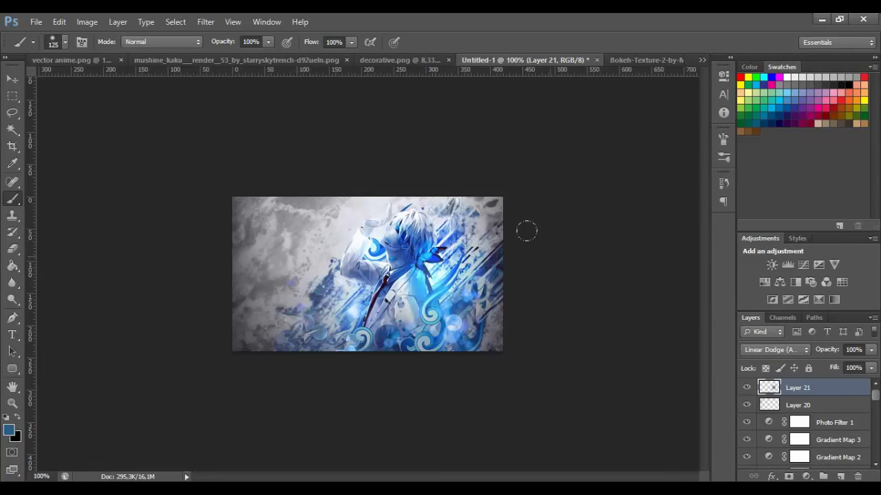
left_click(358, 313)
key("ctrl+z")
left_click(365, 291)
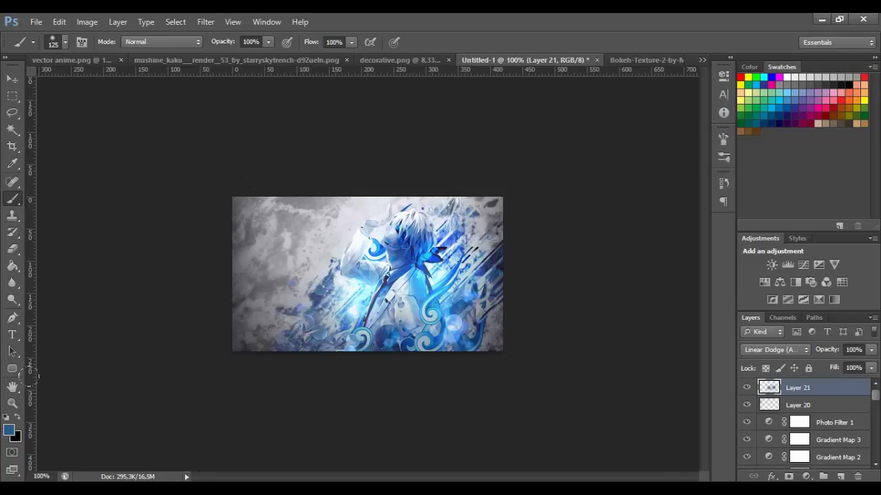
Add another new layer in Normal mode and prepare a white foreground colour with a 300 px soft brush
left_click(840, 476)
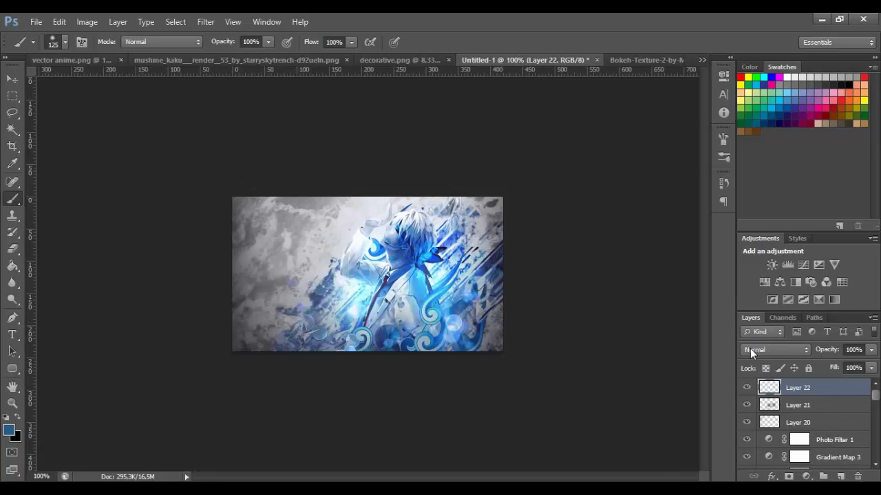
left_click(750, 348)
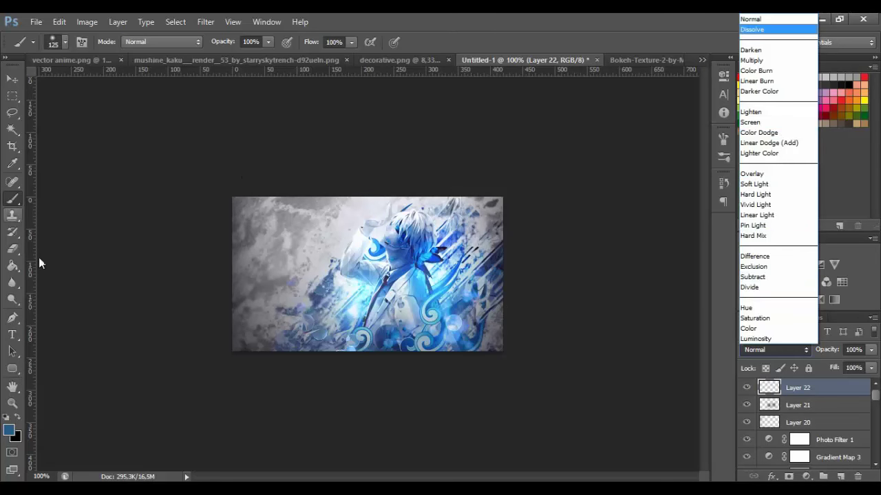
left_click(7, 416)
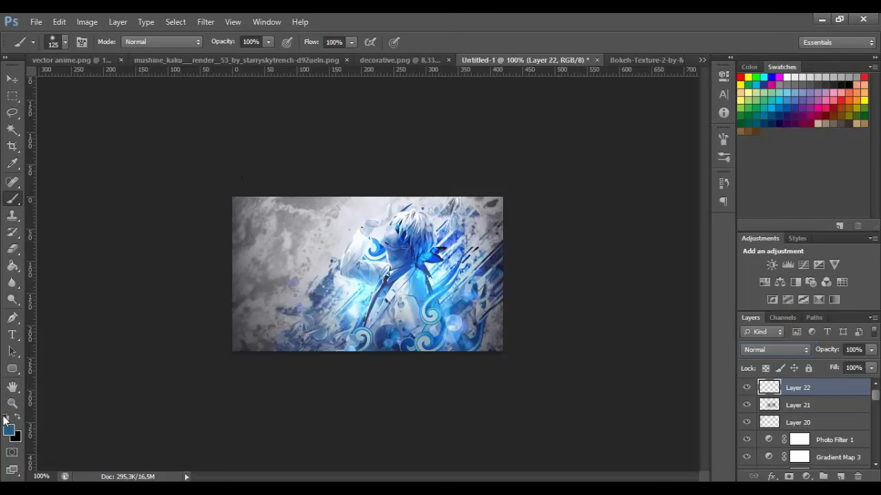
left_click(6, 417)
left_click(17, 418)
key("bracketright")
key("bracketright")
key("bracketright")
Try soft white light dabs along the banner's upper edge near the head at brush sizes 300, 250 and 200 px, undoing unwanted ones
left_click(361, 152)
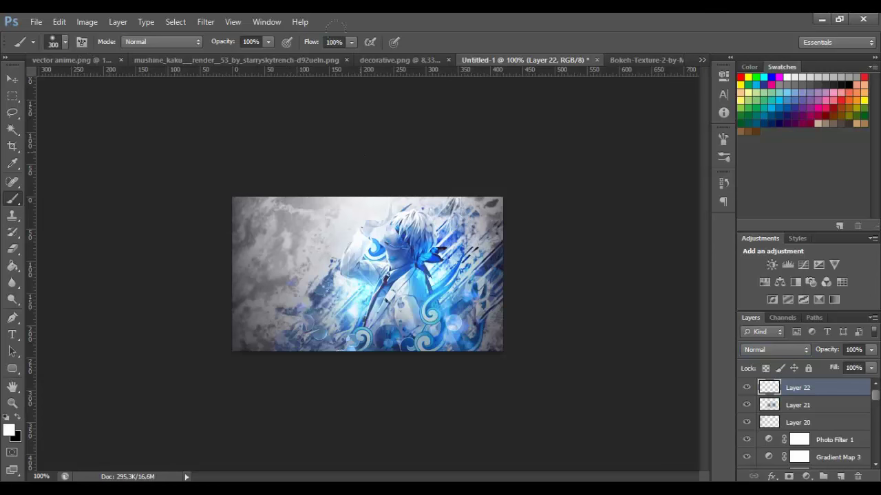
key("ctrl+z")
key("ctrl+z")
key("ctrl+z")
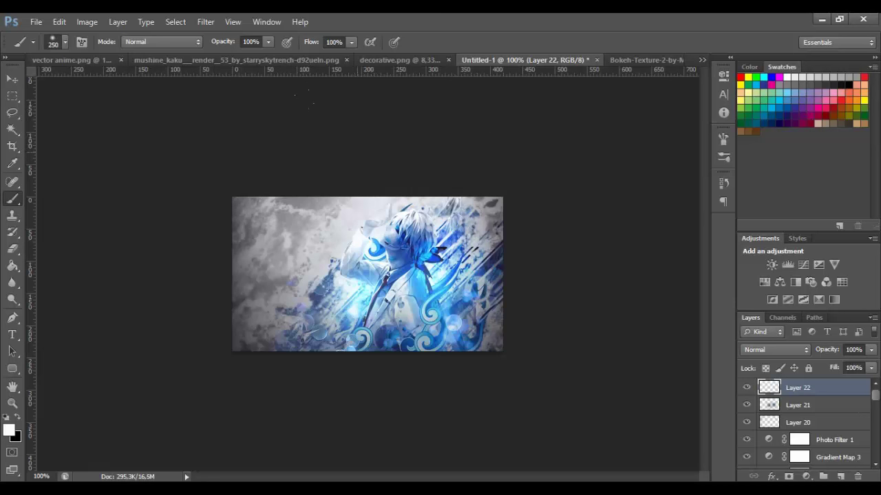
key("ctrl+z")
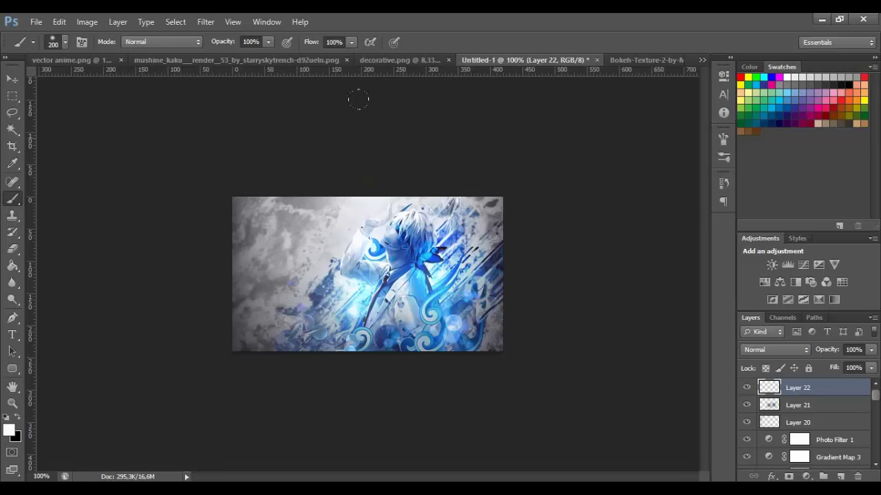
key("ctrl+z")
left_click(341, 169)
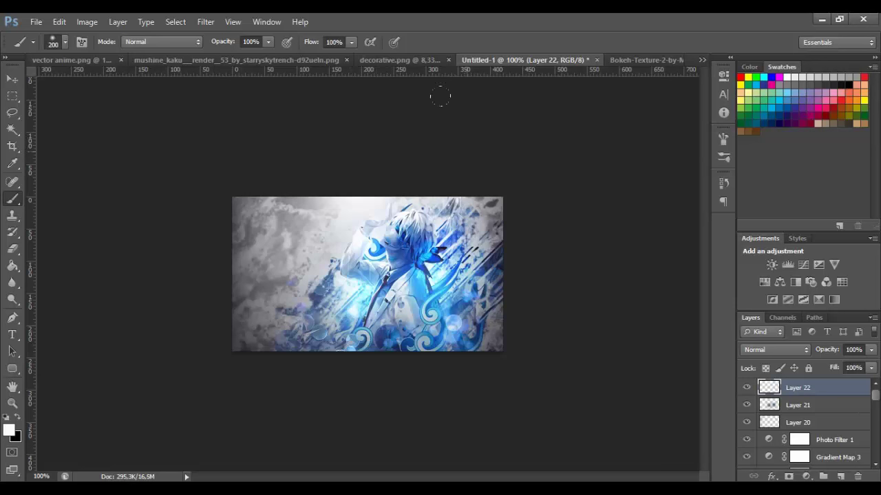
key("ctrl+z")
left_click(371, 189)
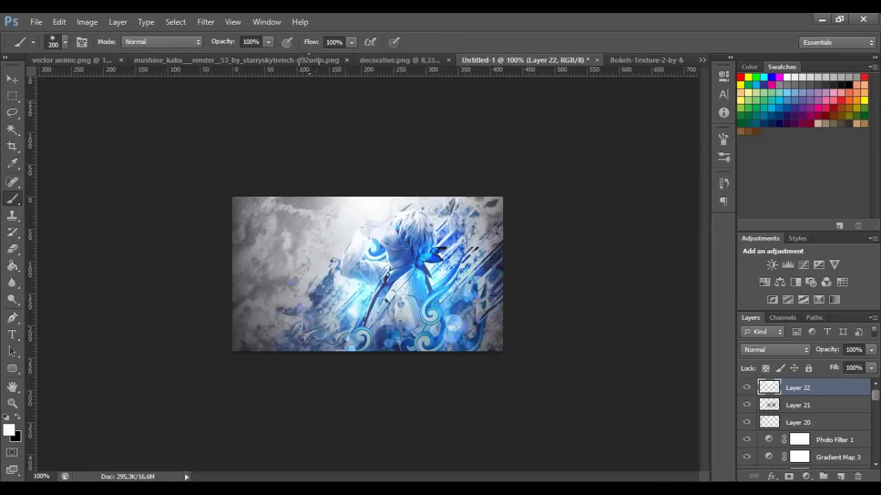
key("ctrl+z")
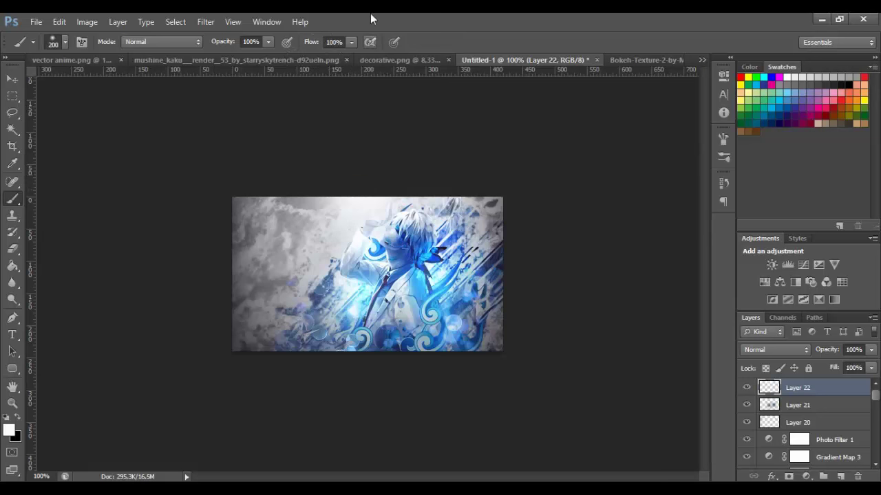